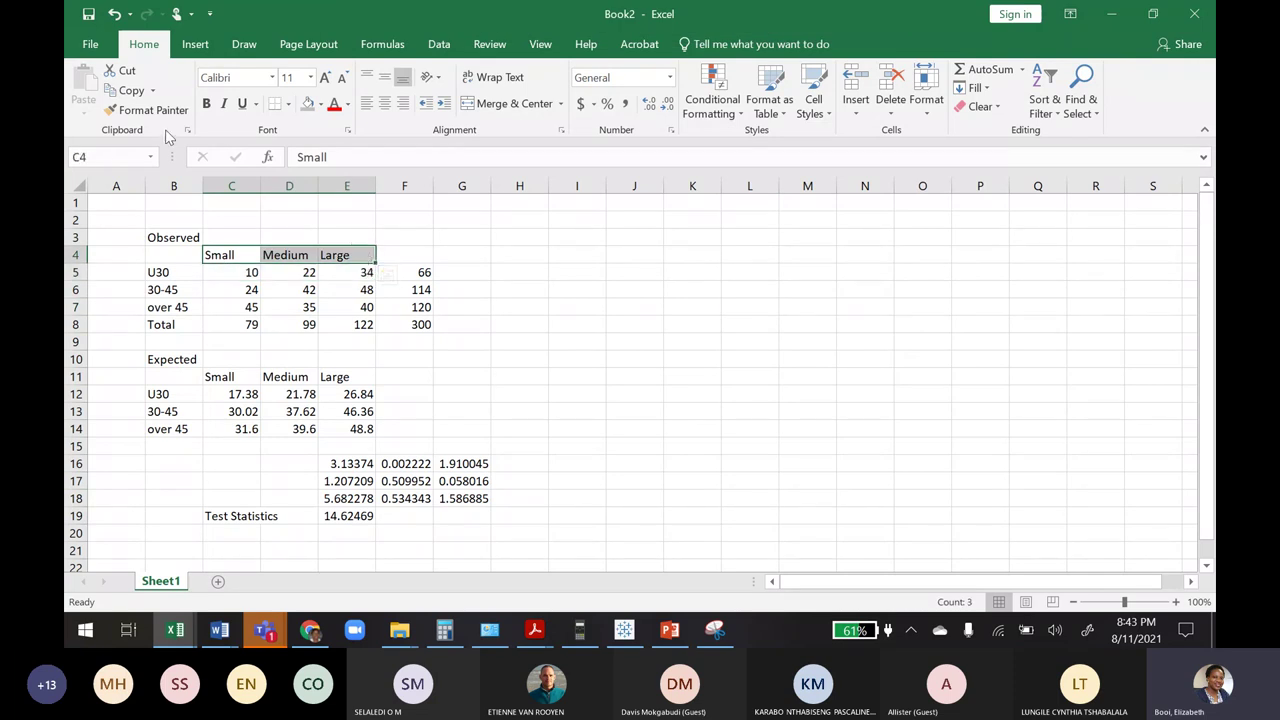
Bold the size headings, age-group labels and Total row of the Observed table, and shade the Total row B8:F8 grey
drag(163, 272, 418, 326)
click(206, 103)
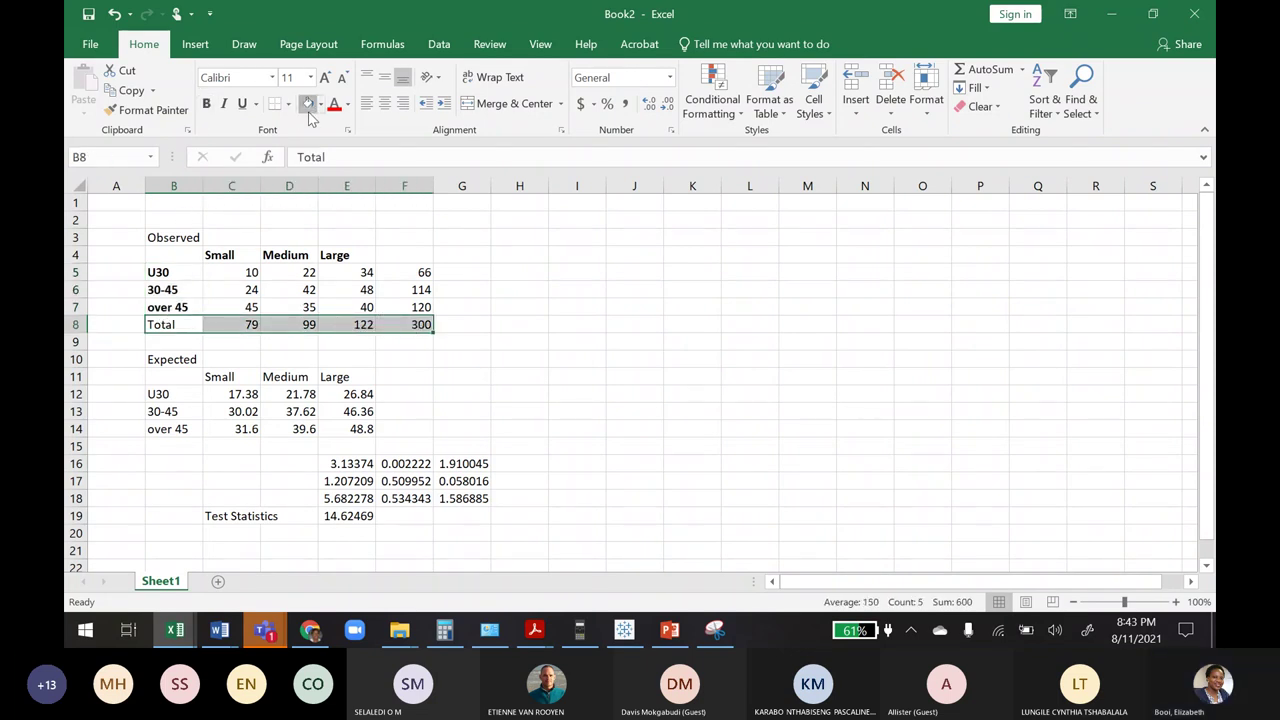
click(207, 103)
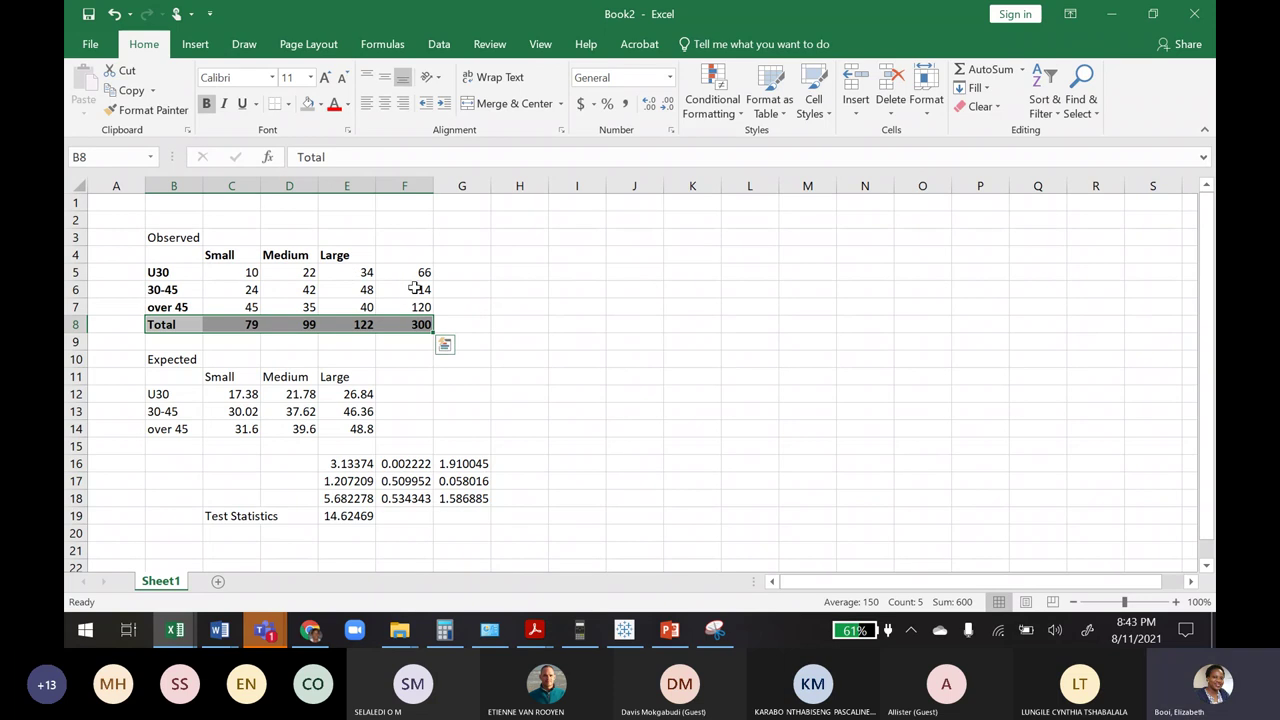
Enter the heading "Total" in F4 and format the totals column F4:F8 in bold with a grey fill
click(405, 254)
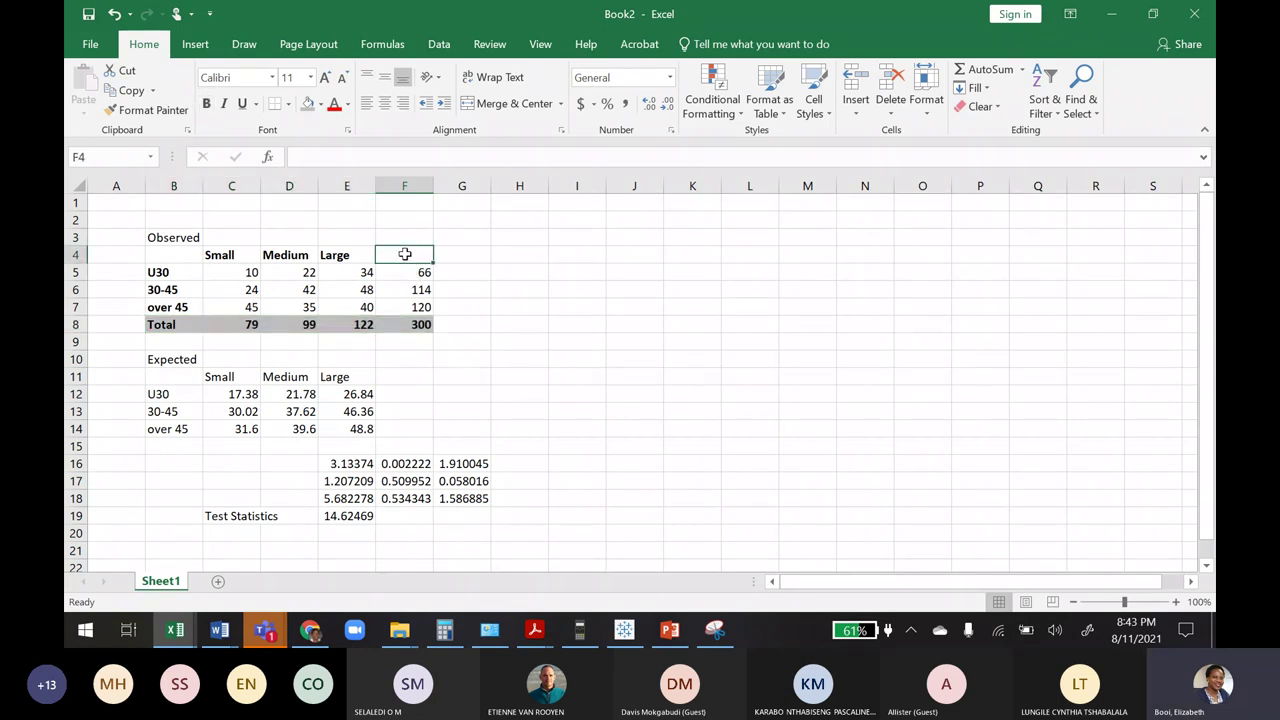
text(Total)
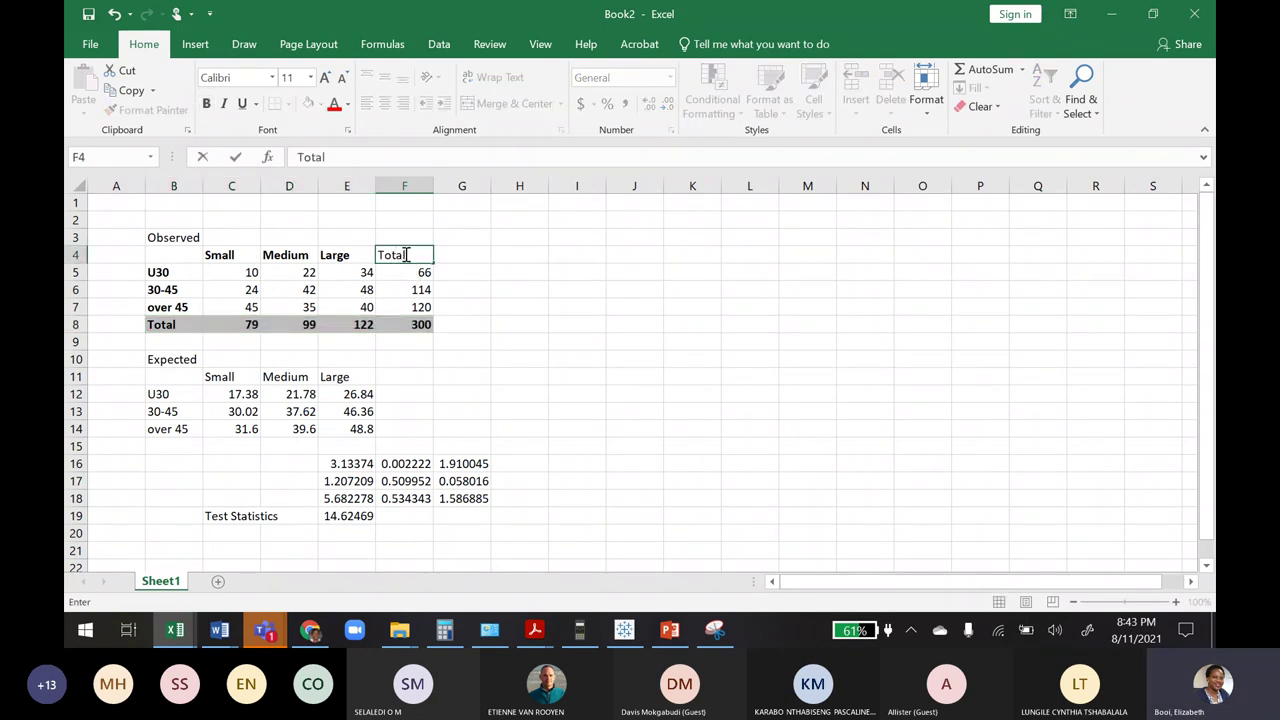
click(569, 355)
drag(400, 258, 420, 322)
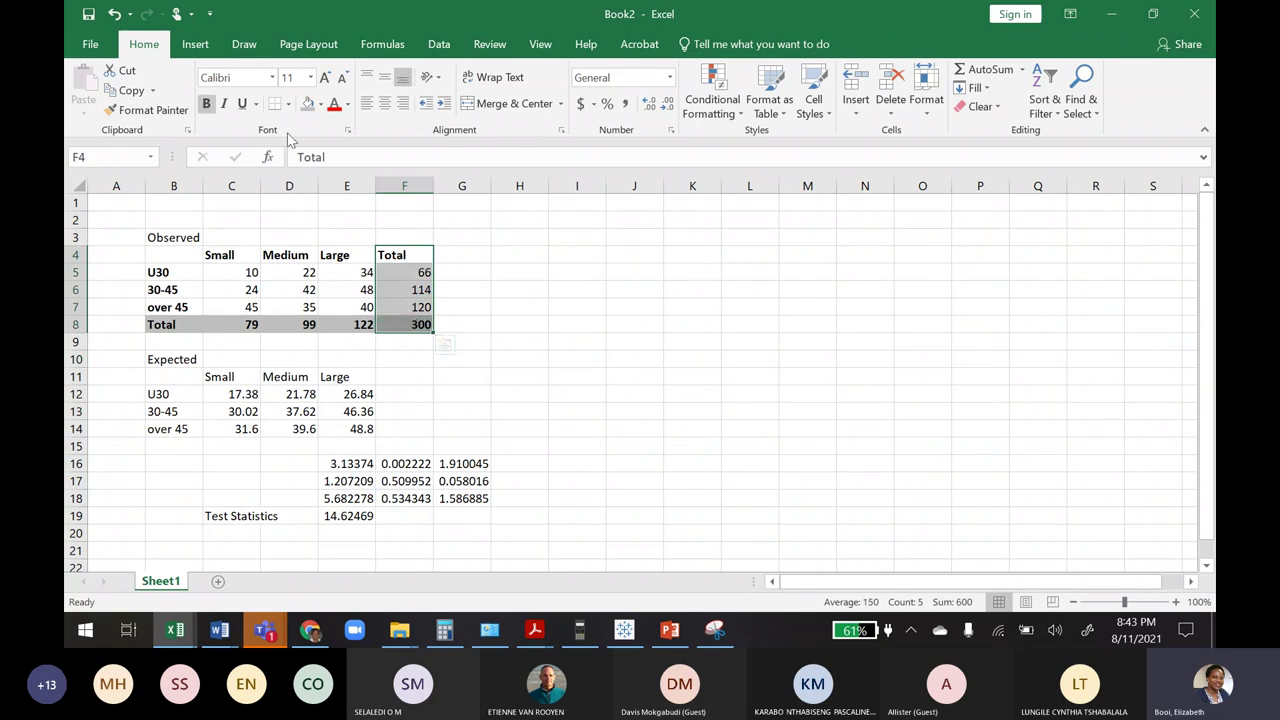
click(207, 104)
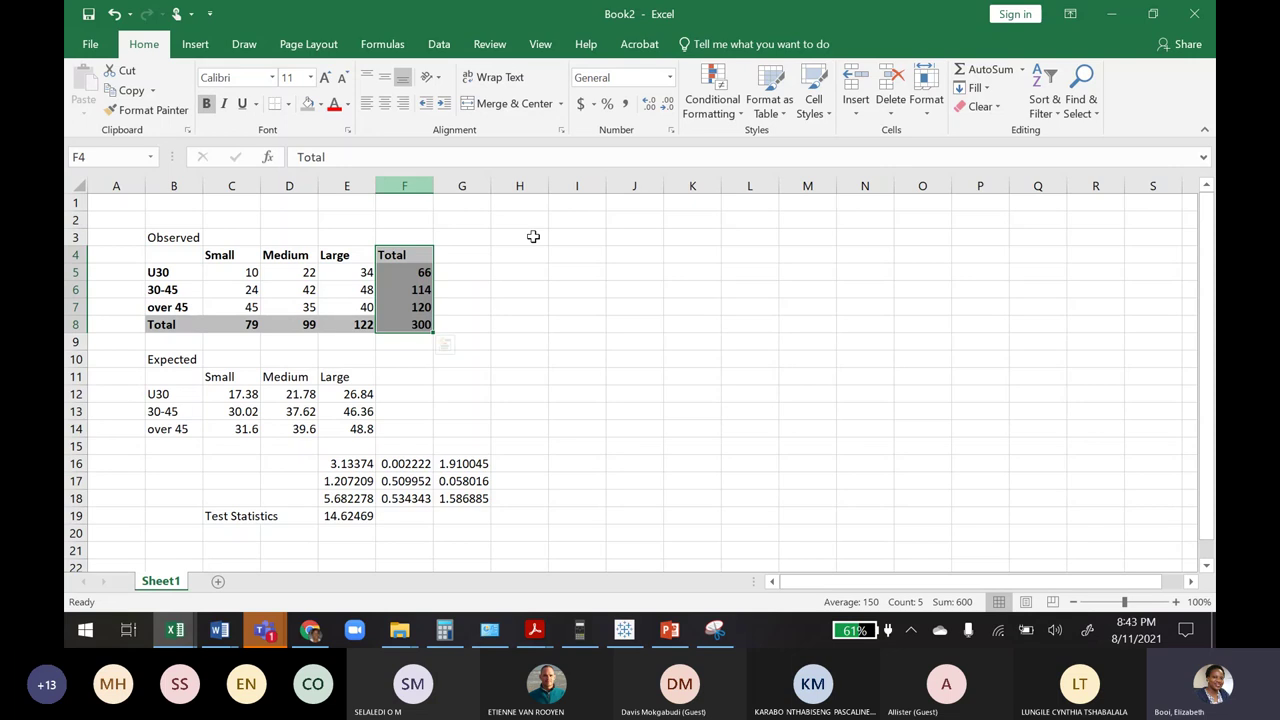
click(577, 289)
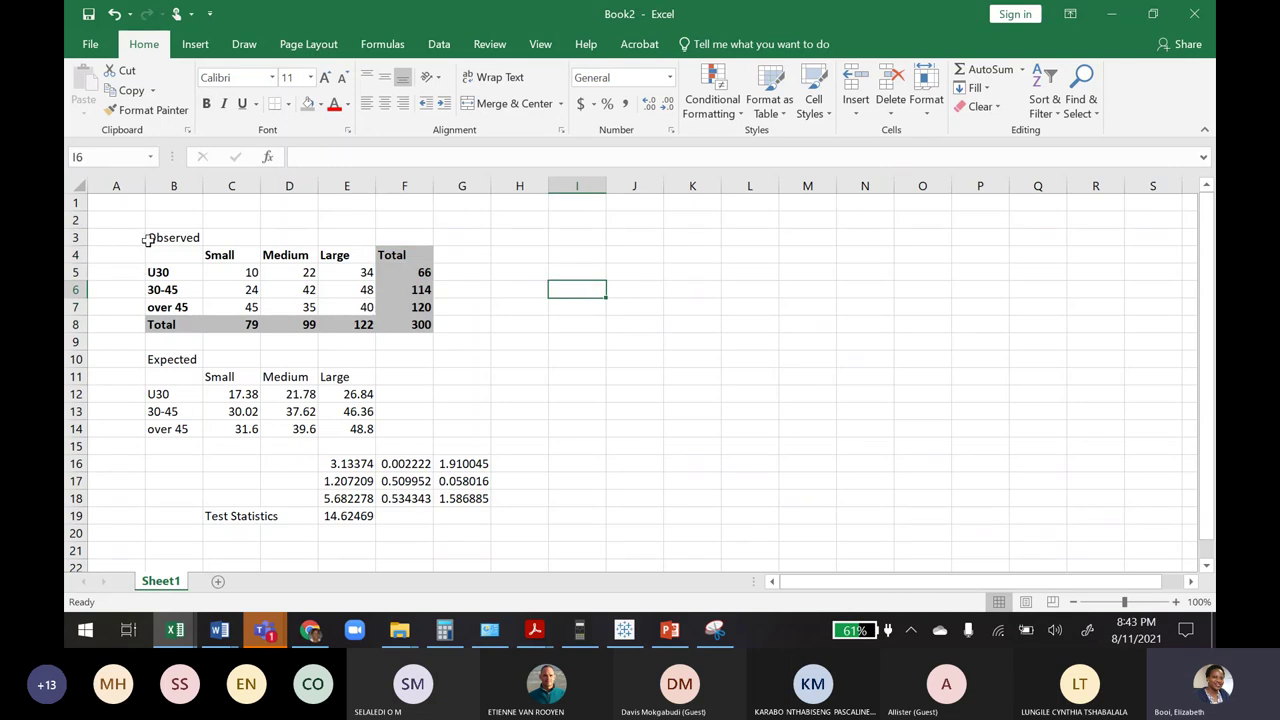
Make the "Observed" title in B3 bold and give it an orange fill
click(150, 240)
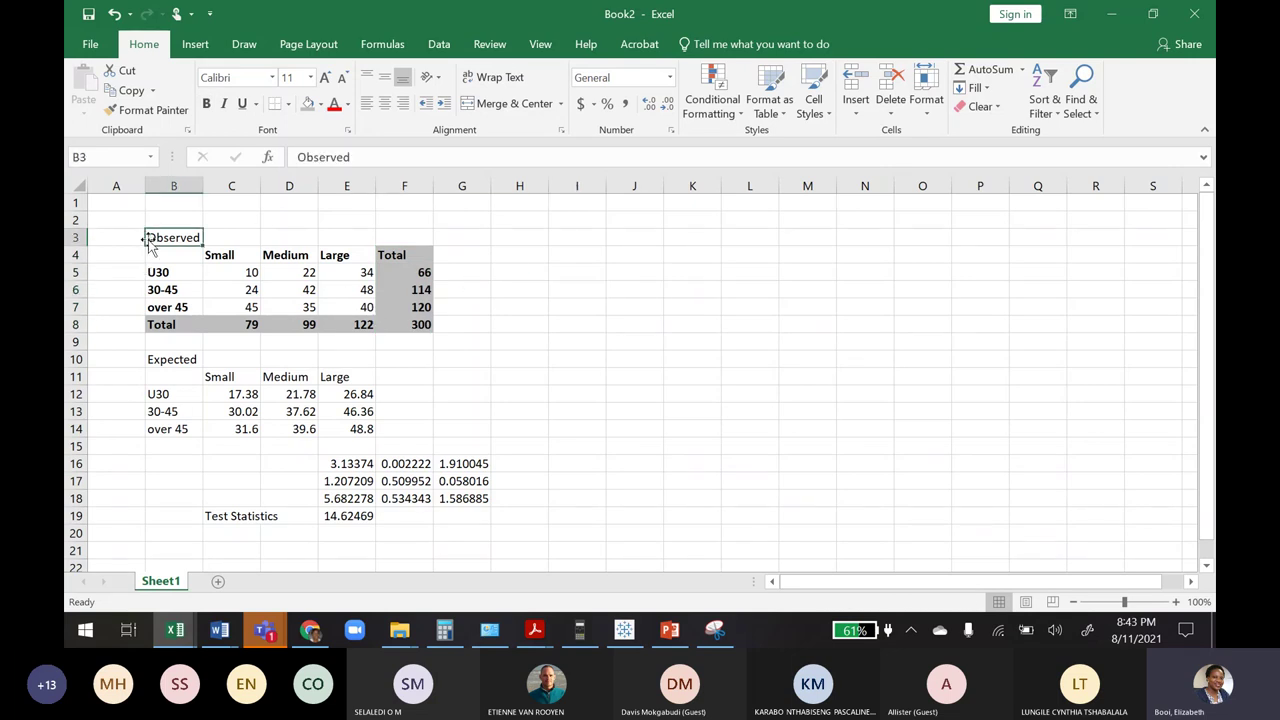
click(207, 104)
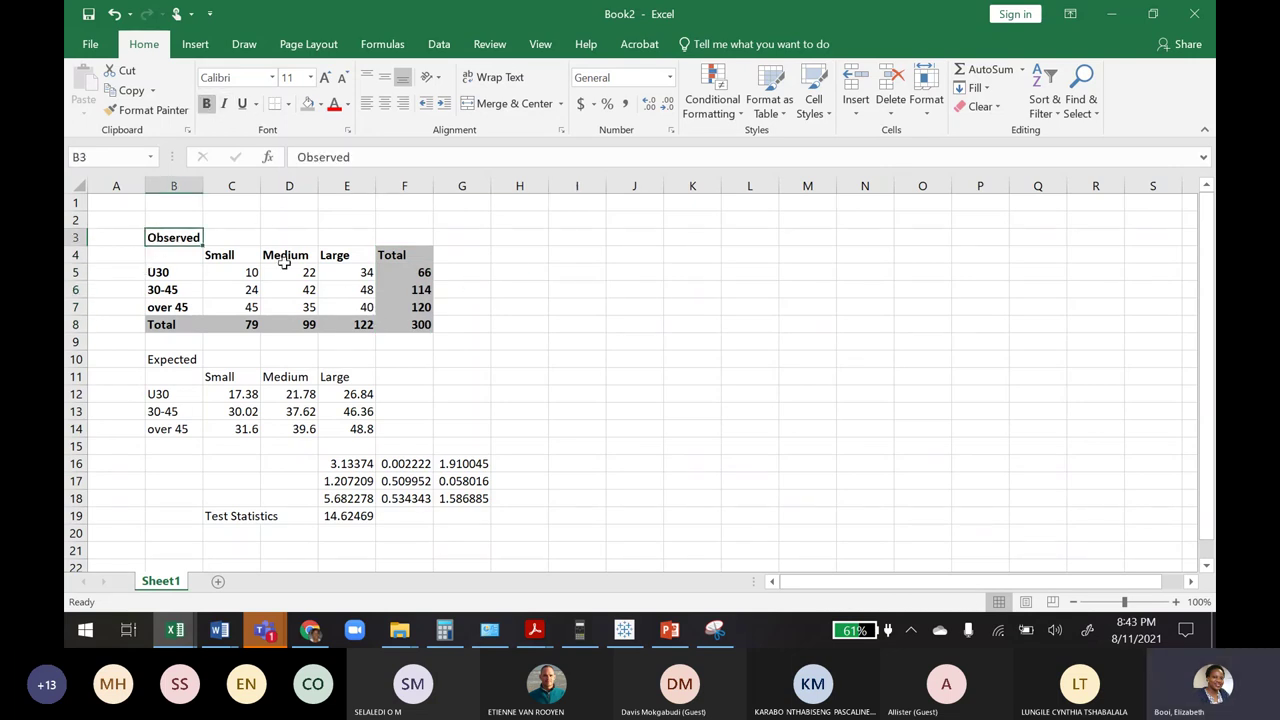
click(320, 104)
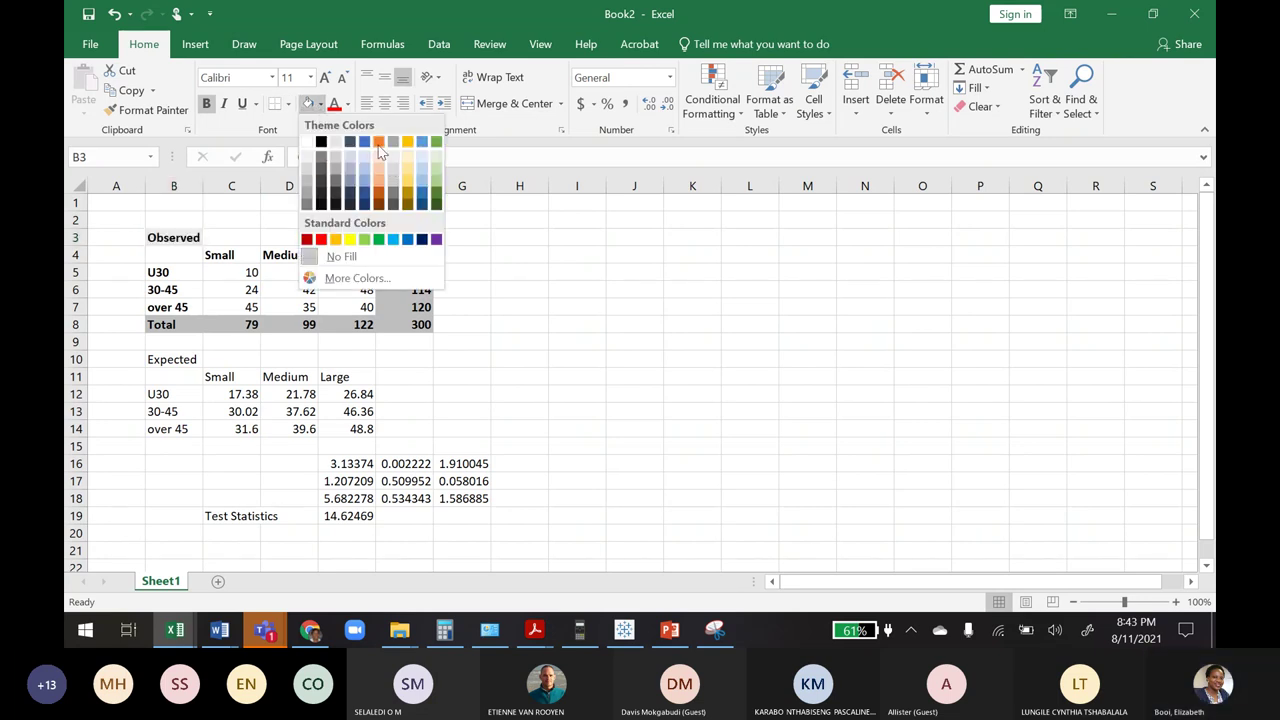
click(378, 141)
click(534, 303)
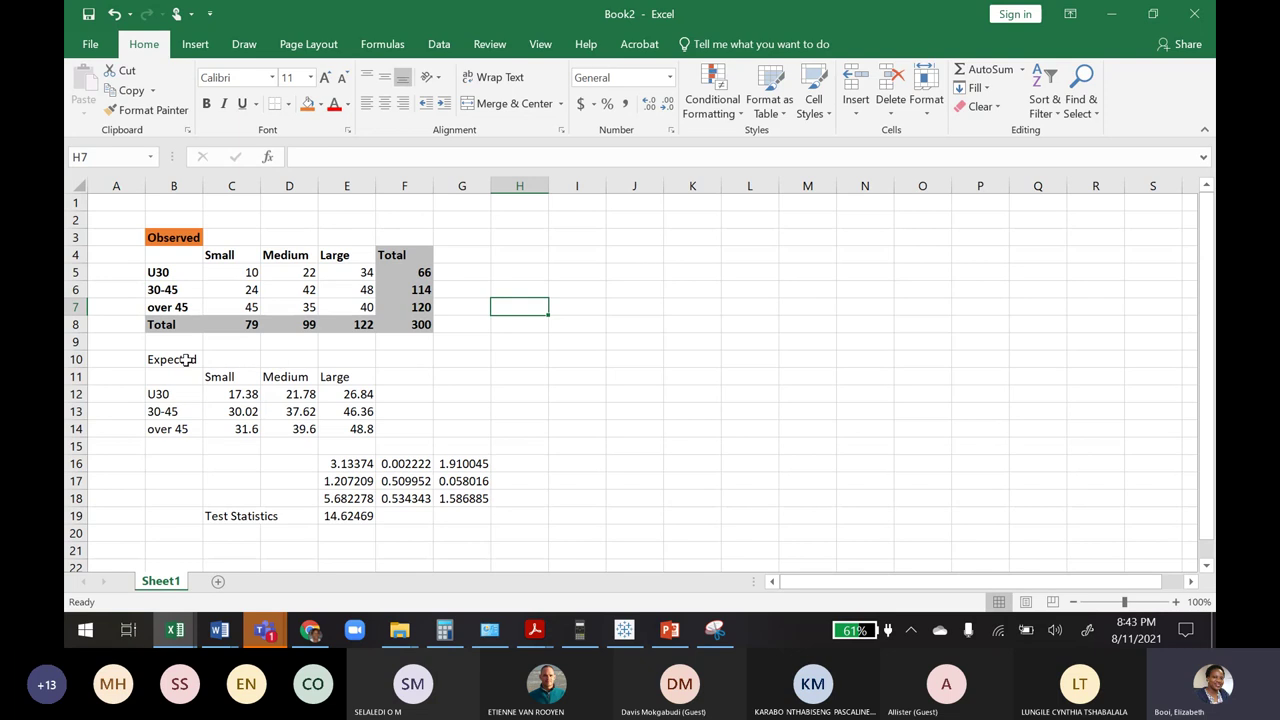
Format the "Expected" title in B10 with the same orange fill and bold text
click(180, 360)
click(307, 104)
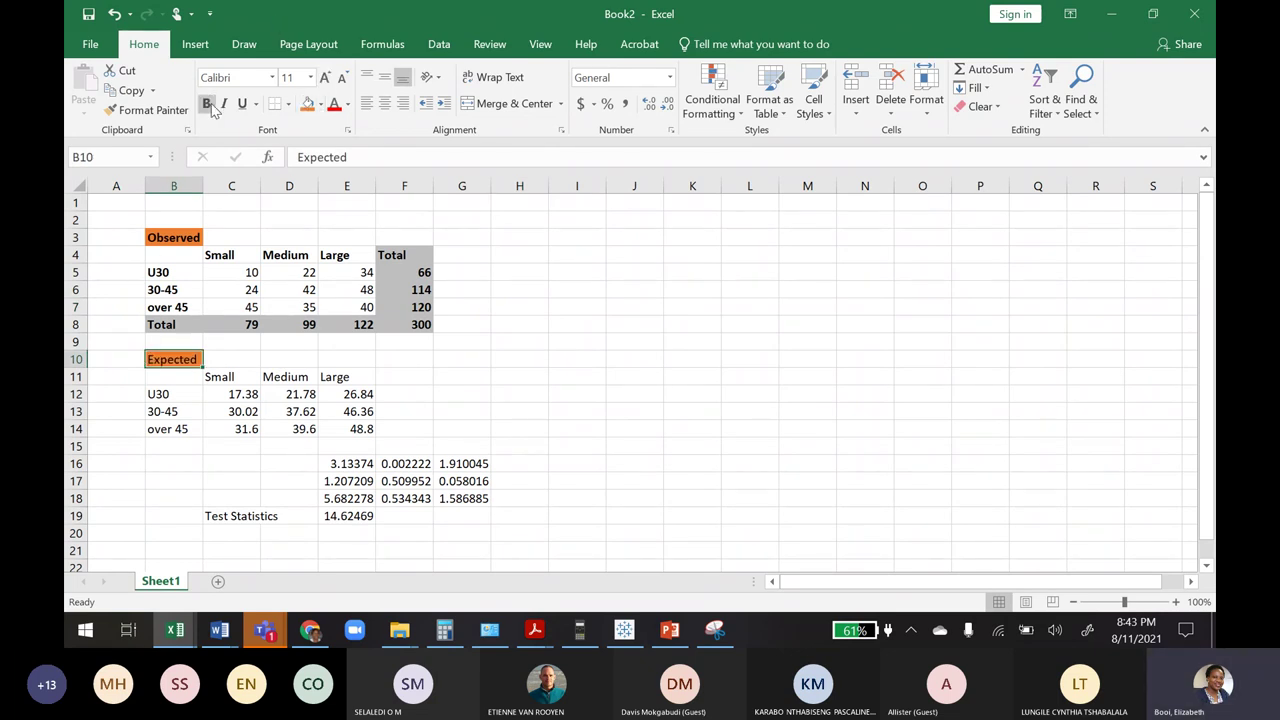
click(206, 103)
click(530, 304)
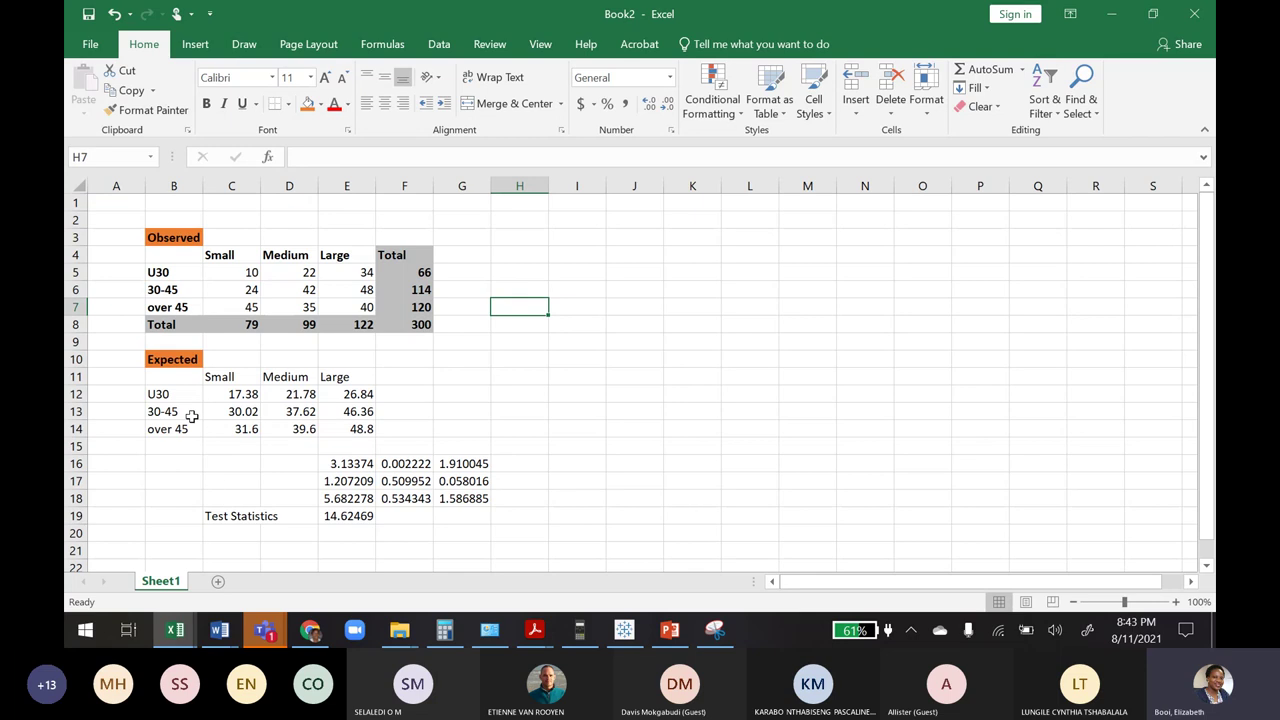
Examine the expected-frequency formulas for the Small column in C12, C13 and C14 and the cells they reference
double_click(221, 397)
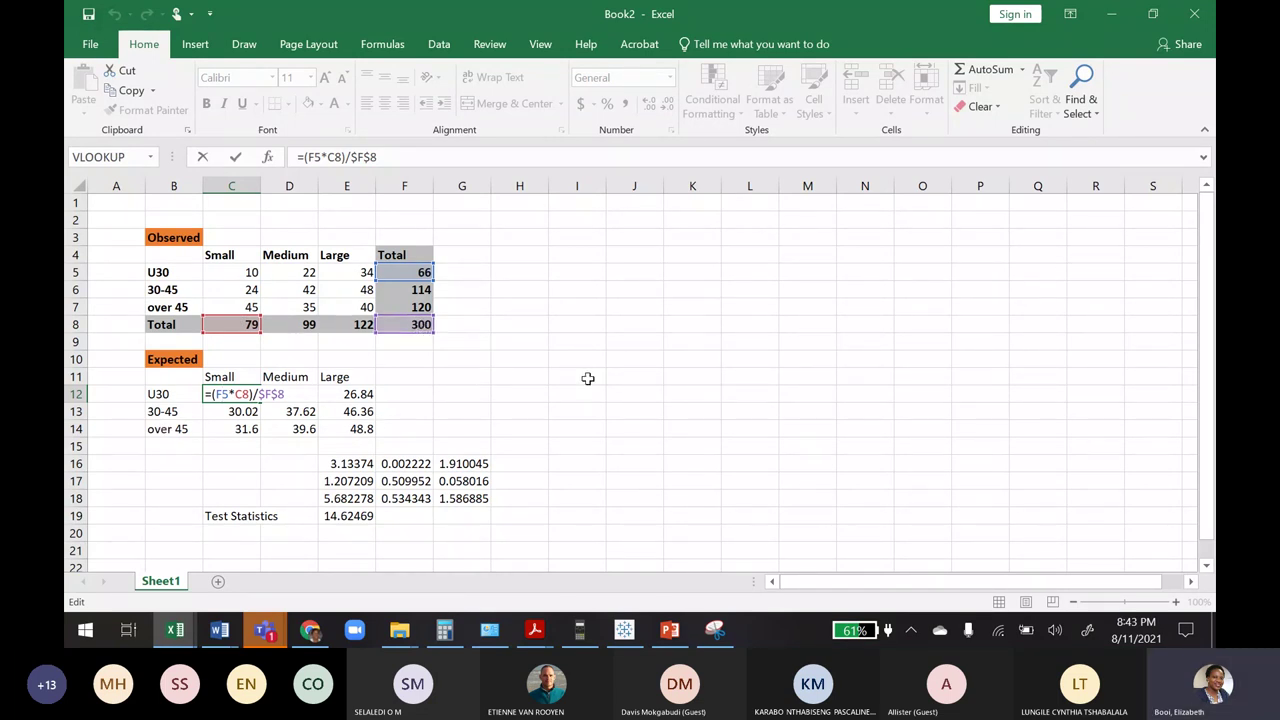
key(Return)
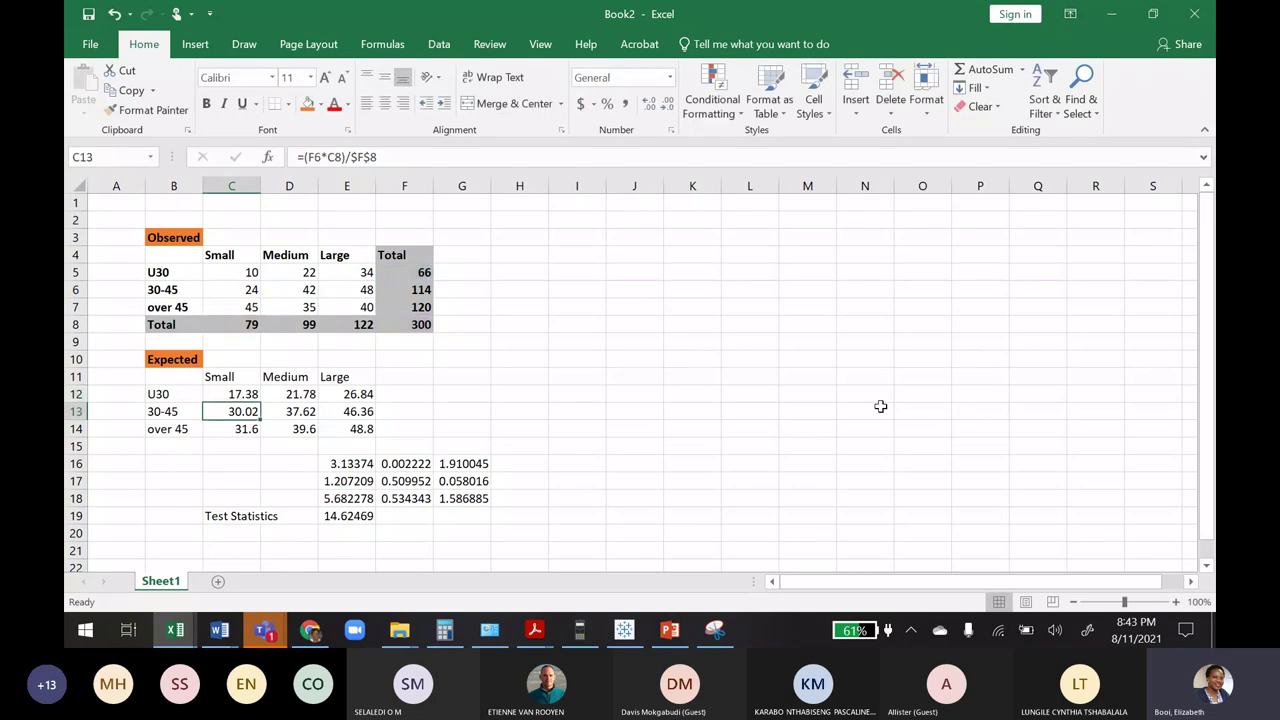
double_click(234, 411)
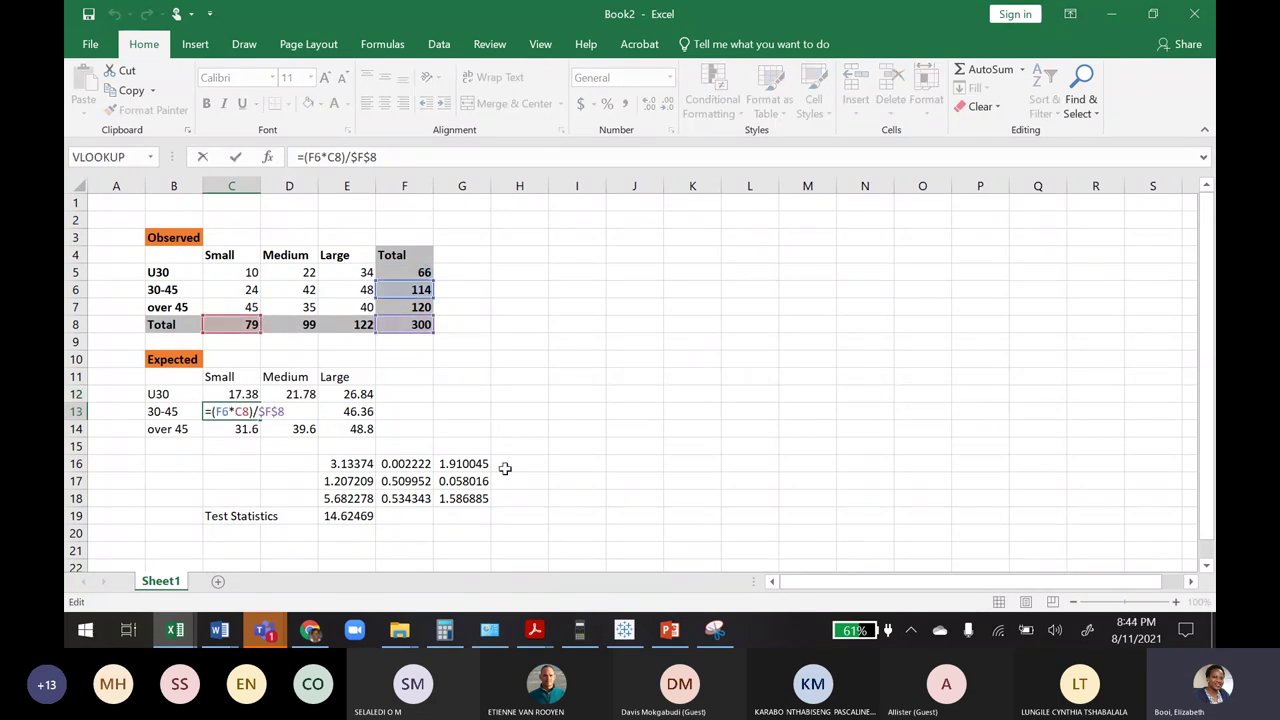
key(Return)
double_click(248, 428)
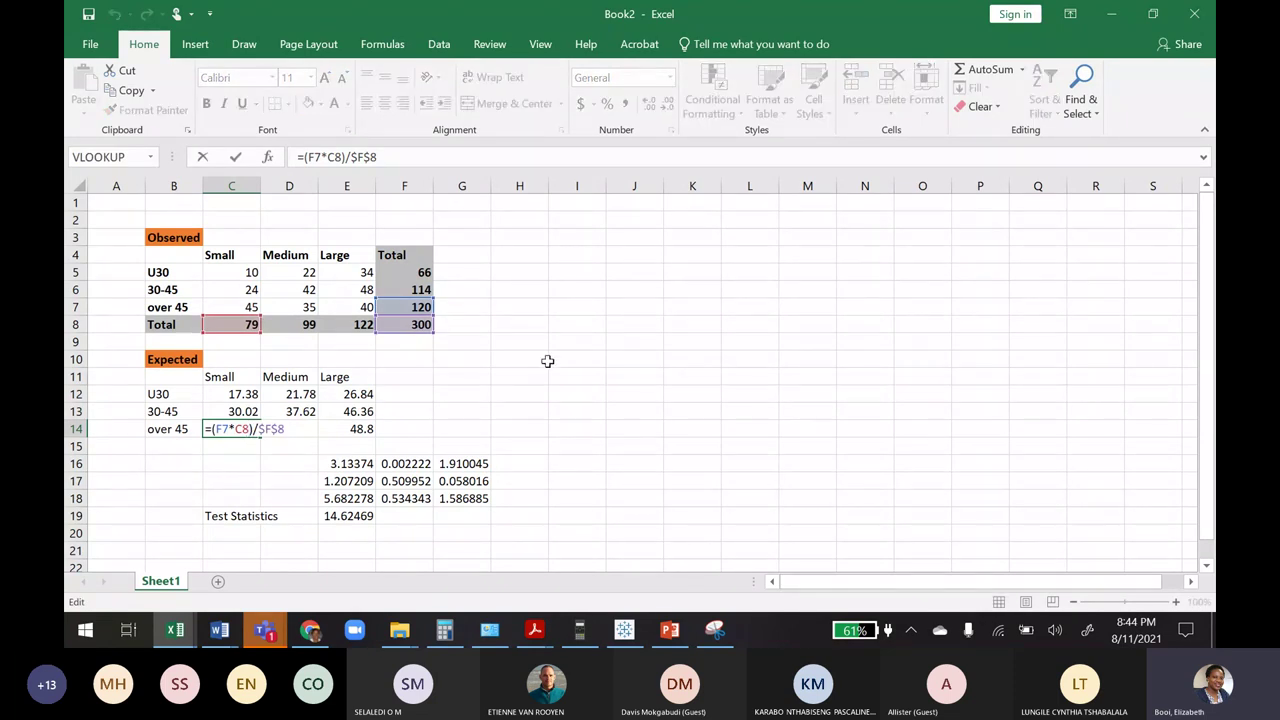
key(Return)
click(670, 273)
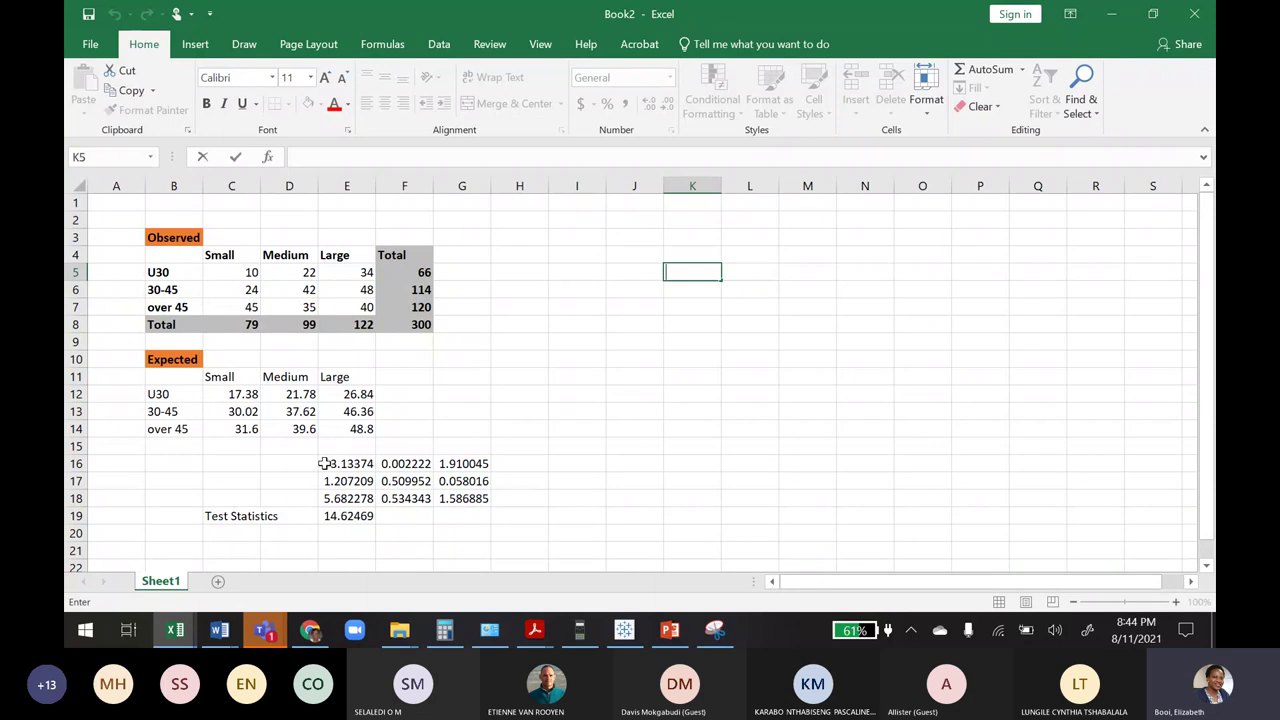
Examine the chi-square contribution formulas in E16 and F16 and the observed and expected cells they reference
click(326, 463)
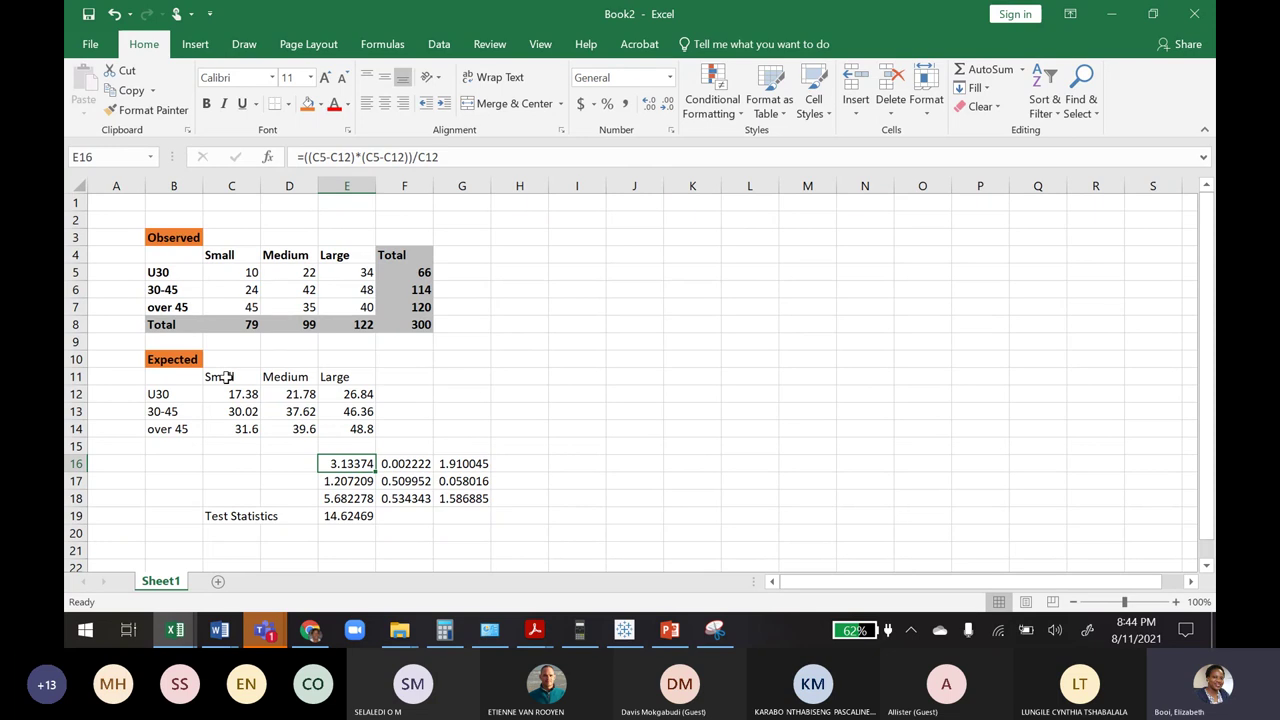
key(F2)
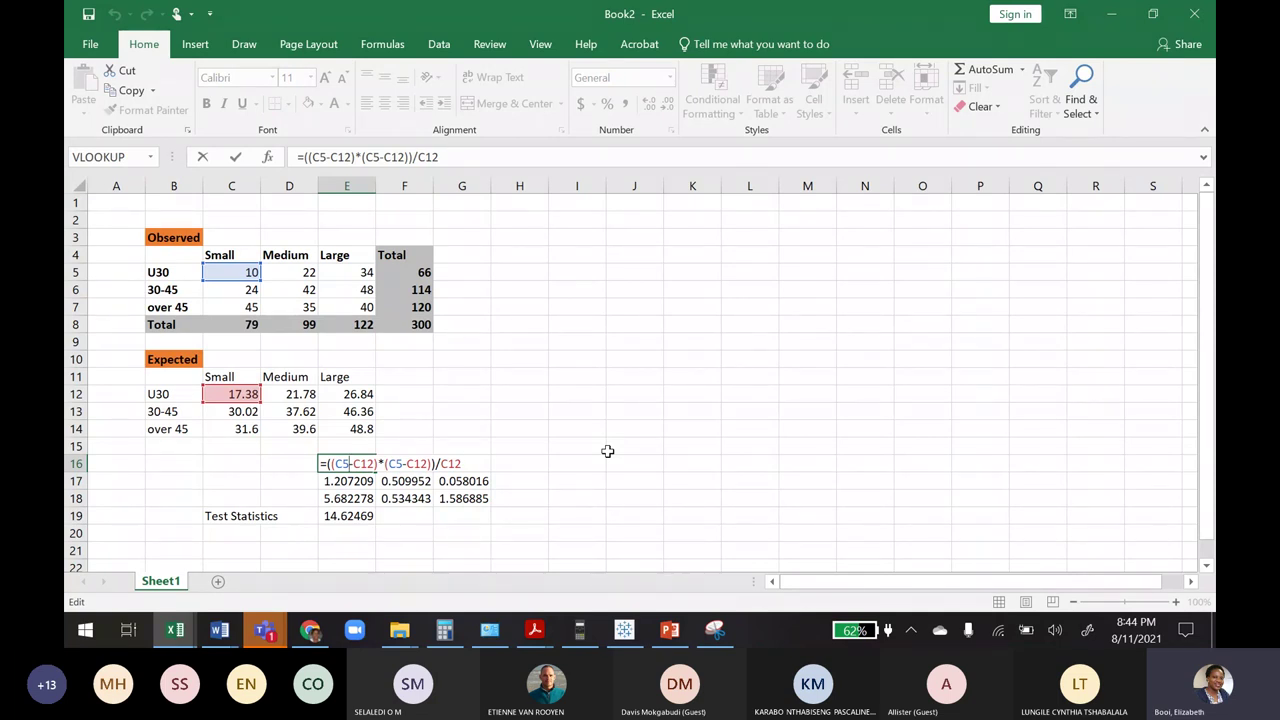
key(Return)
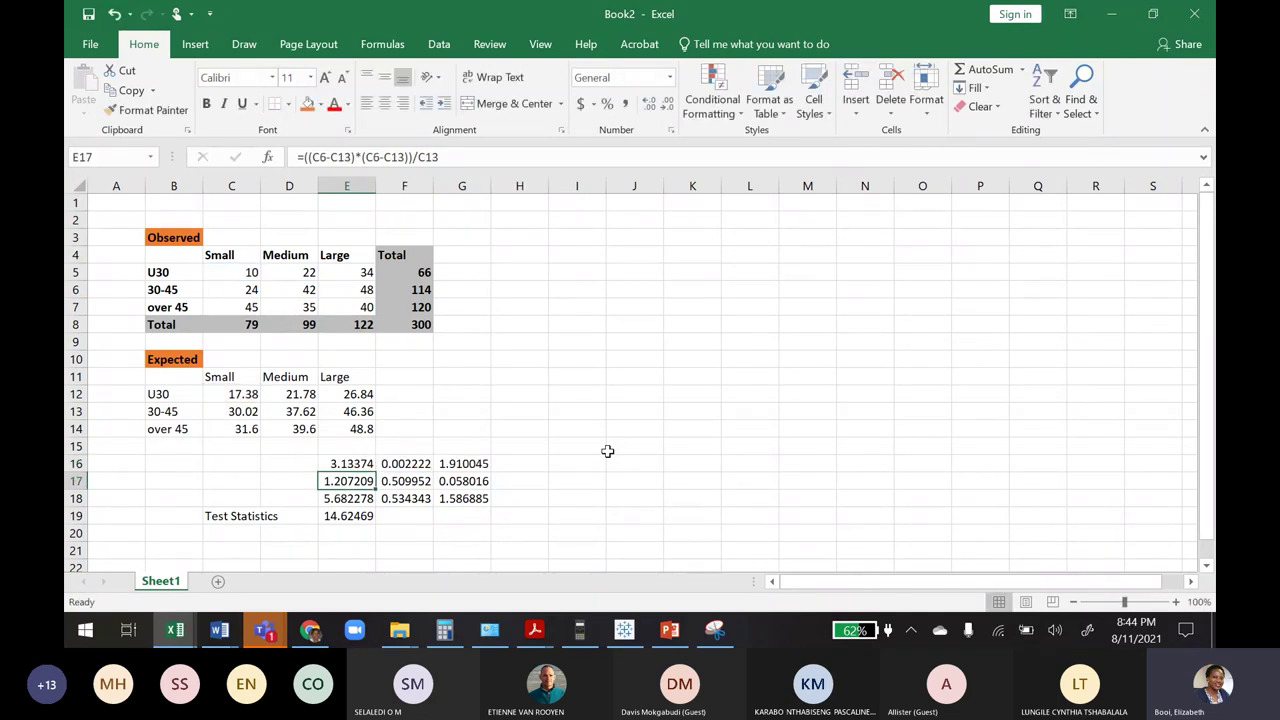
double_click(394, 460)
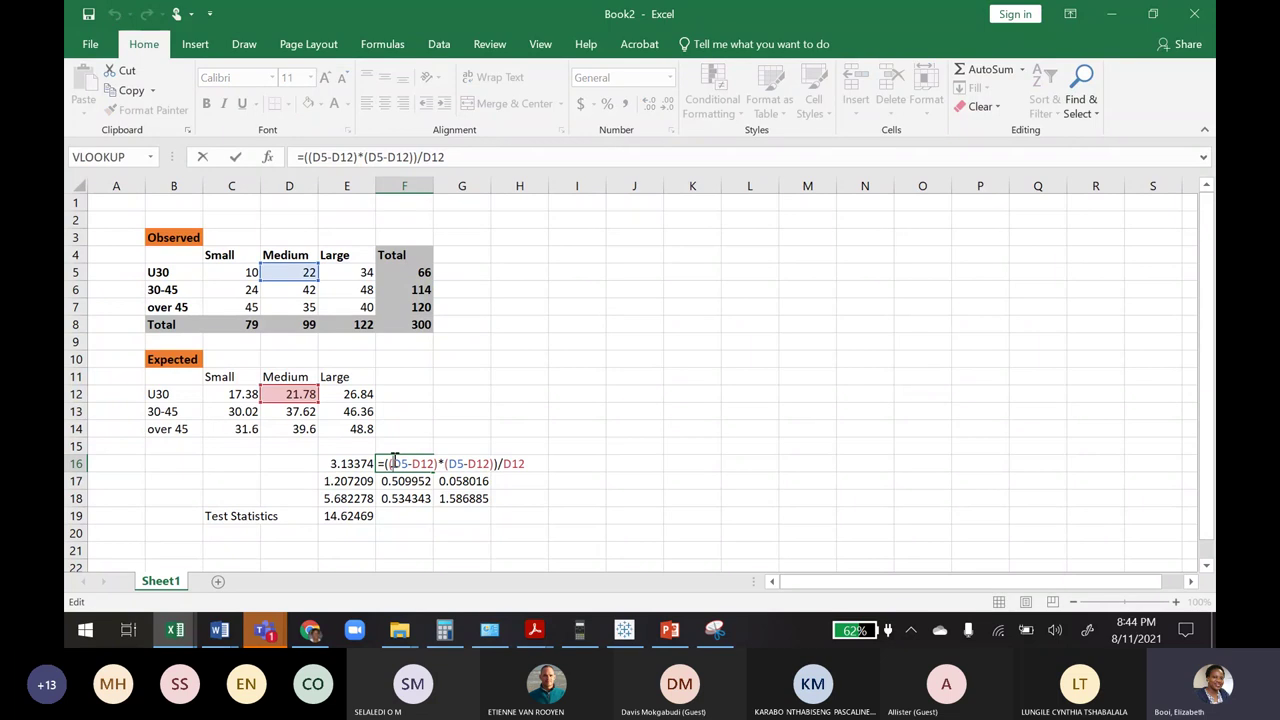
click(336, 481)
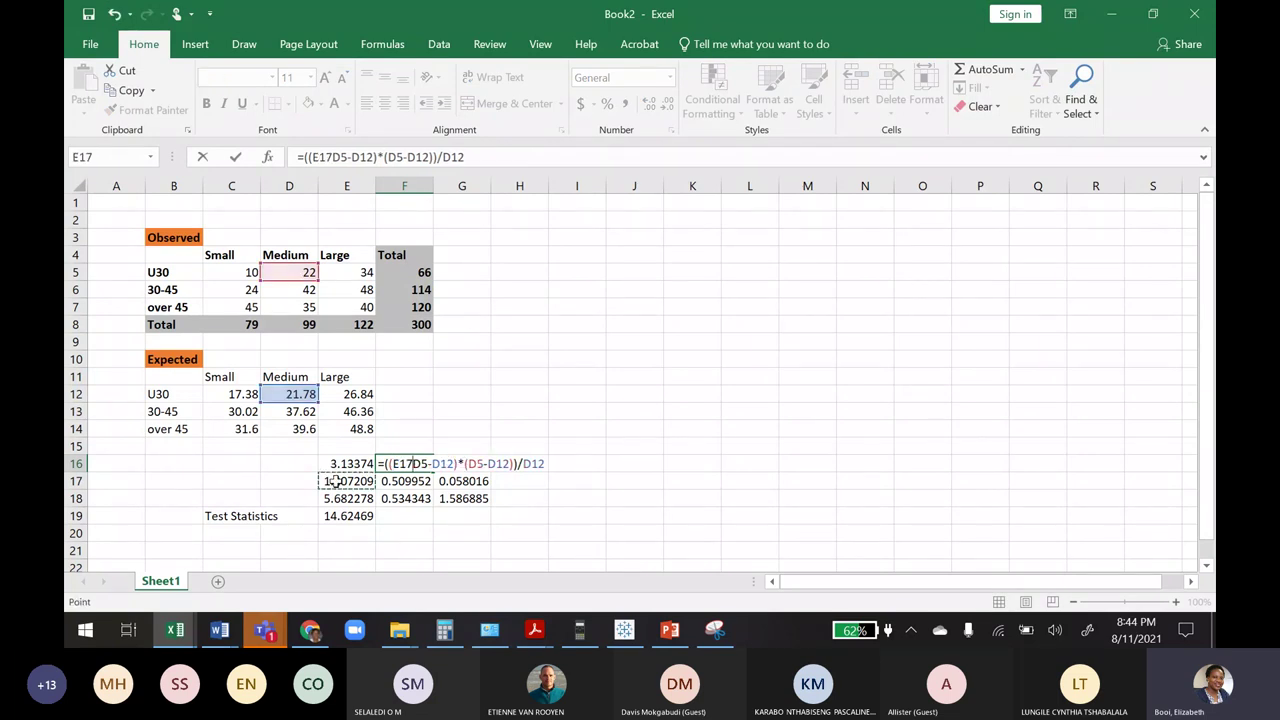
key(Escape)
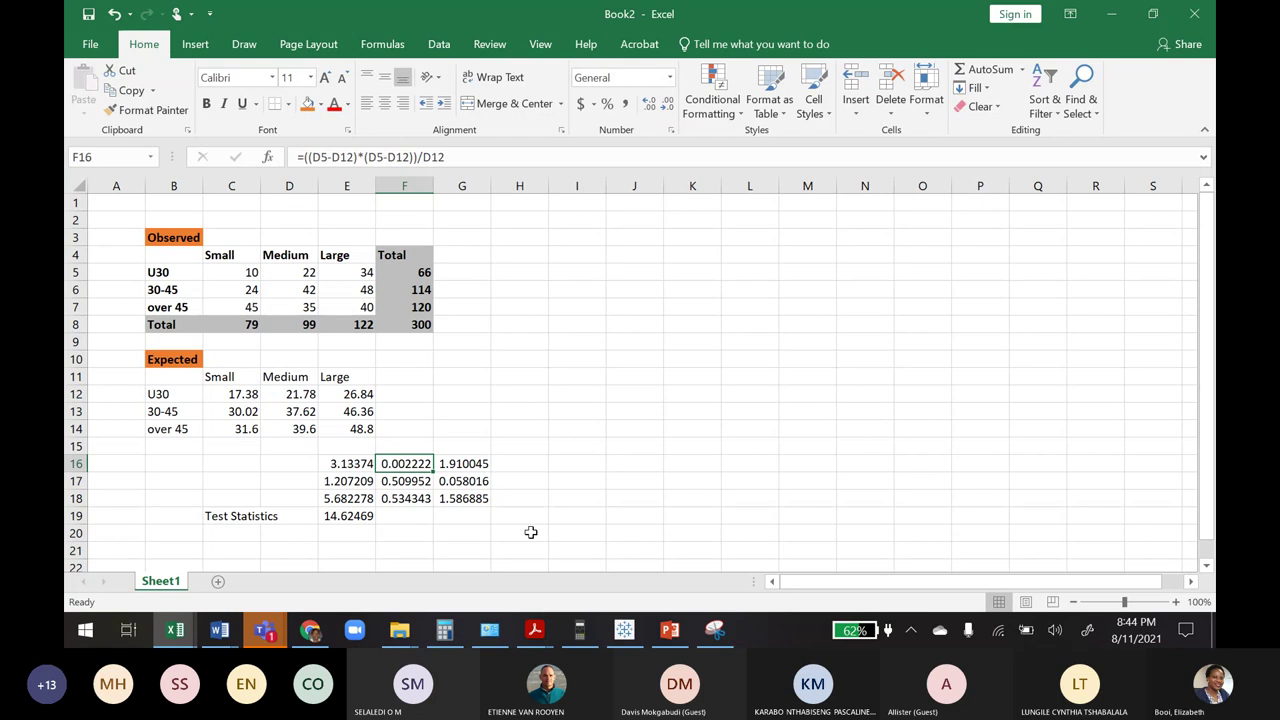
double_click(408, 463)
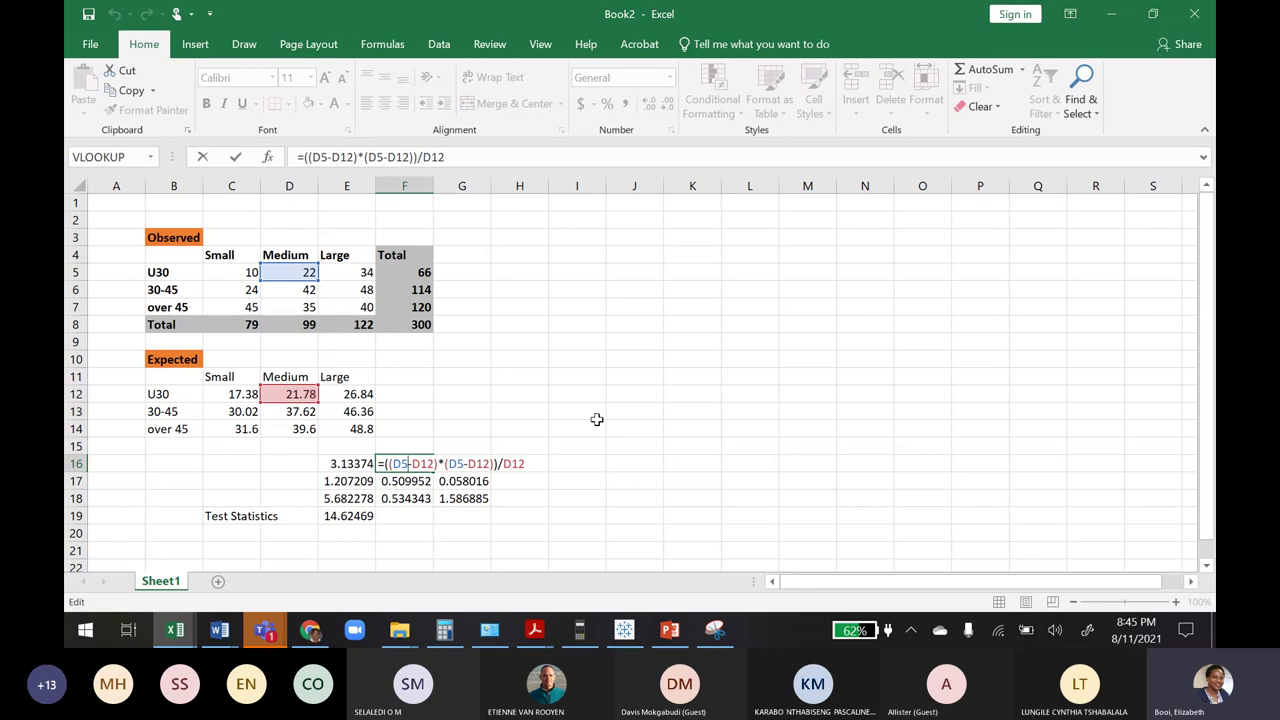
key(Escape)
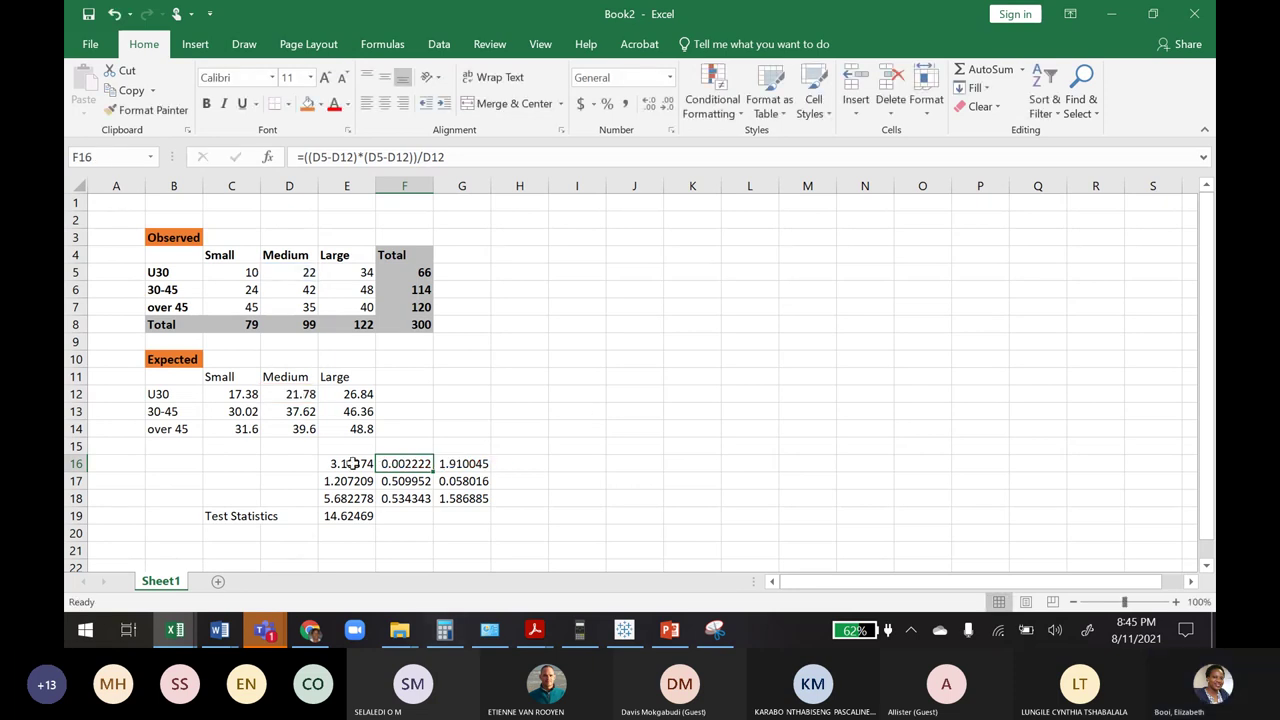
Review the contribution values in E16:G18 and the test statistic's SUM formula in E19
drag(342, 463, 449, 499)
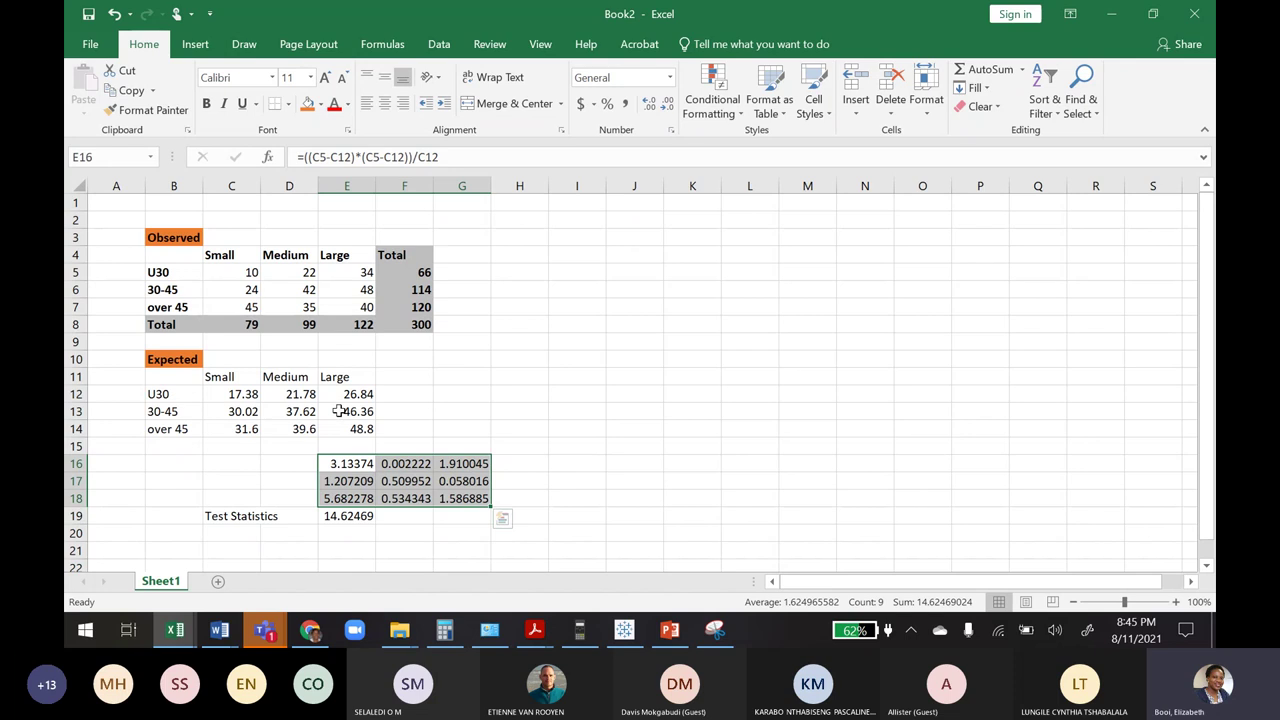
double_click(334, 516)
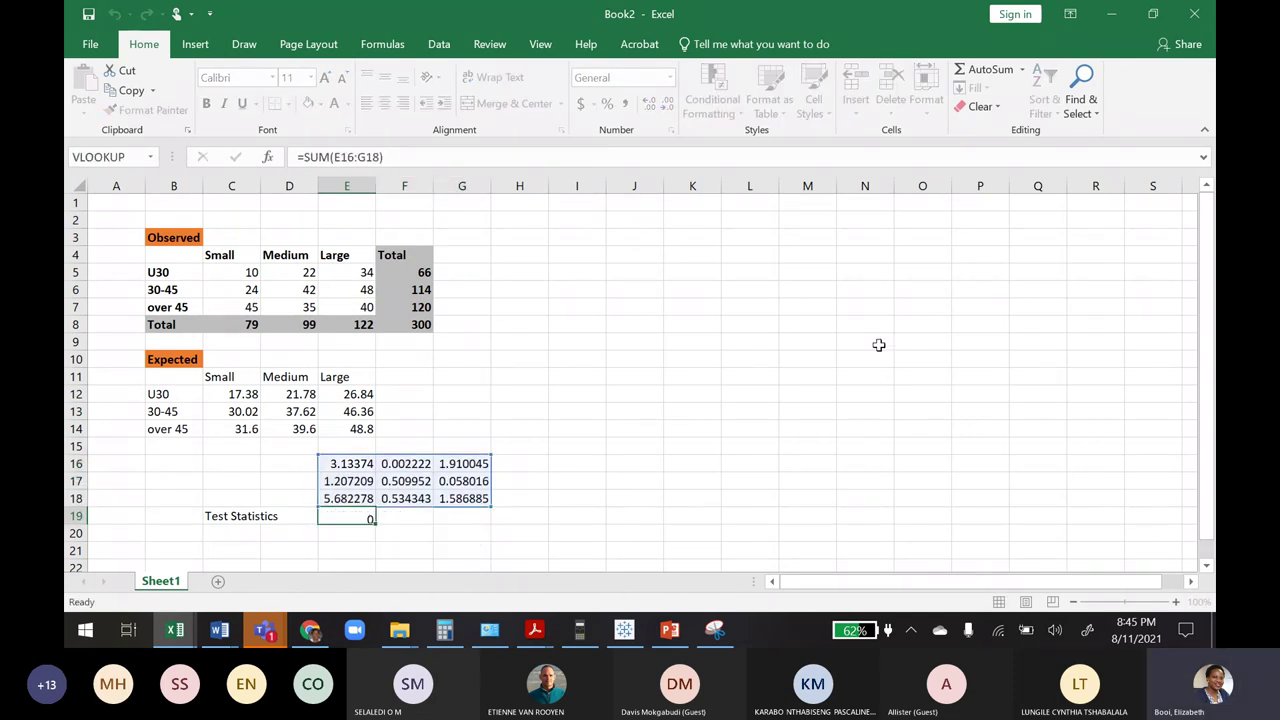
key(Return)
click(750, 394)
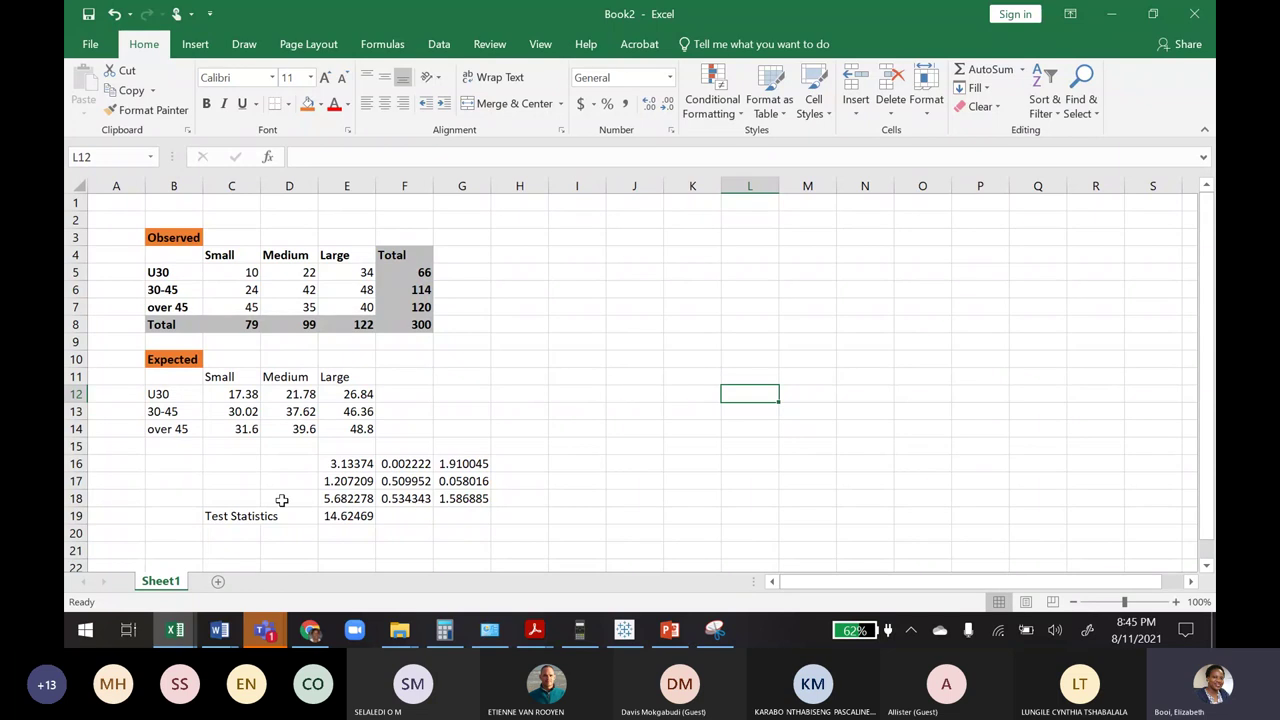
Format the "Test Statistics" label across C19:D19 with an orange fill and bold text, and select its value in E19
click(230, 516)
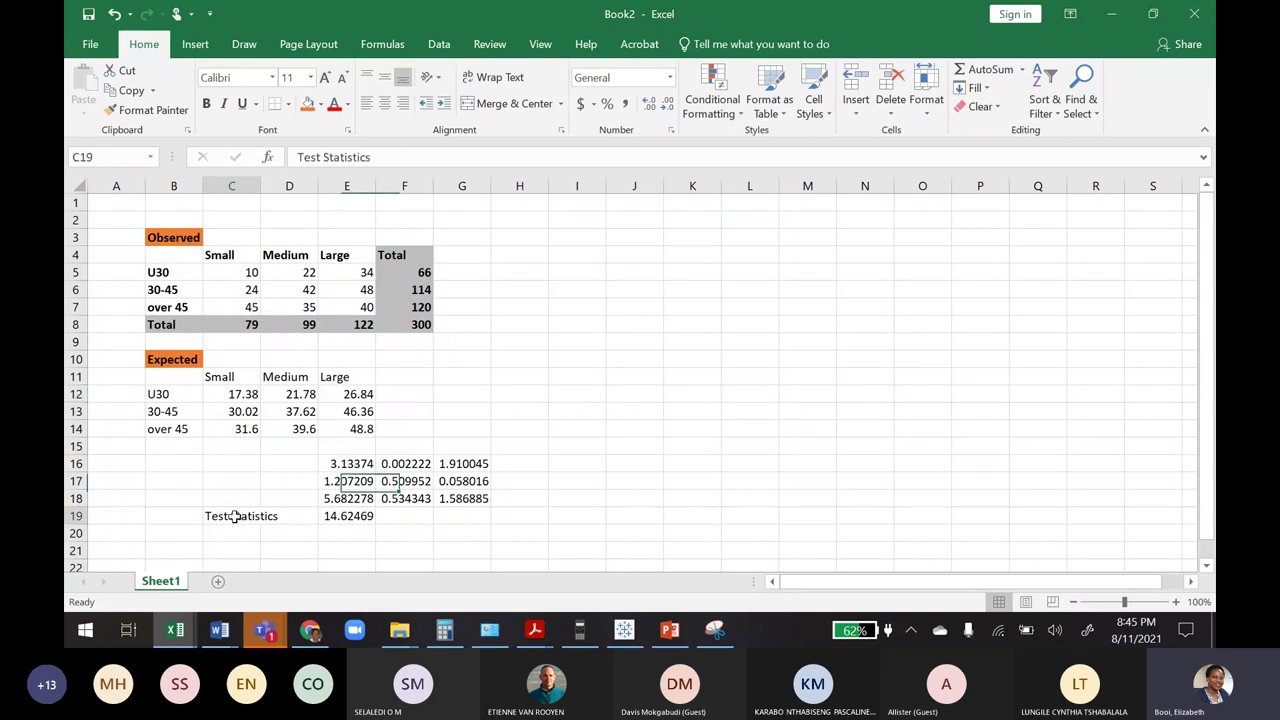
click(308, 104)
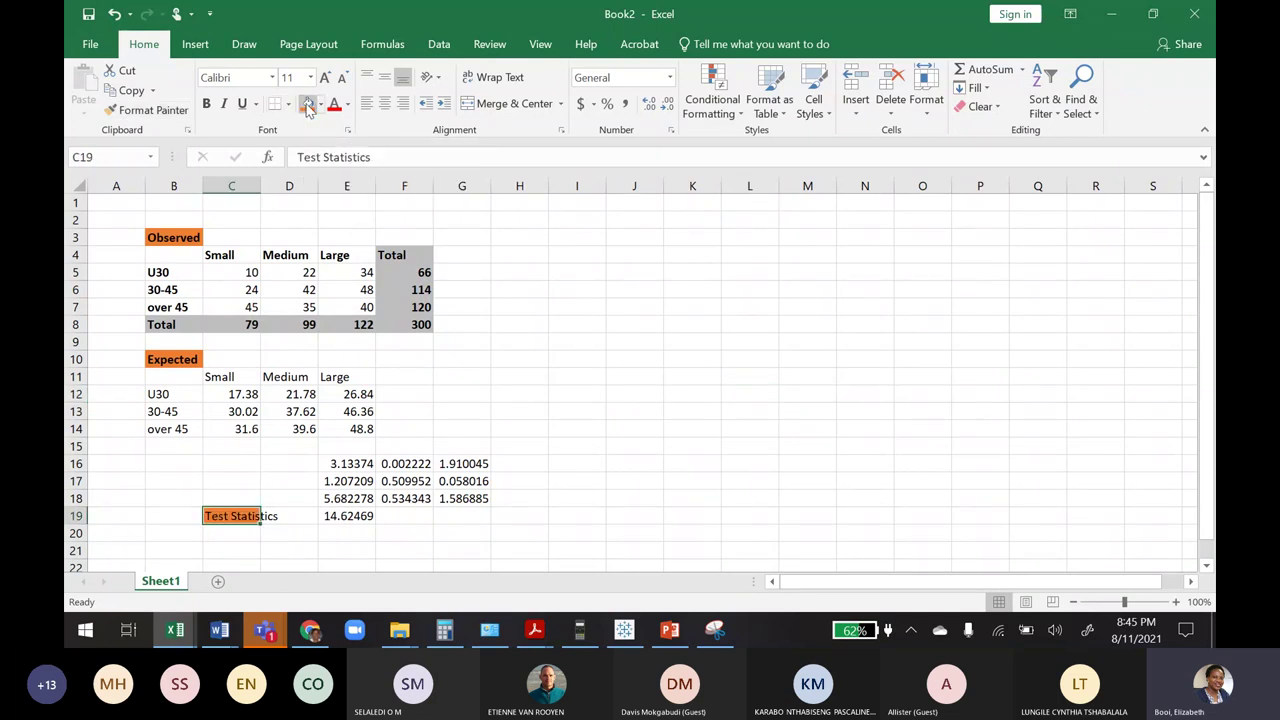
click(585, 304)
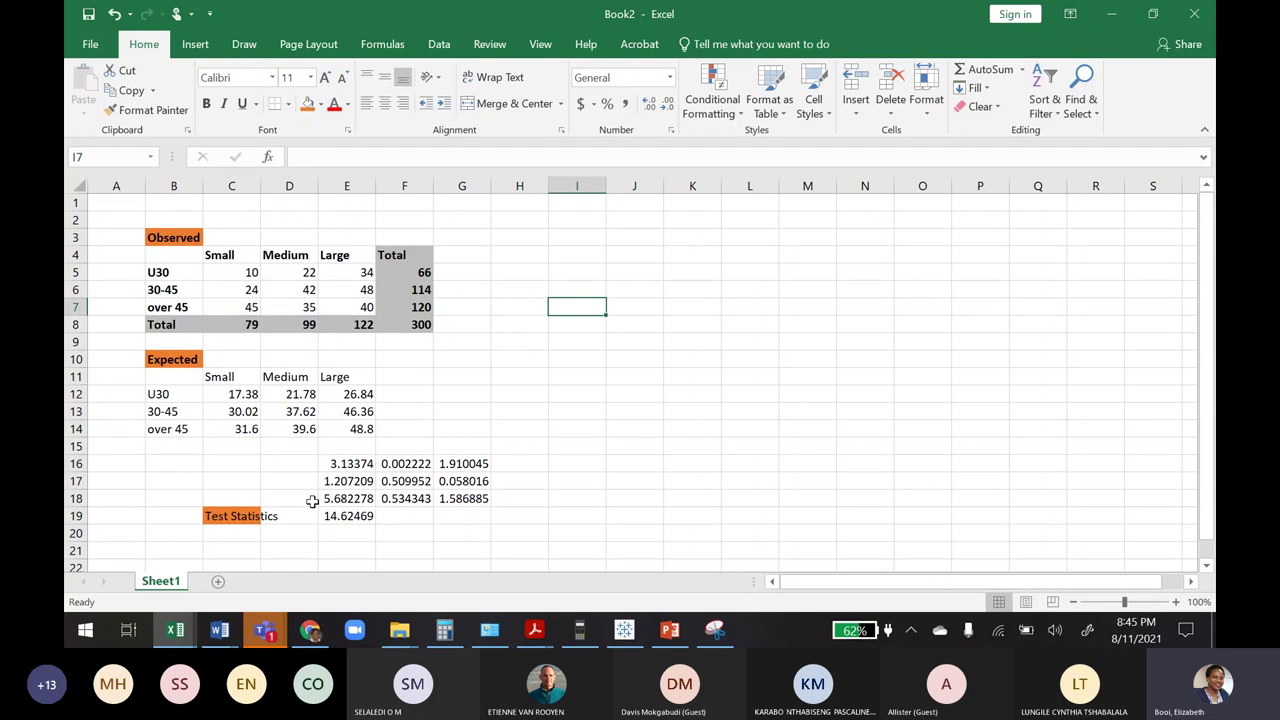
drag(230, 518, 300, 516)
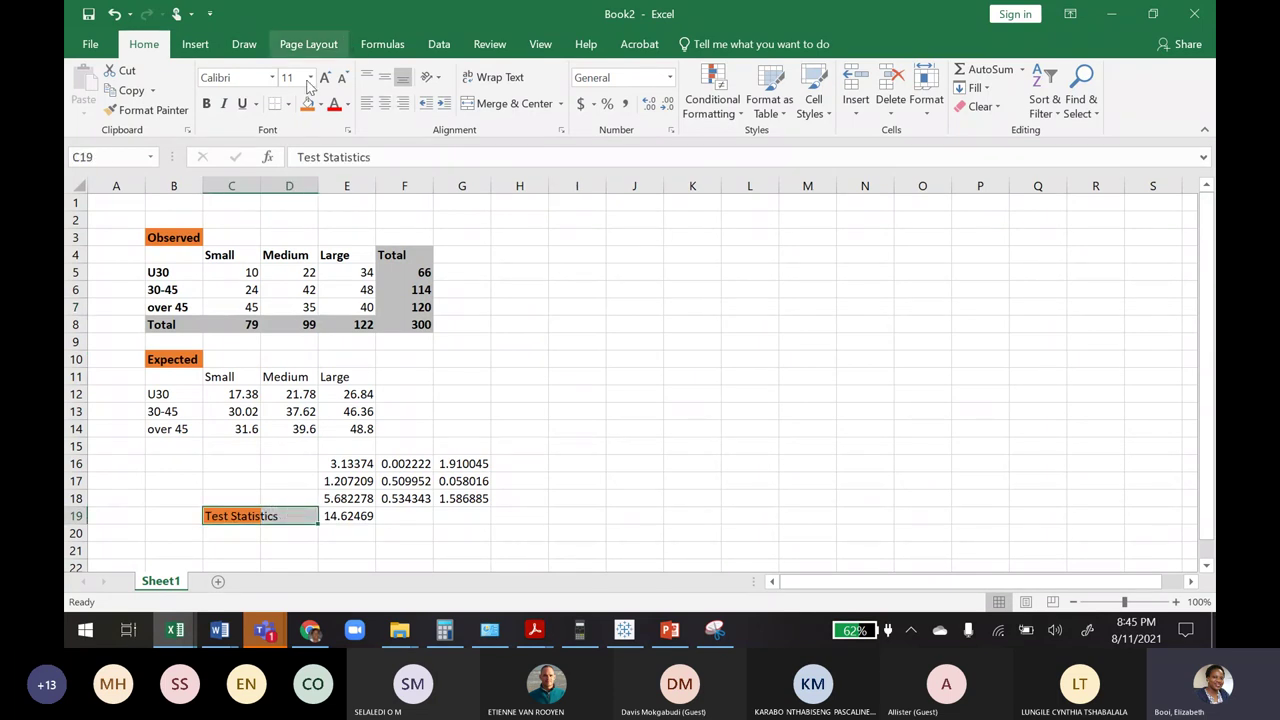
click(308, 104)
click(206, 104)
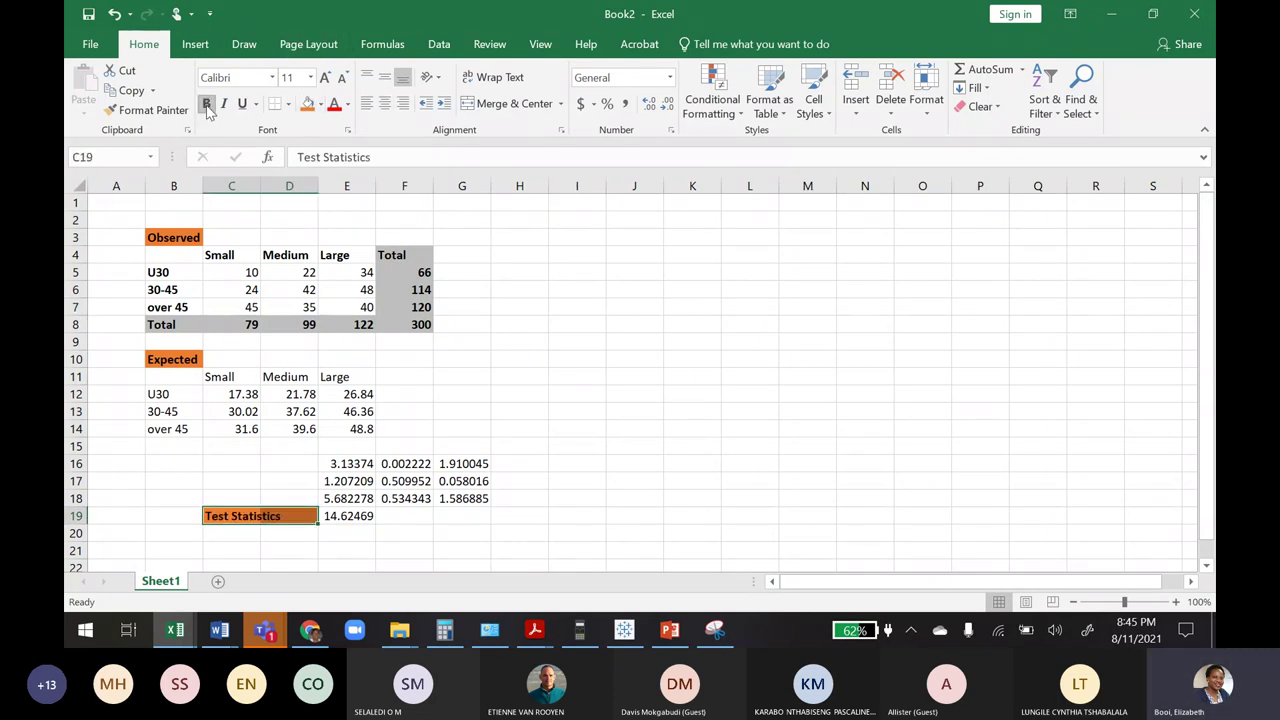
click(692, 376)
click(350, 516)
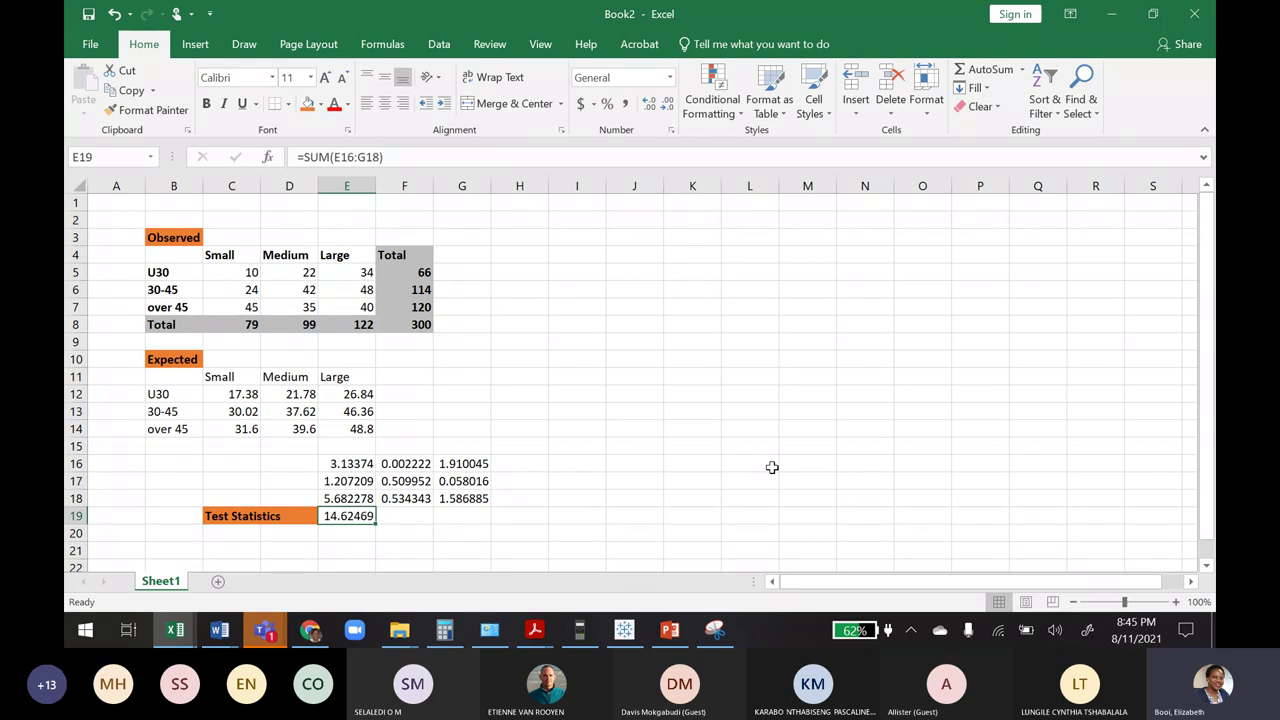
Check the test statistic option on the Exercise 3 slide in PowerPoint, and format E19 in Excel as a number with four decimals
mouse_move(665, 638)
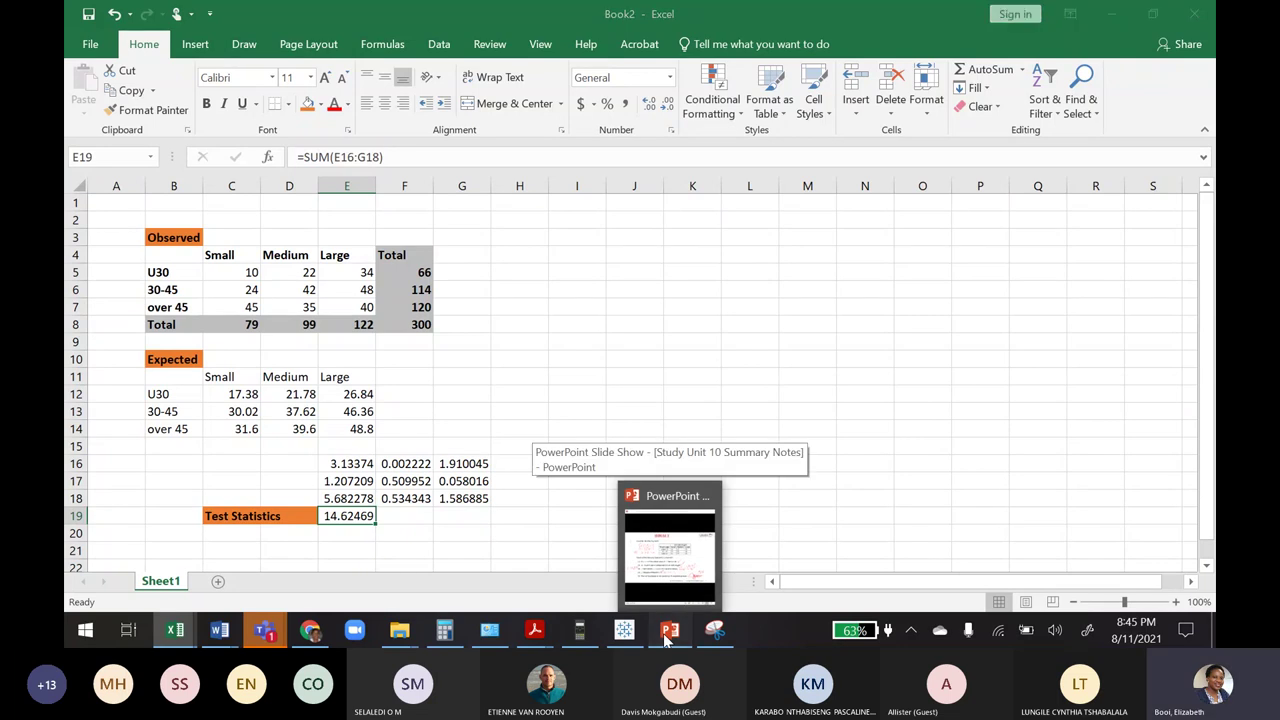
click(667, 632)
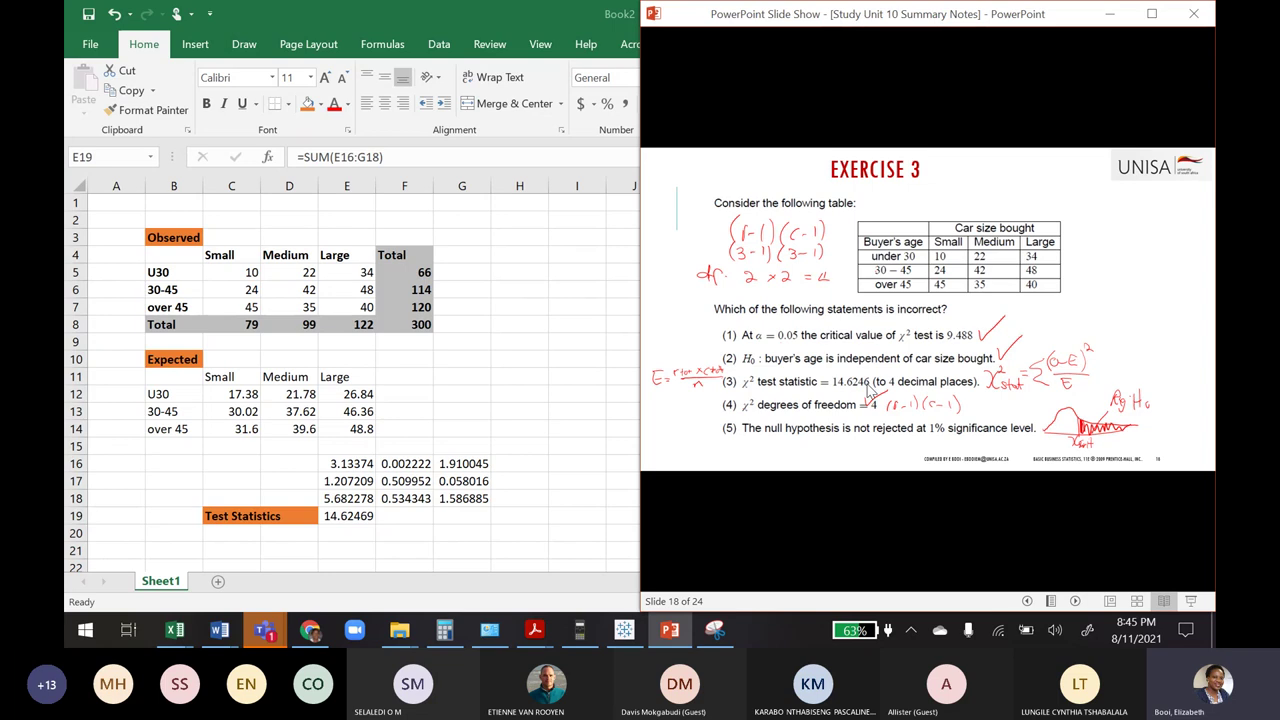
click(340, 512)
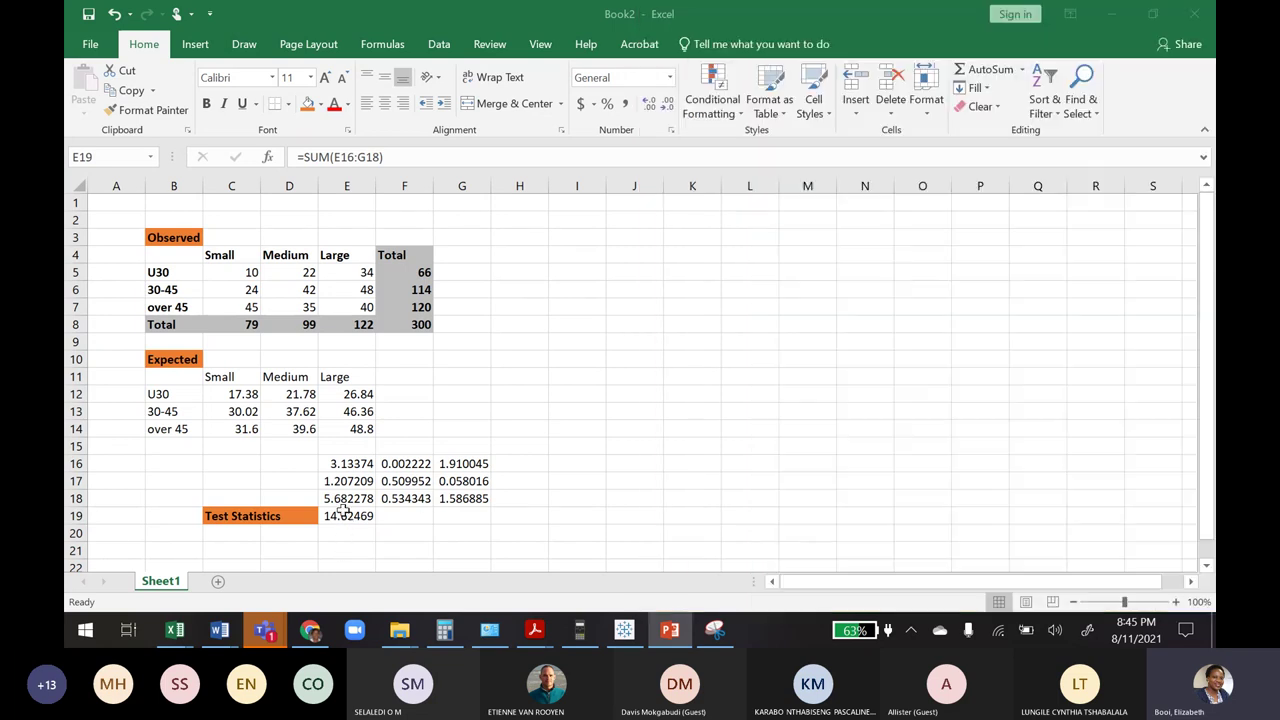
click(670, 107)
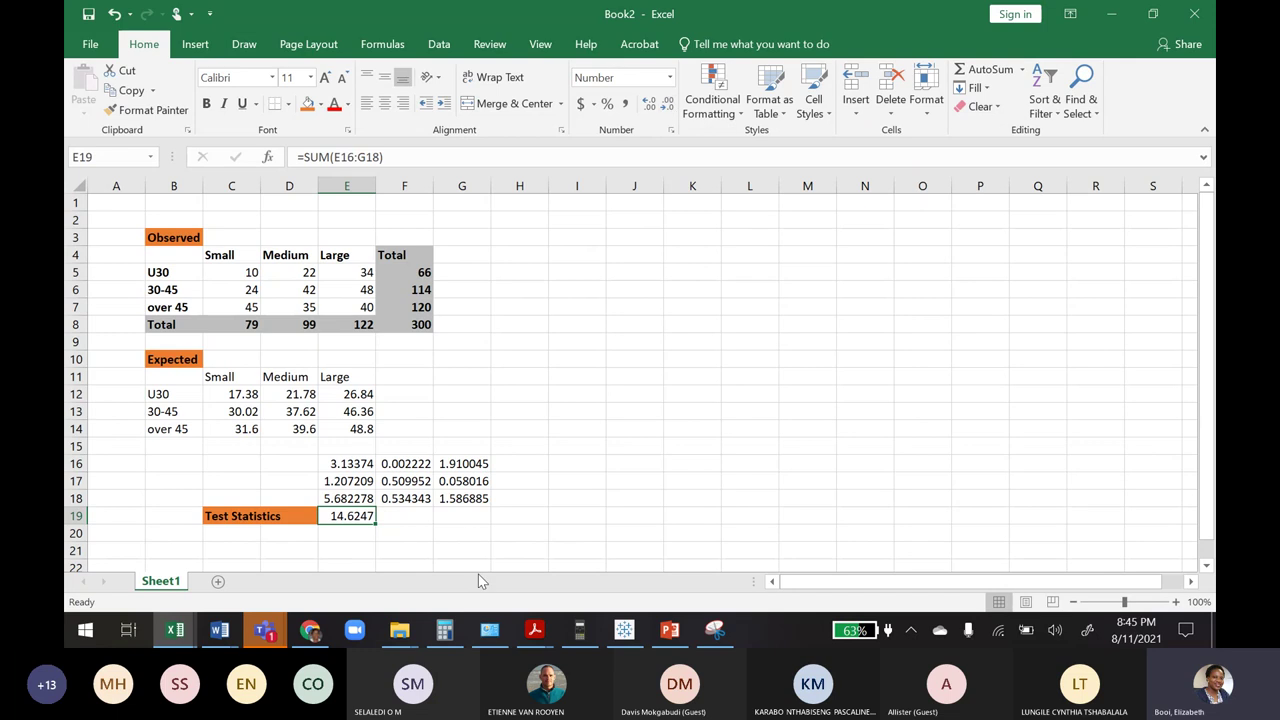
click(677, 443)
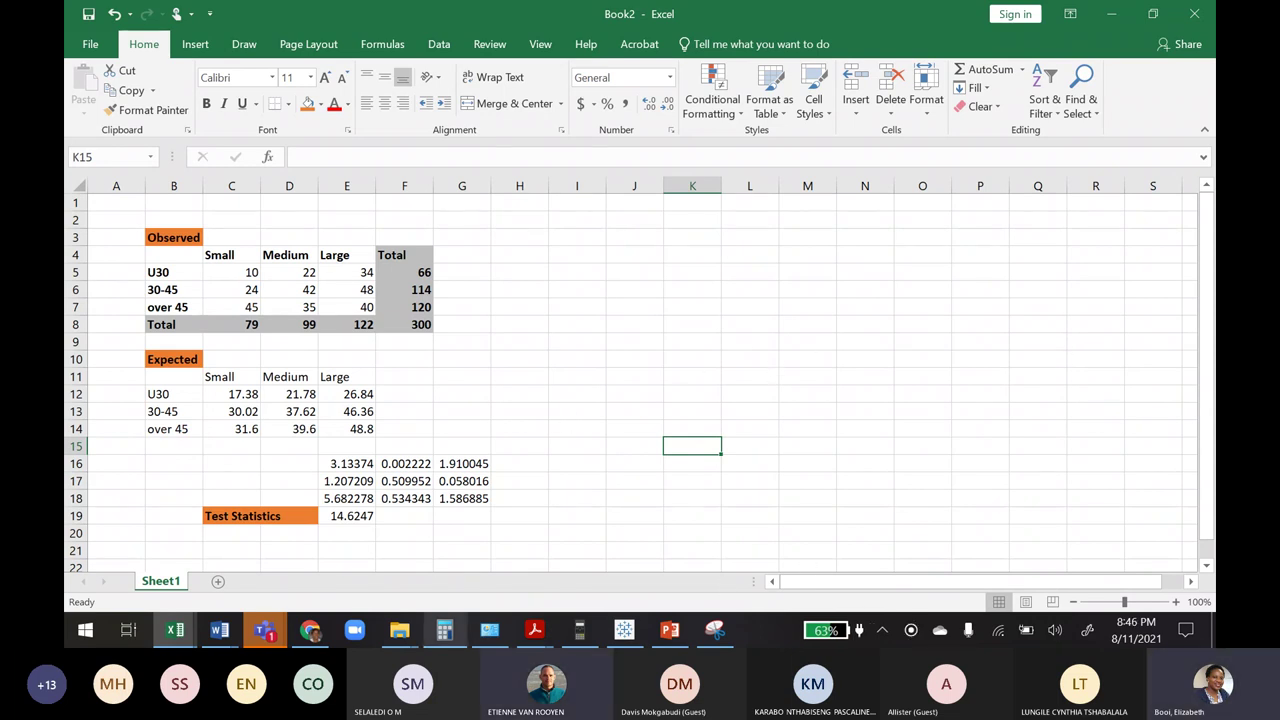
Switch to the Chi-Square Test Exercise 2 workbook, restore it to a smaller window, and place it beside the Book2 worksheet with the browser minimized
mouse_move(270, 633)
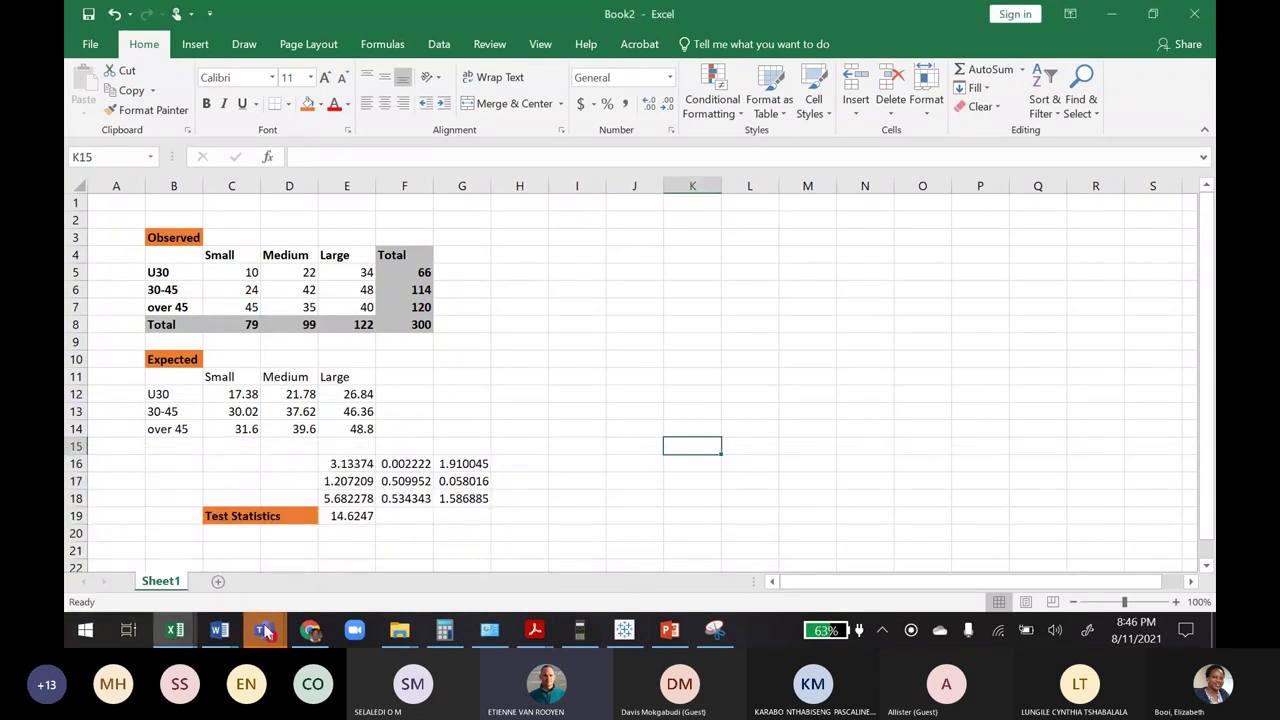
click(776, 371)
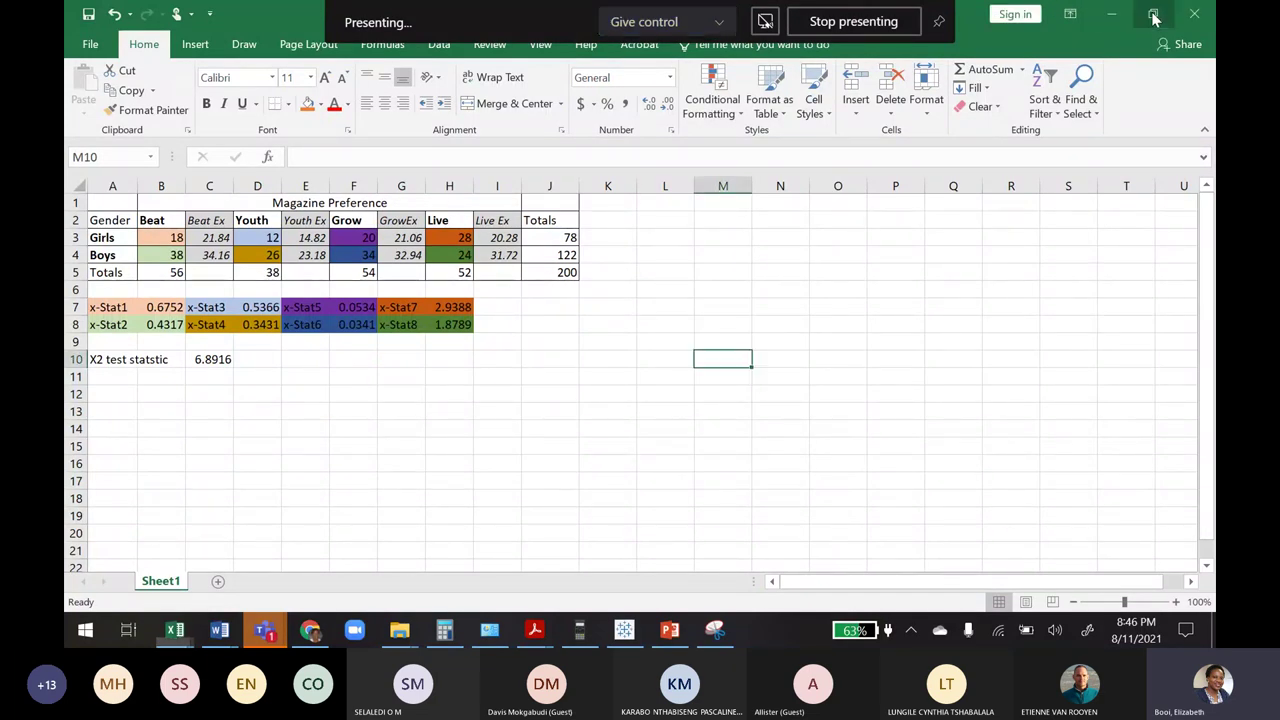
click(1150, 15)
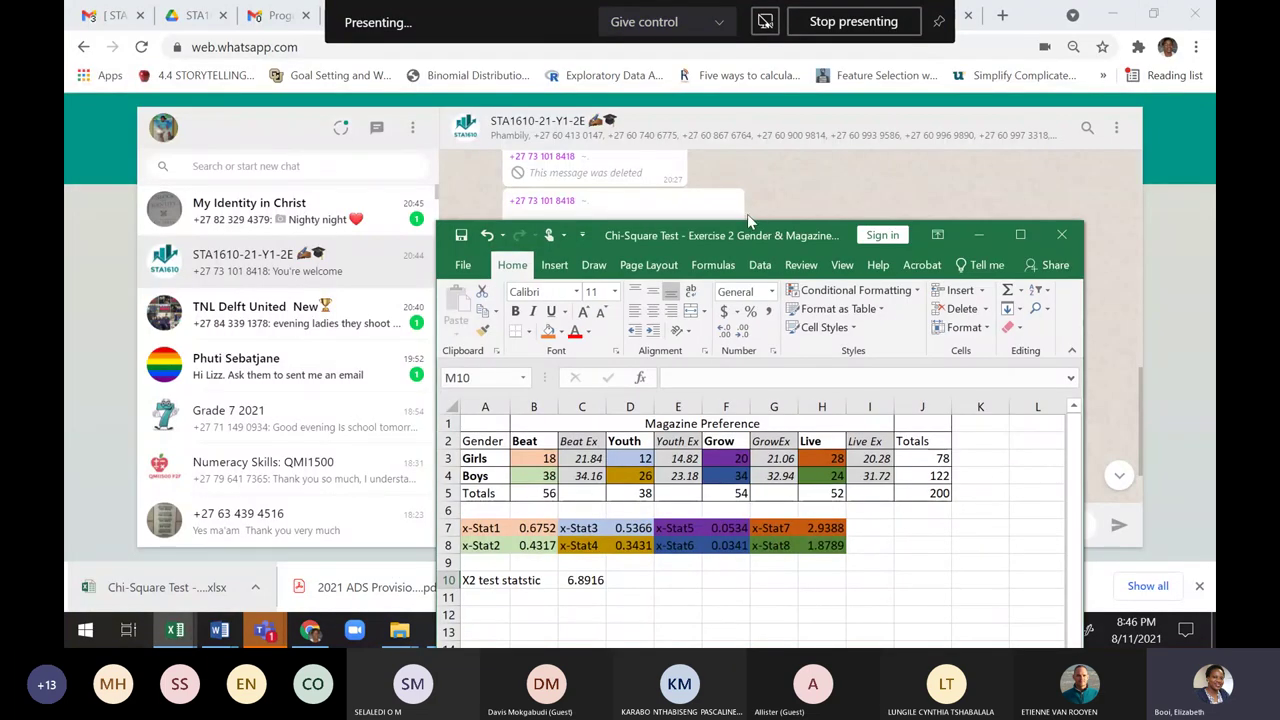
click(1113, 17)
click(1113, 17)
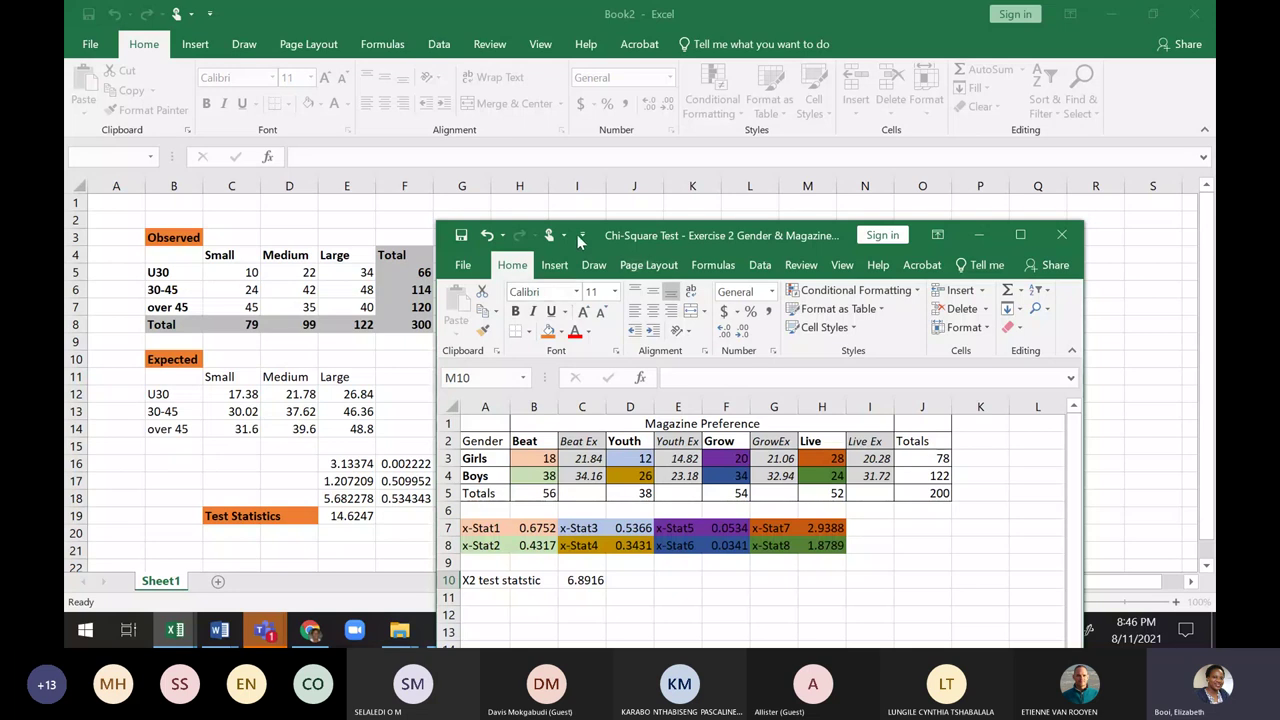
drag(657, 232, 667, 128)
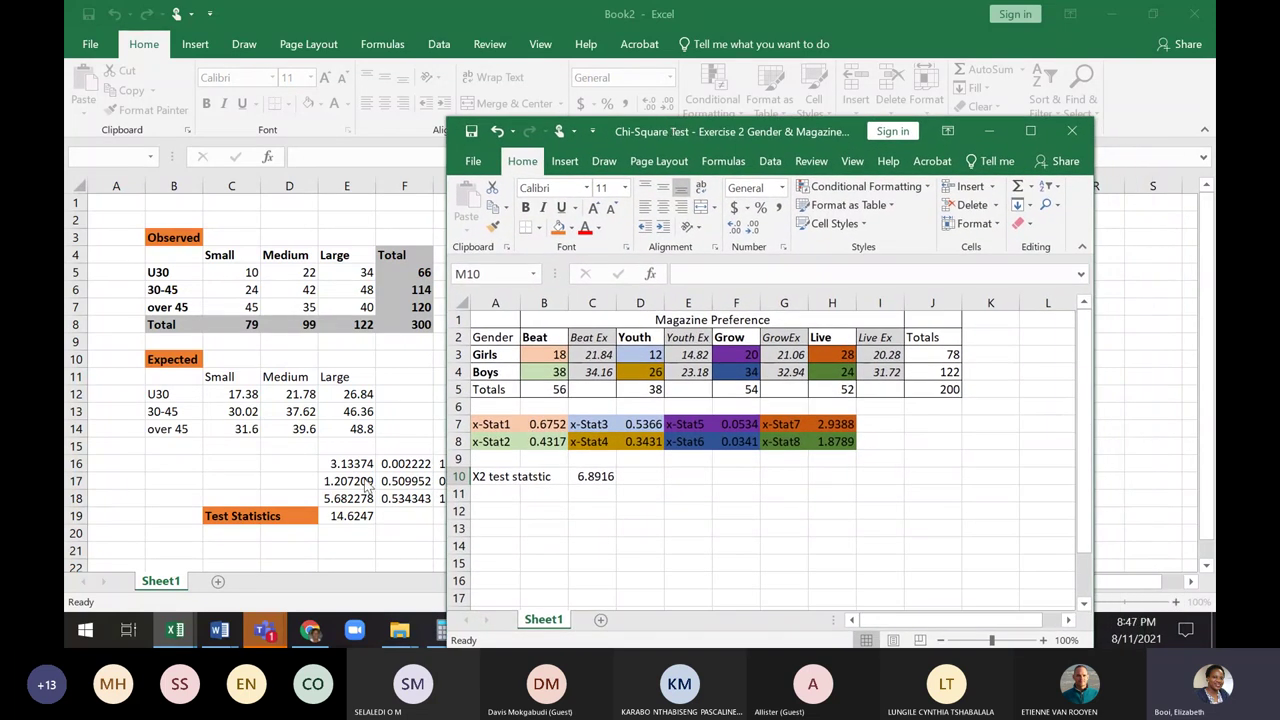
Insert an empty row above the Totals row in the Magazine Preference table
click(496, 350)
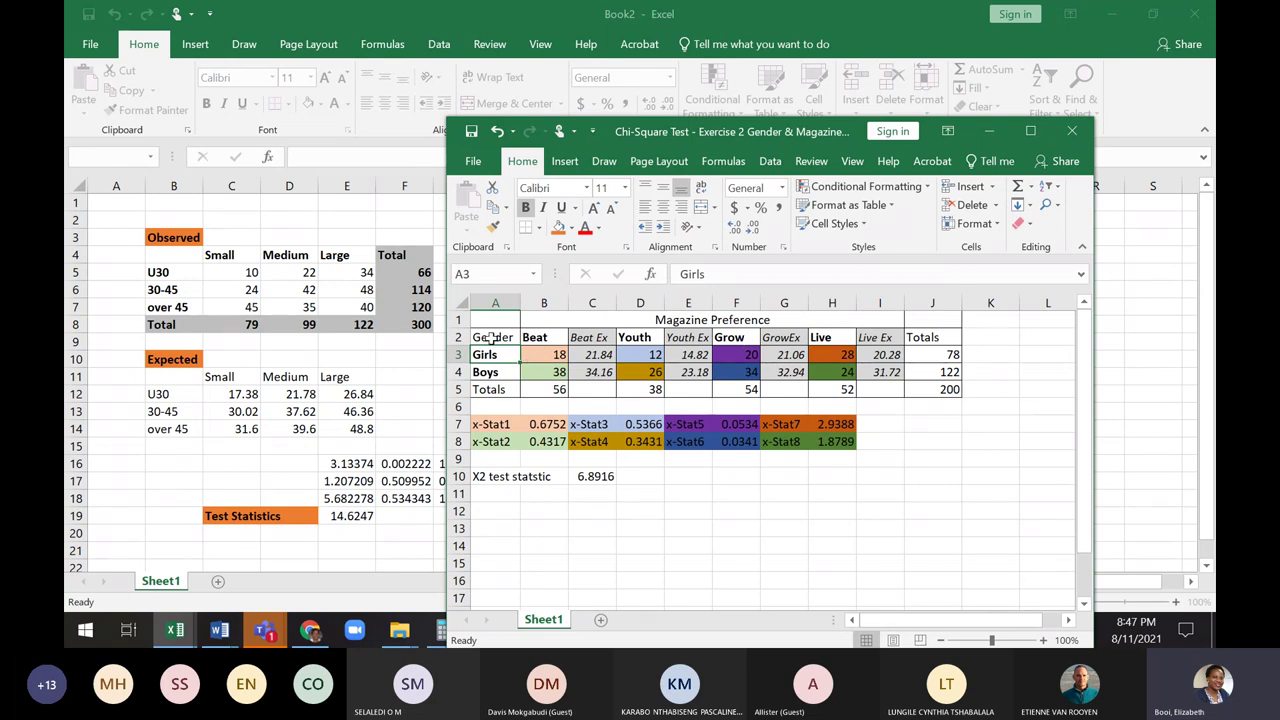
click(492, 340)
click(488, 352)
click(489, 369)
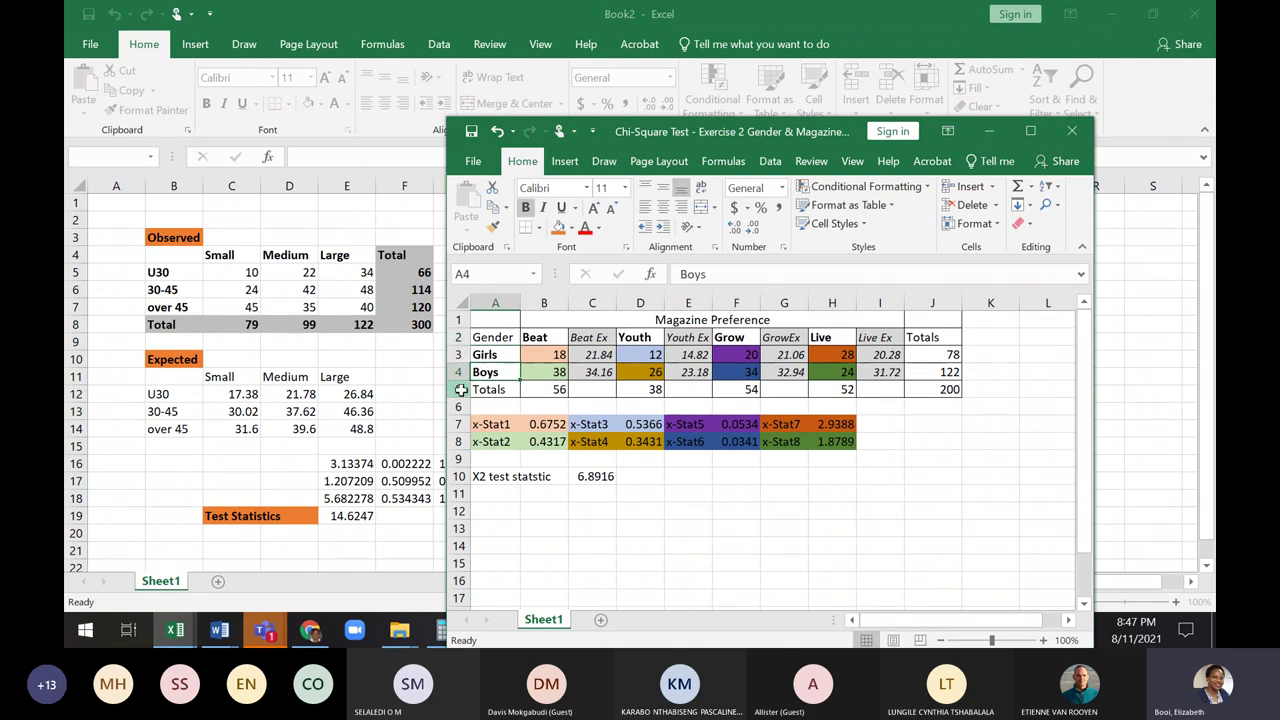
right_click(458, 389)
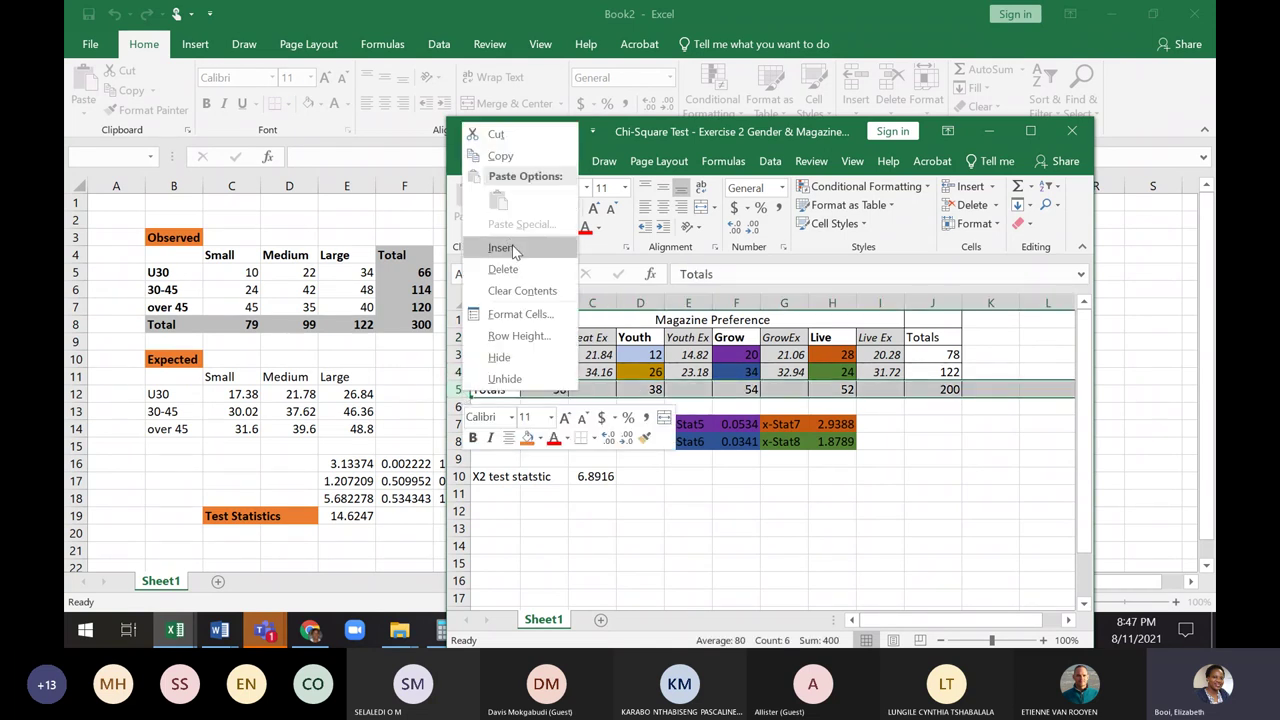
click(505, 247)
click(490, 386)
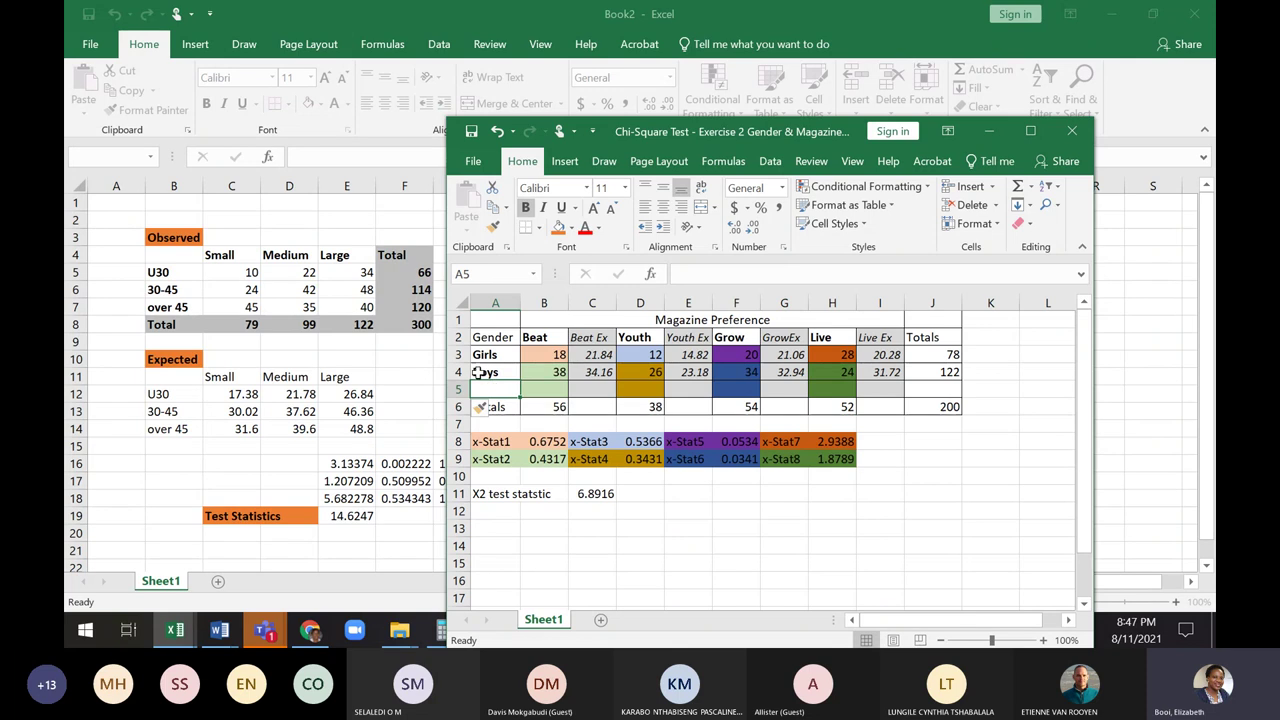
Replace the Girls and Boys labels with U30 and 30-45, and label the empty row in A5 as o45
click(483, 358)
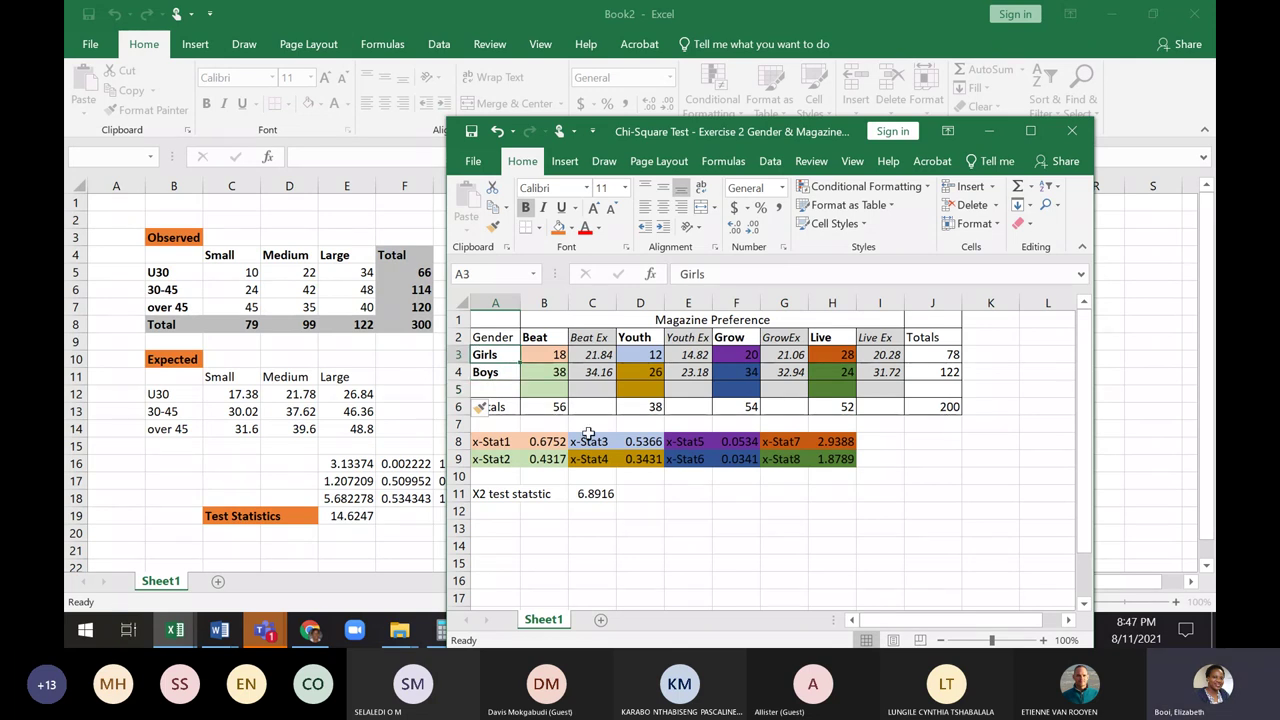
text(U)
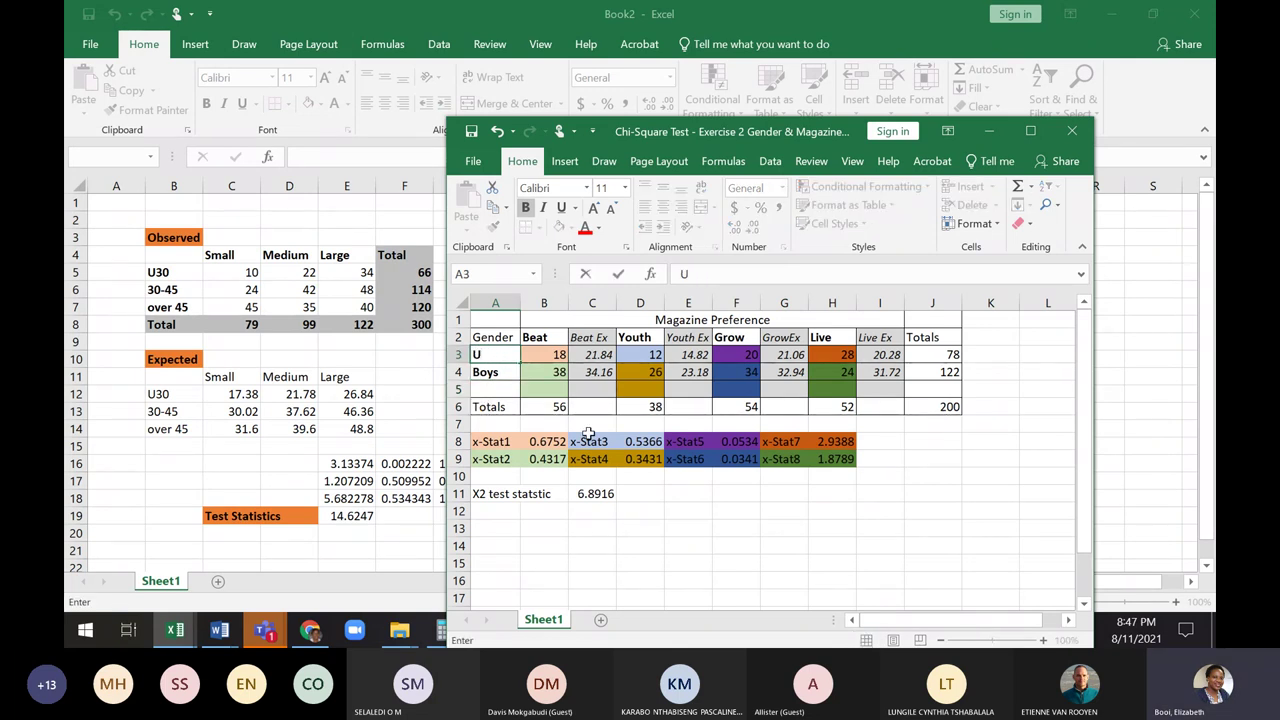
text(30)
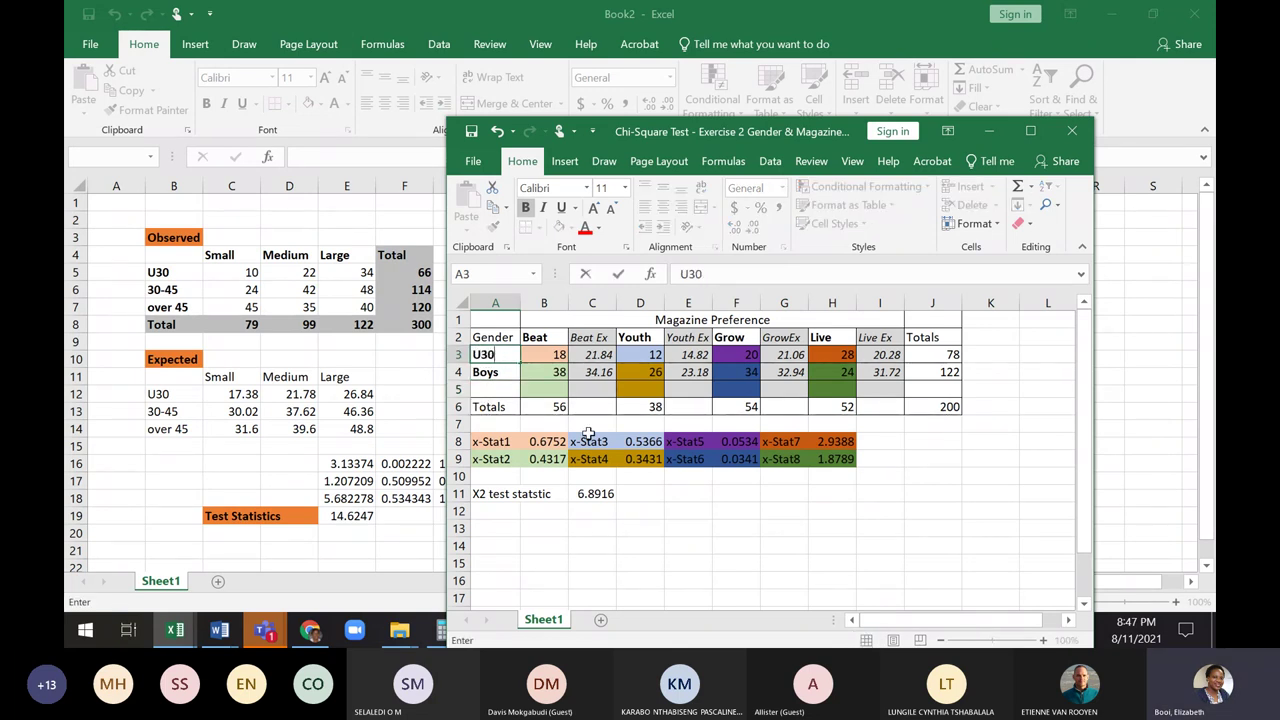
click(484, 372)
text(30)
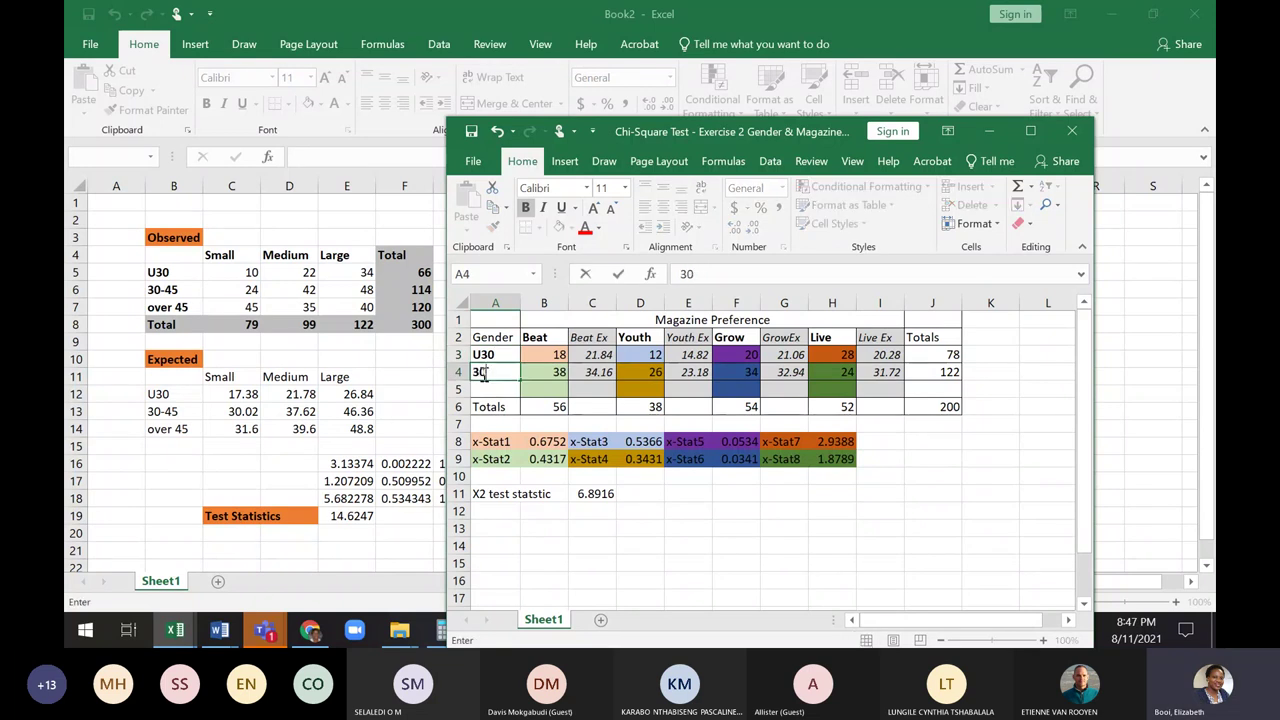
text(-45)
click(492, 387)
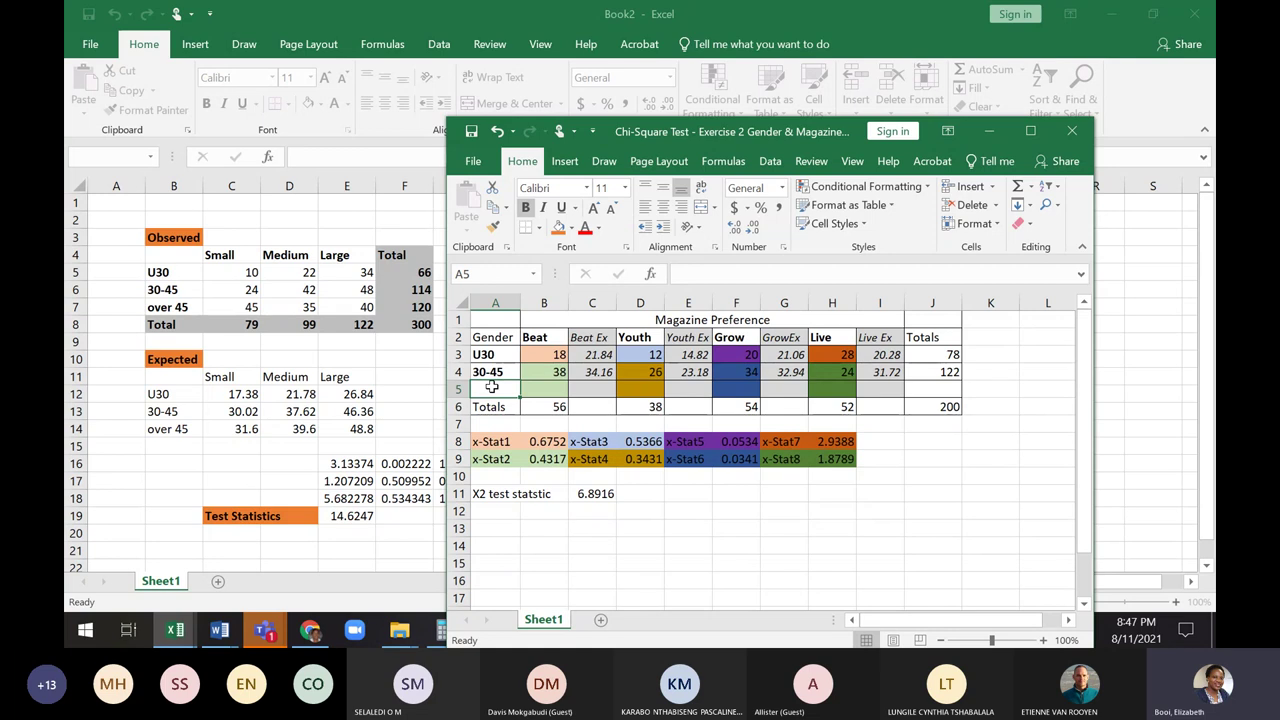
text(o45)
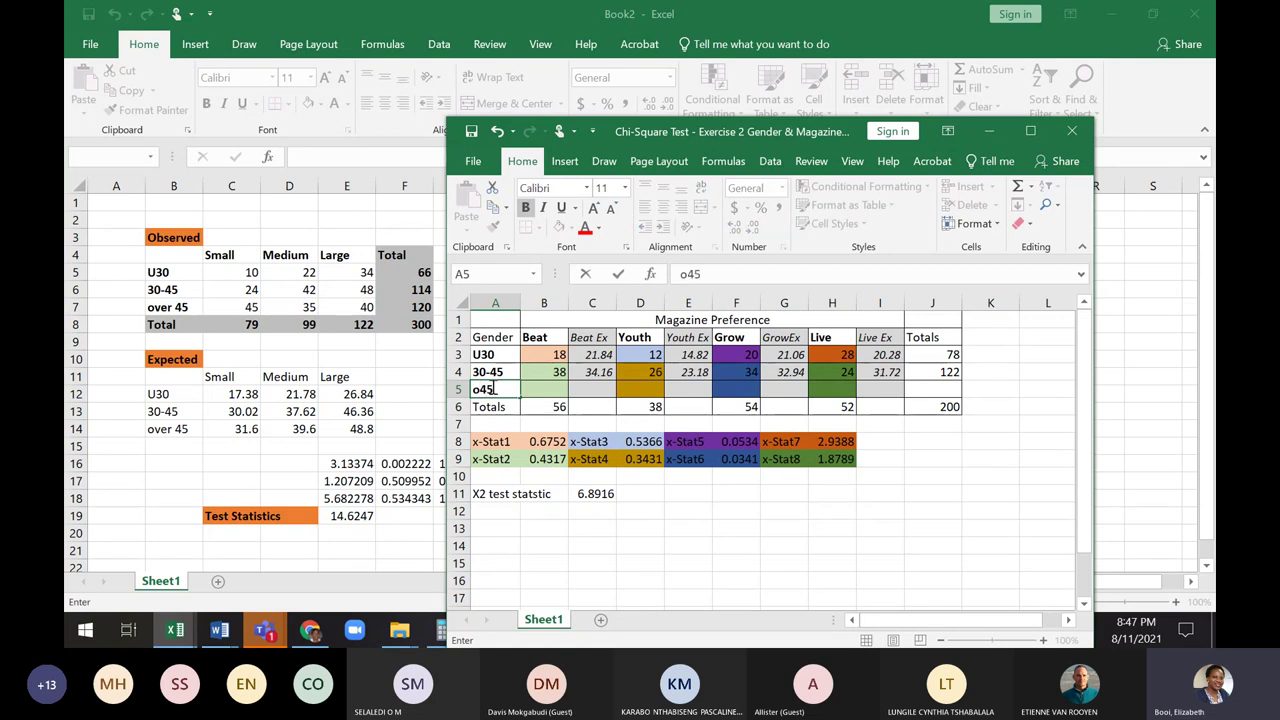
Rename the Beat heading in B2 as small and its expected-value heading in C2 as smEx
click(532, 338)
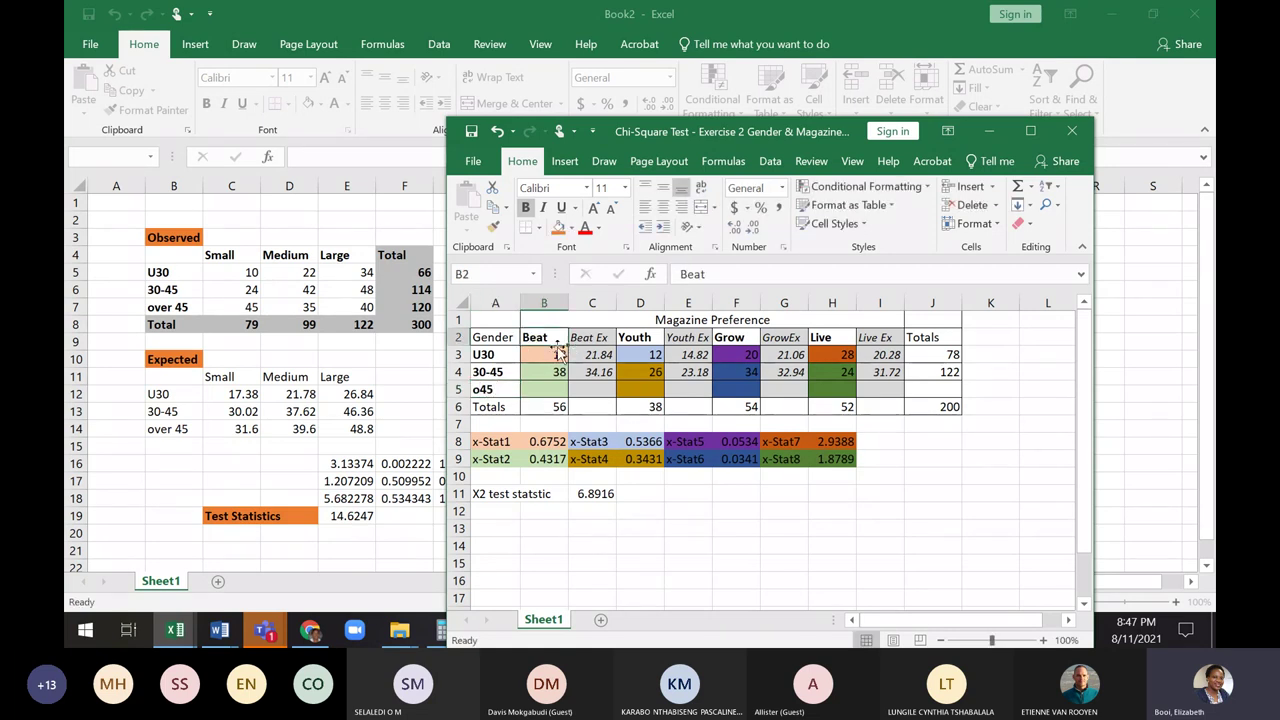
text(sam)
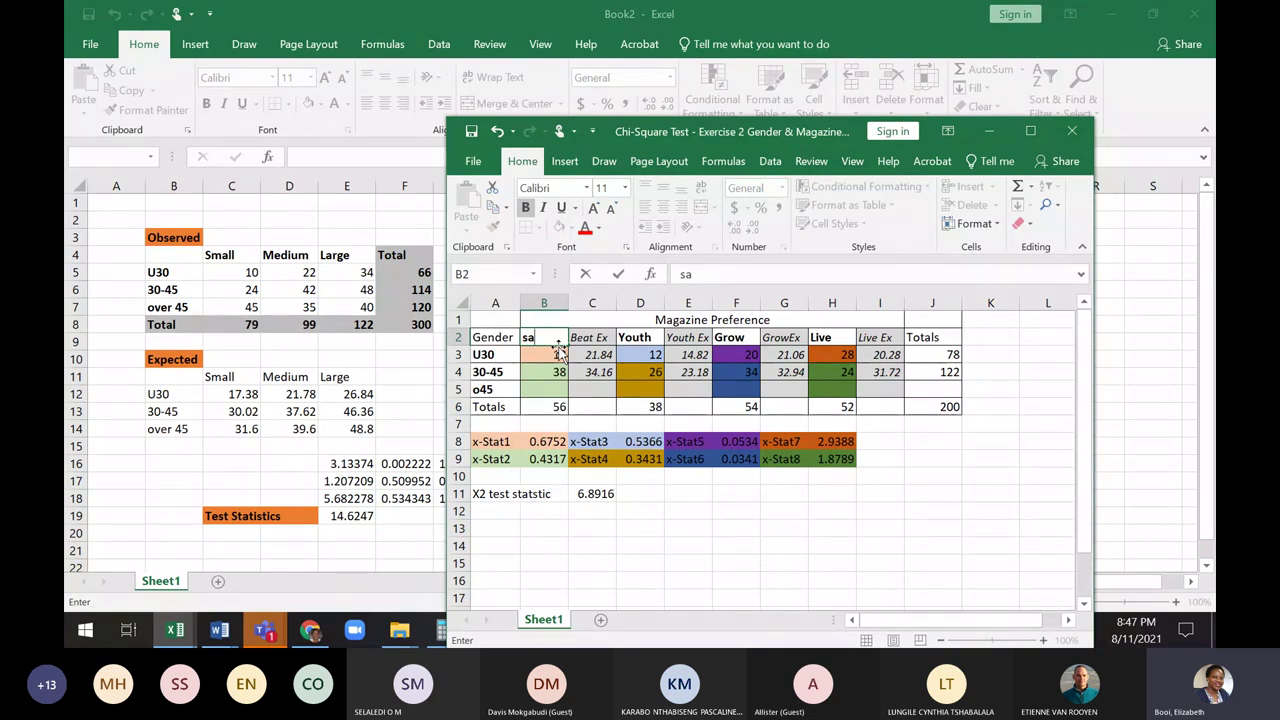
key(BackSpace)
text(mall)
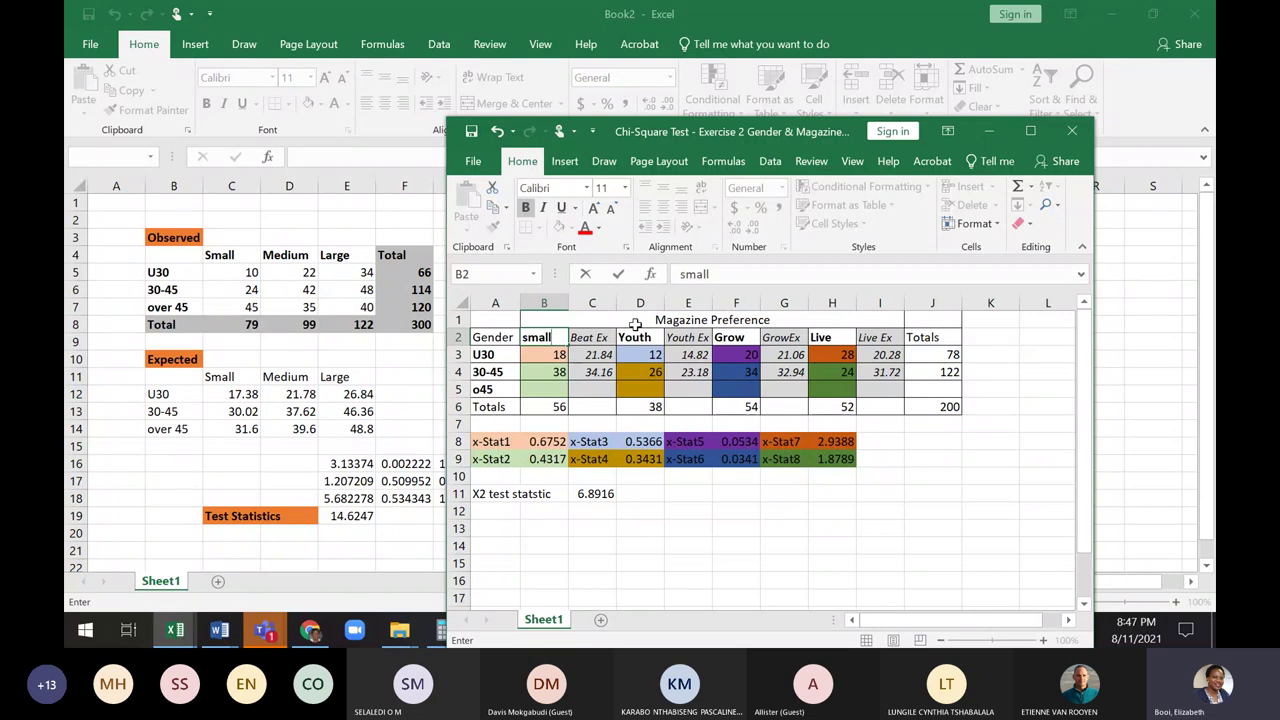
click(599, 339)
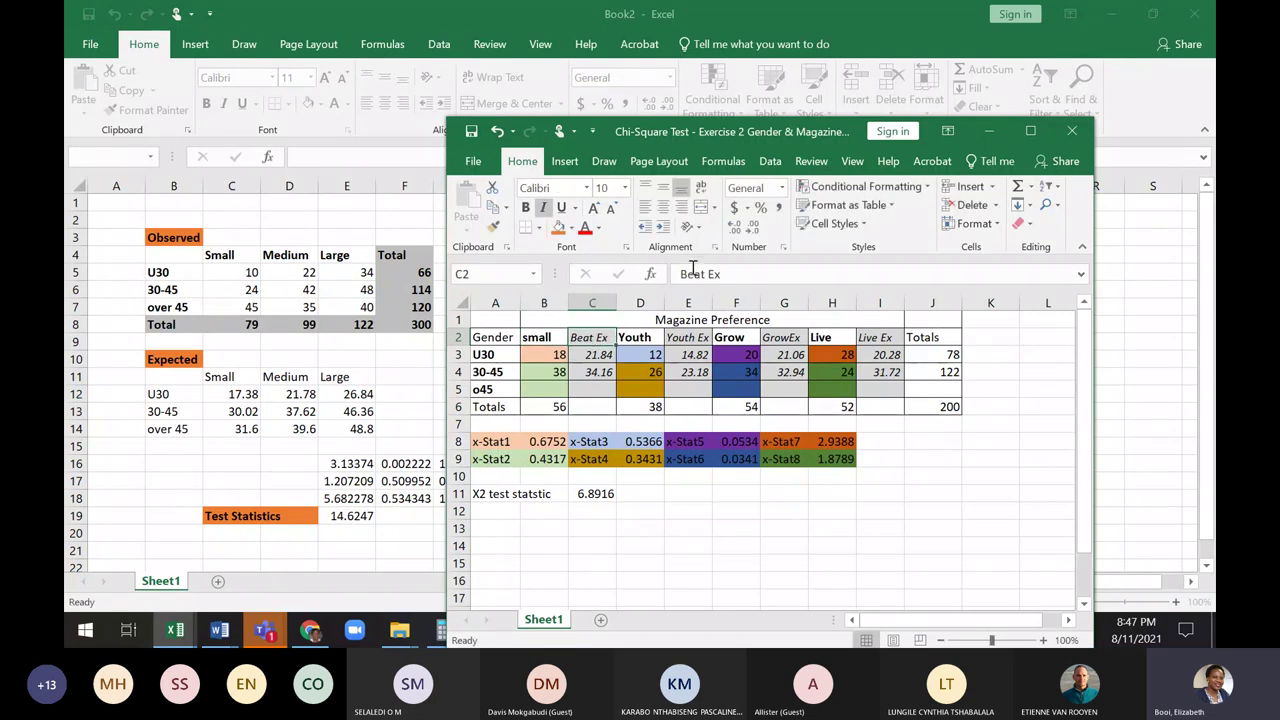
drag(701, 273, 645, 280)
text(sm)
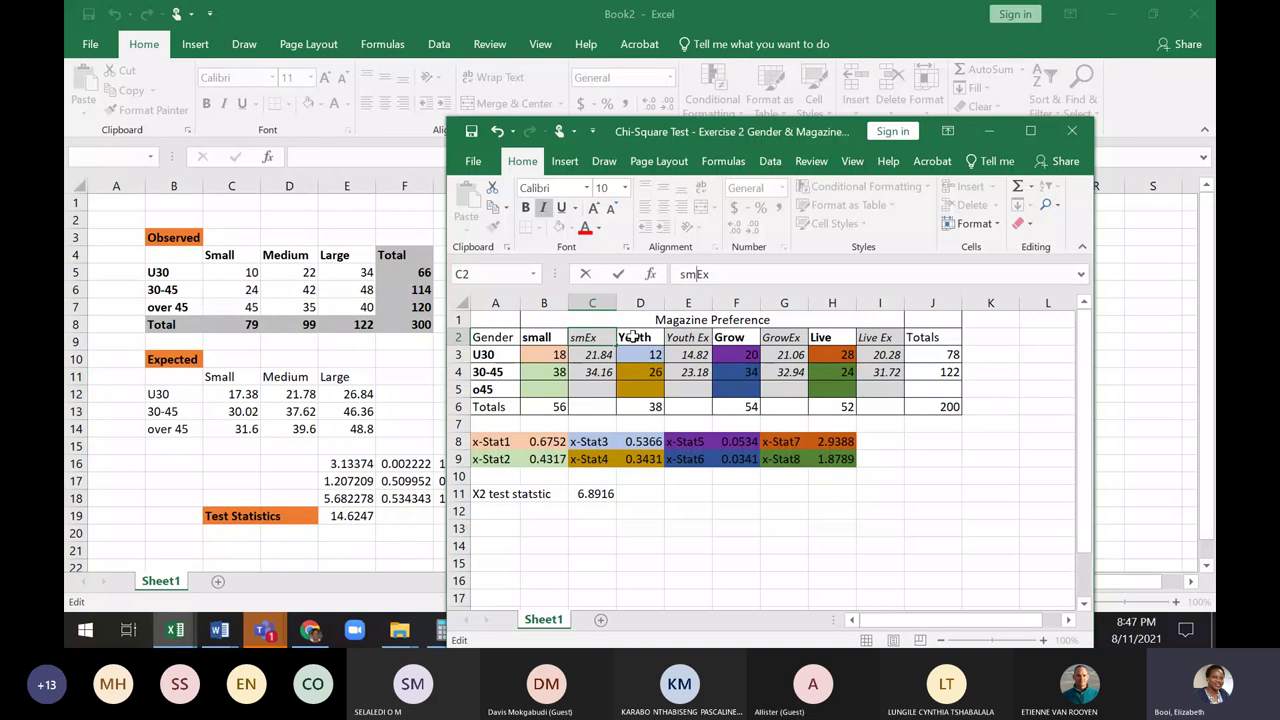
Rename the Youth heading in D2 as Med and its expected-value heading in E2 as med Ex
click(634, 339)
text(Med)
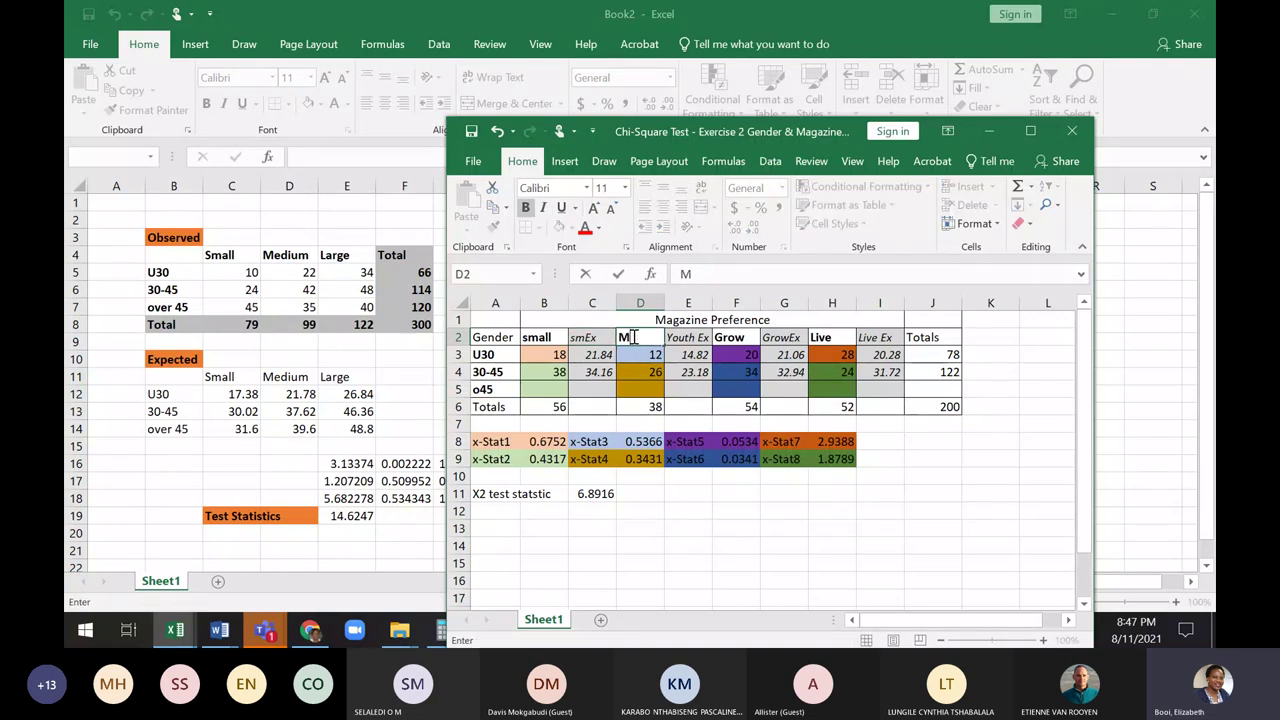
click(697, 339)
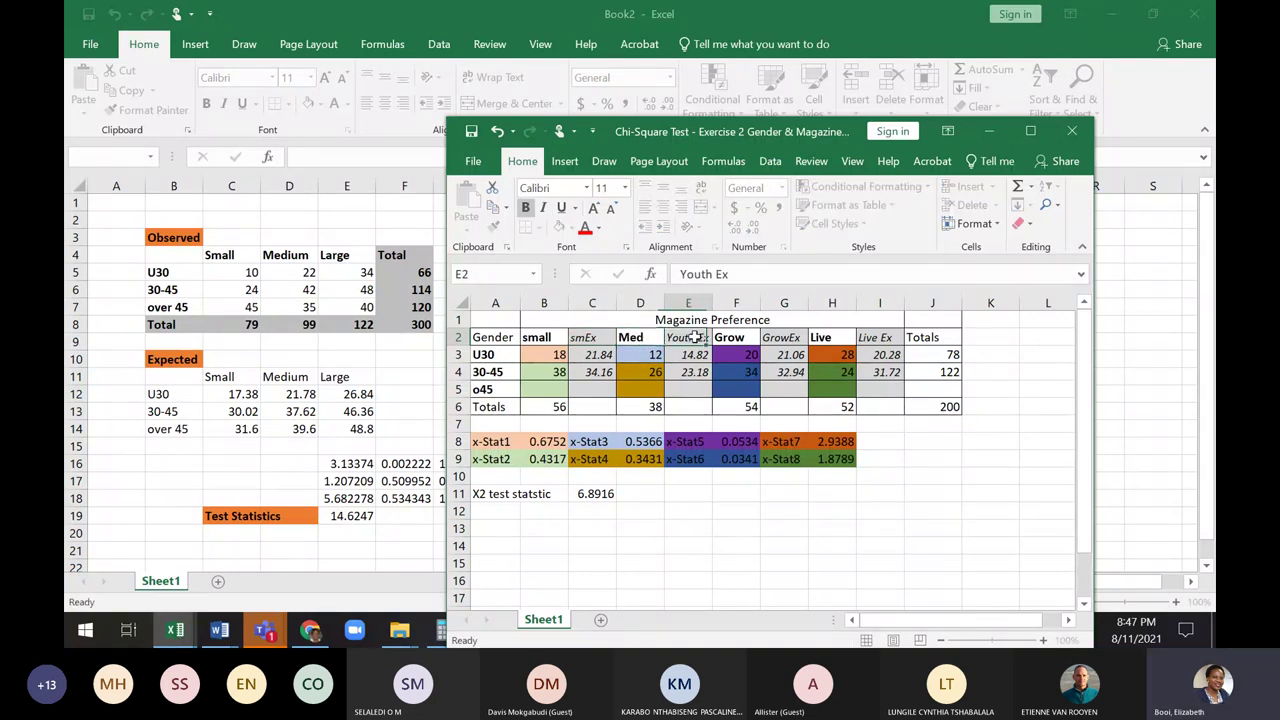
double_click(697, 339)
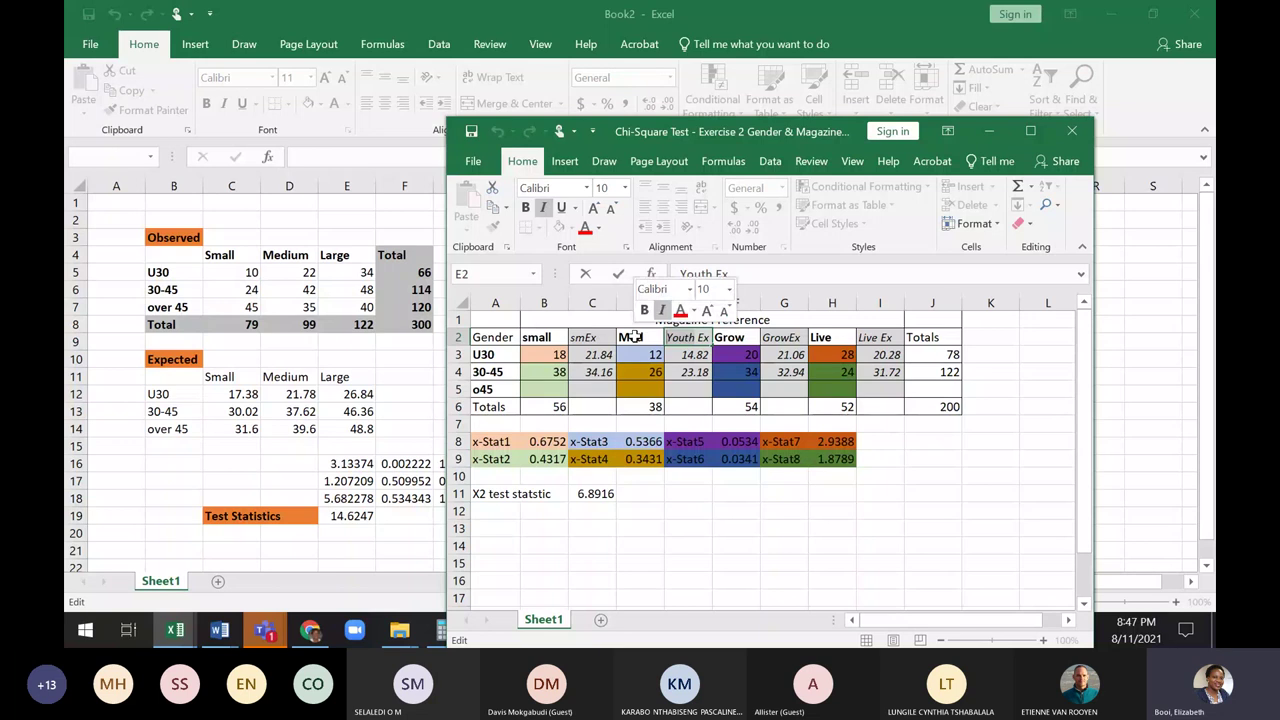
text(med)
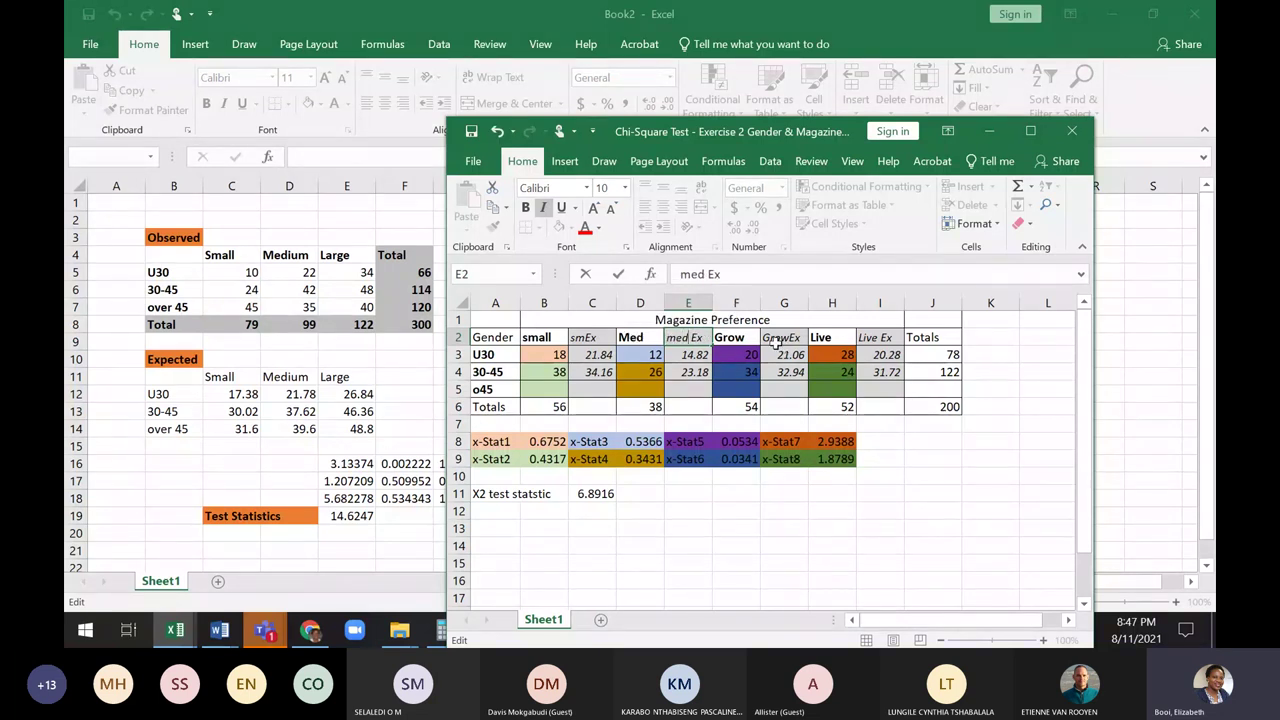
Rename the Grow heading in F2 as Large and its expected-value heading in G2 as LargeEx
click(740, 338)
text(L)
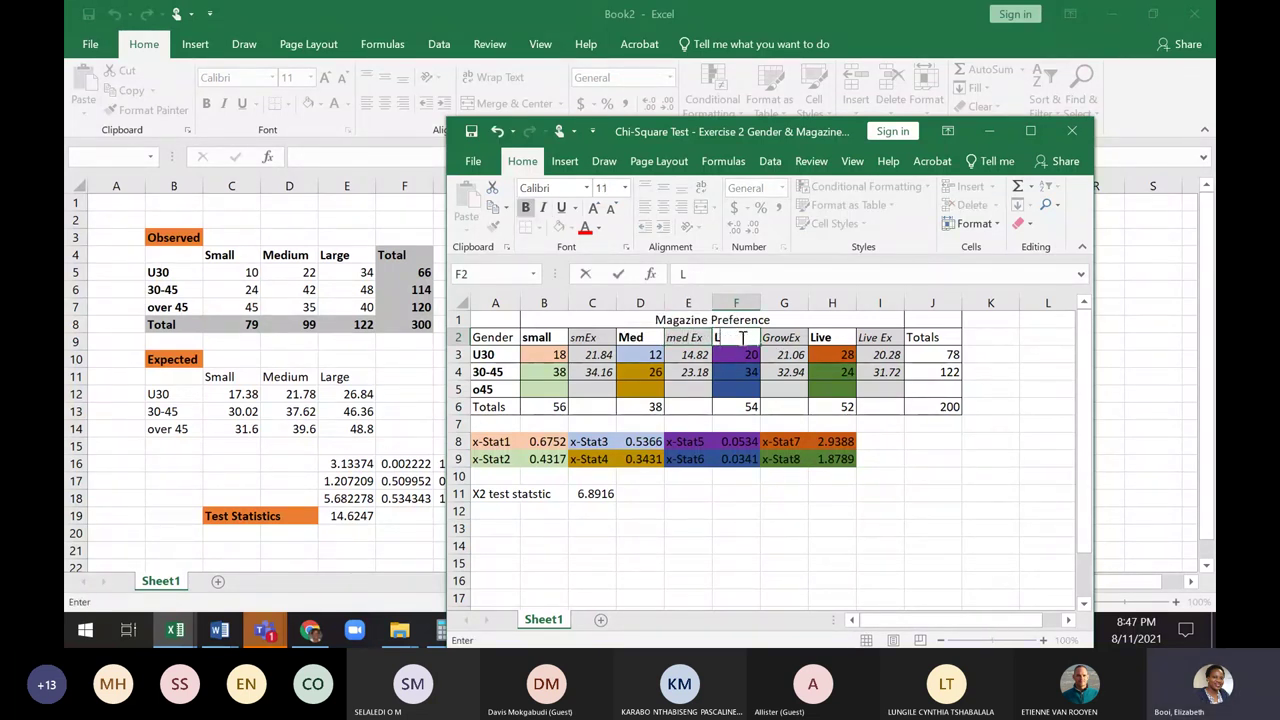
text(arge)
click(792, 340)
double_click(792, 340)
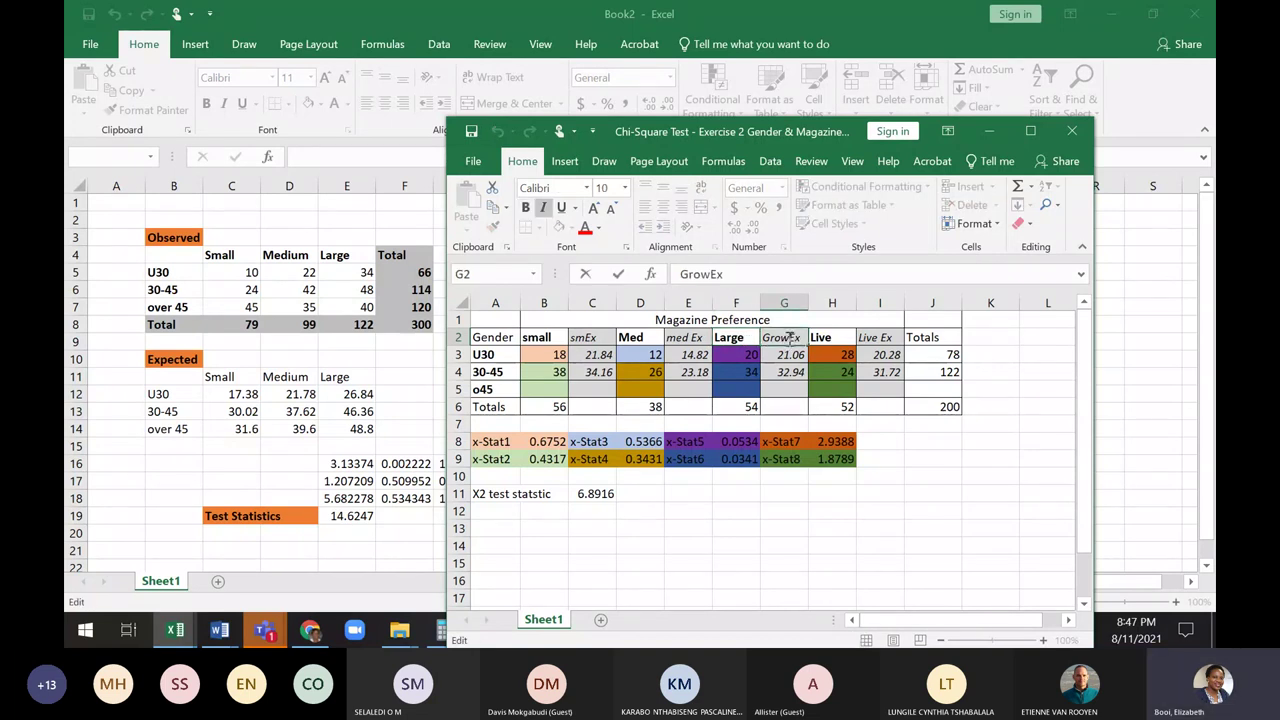
double_click(787, 338)
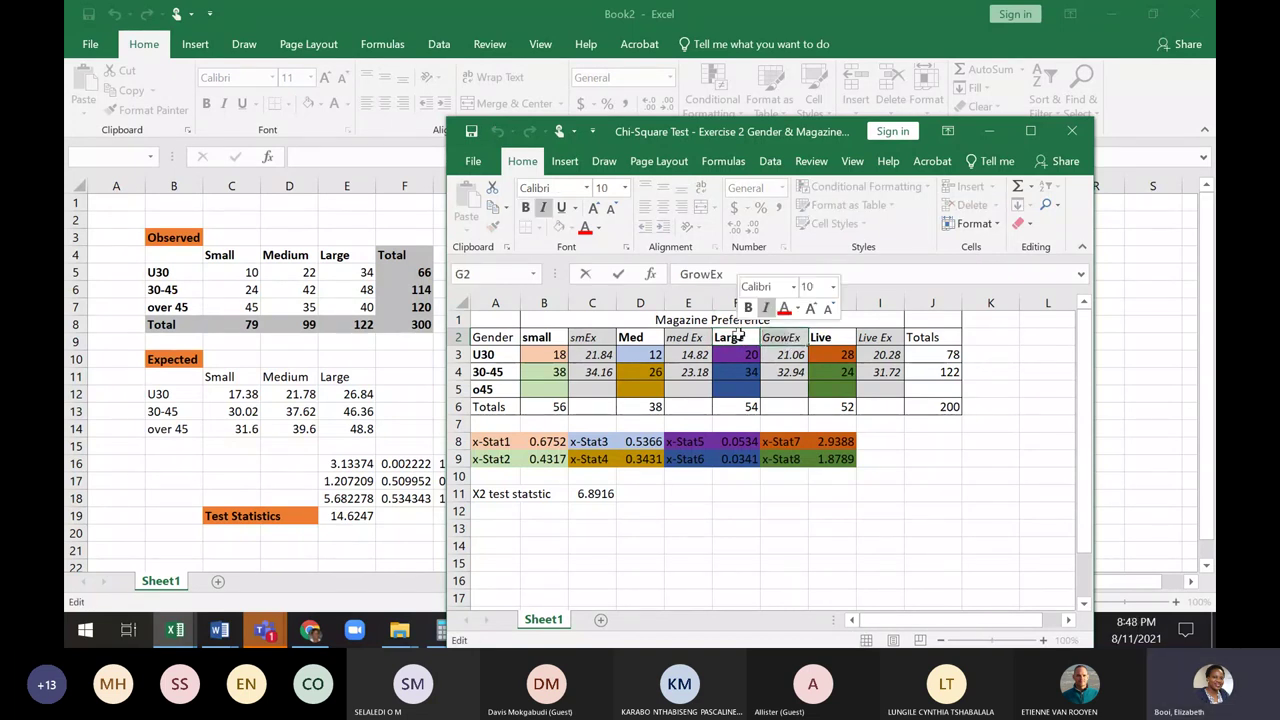
text(LargeEx)
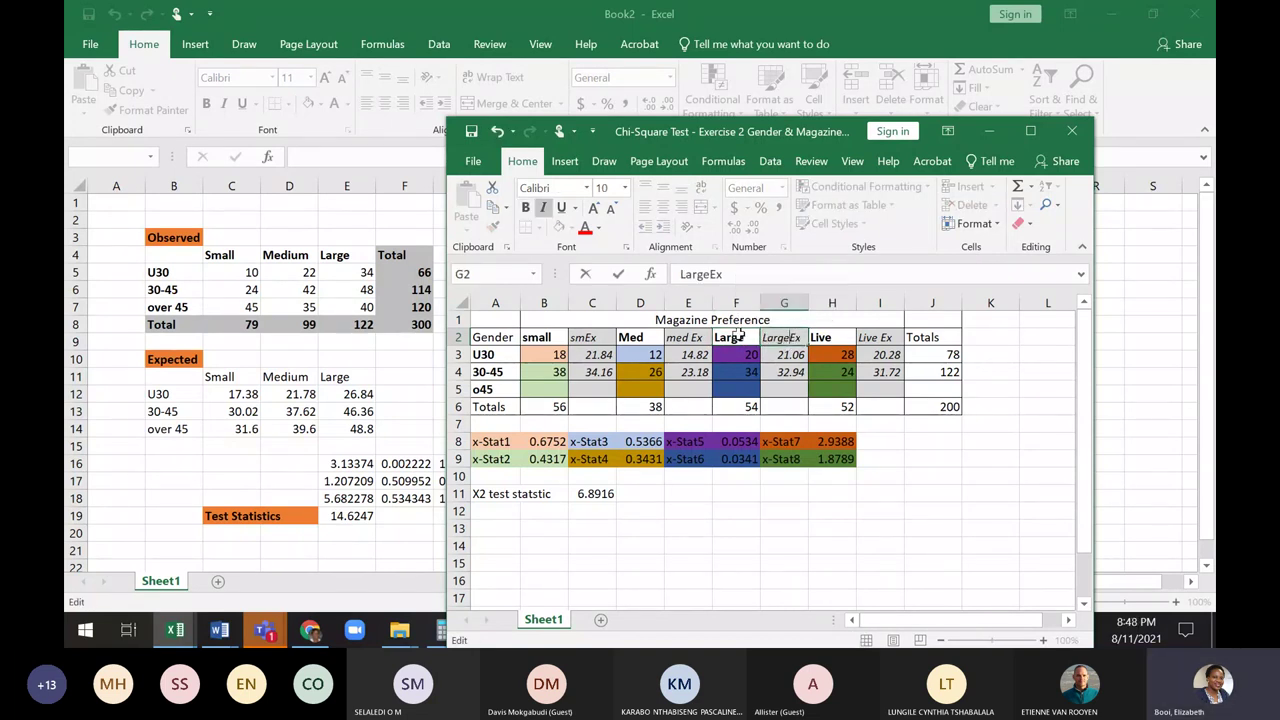
Set the Live column's observed counts in H3 and H4 to 0
click(892, 341)
click(846, 330)
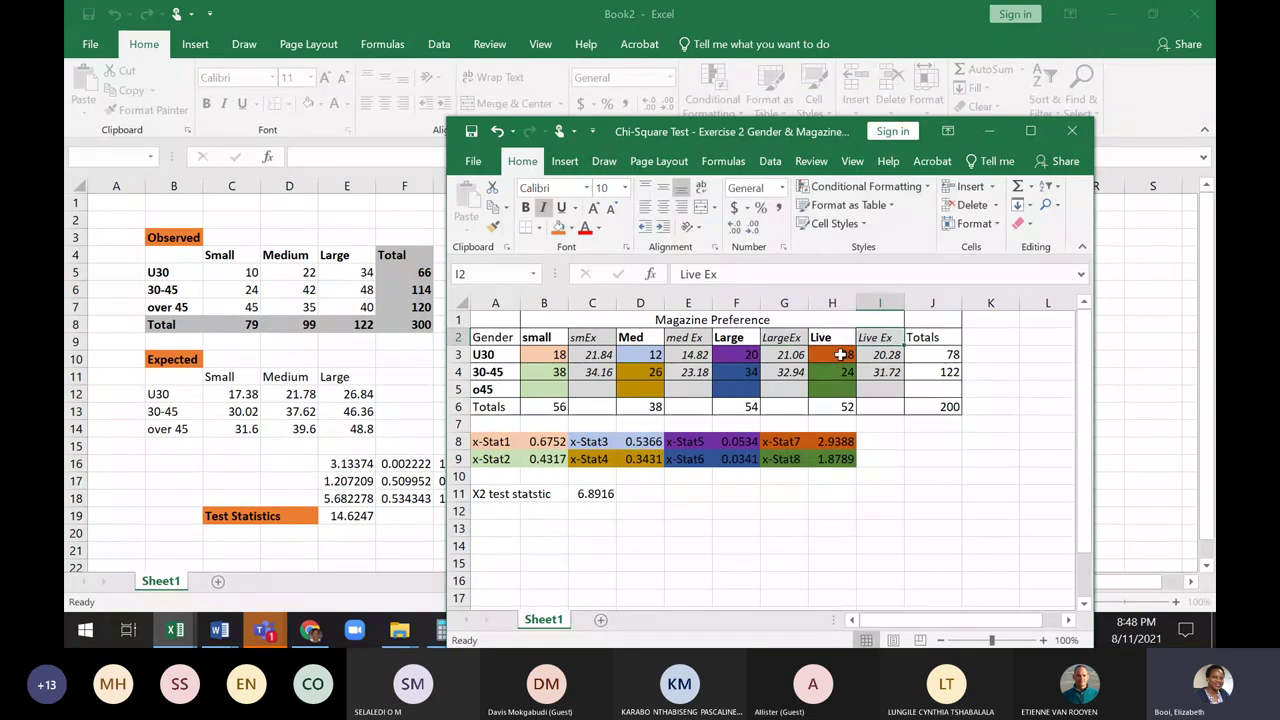
click(849, 355)
mouse_move(855, 358)
mouse_down()
mouse_move(887, 372)
mouse_move(848, 356)
mouse_up()
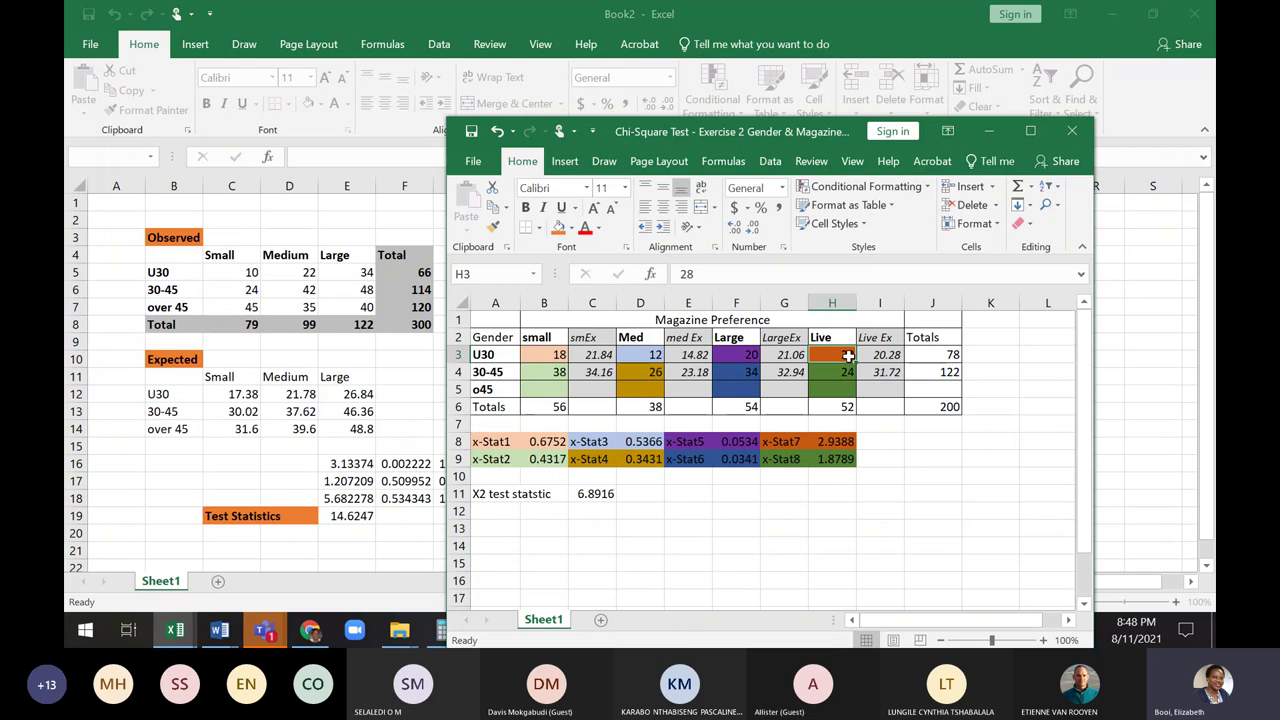
text(0)
click(834, 372)
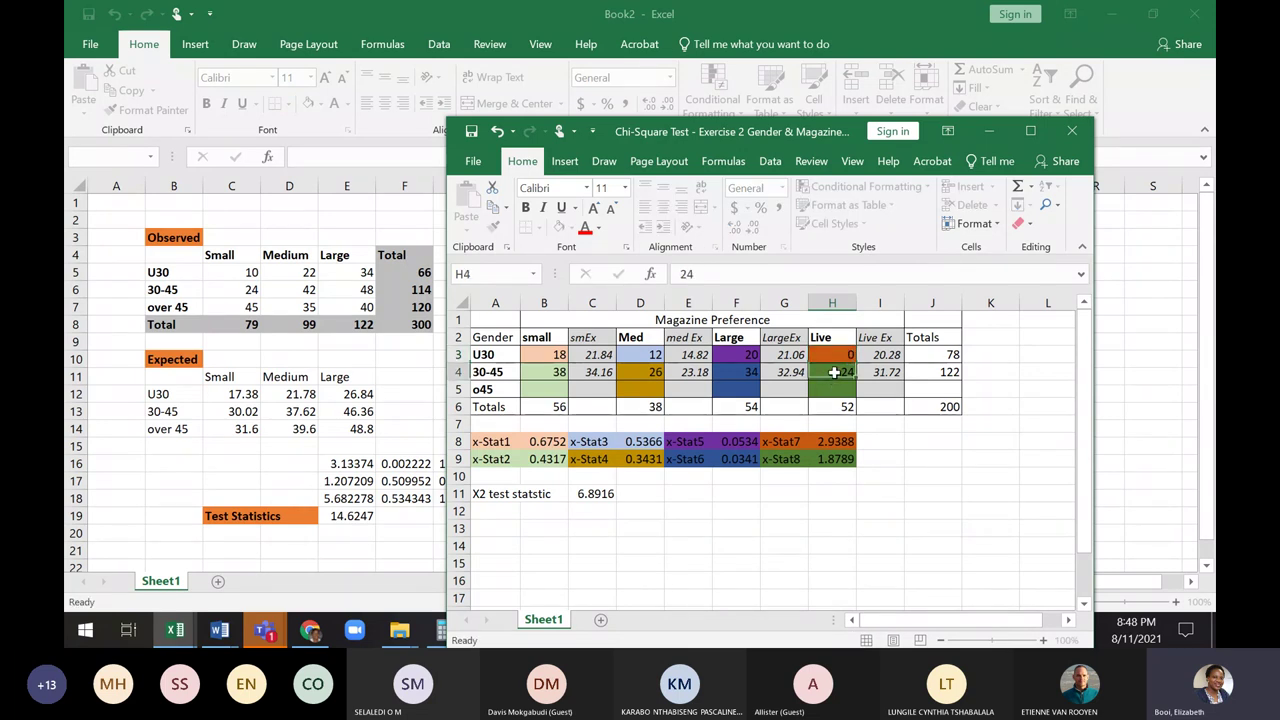
text(0)
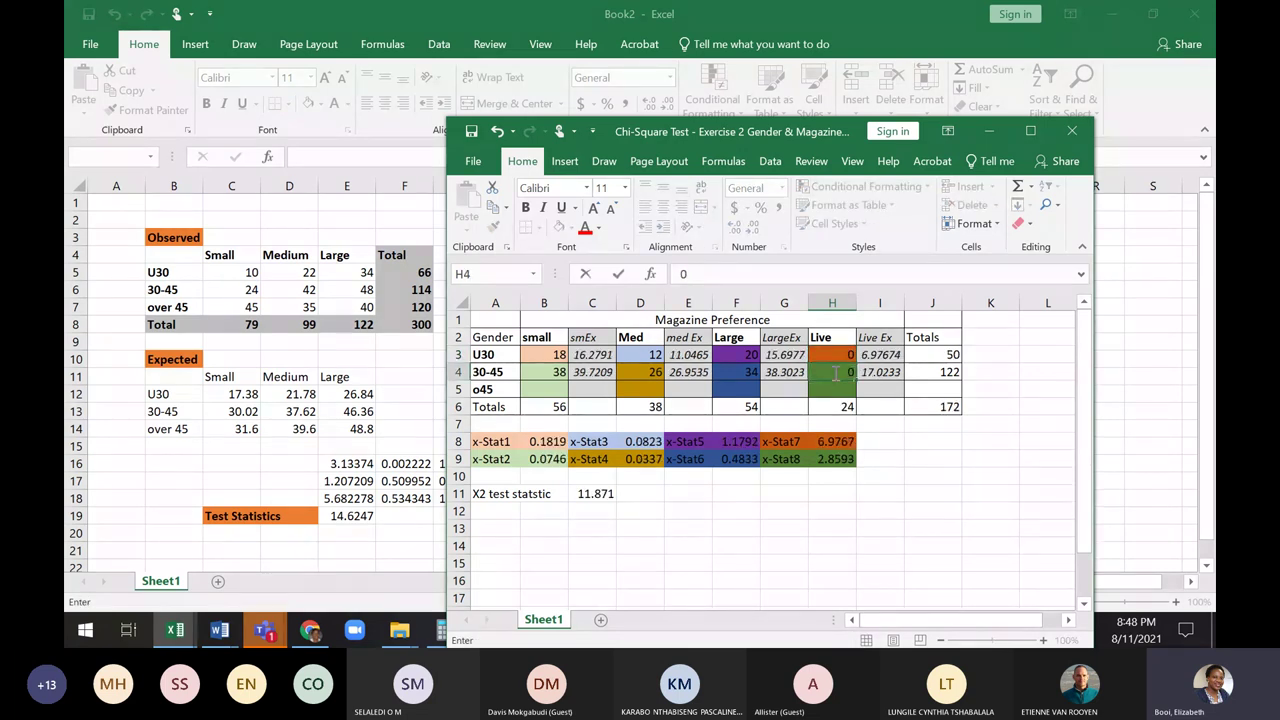
click(880, 406)
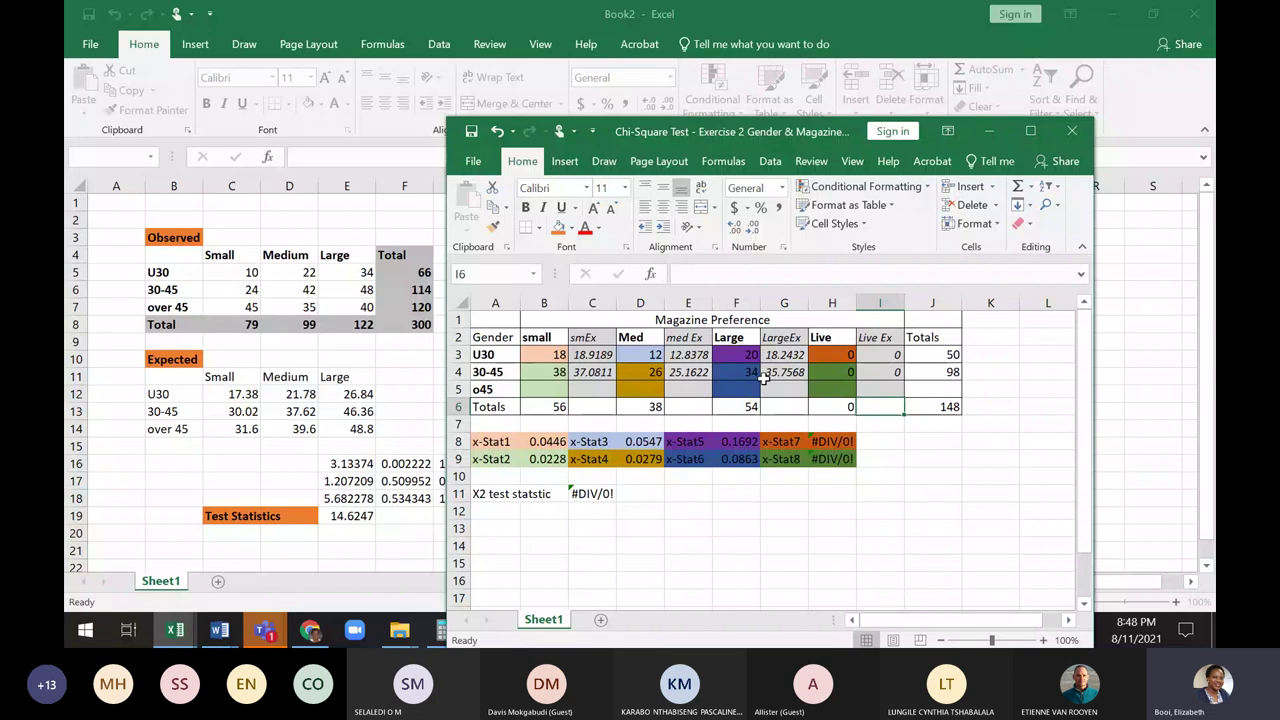
Enter the small car counts 10, 24 and 45 for the three age groups in B3 to B5
click(556, 392)
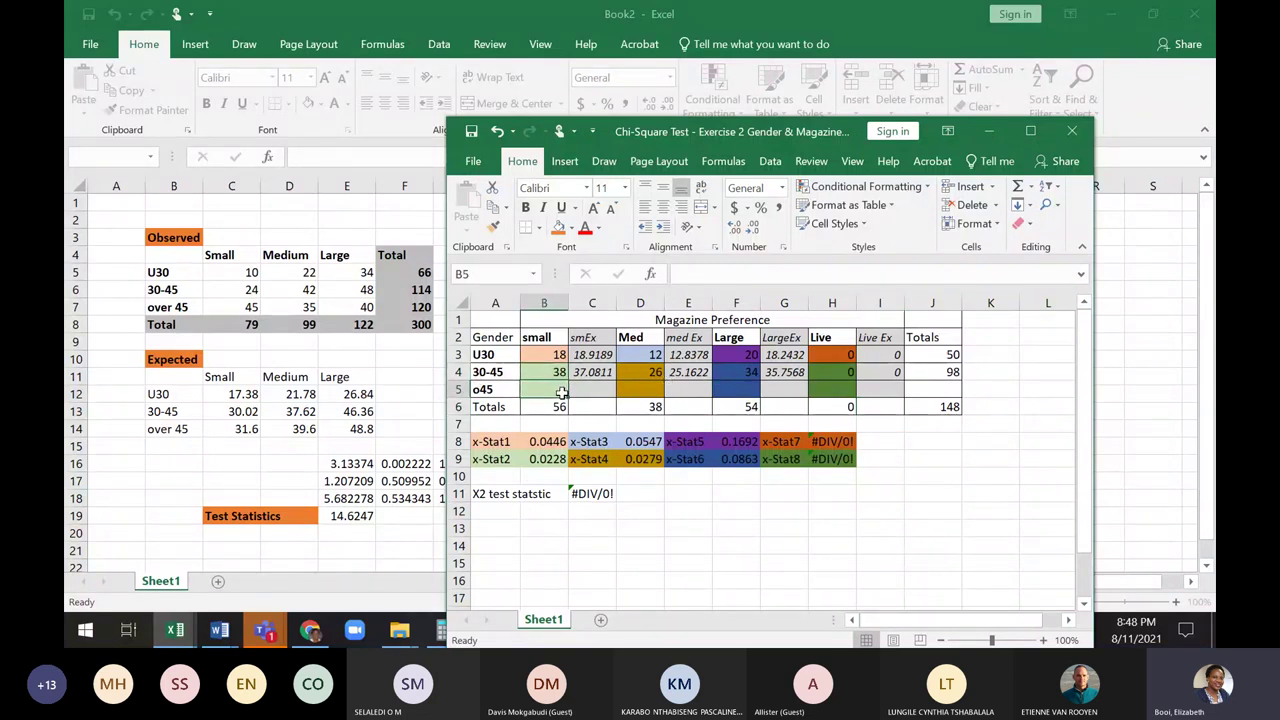
click(552, 355)
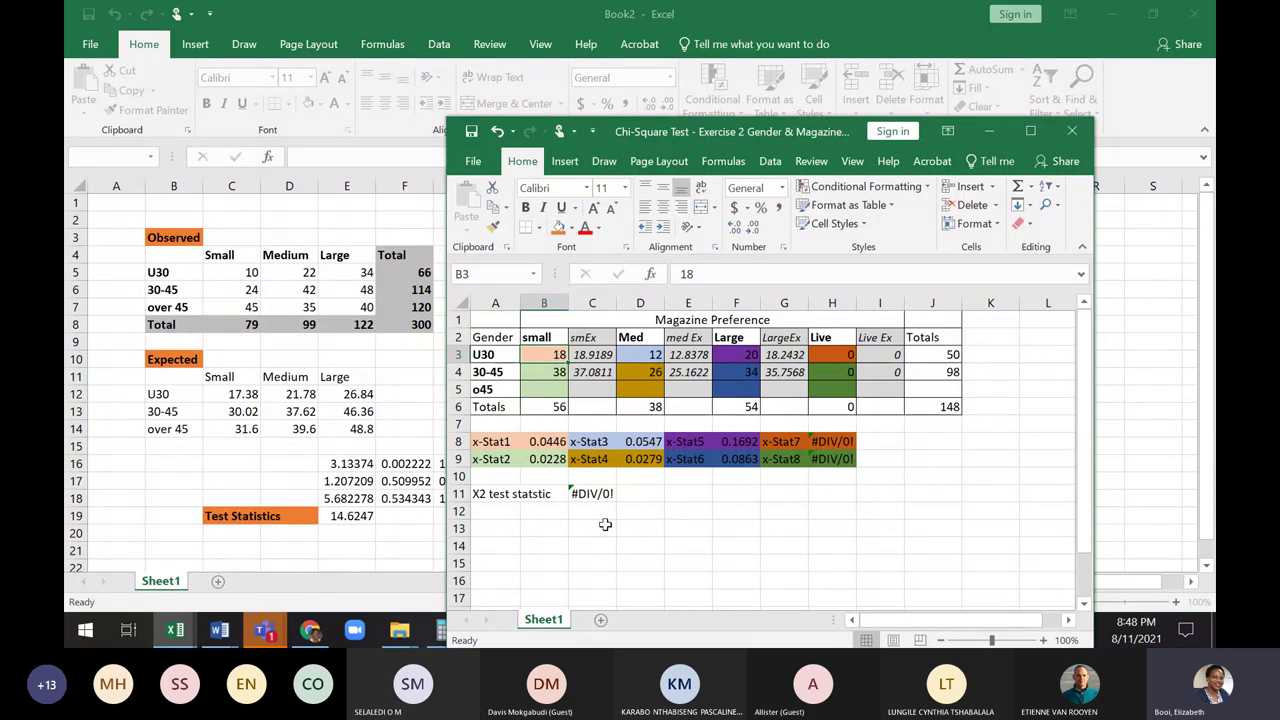
text(10)
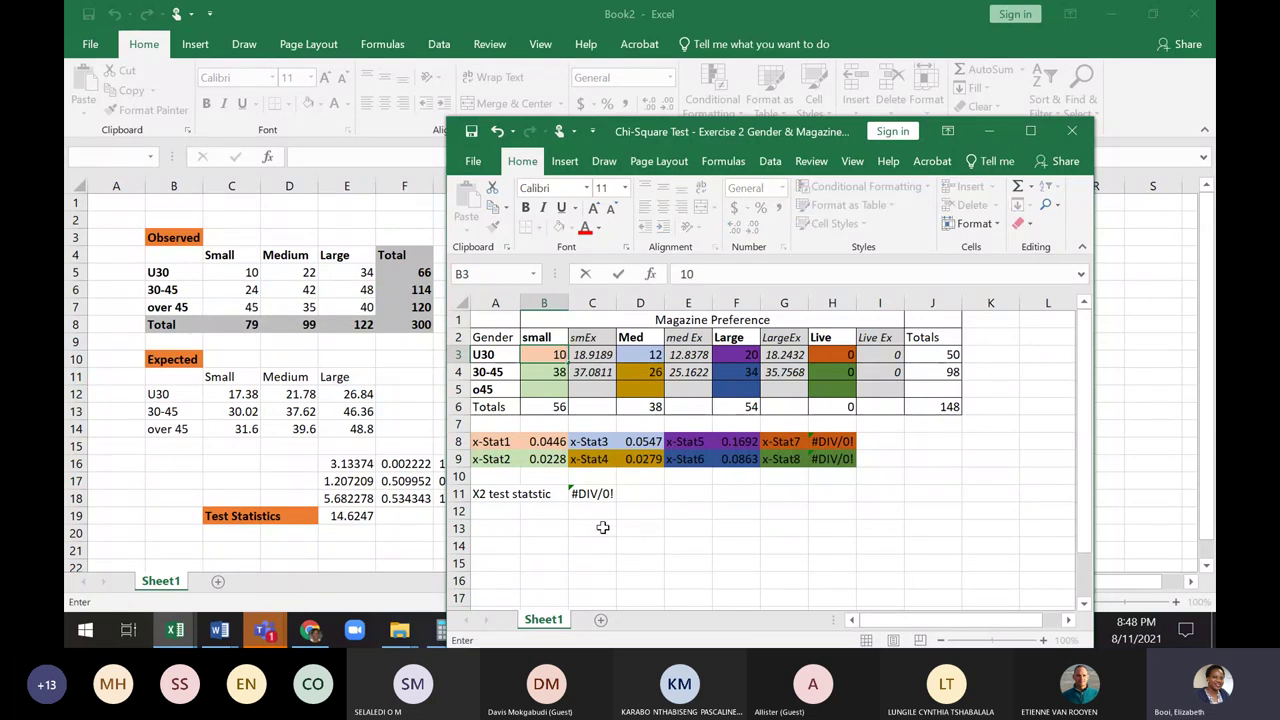
click(535, 371)
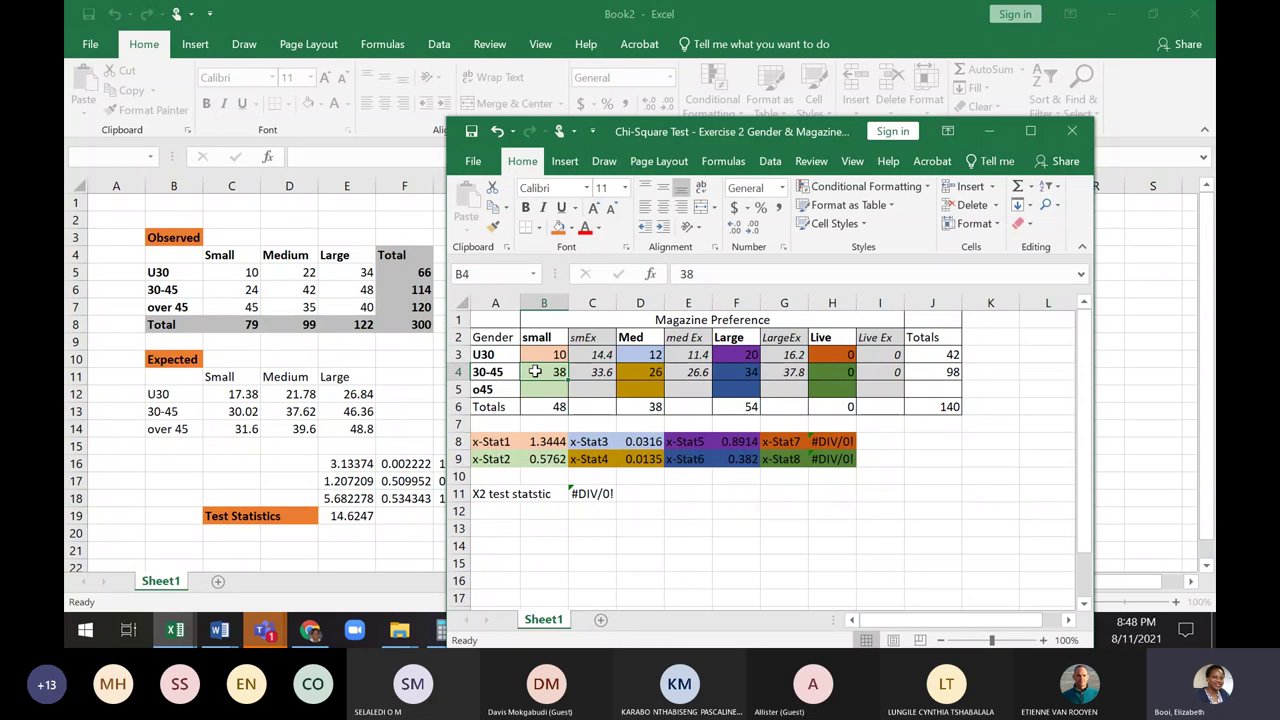
text(24)
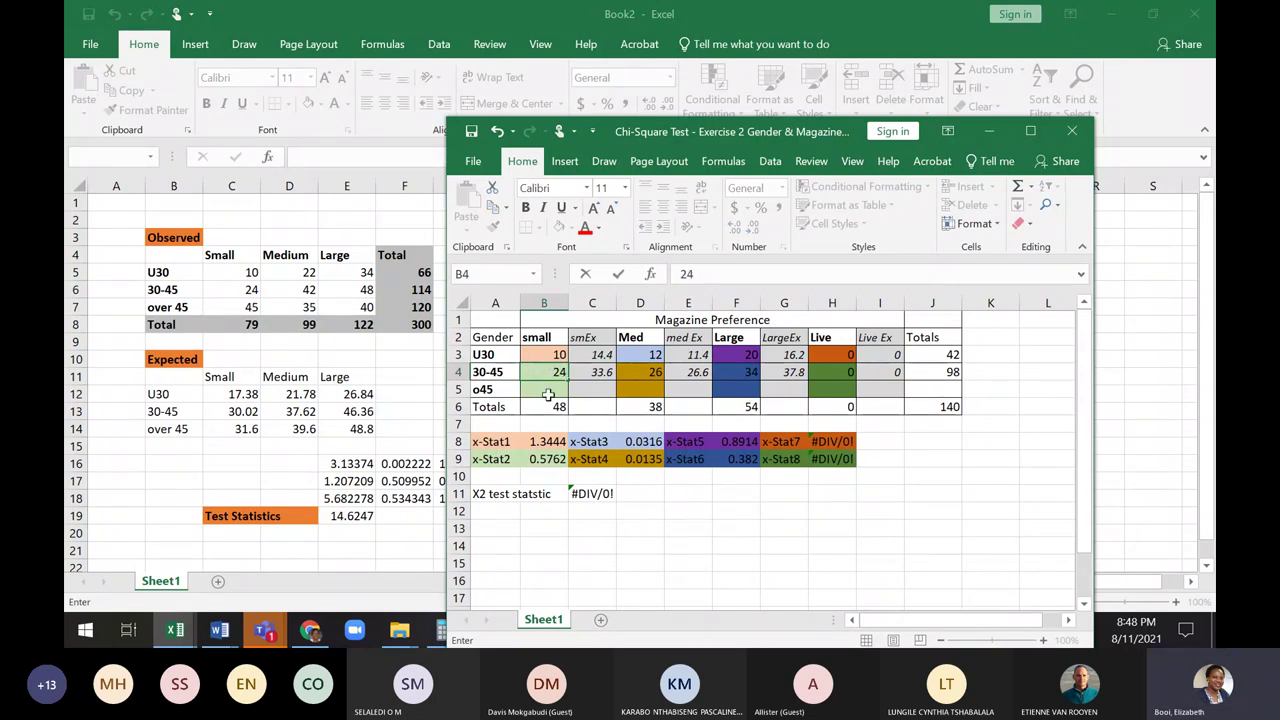
click(547, 388)
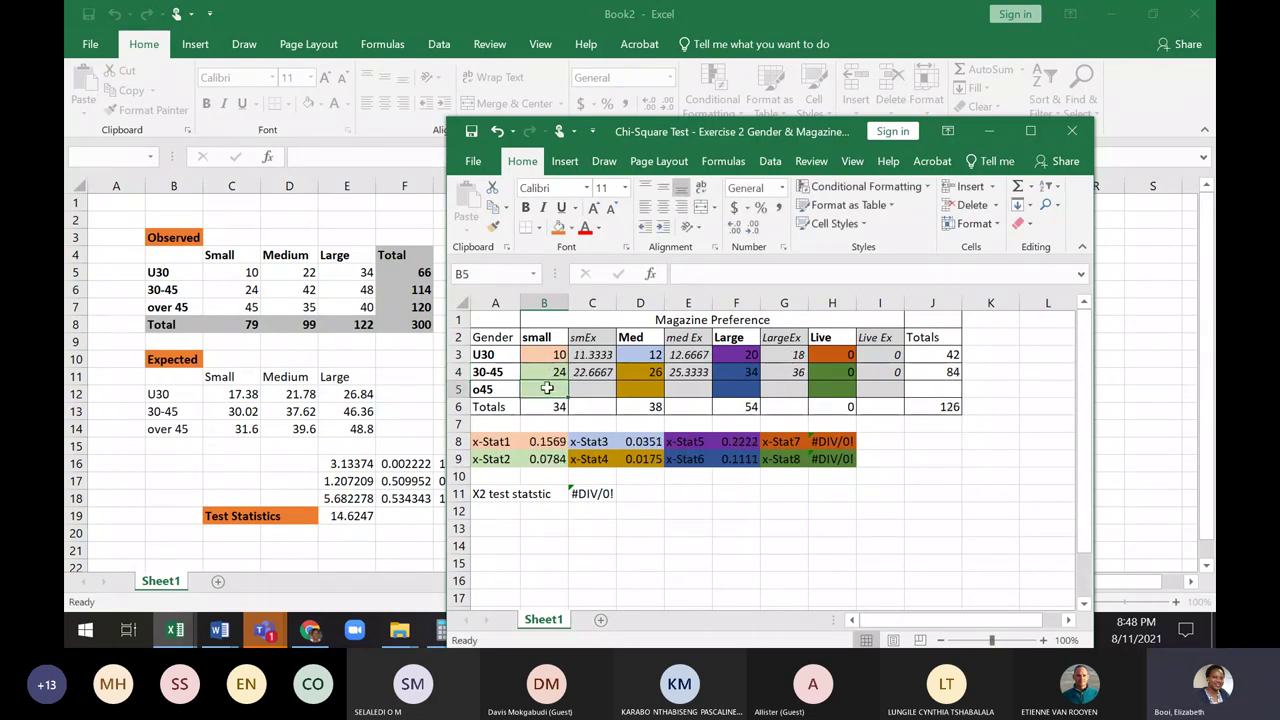
text(45)
click(604, 389)
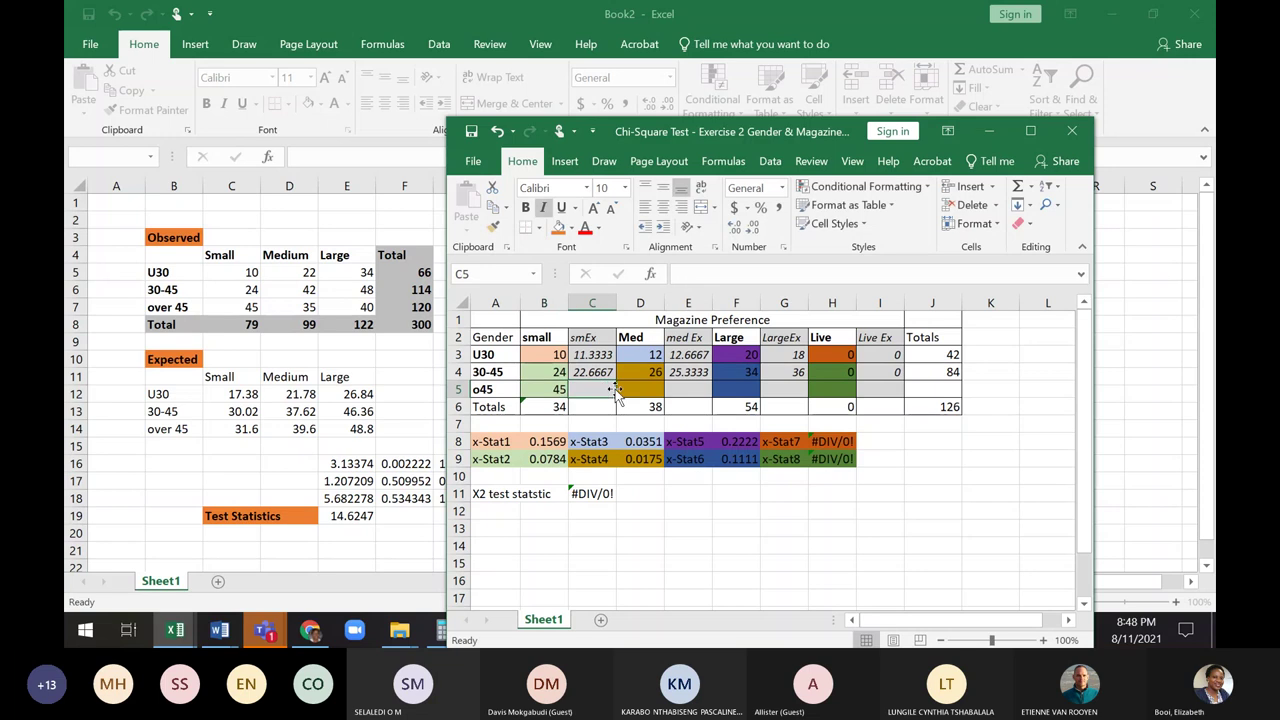
Extend the small column's total in B6 to include the o45 row, making it =SUM(B3:B5)
click(553, 408)
double_click(553, 408)
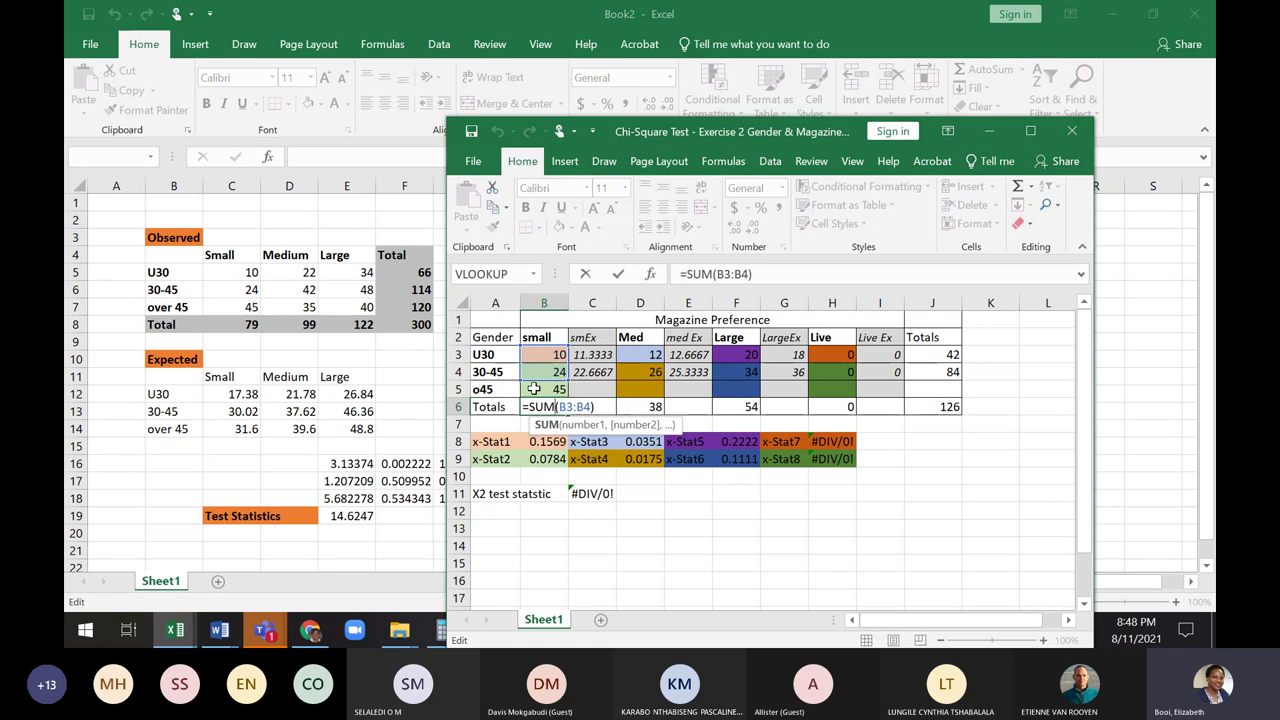
drag(567, 380, 566, 405)
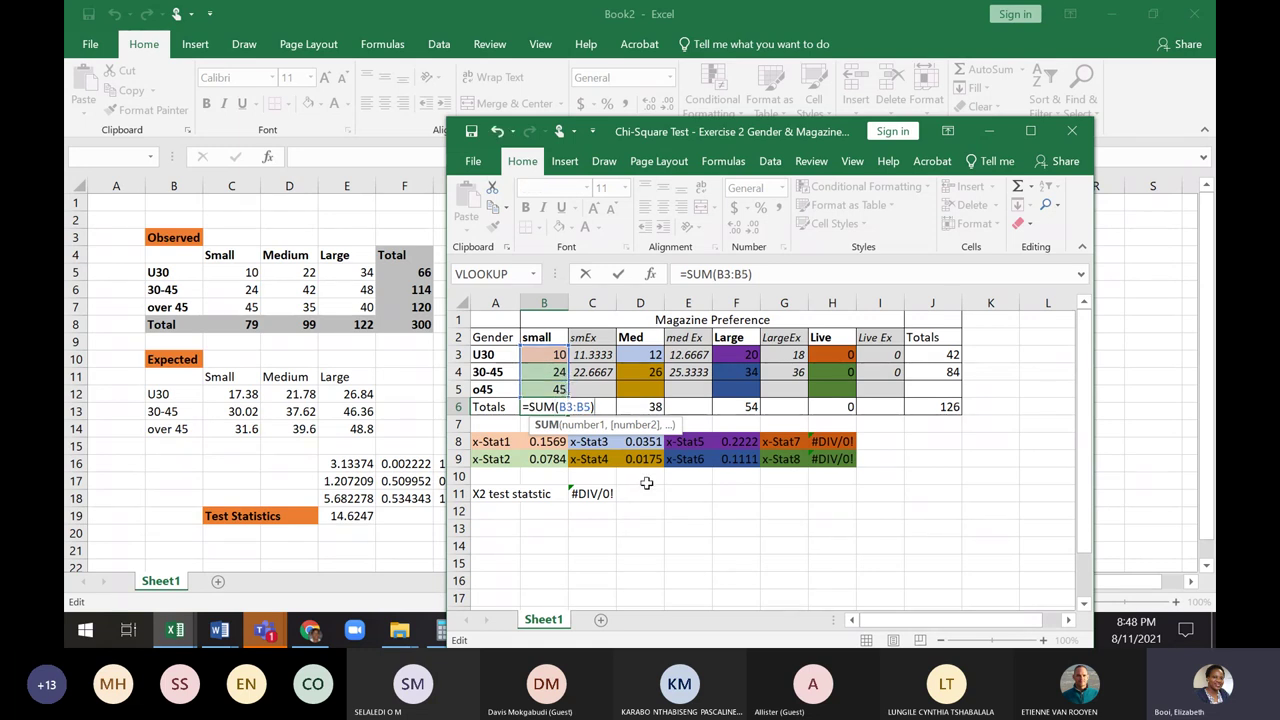
key(Return)
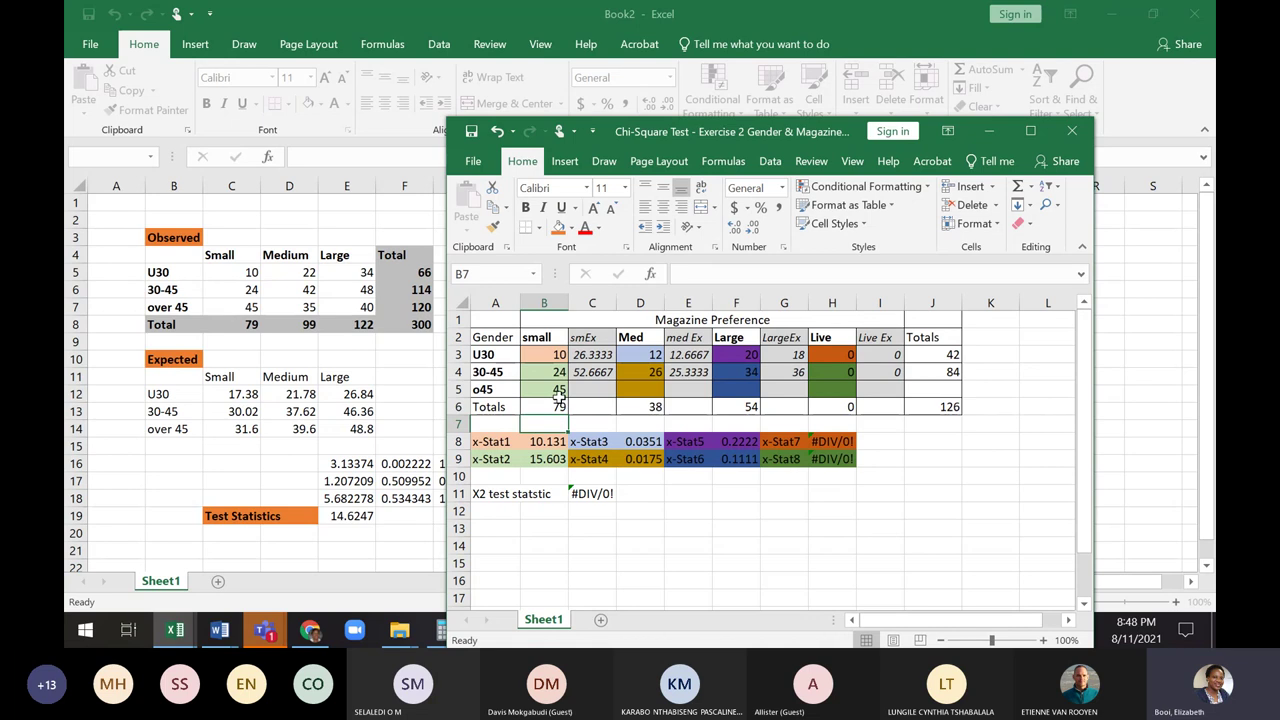
double_click(558, 404)
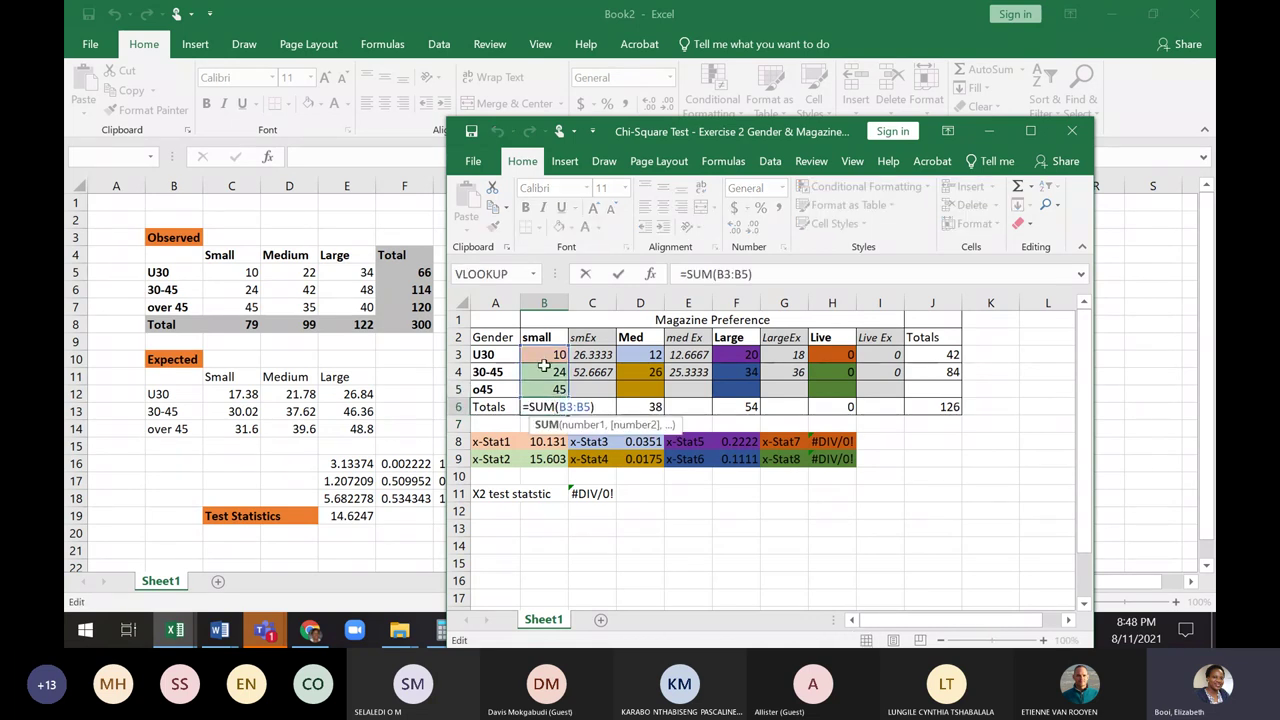
click(672, 540)
click(593, 372)
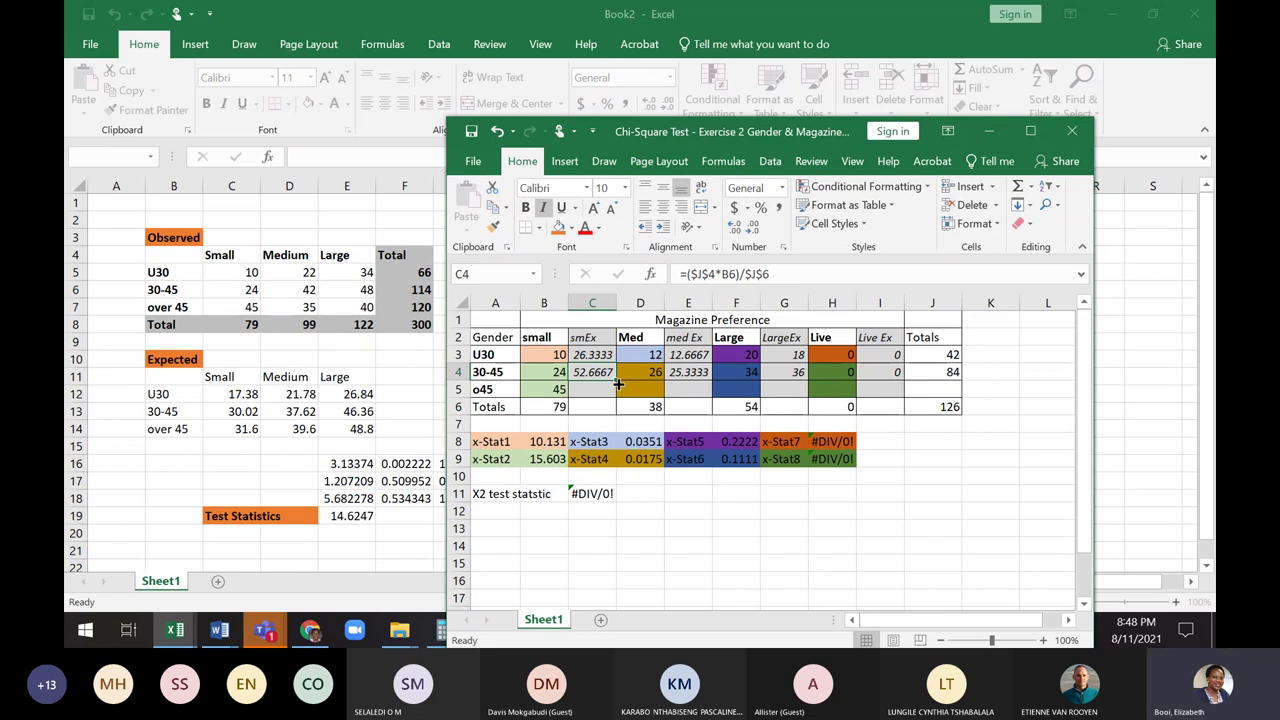
drag(618, 384, 618, 384)
click(592, 388)
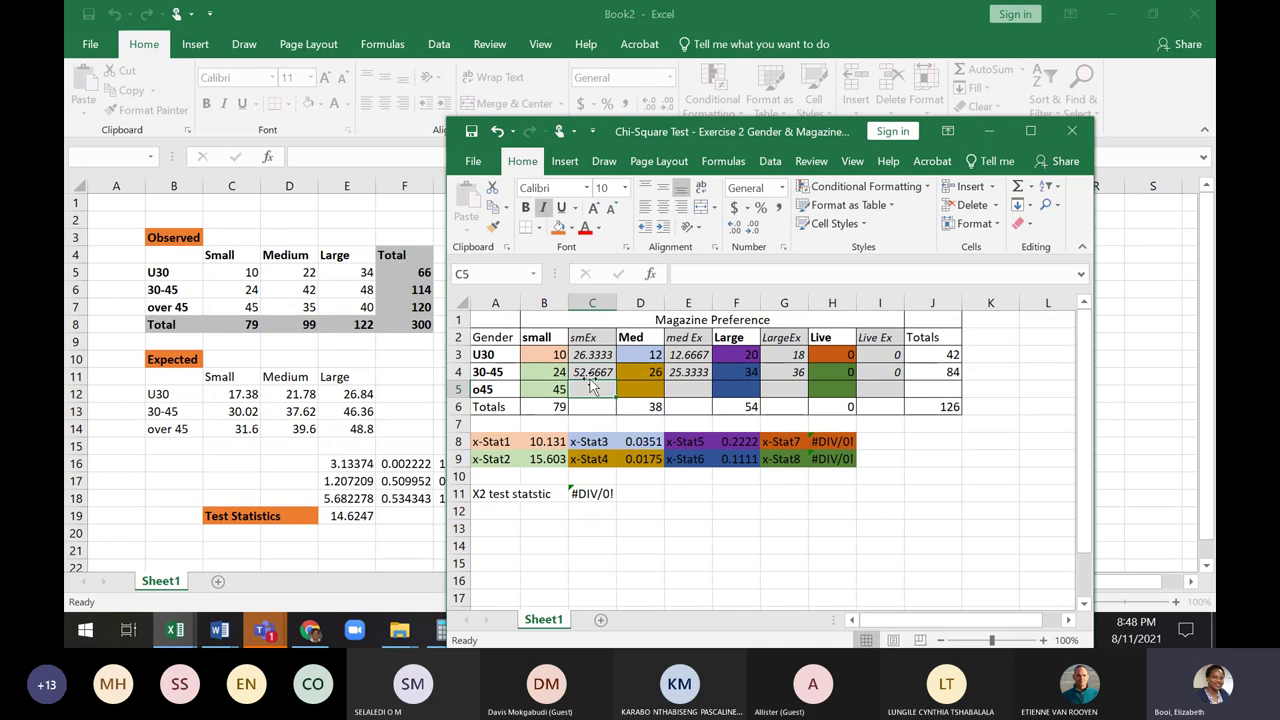
click(592, 370)
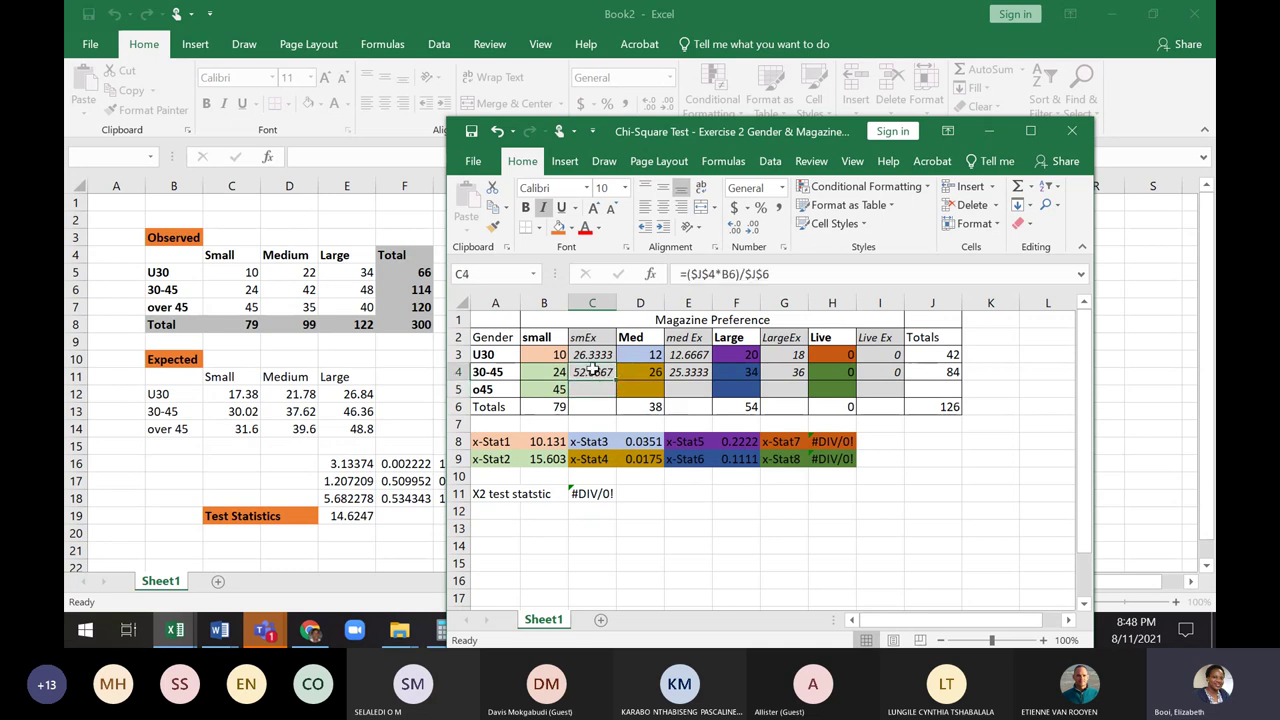
double_click(592, 370)
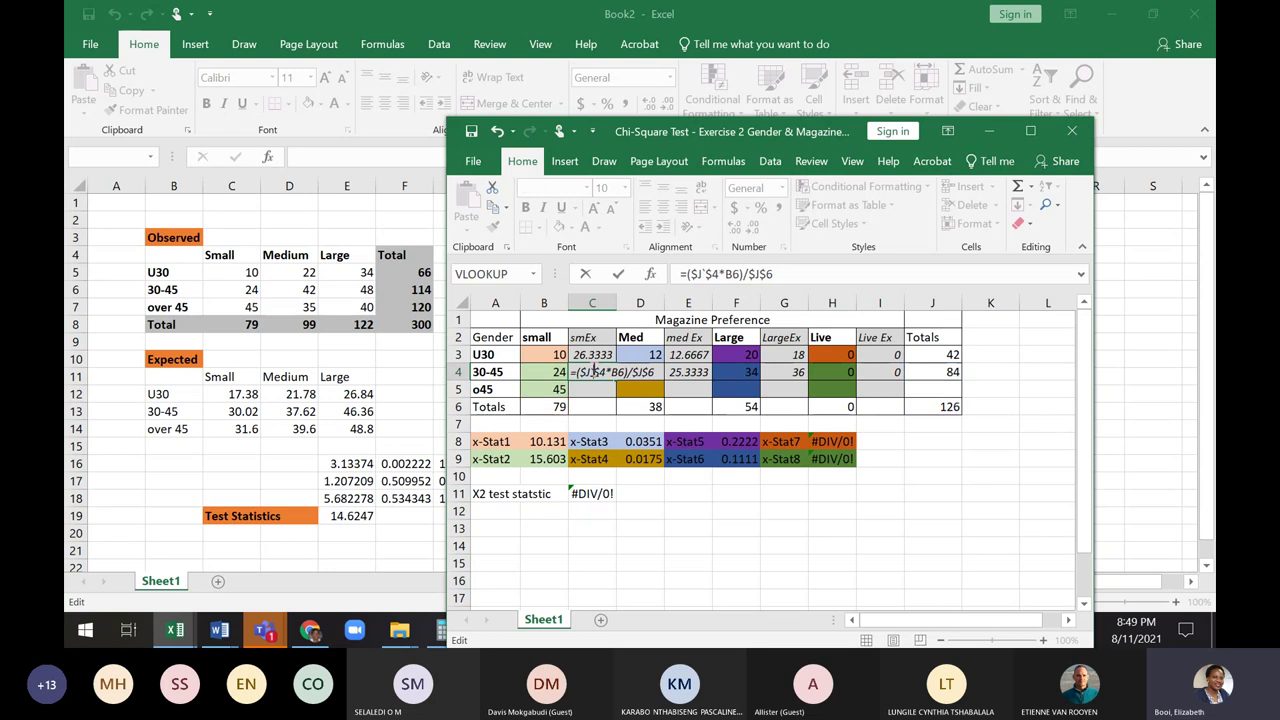
click(566, 426)
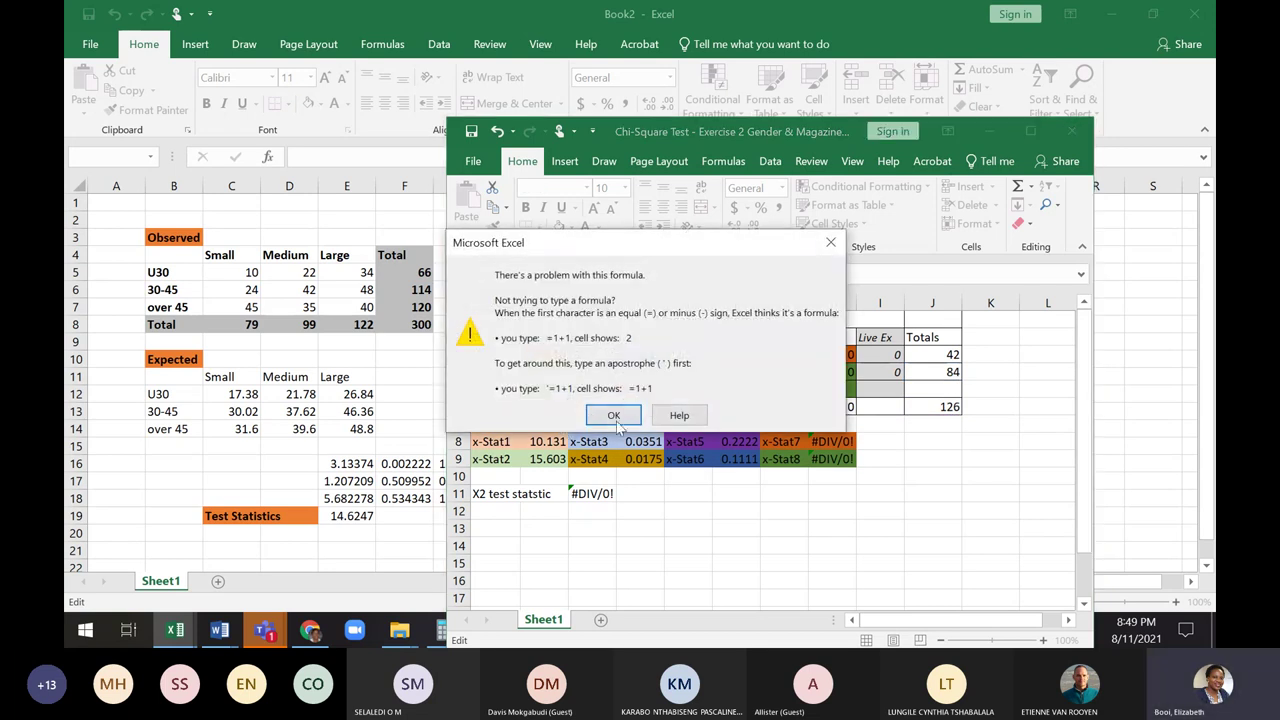
click(833, 245)
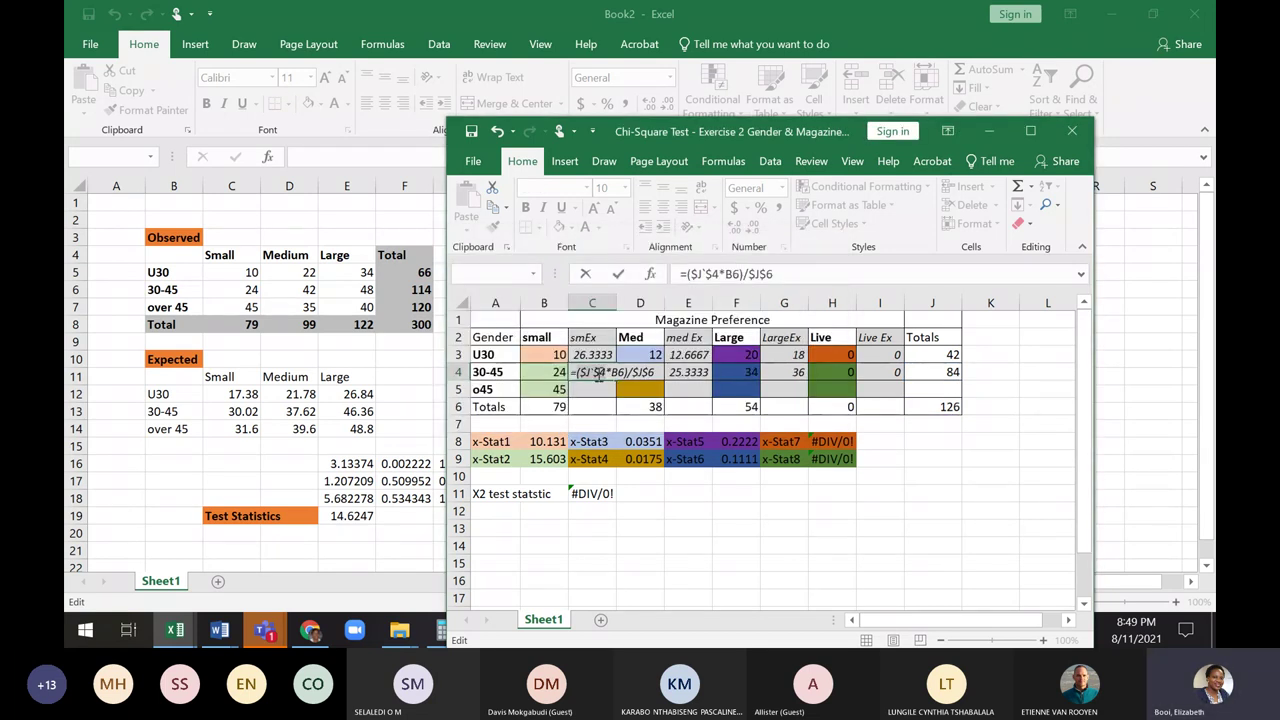
key(BackSpace)
key(ctrl+Return)
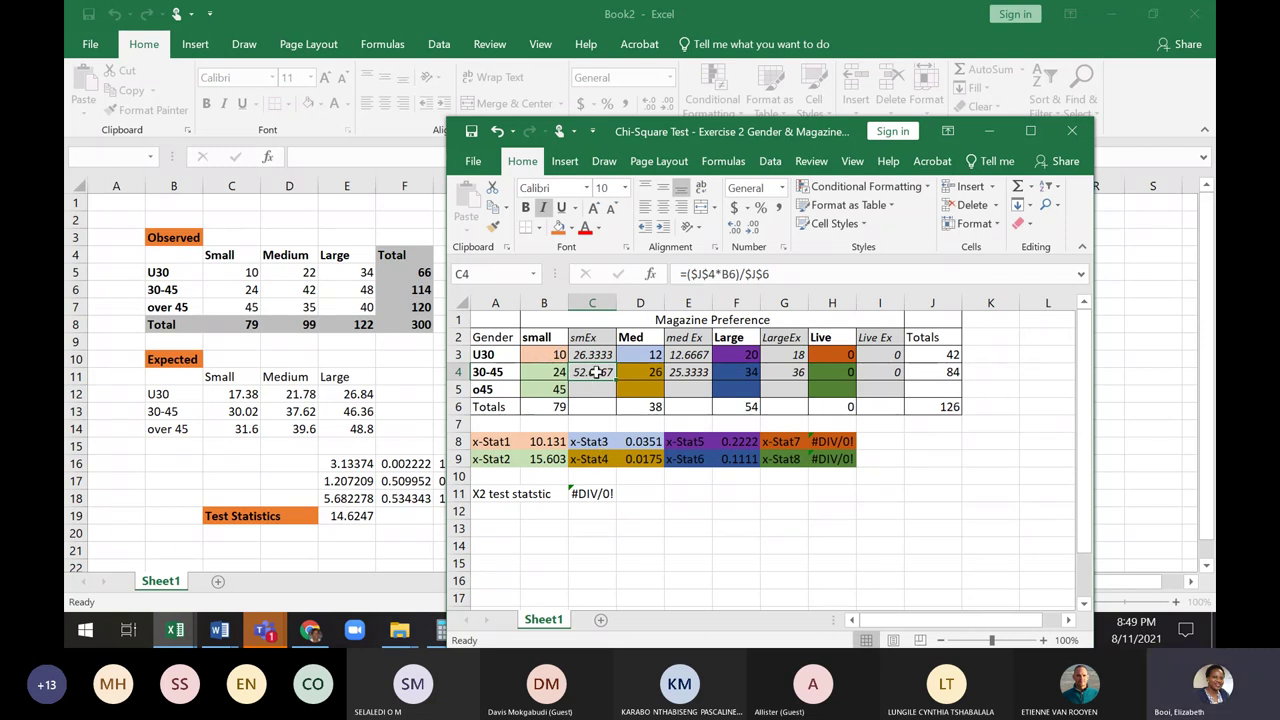
Copy the expected-value formula from C4 into C5 and correct its column total reference so it reads =($J$4*B6)/$J$6
drag(615, 380, 614, 396)
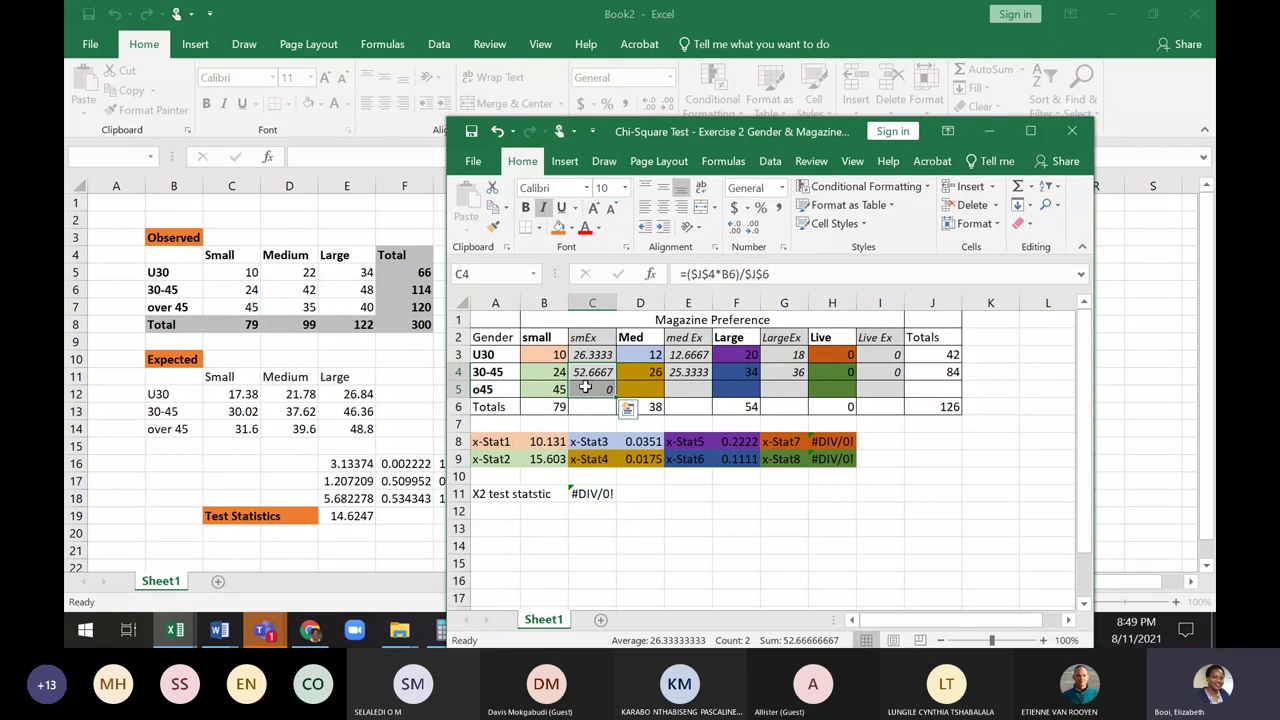
double_click(585, 388)
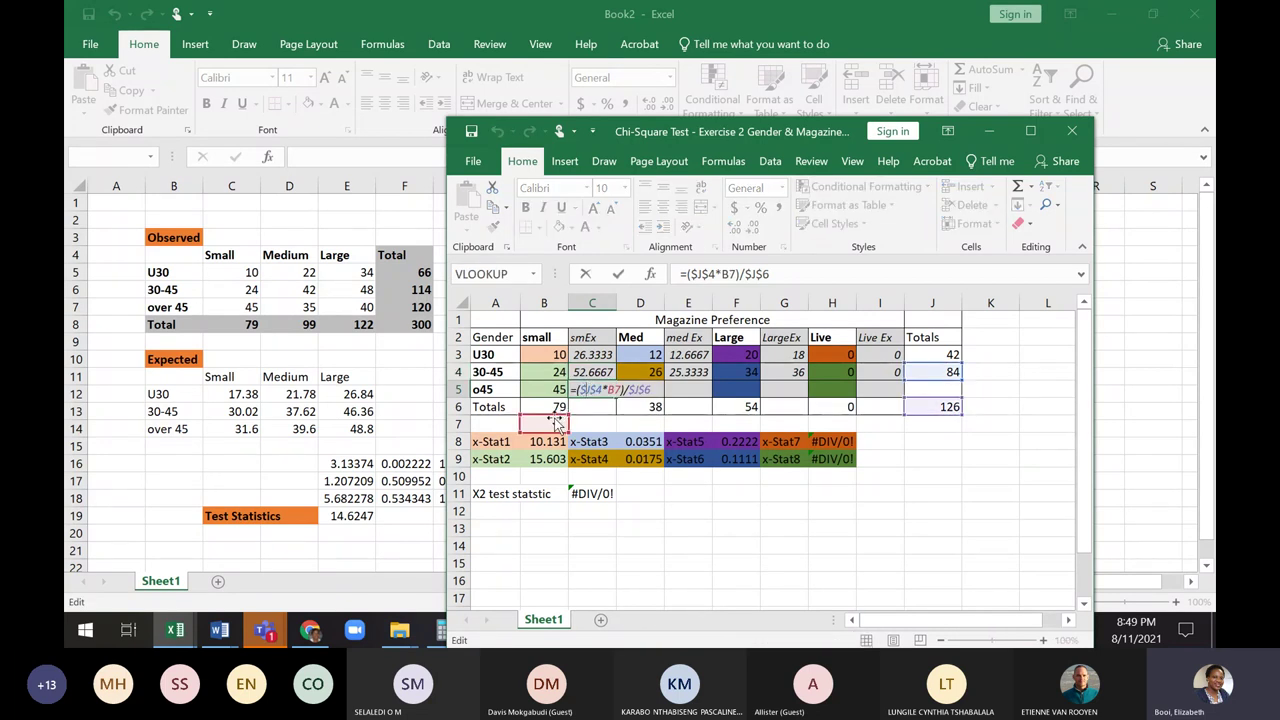
drag(556, 422, 554, 408)
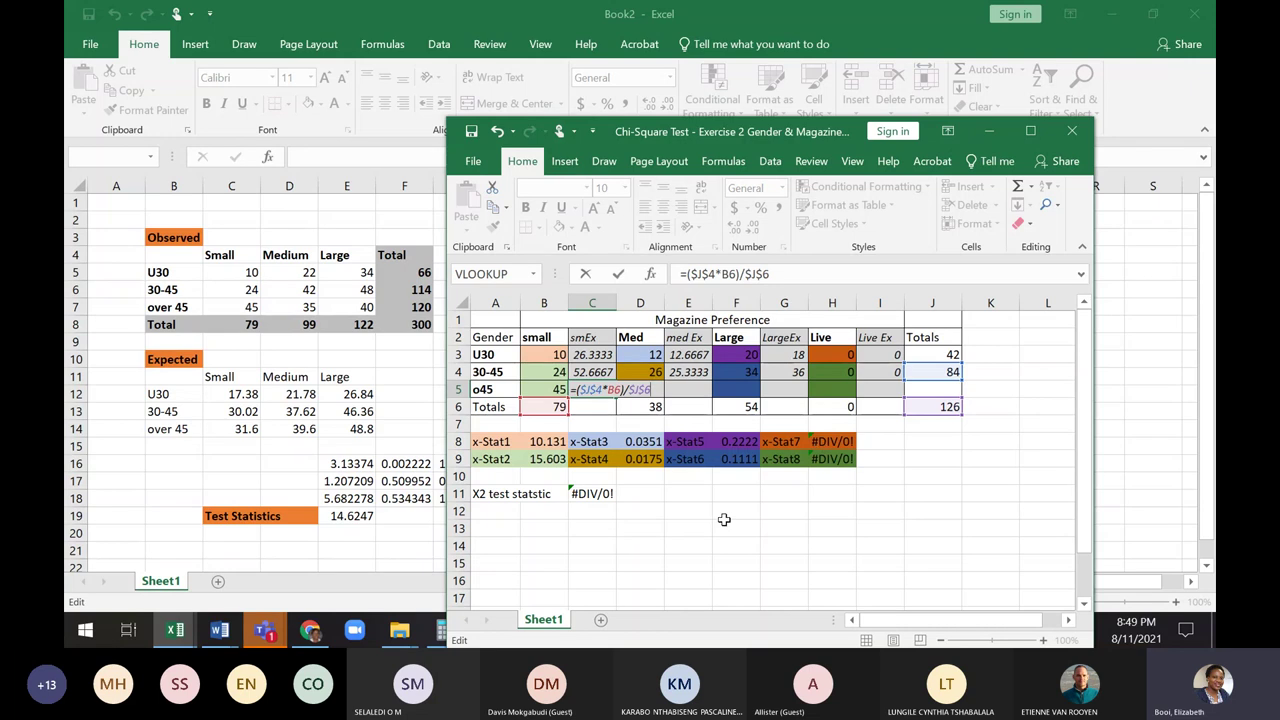
key(Return)
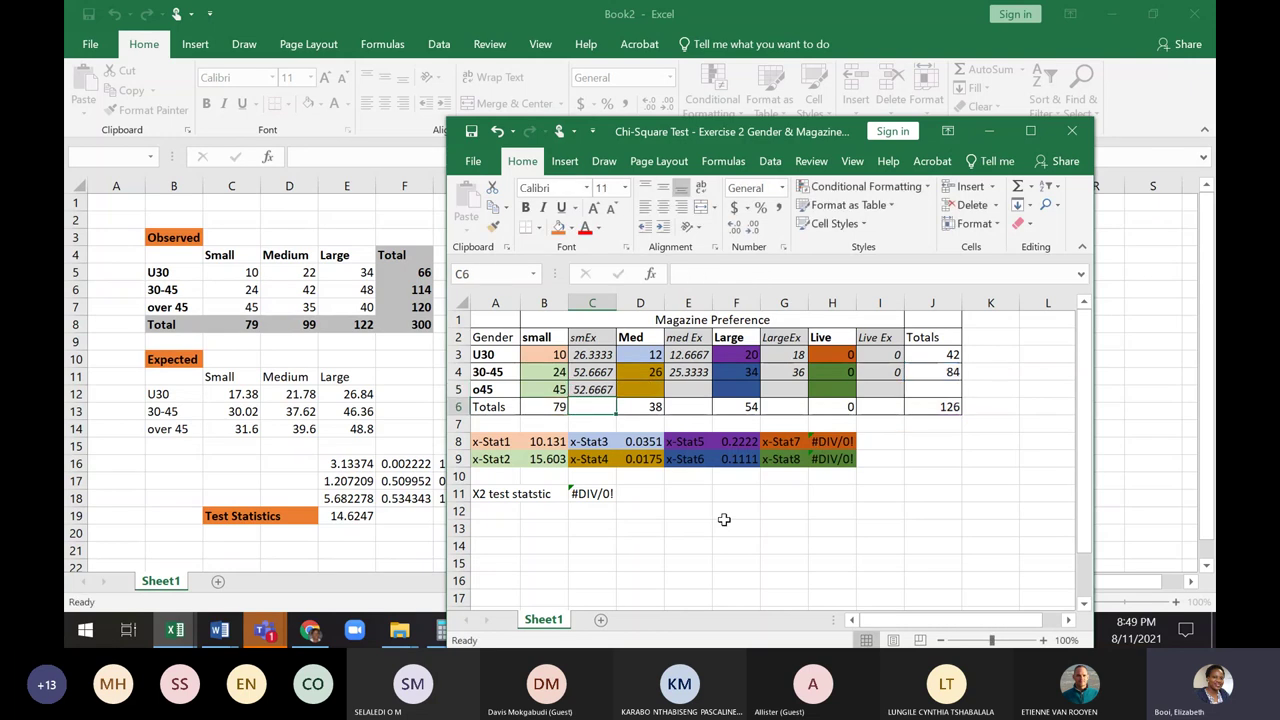
Enter the Med car counts 22, 42 and 35 for the three age groups in D3 to D5
click(950, 406)
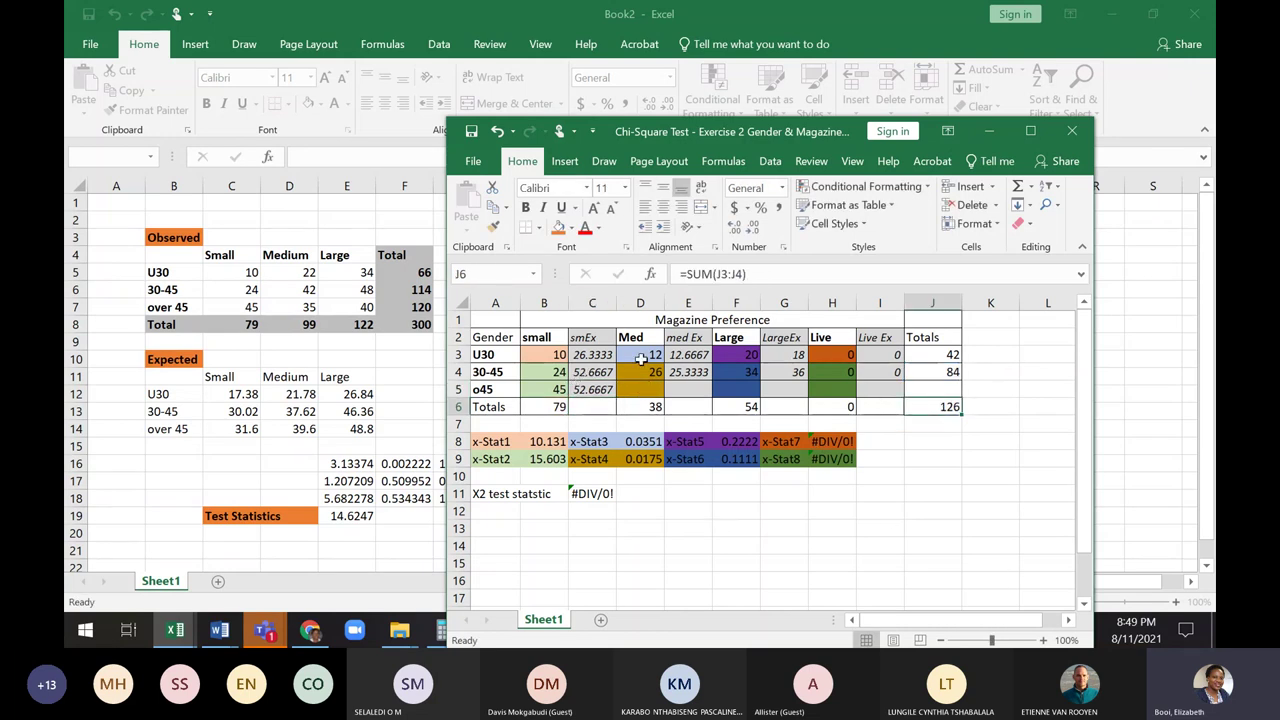
click(641, 360)
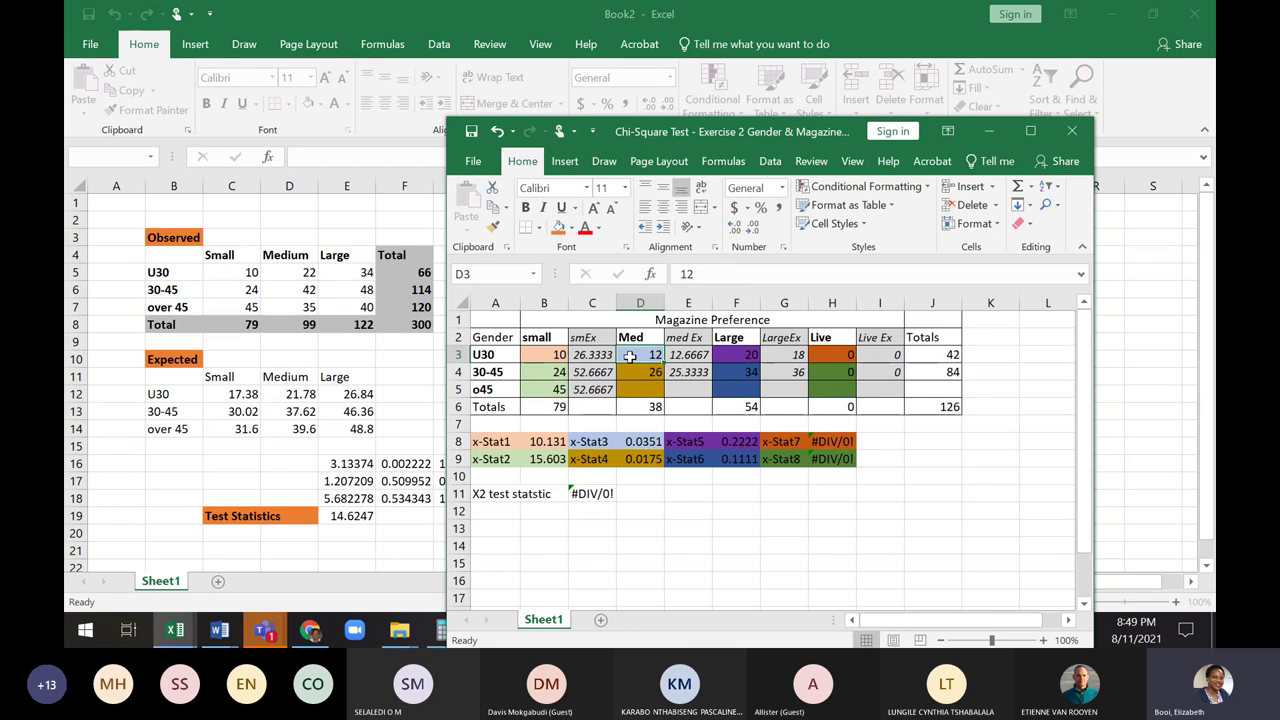
text(22)
key(Return)
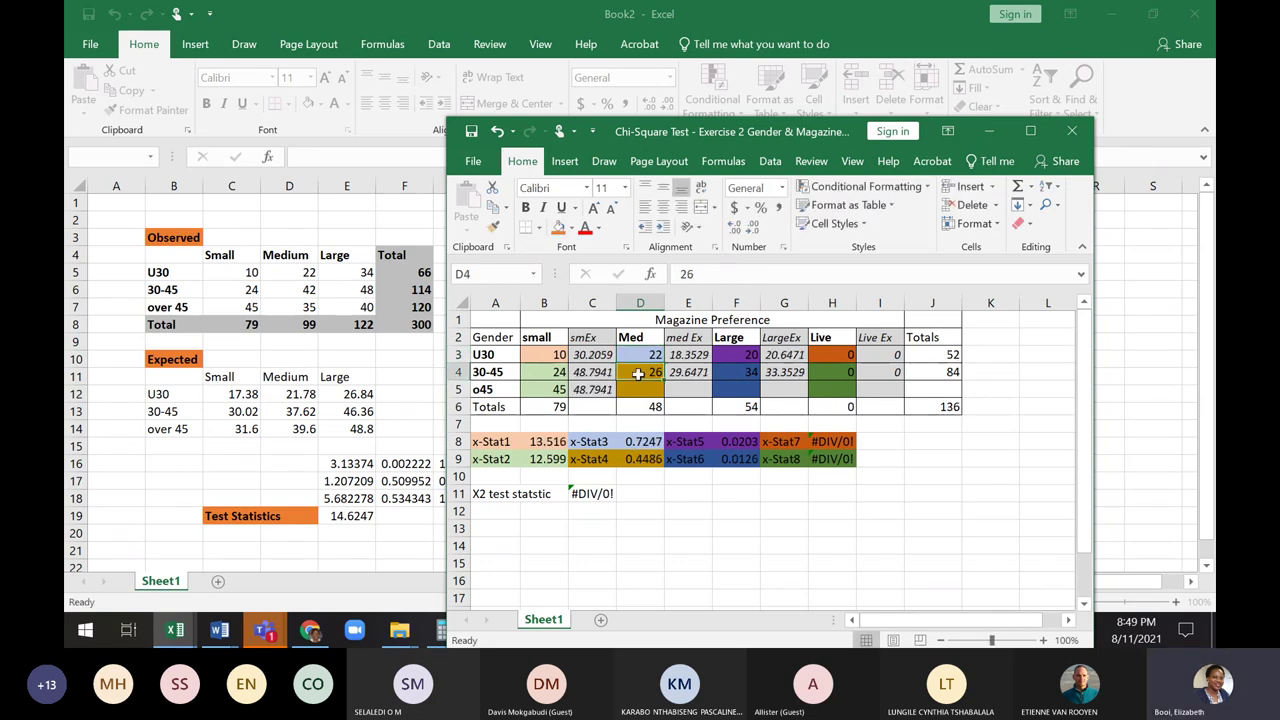
text(42)
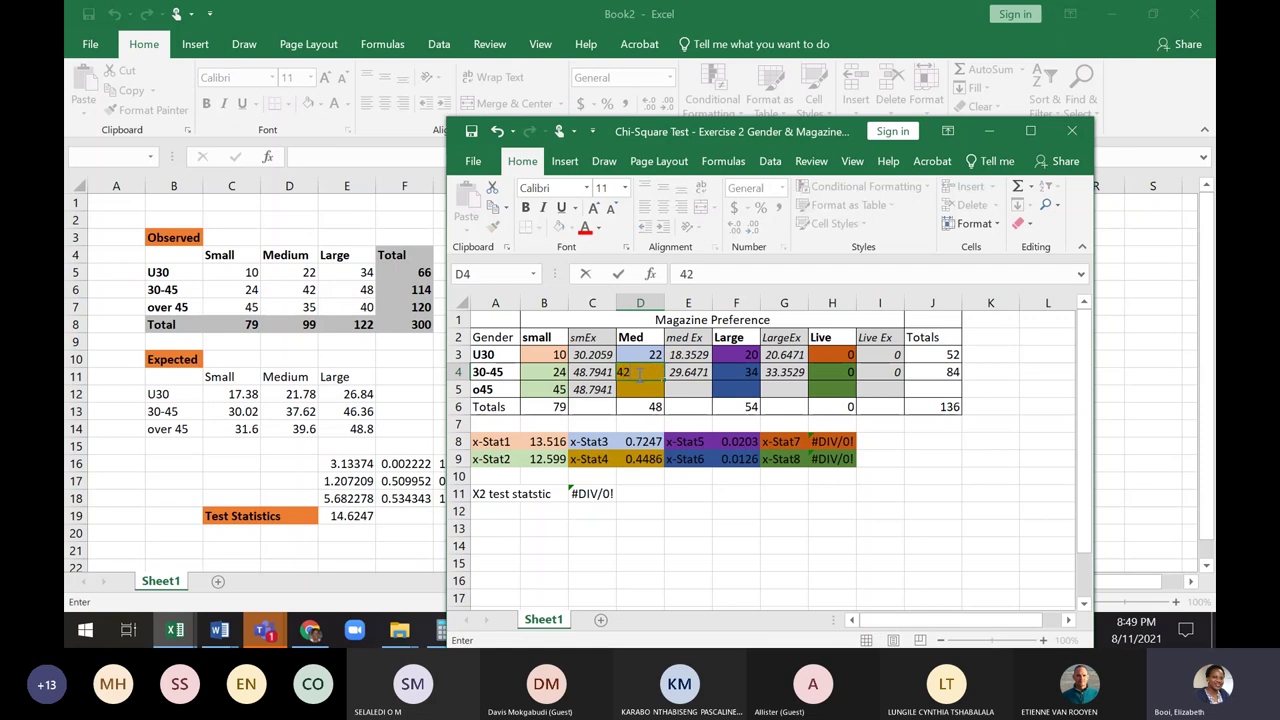
click(641, 390)
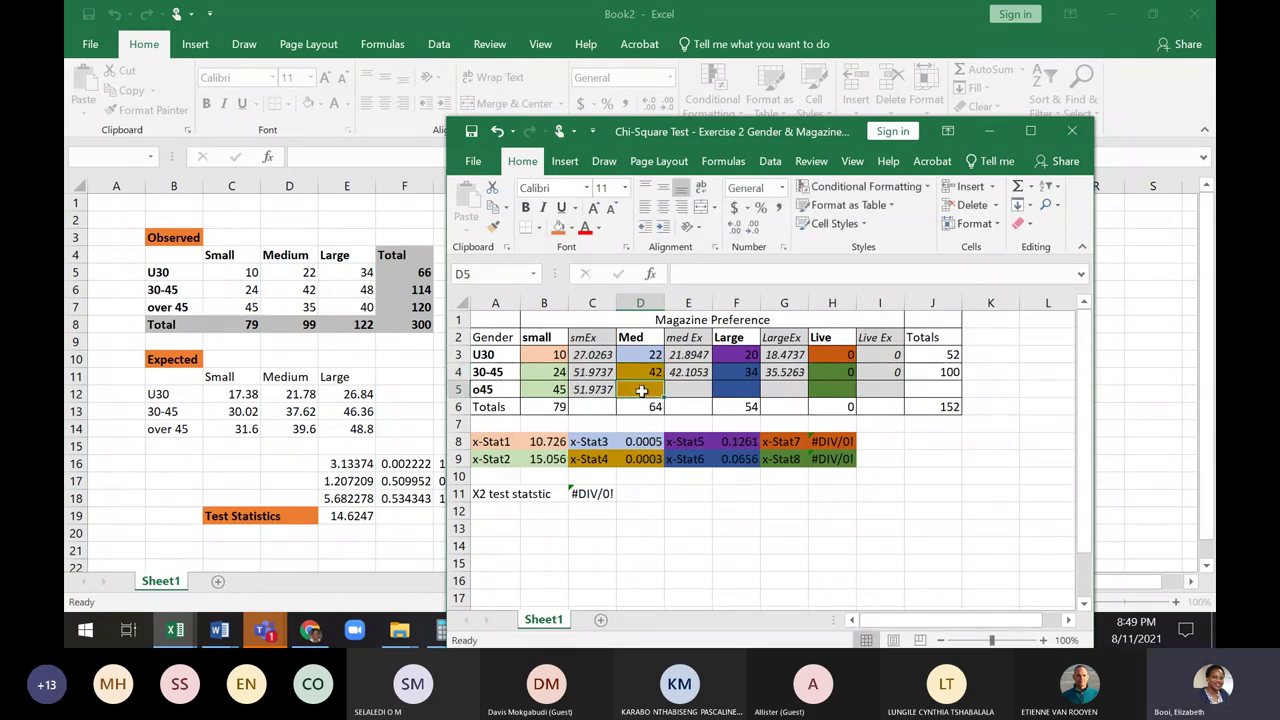
text(35)
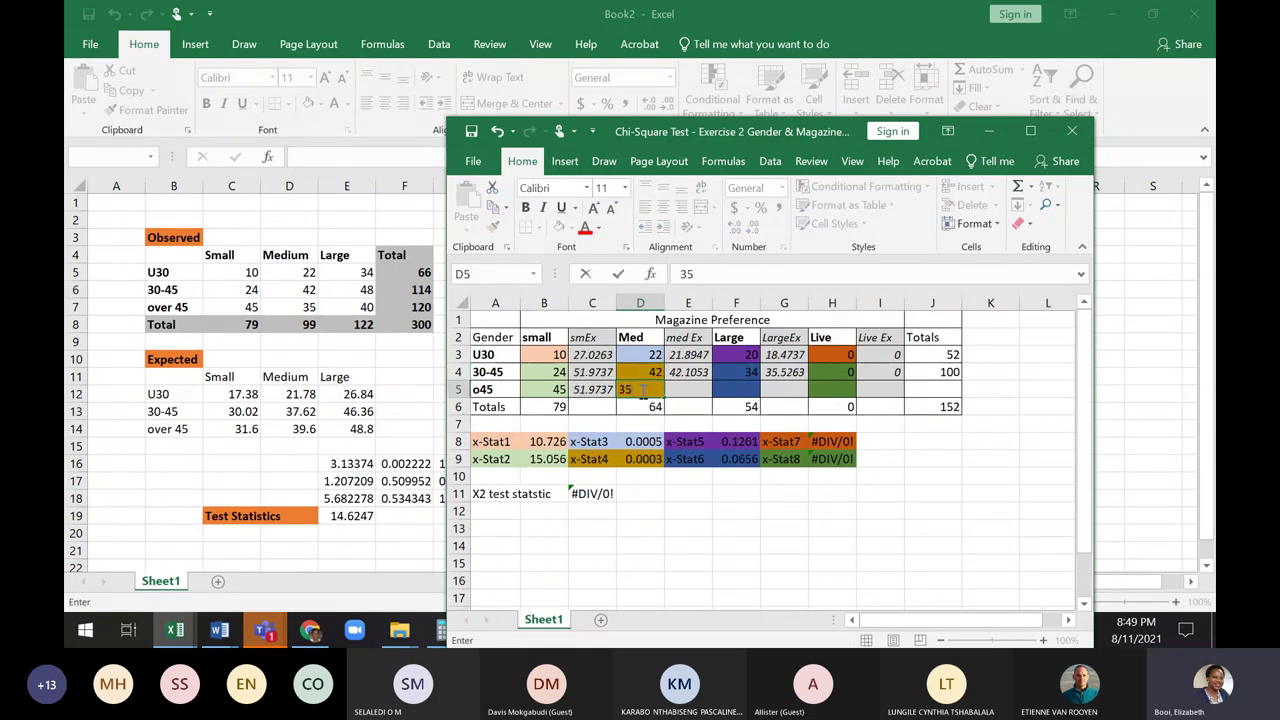
click(667, 424)
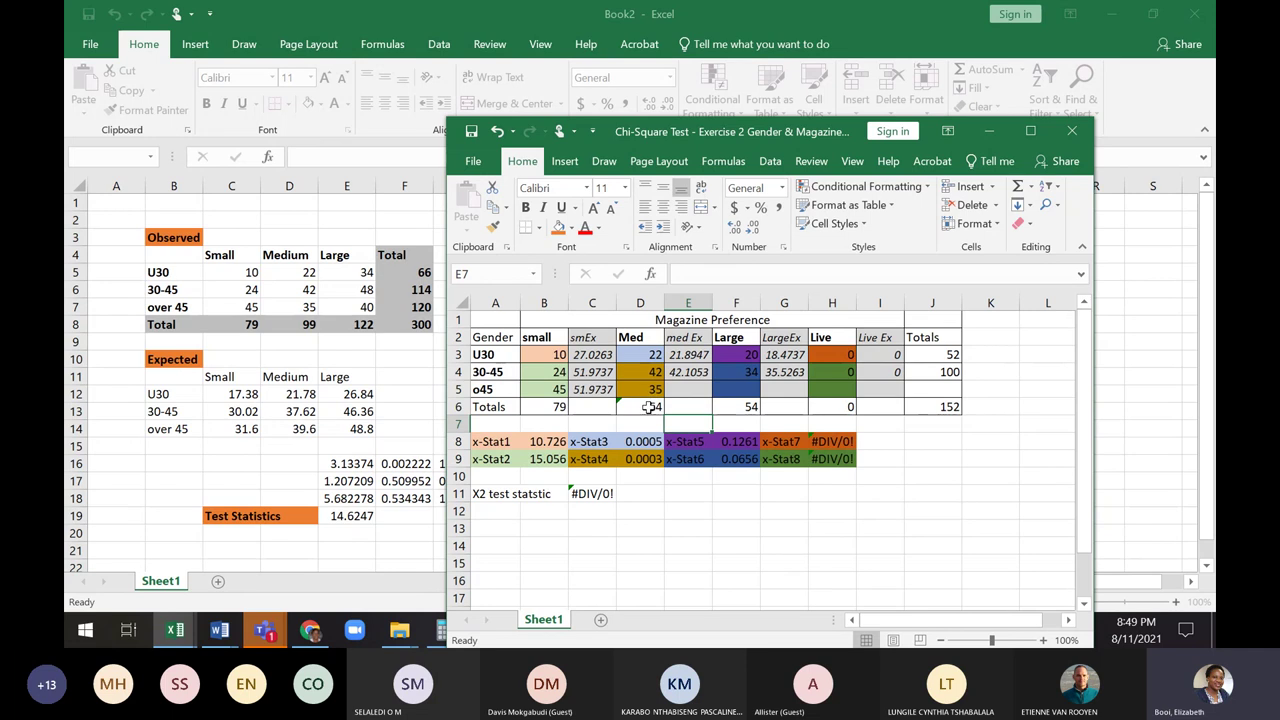
Extend the Med column's total in D6 to include the o45 row, making it =SUM(D3:D5)
double_click(650, 406)
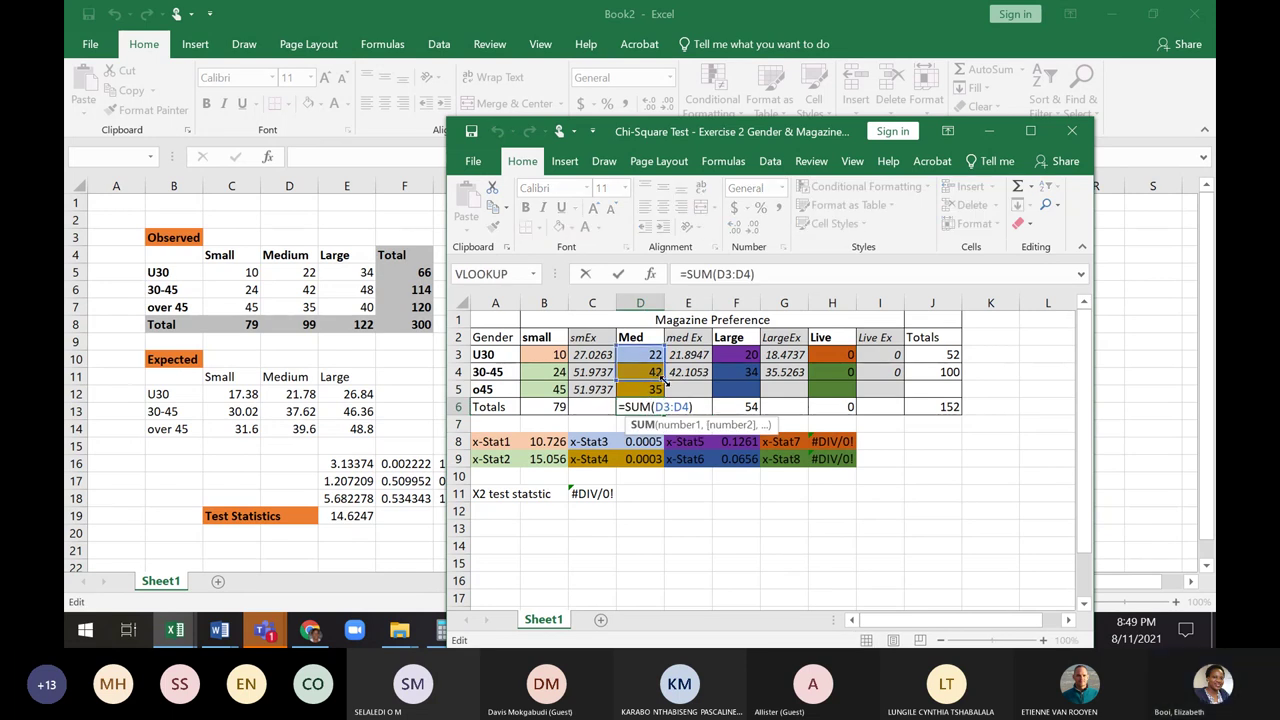
drag(664, 383, 662, 405)
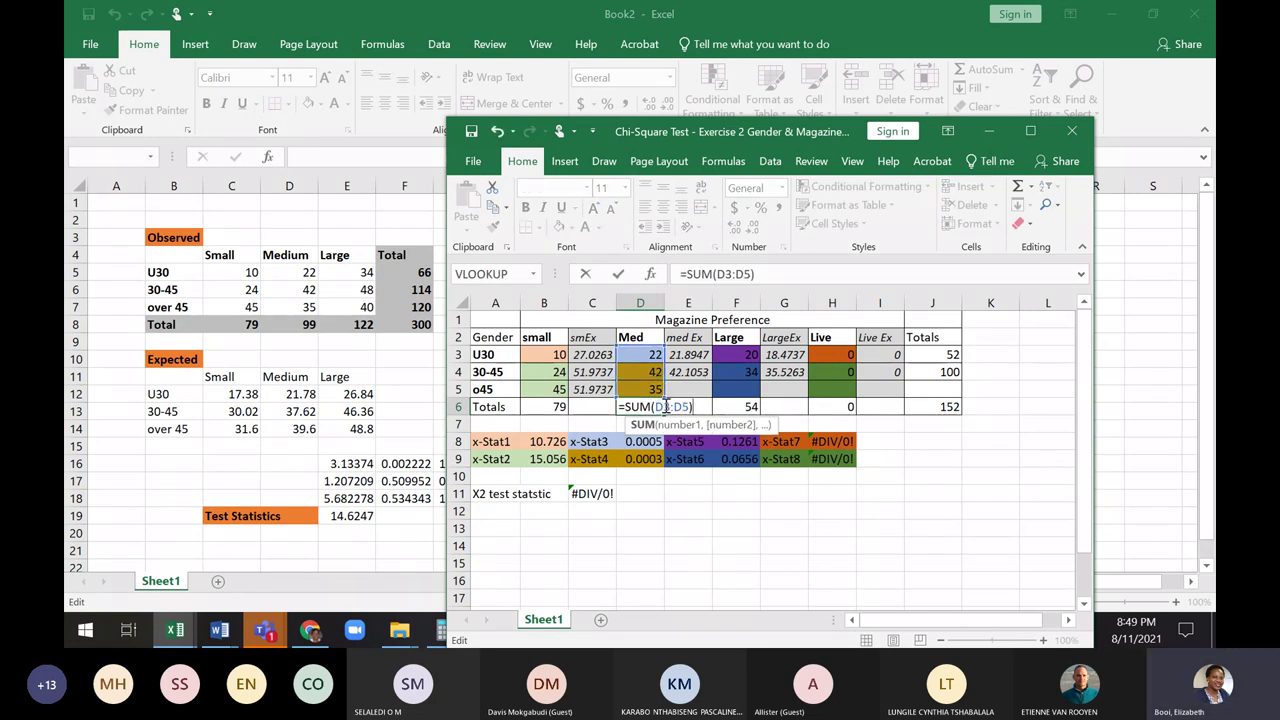
key(Return)
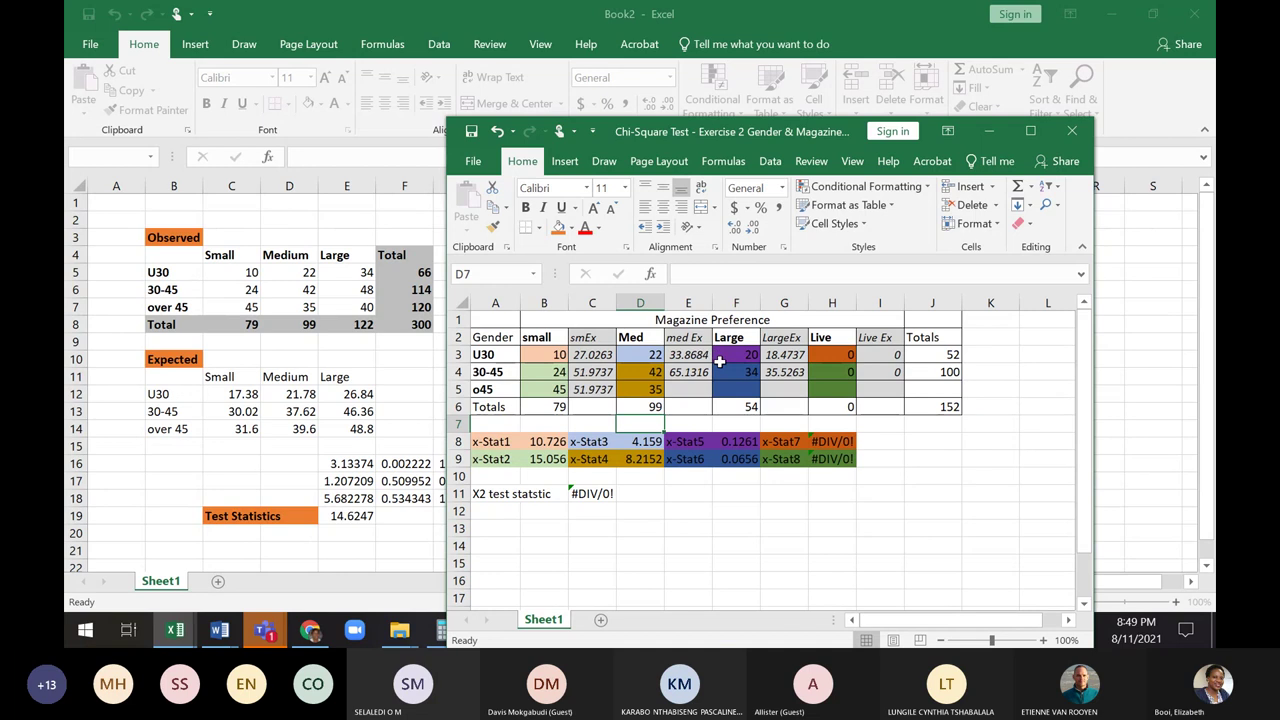
Copy the expected-value formula from E4 into E5 and correct its column total reference so it reads =($J$4*D6)/$J$6
click(681, 371)
drag(712, 378, 713, 404)
double_click(695, 390)
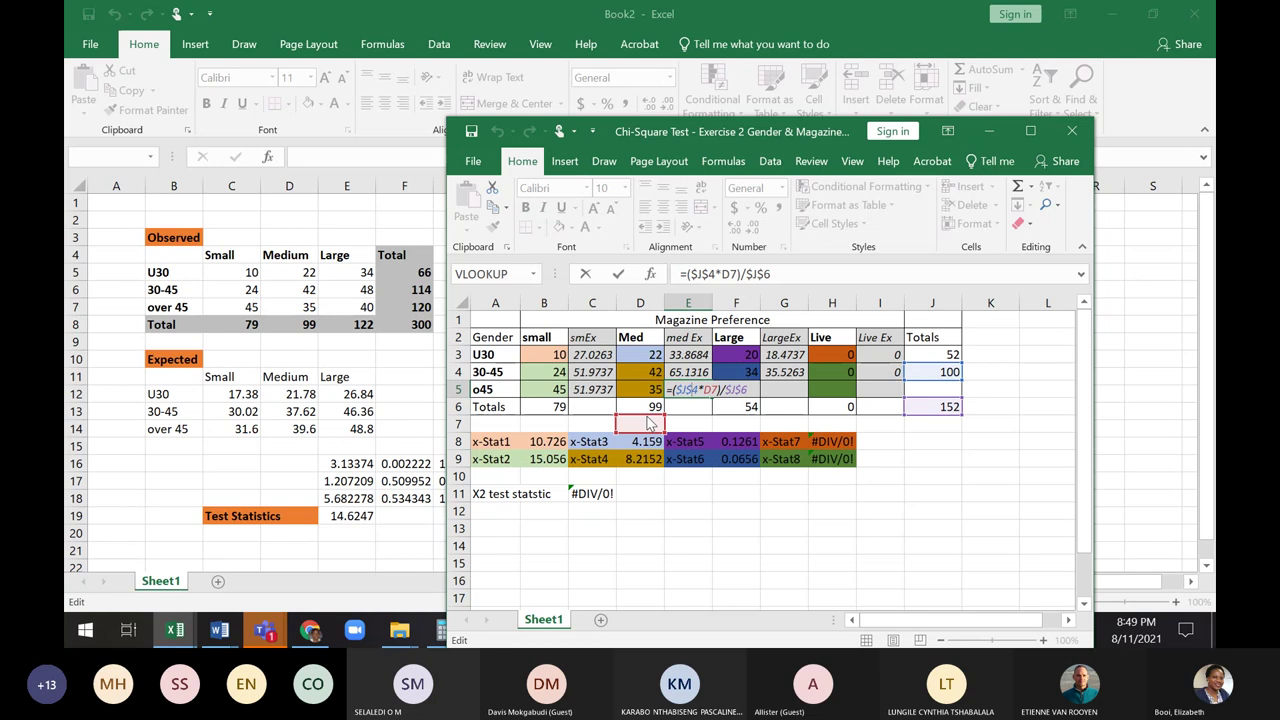
drag(648, 424, 648, 407)
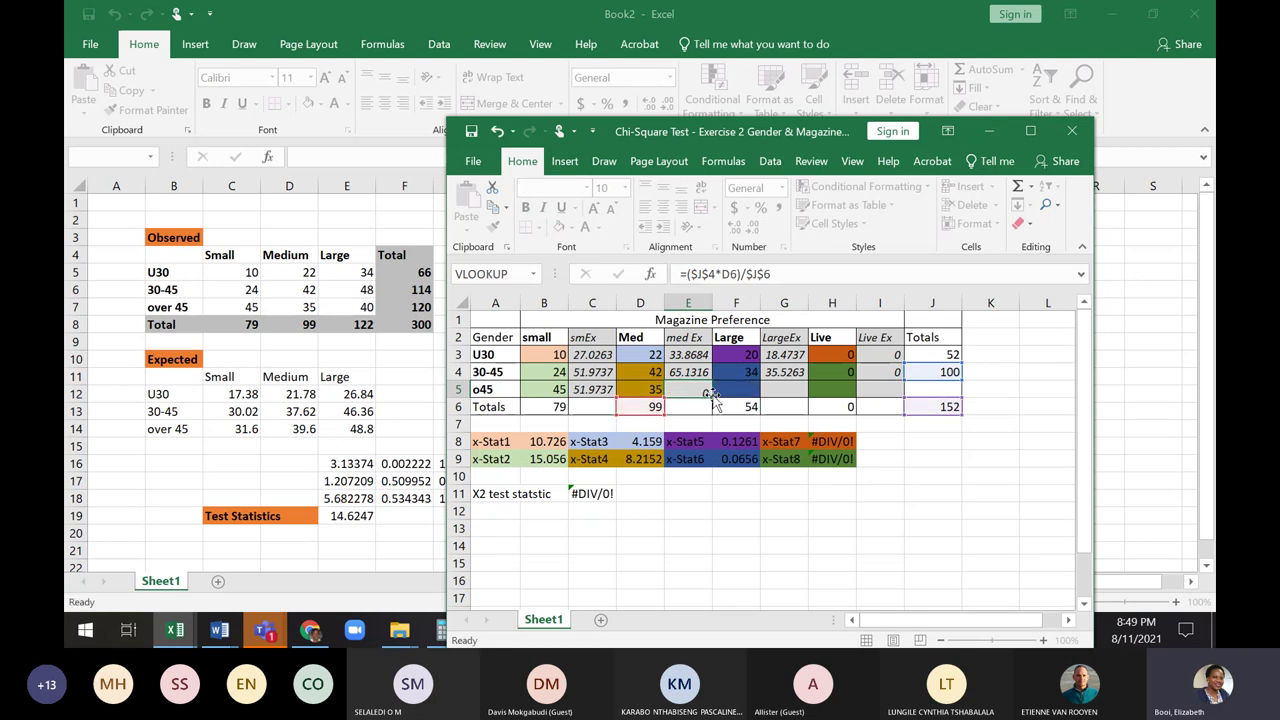
key(Return)
Enter the Large car counts 34, 48 and 40 for the three age groups in F3 to F5
click(748, 355)
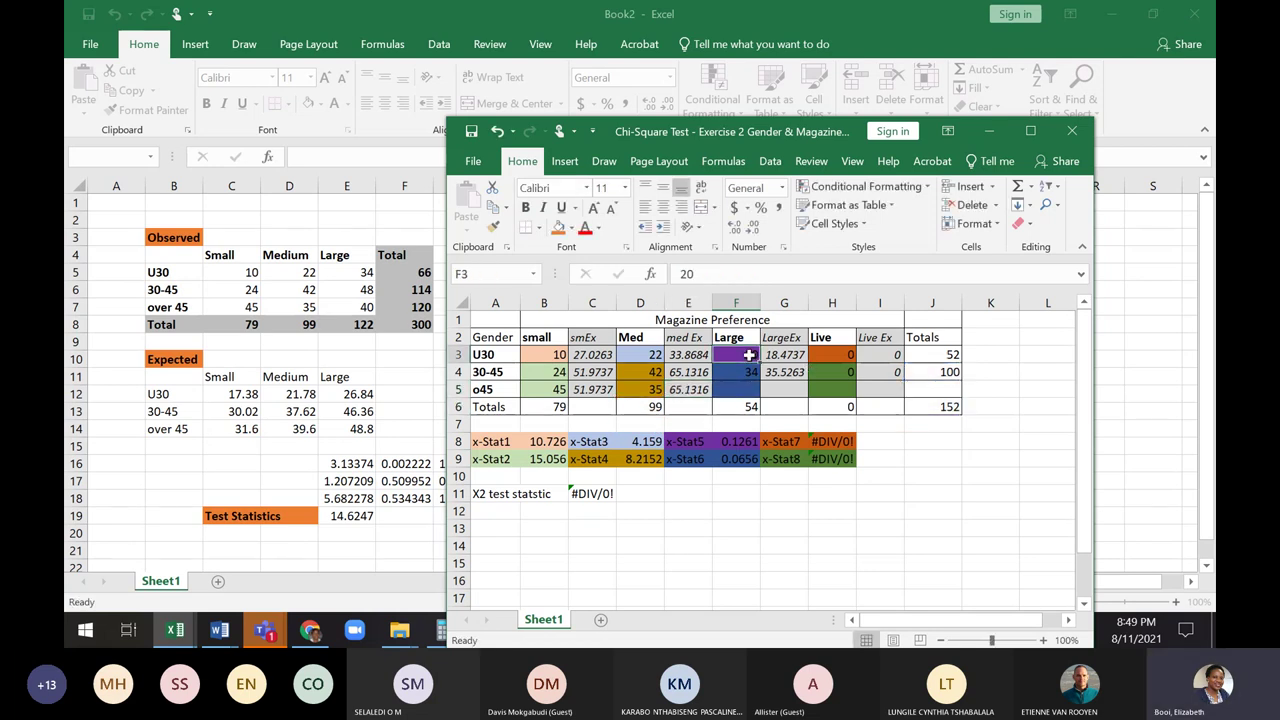
text(34)
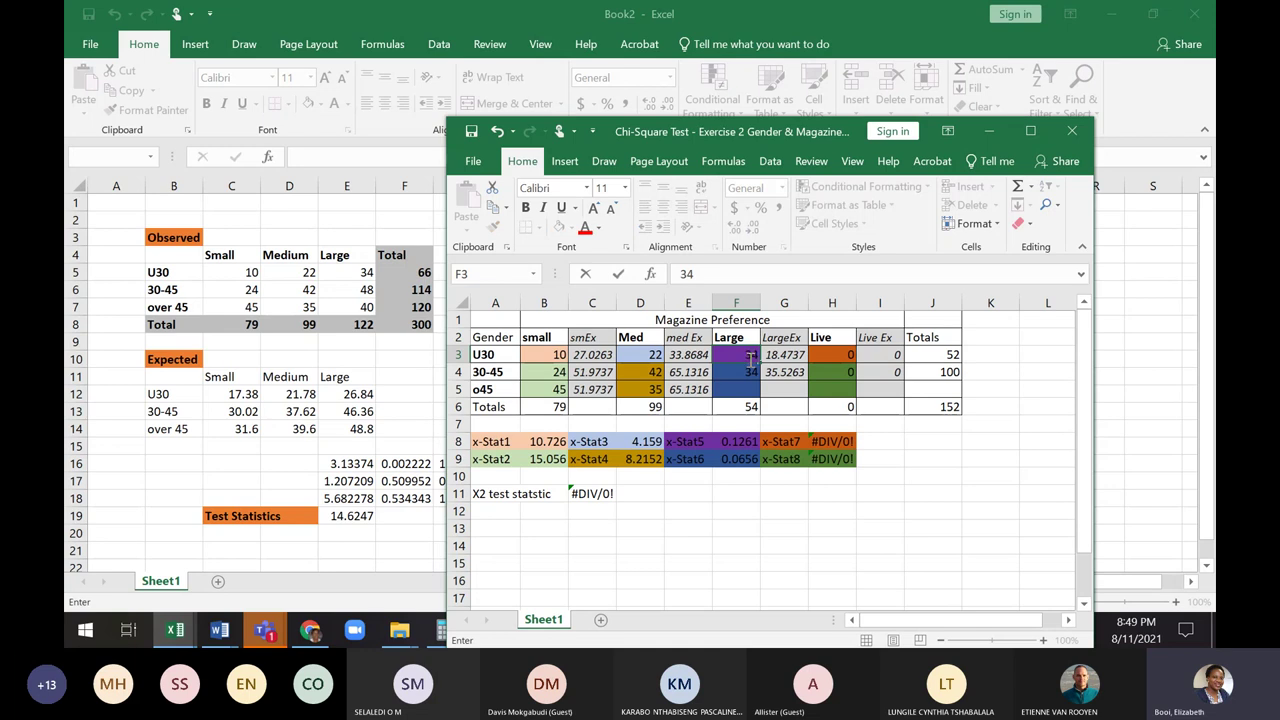
click(739, 372)
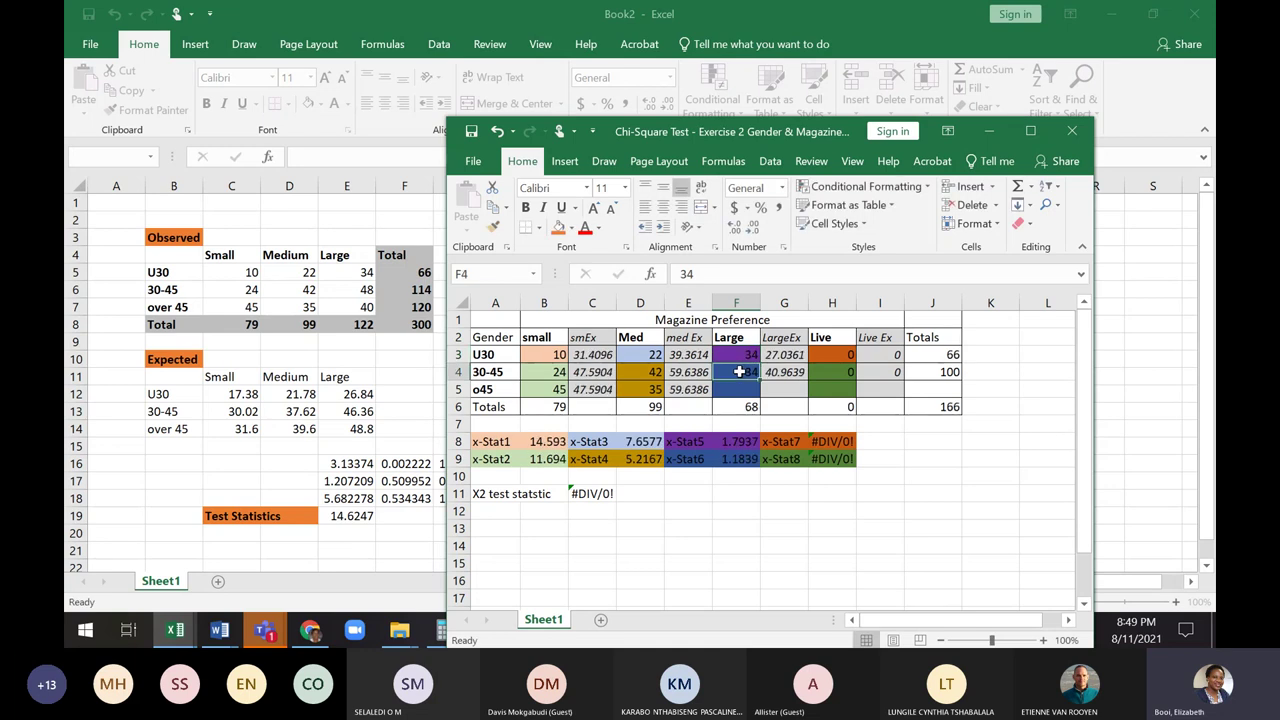
text(4)
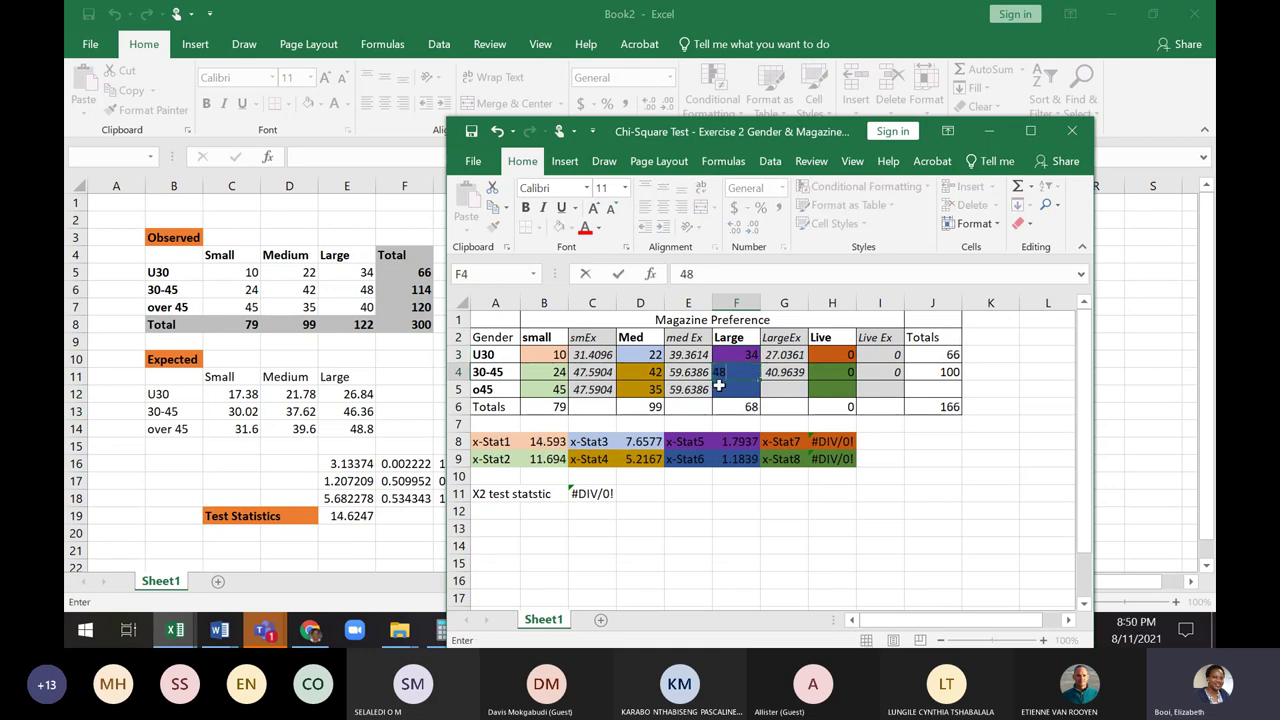
key(Return)
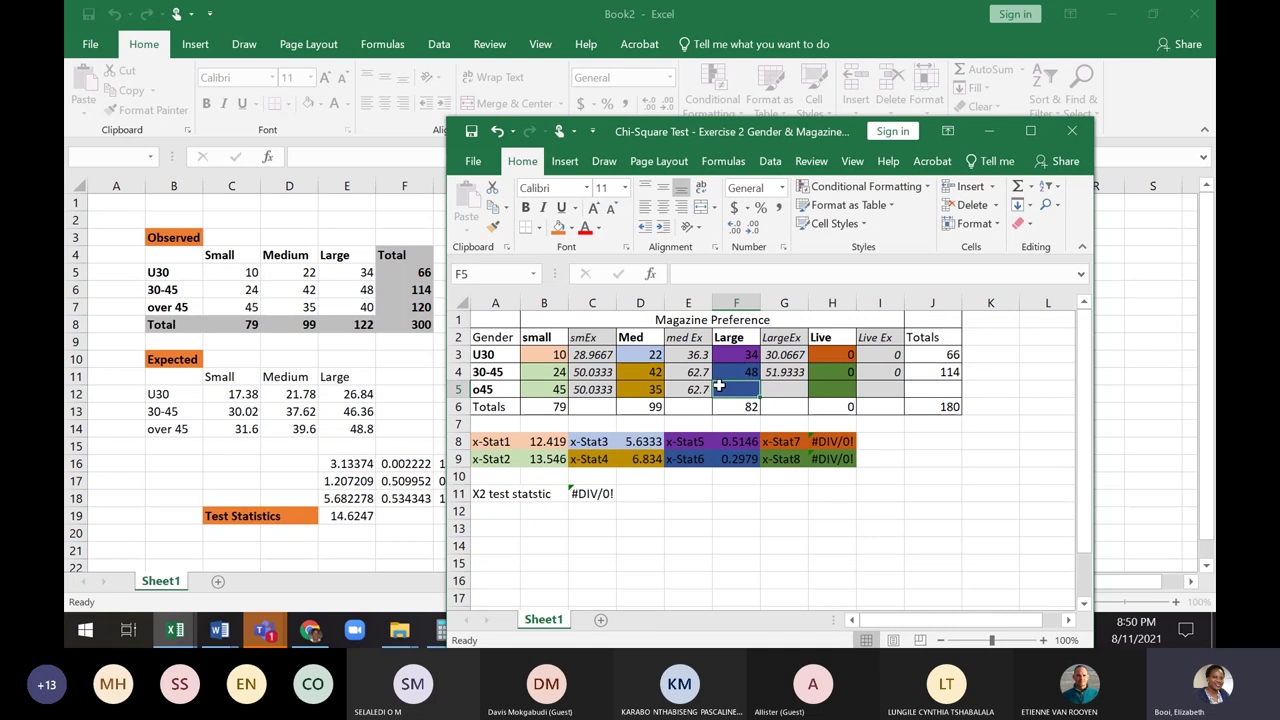
text(40)
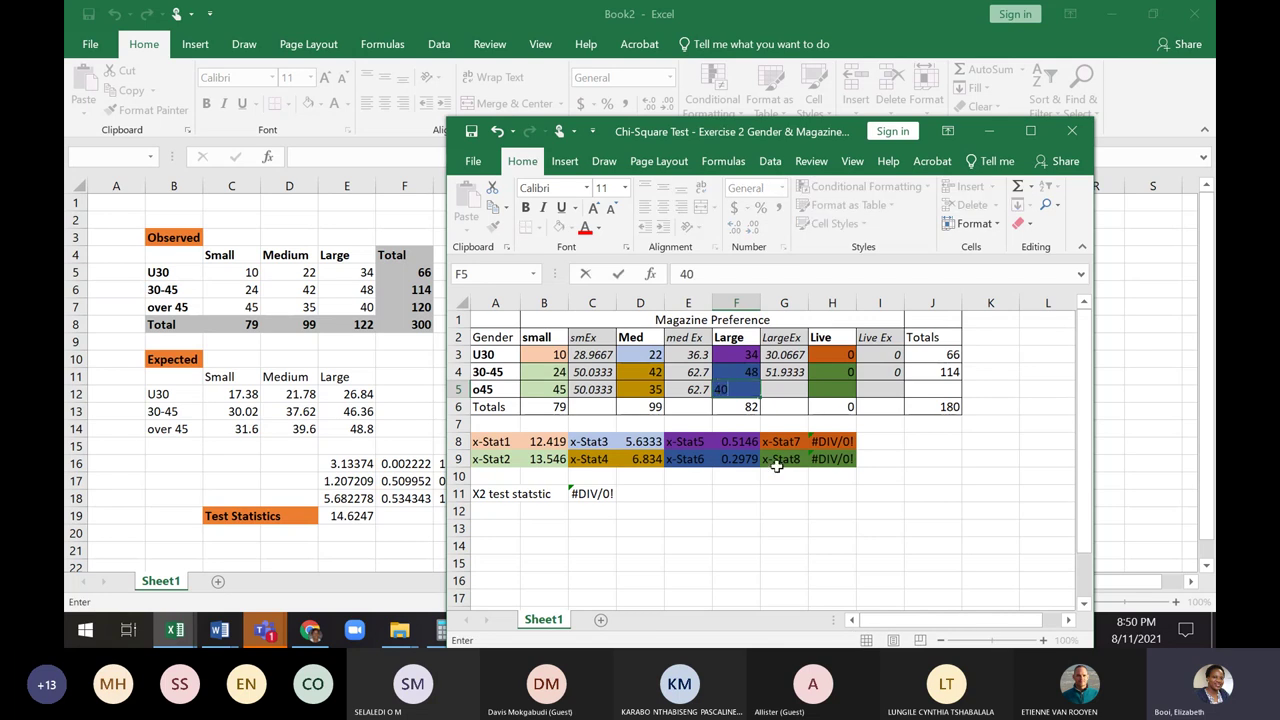
click(812, 423)
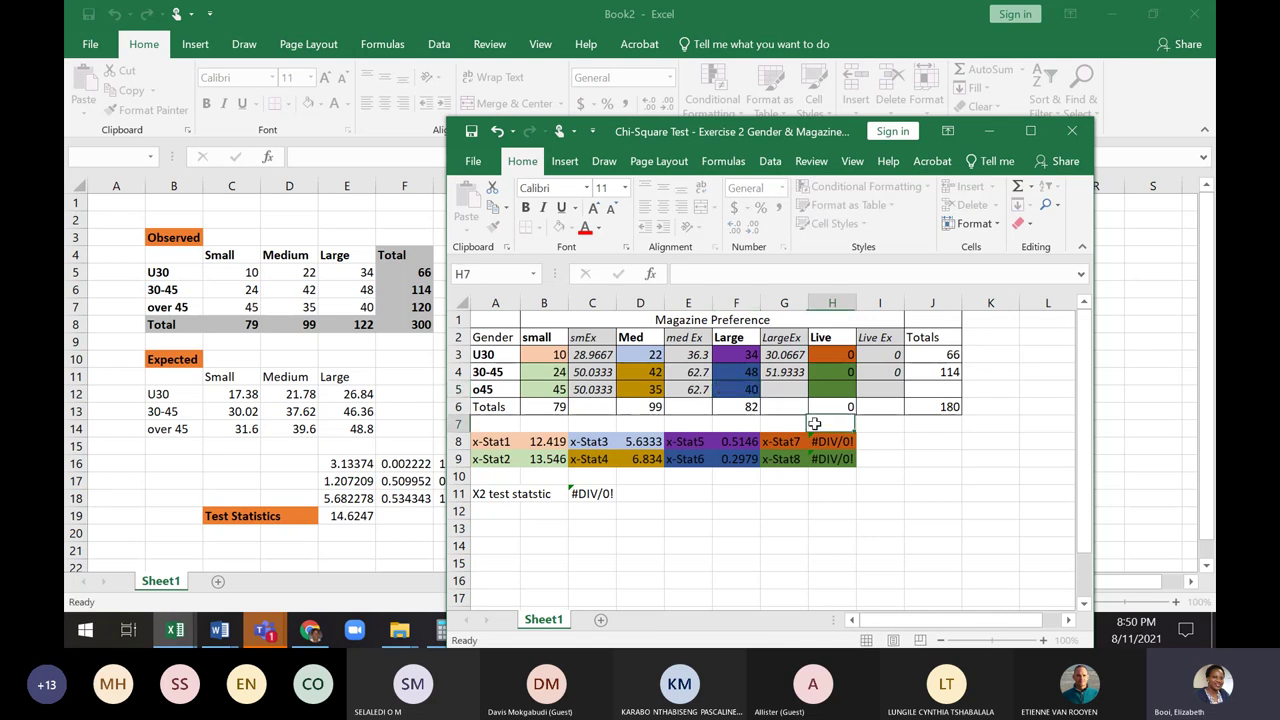
Extend the Large column's total in F6 to include the o45 row, making it =SUM(F3:F5)
double_click(746, 406)
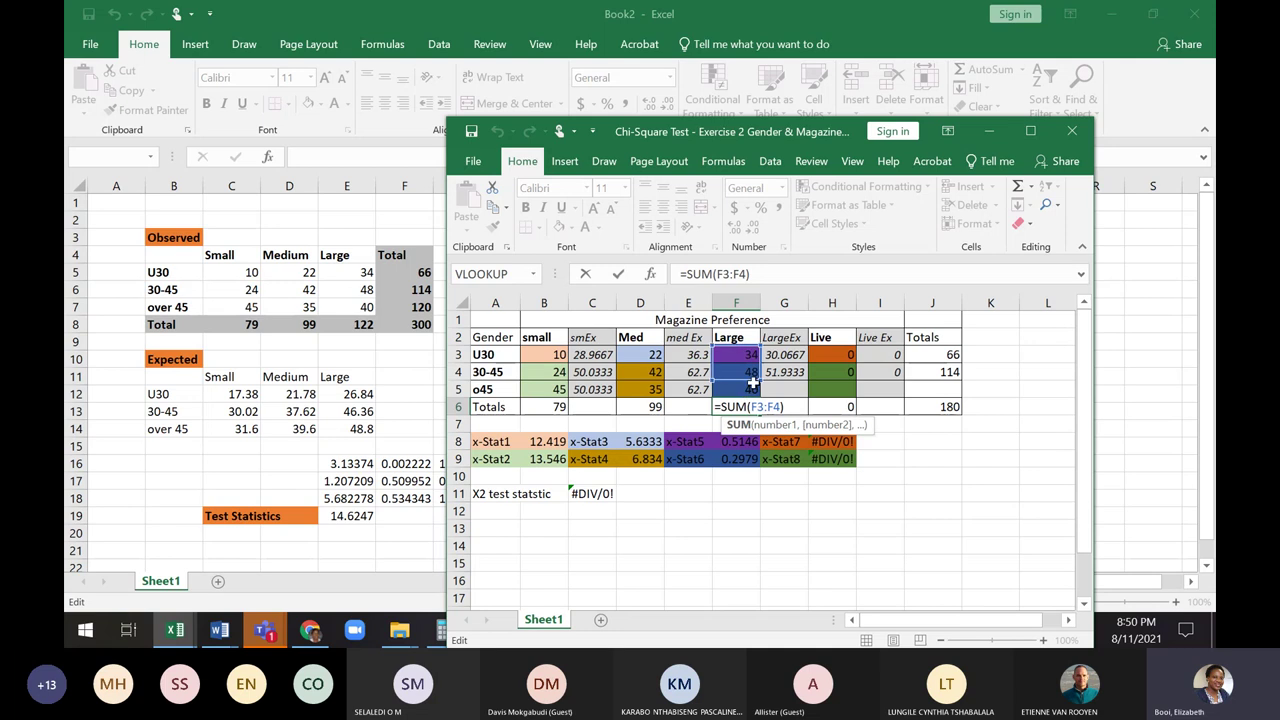
drag(760, 381, 760, 398)
key(Return)
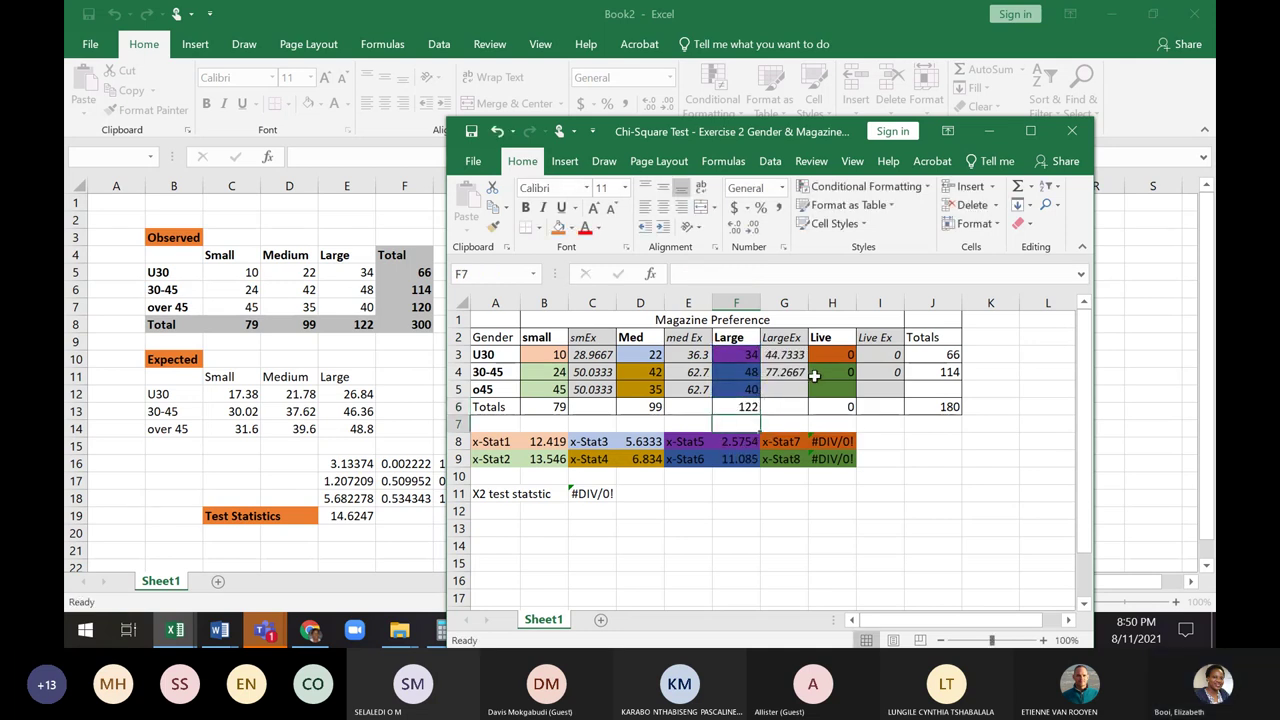
Copy the expected-value formula from G4 into G5 and correct its column total reference so it reads =($J$4*F6)/$J$6
click(803, 372)
drag(808, 376, 805, 398)
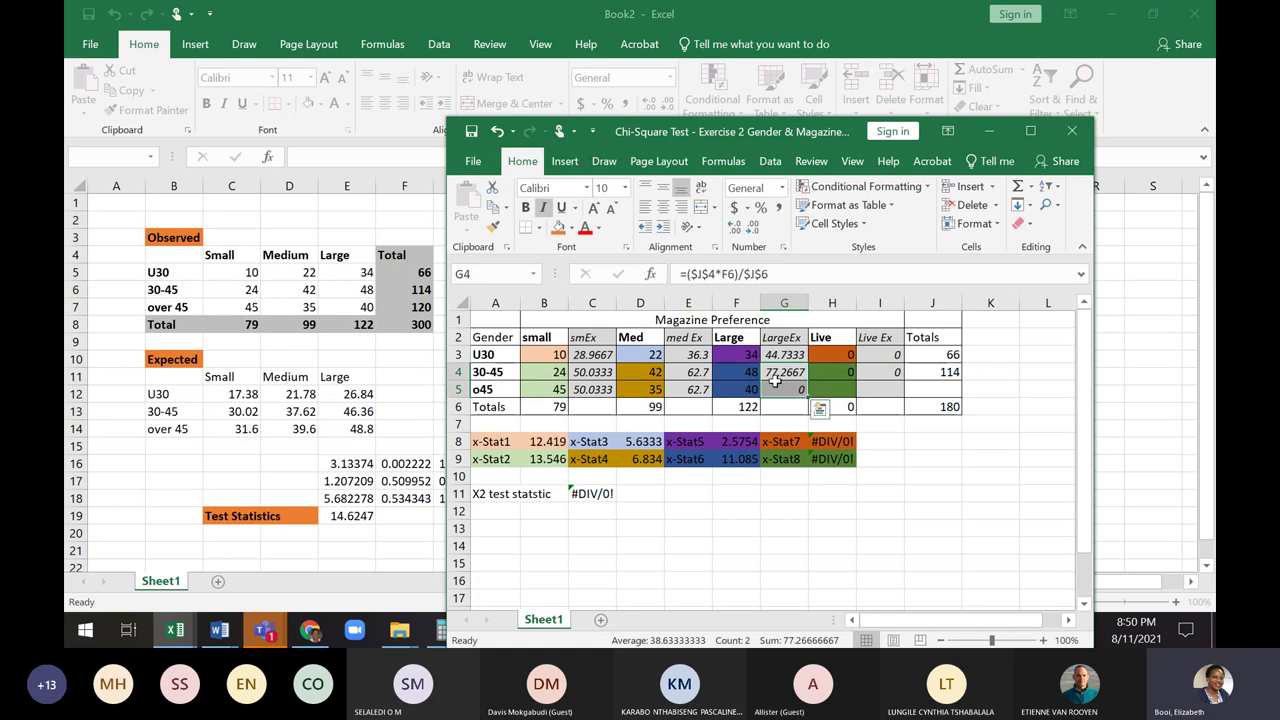
double_click(785, 389)
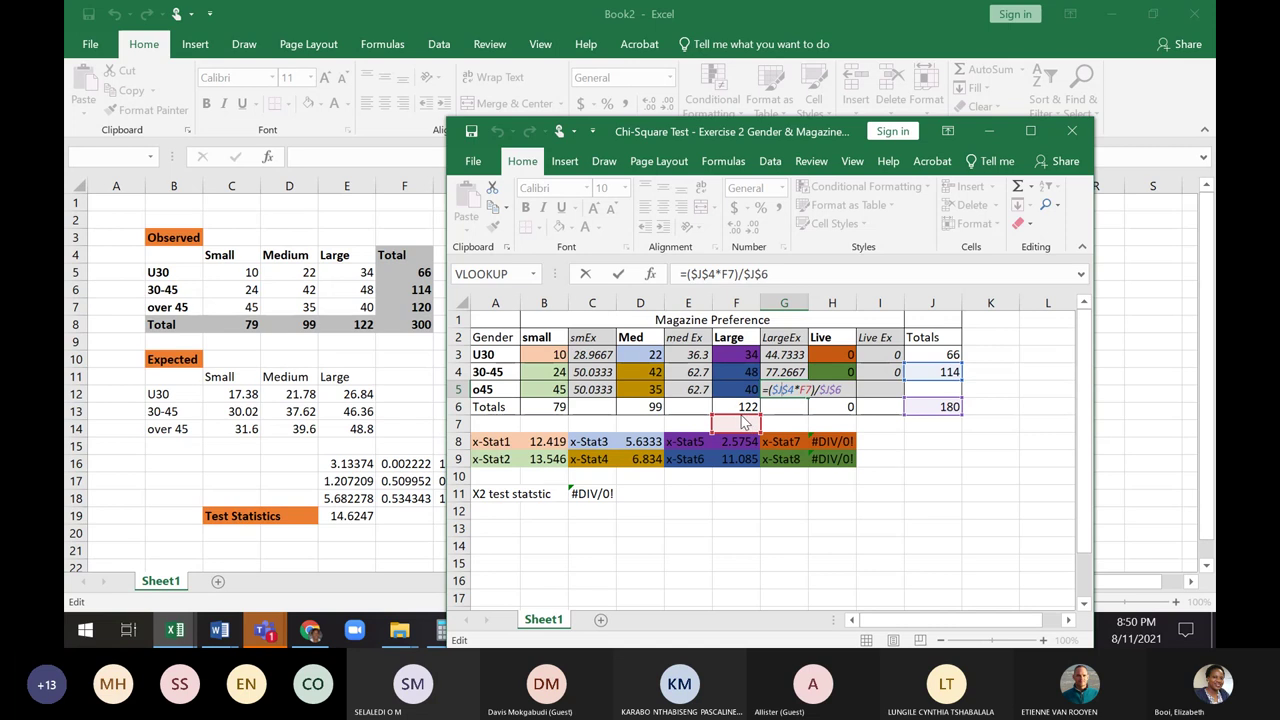
drag(745, 421, 748, 406)
key(Return)
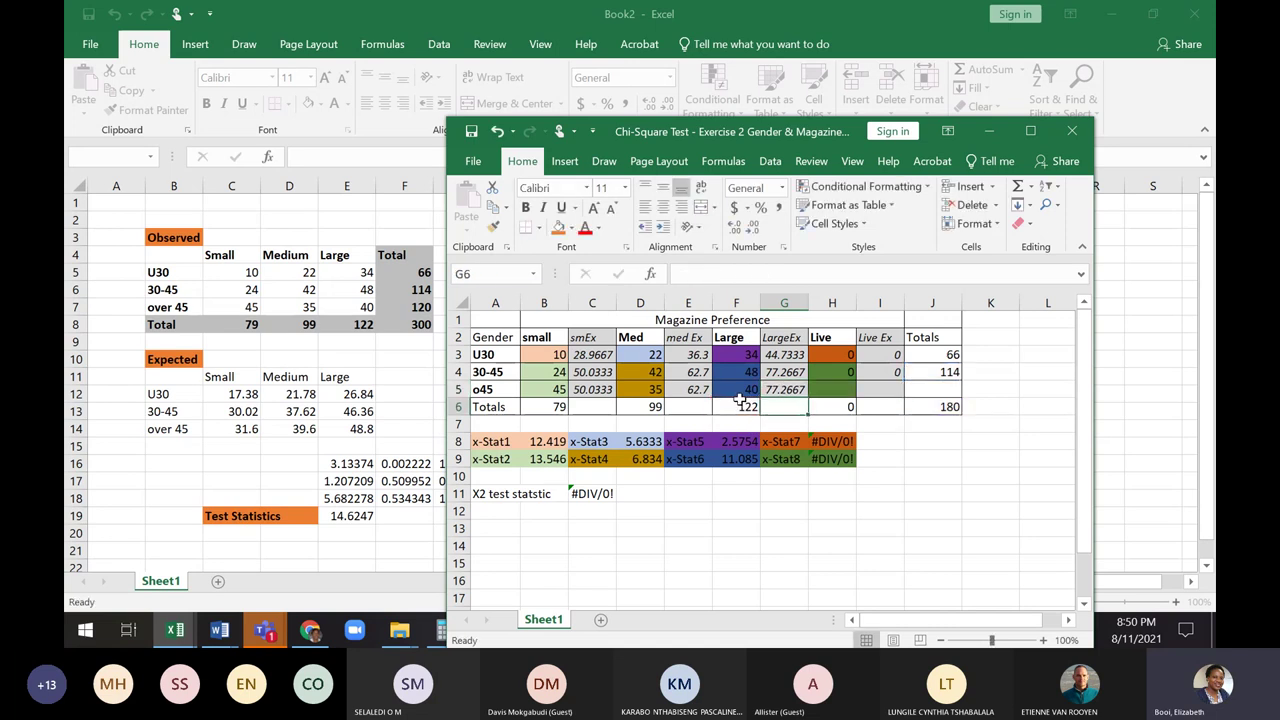
click(840, 440)
click(1121, 357)
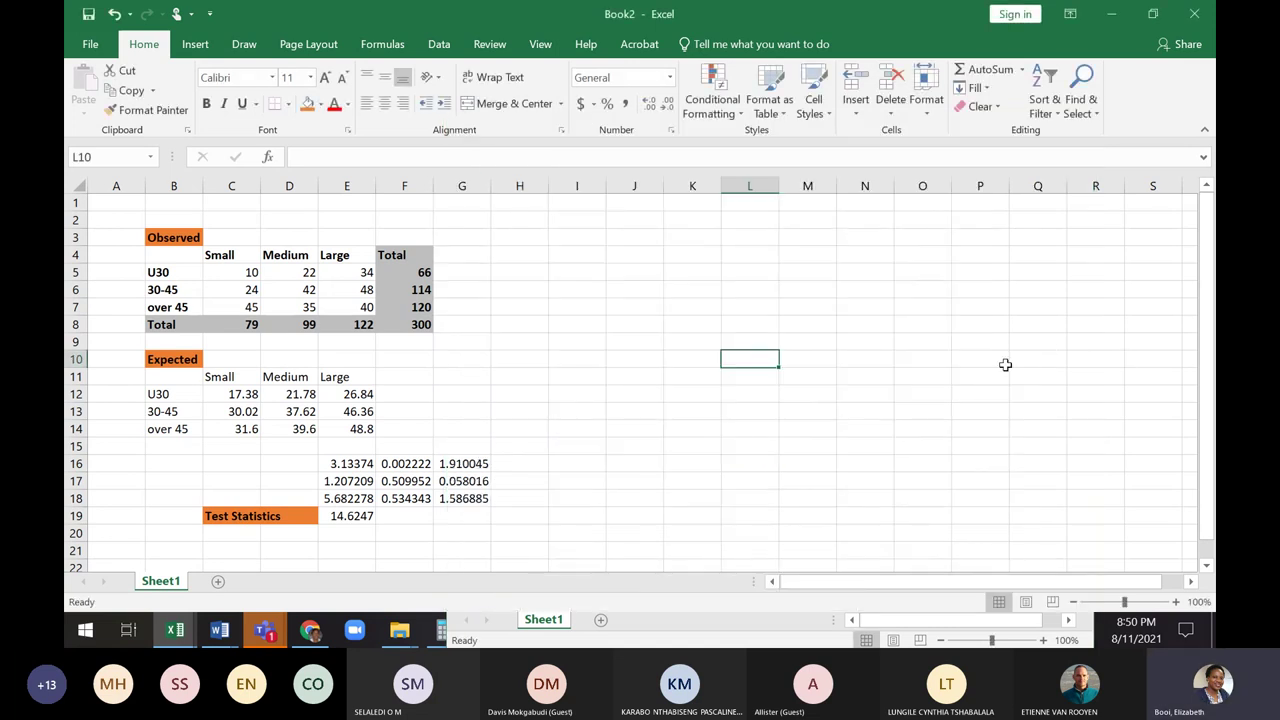
click(334, 309)
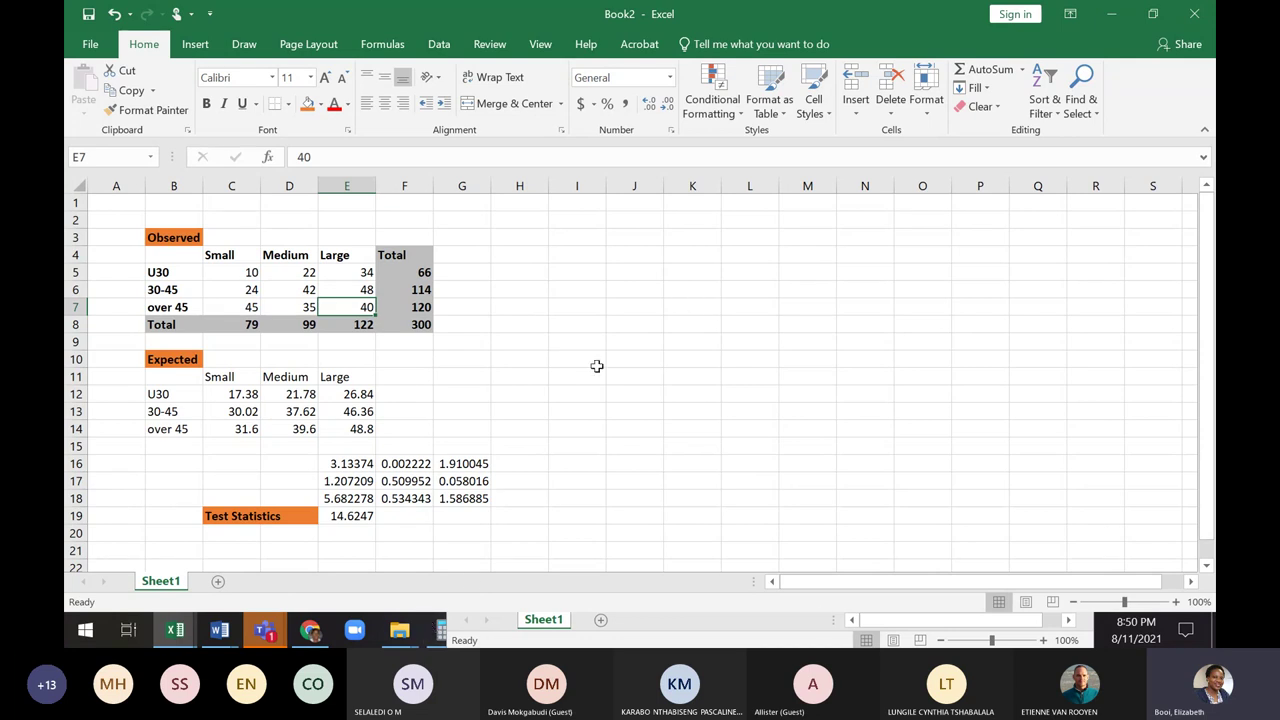
mouse_move(176, 635)
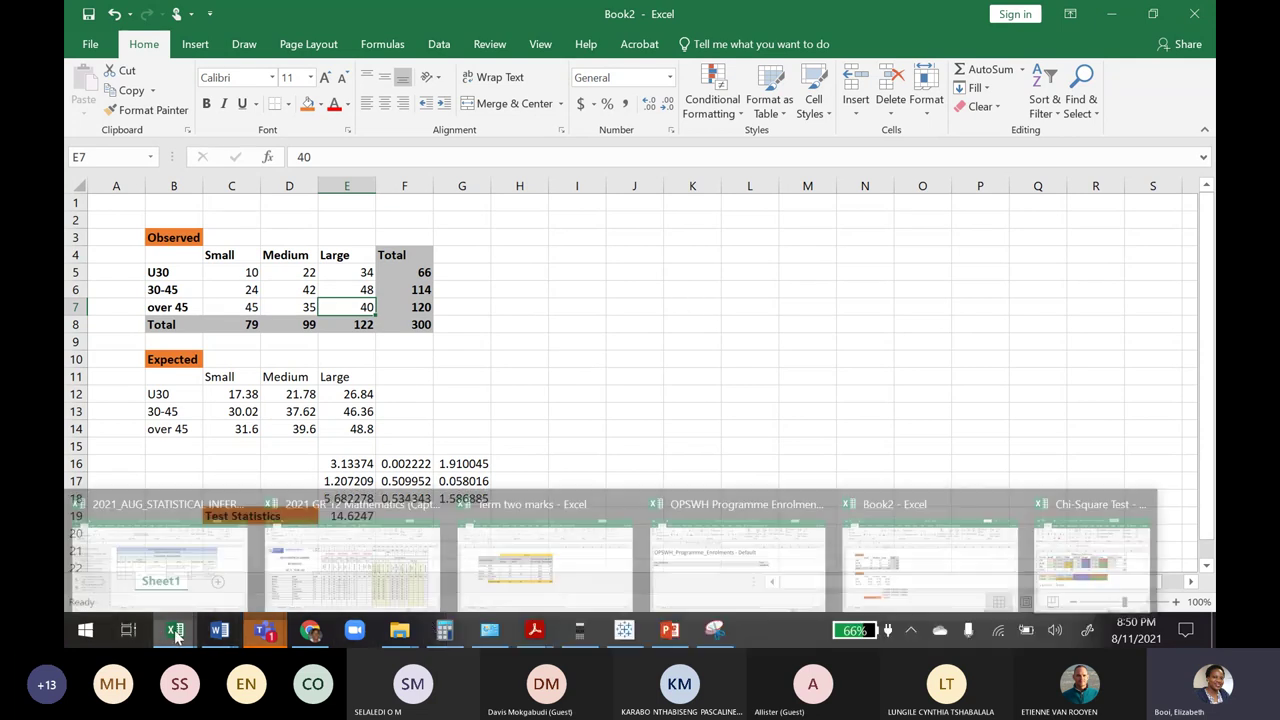
click(1060, 587)
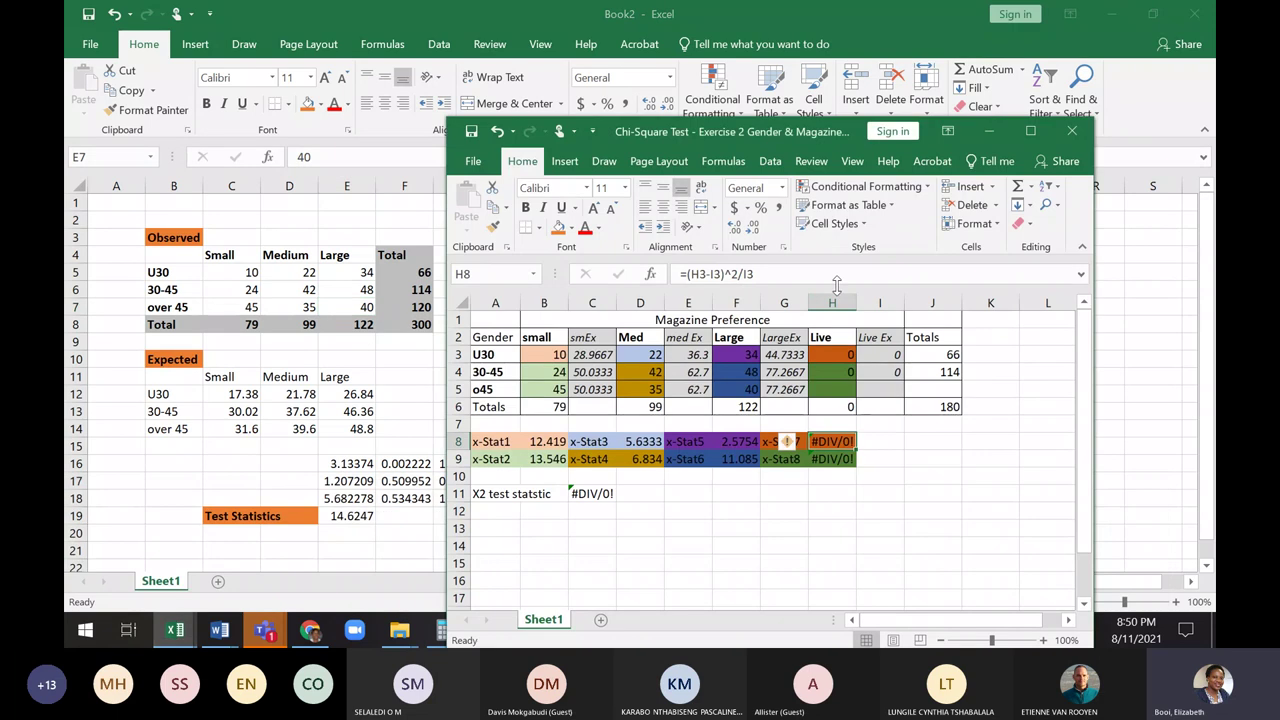
Copy the row total formula from J4 into J5 for the o45 age group
click(1025, 394)
click(927, 405)
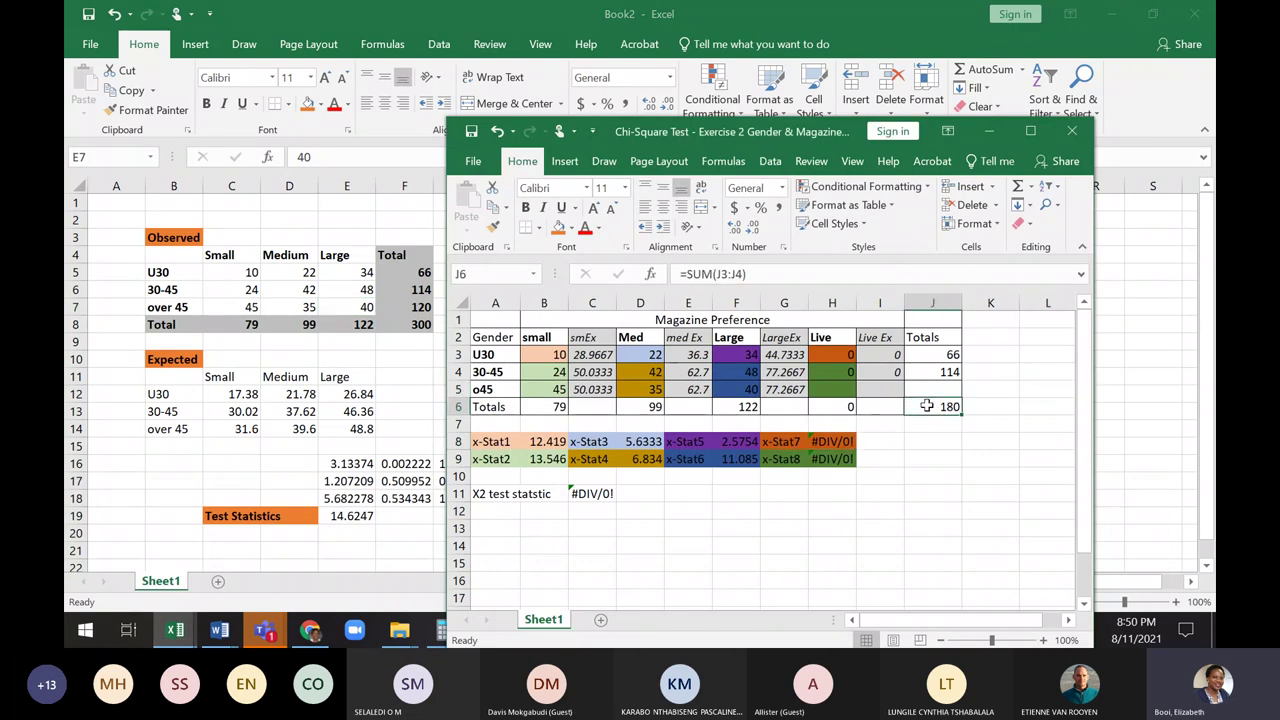
click(931, 390)
click(948, 371)
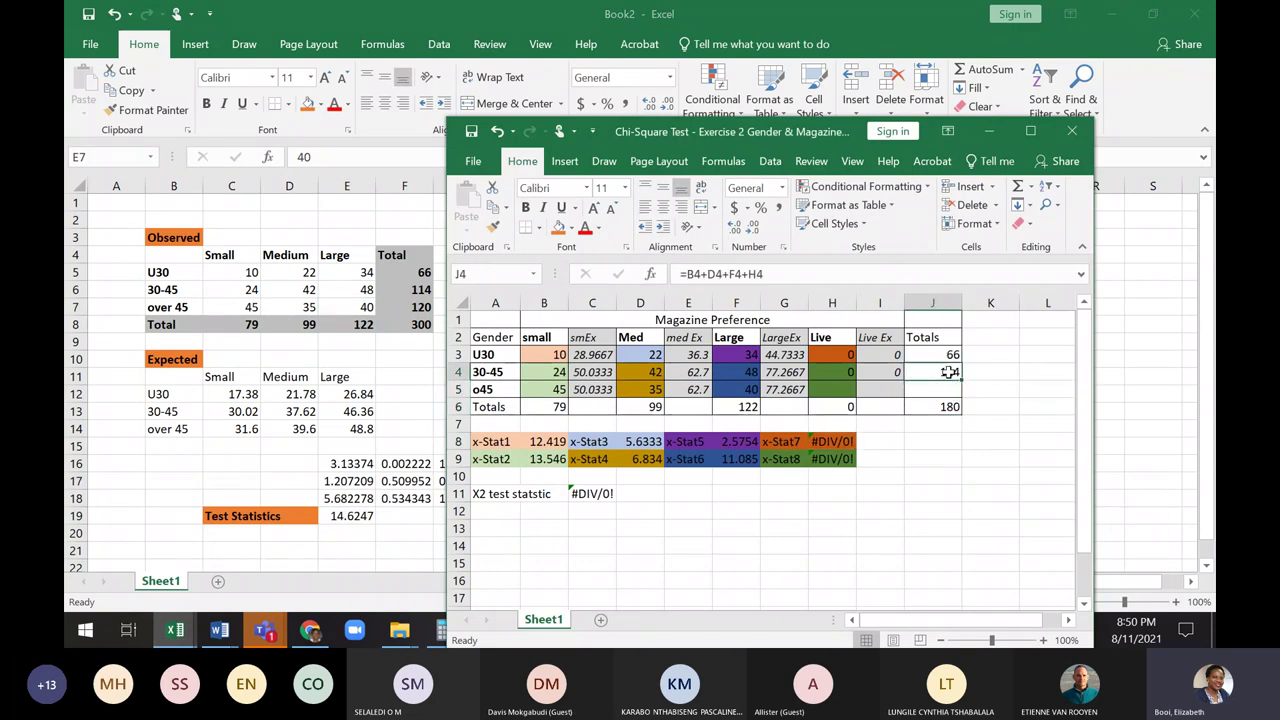
drag(960, 380, 957, 403)
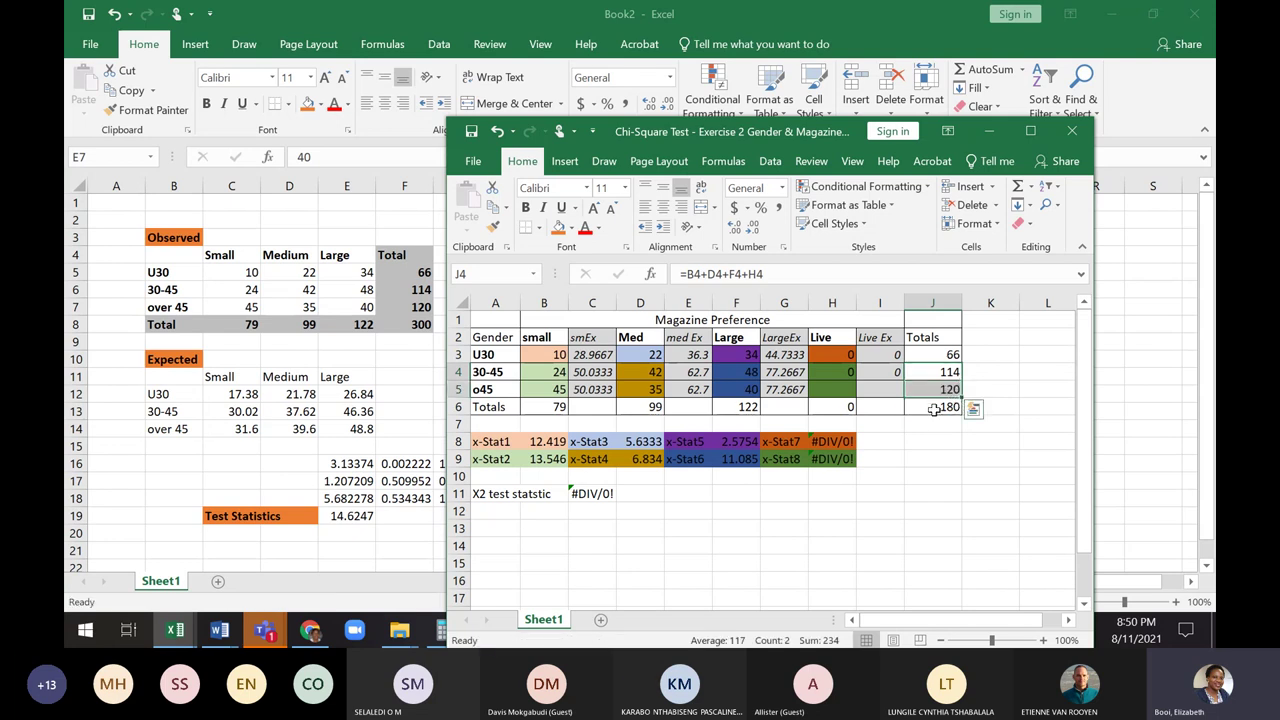
Extend the grand total in J6 to include the o45 row, making it =SUM(J3:J5)
double_click(933, 407)
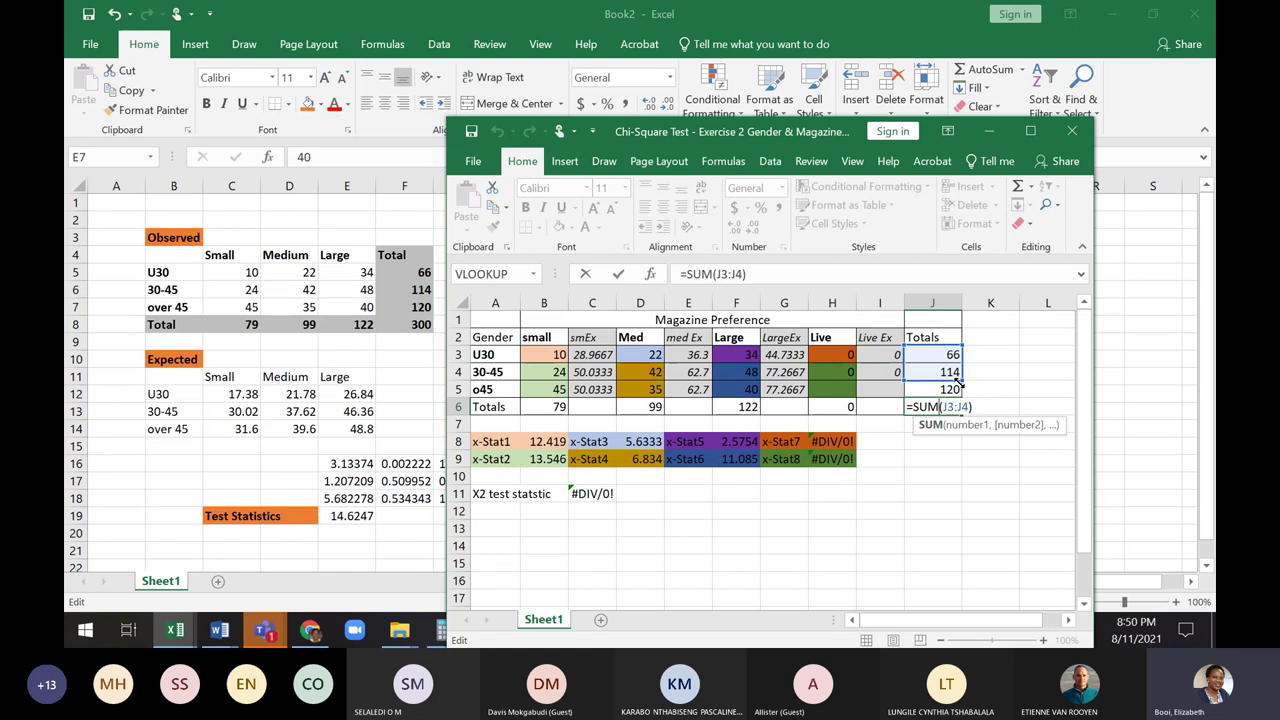
drag(958, 381, 960, 397)
key(Return)
click(995, 392)
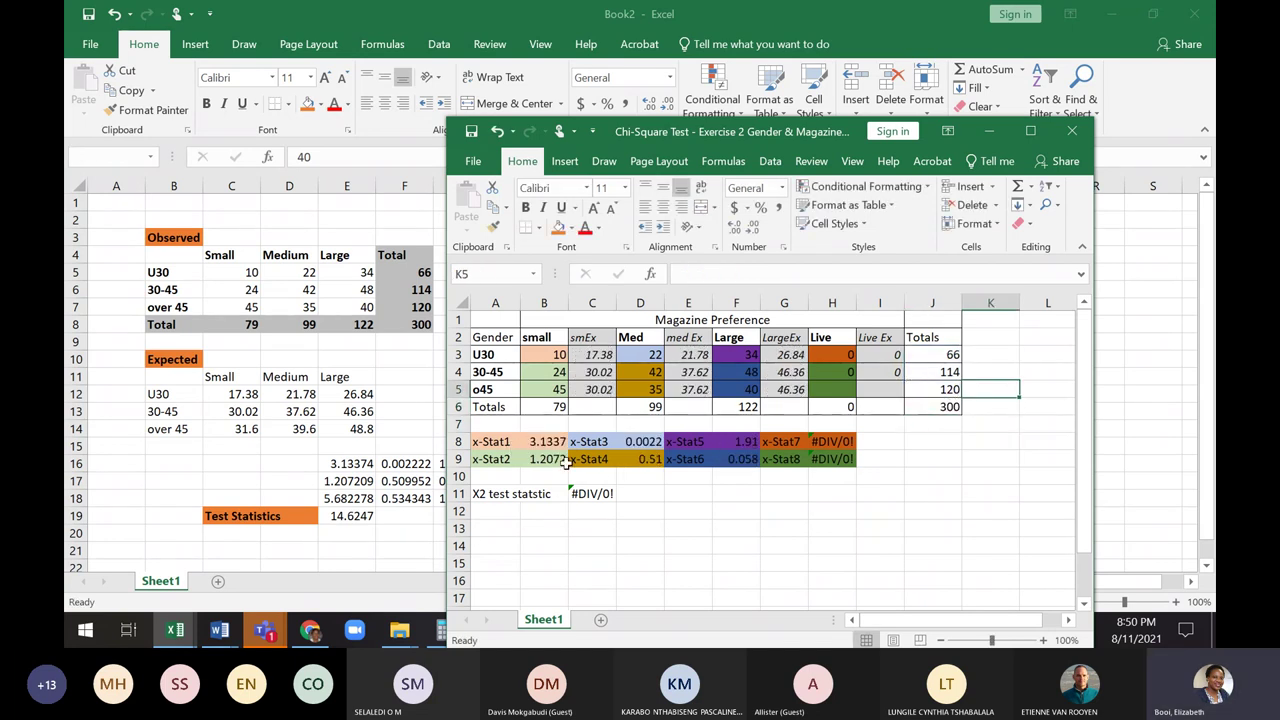
Extend the x-Stat labels from A9, C9 and E9 into row 10 as x-Stat3, x-Stat5 and x-Stat7
click(849, 476)
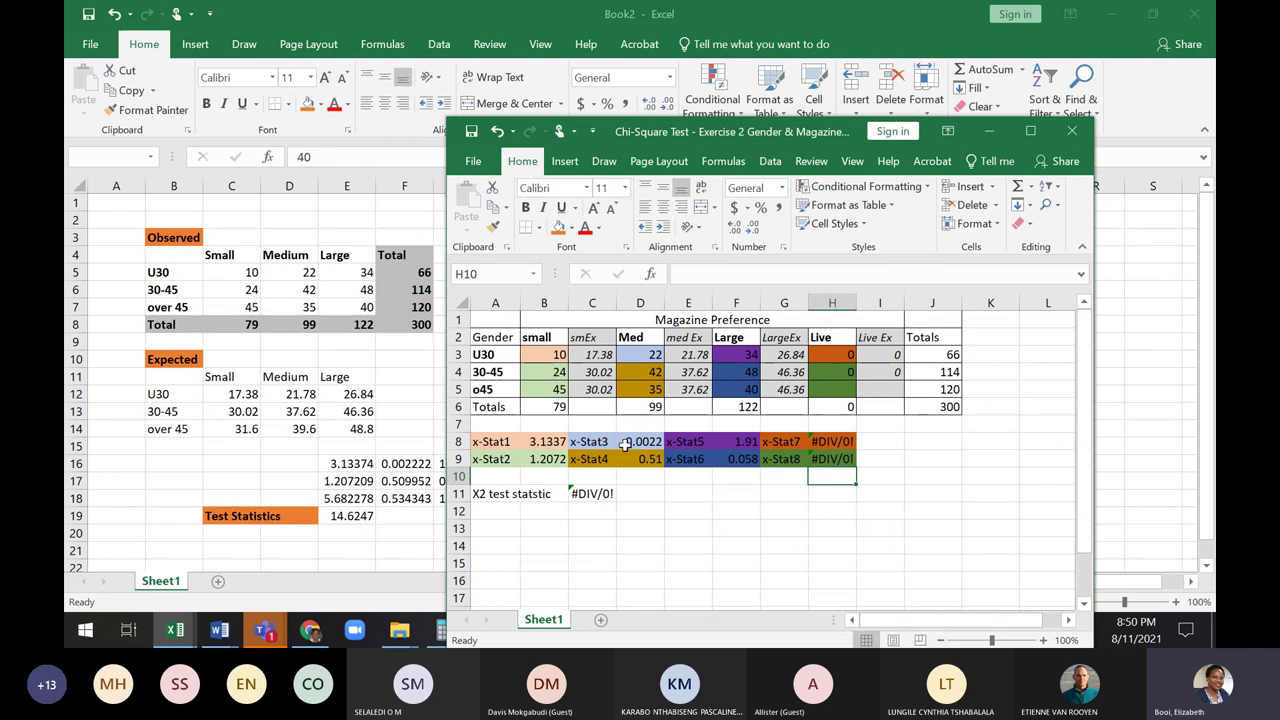
click(492, 446)
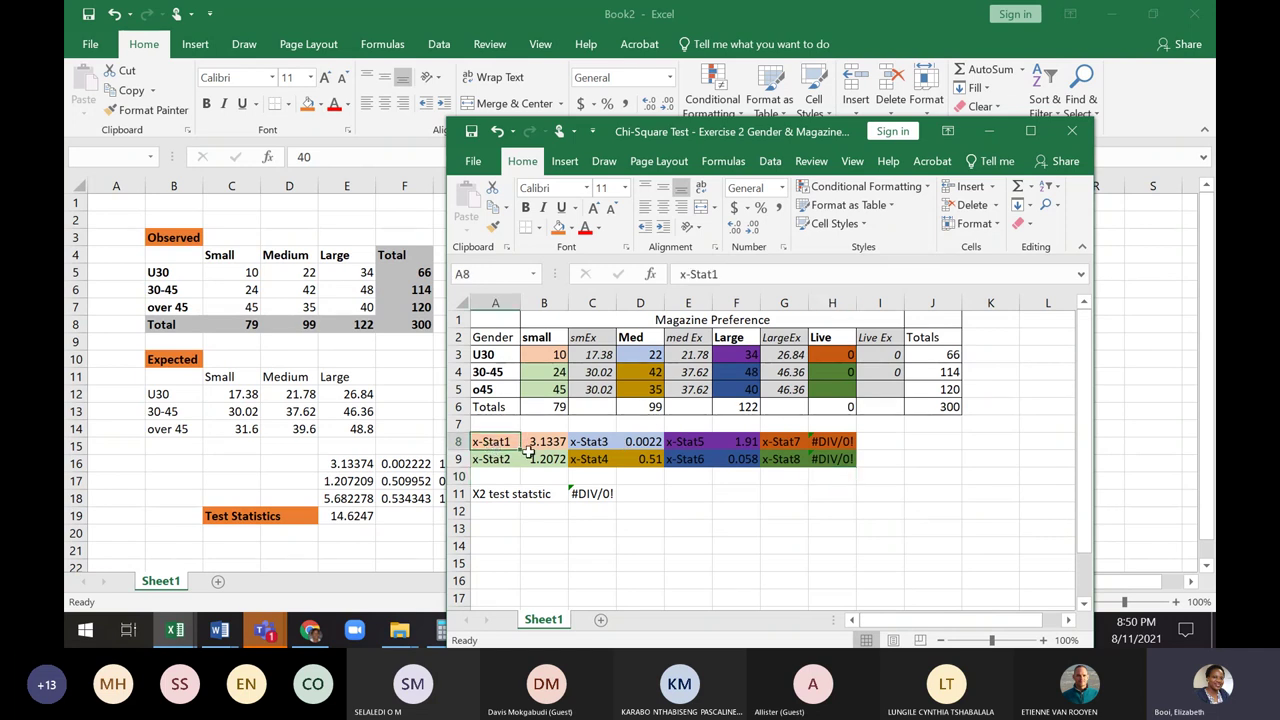
click(488, 459)
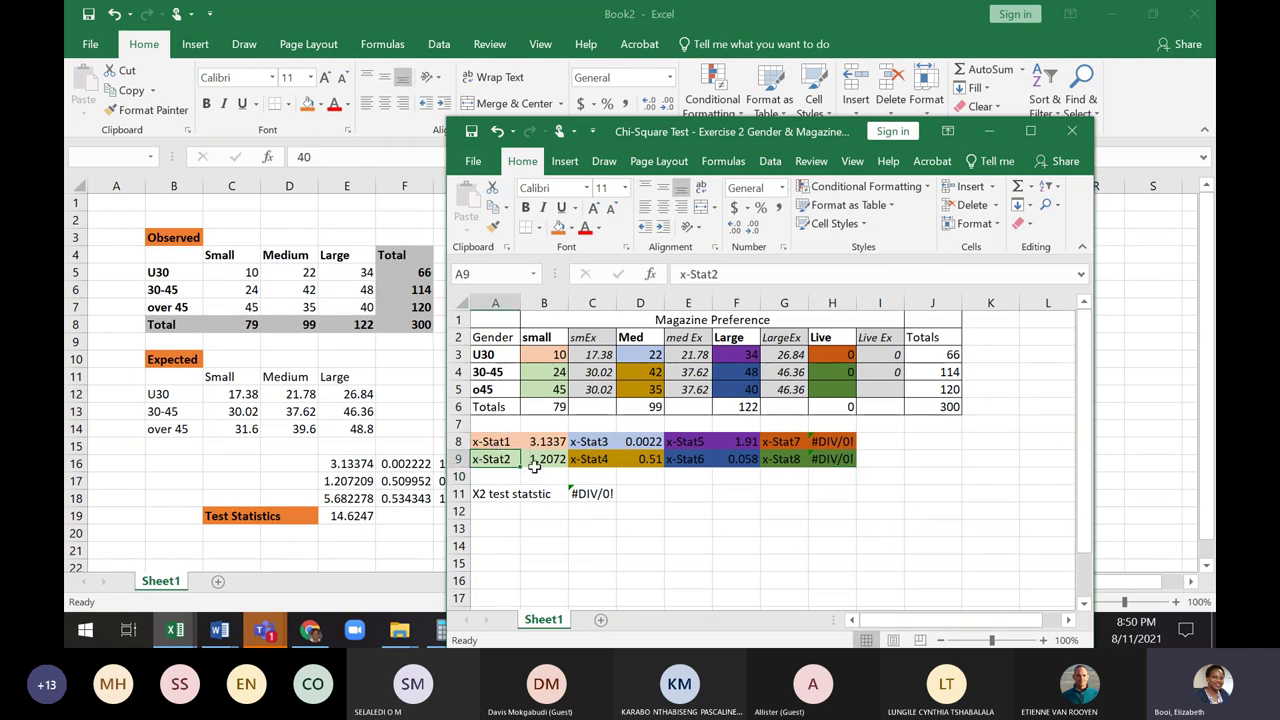
drag(519, 466, 524, 485)
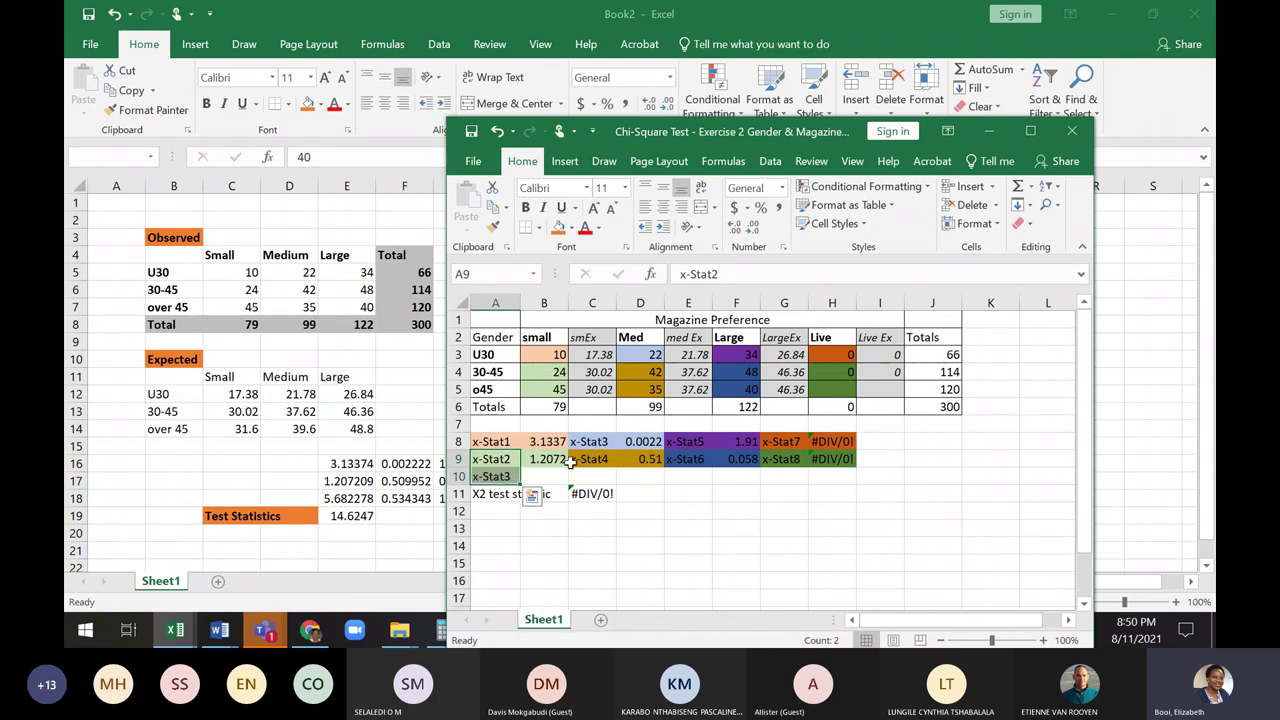
click(548, 458)
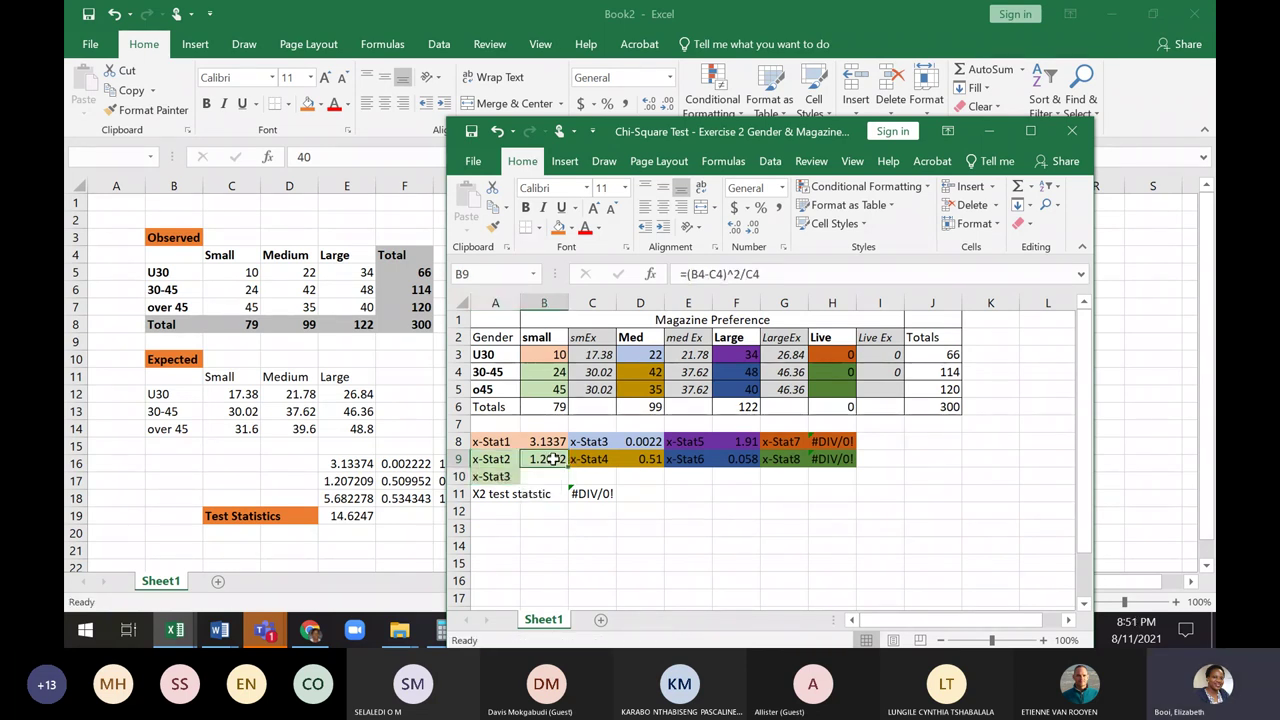
drag(553, 458, 708, 460)
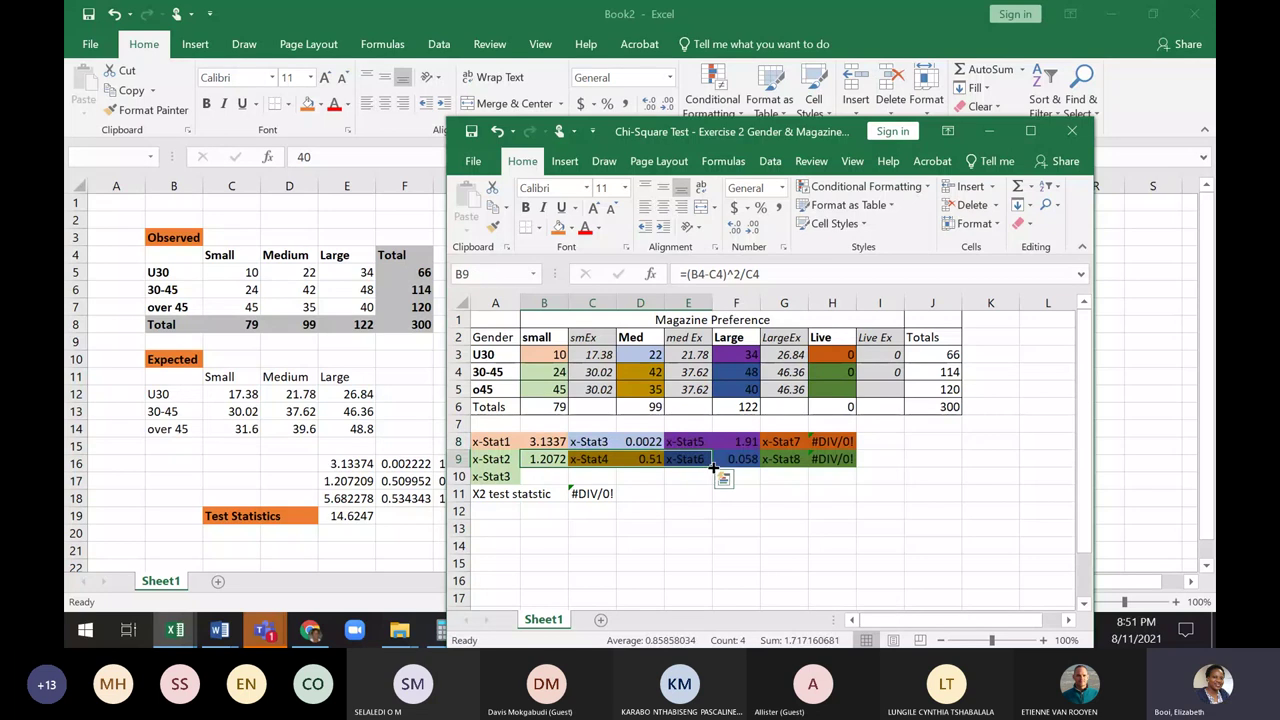
click(780, 460)
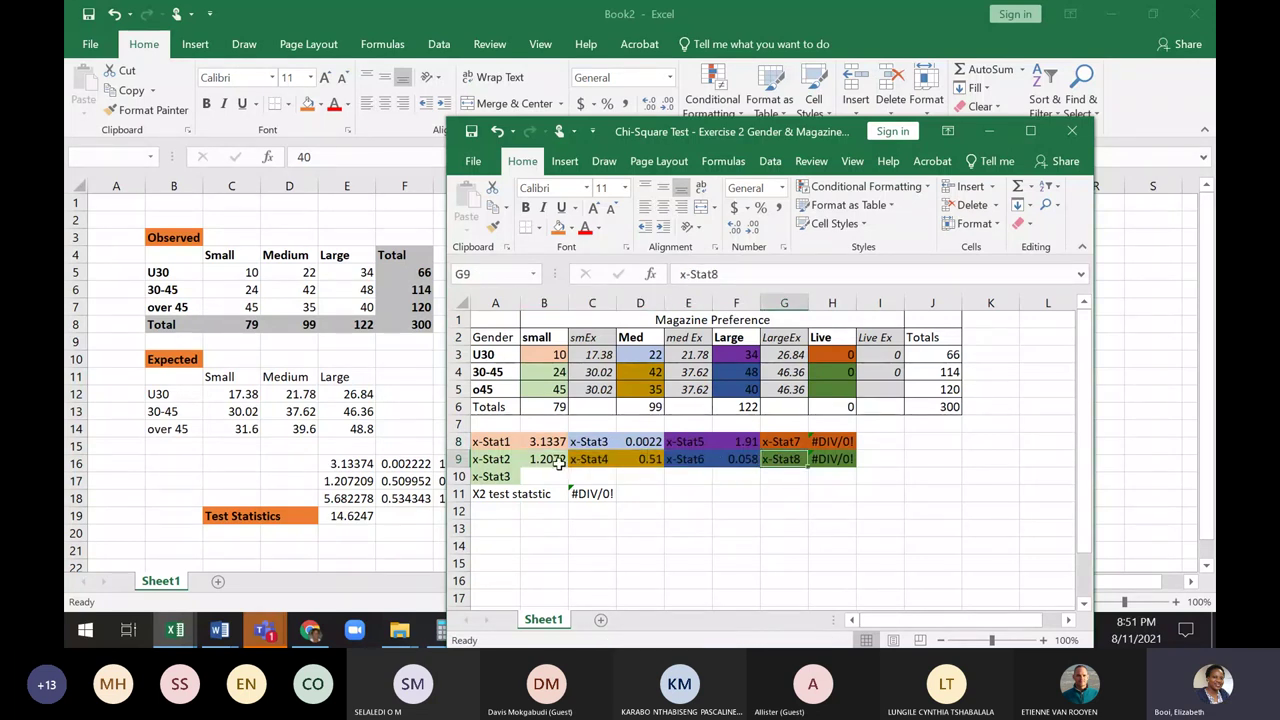
click(588, 459)
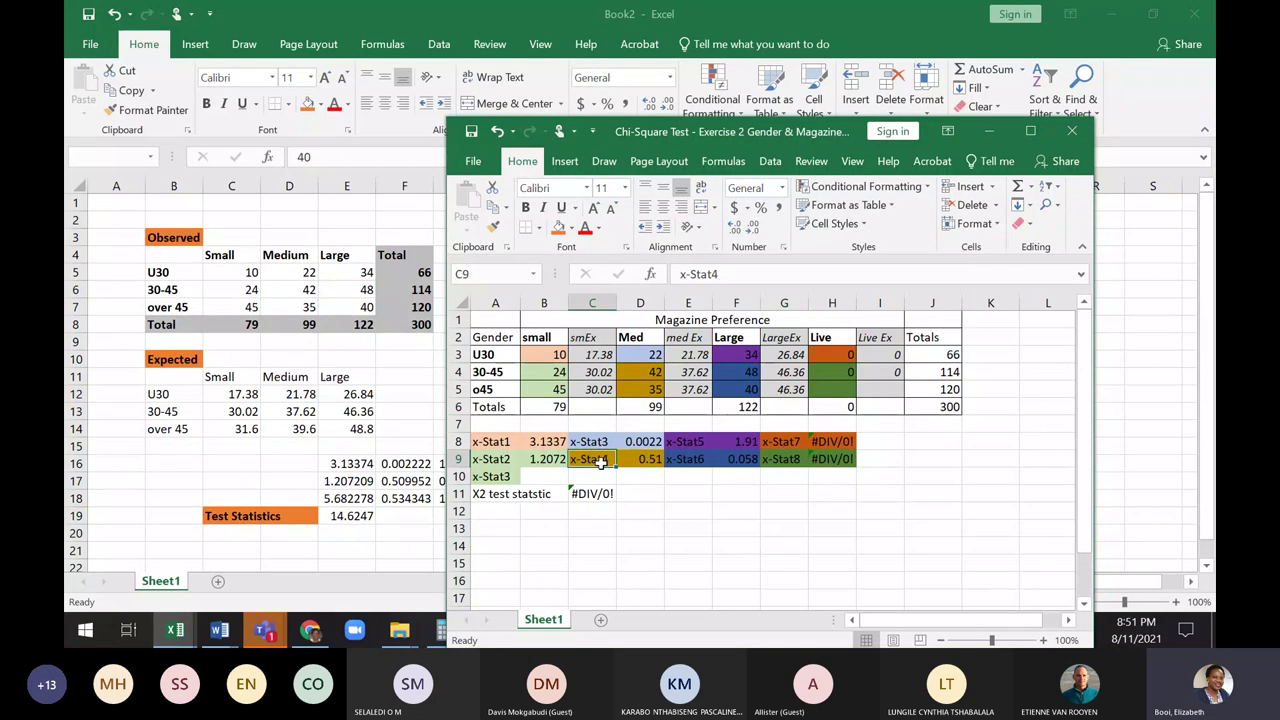
drag(614, 467, 627, 478)
click(697, 460)
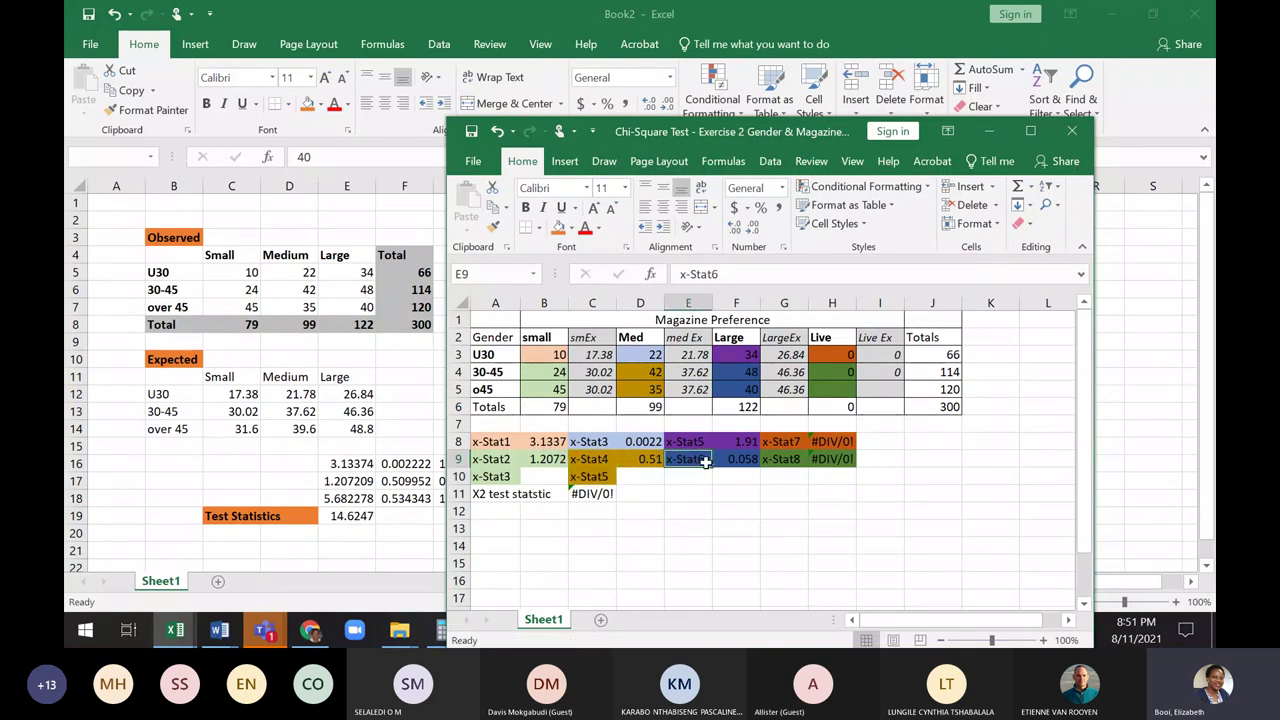
drag(706, 462, 710, 480)
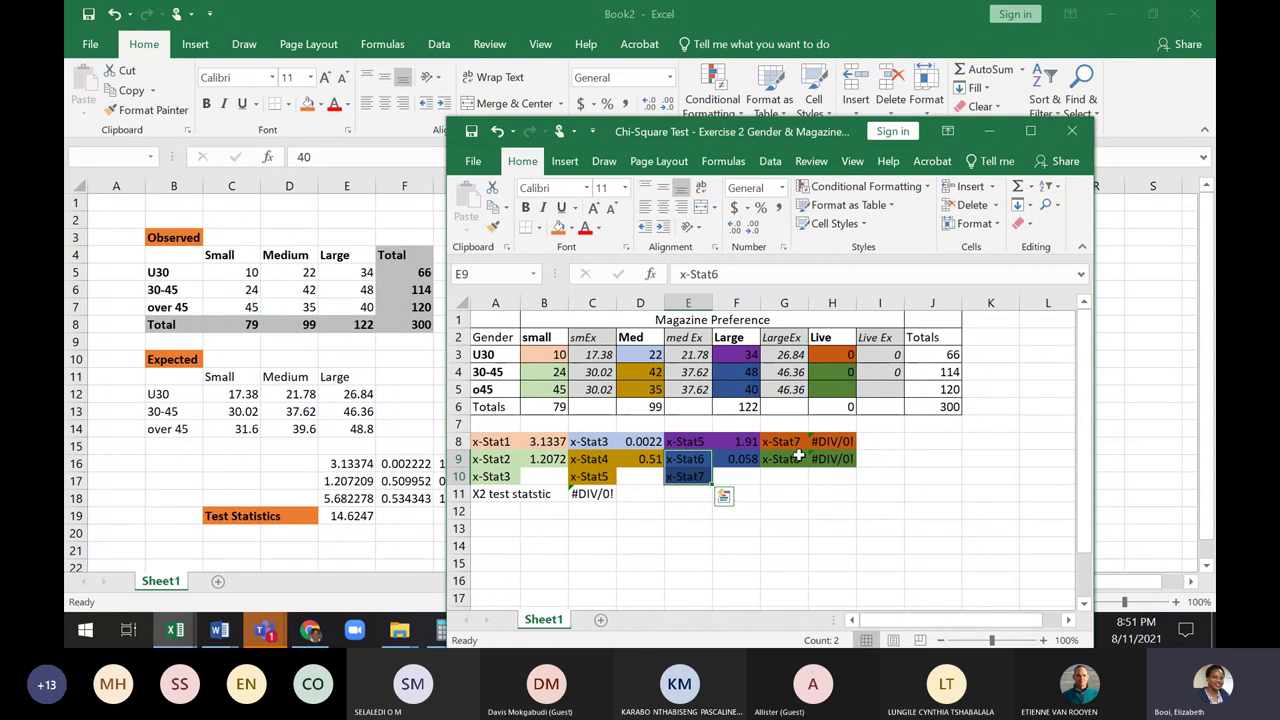
click(799, 457)
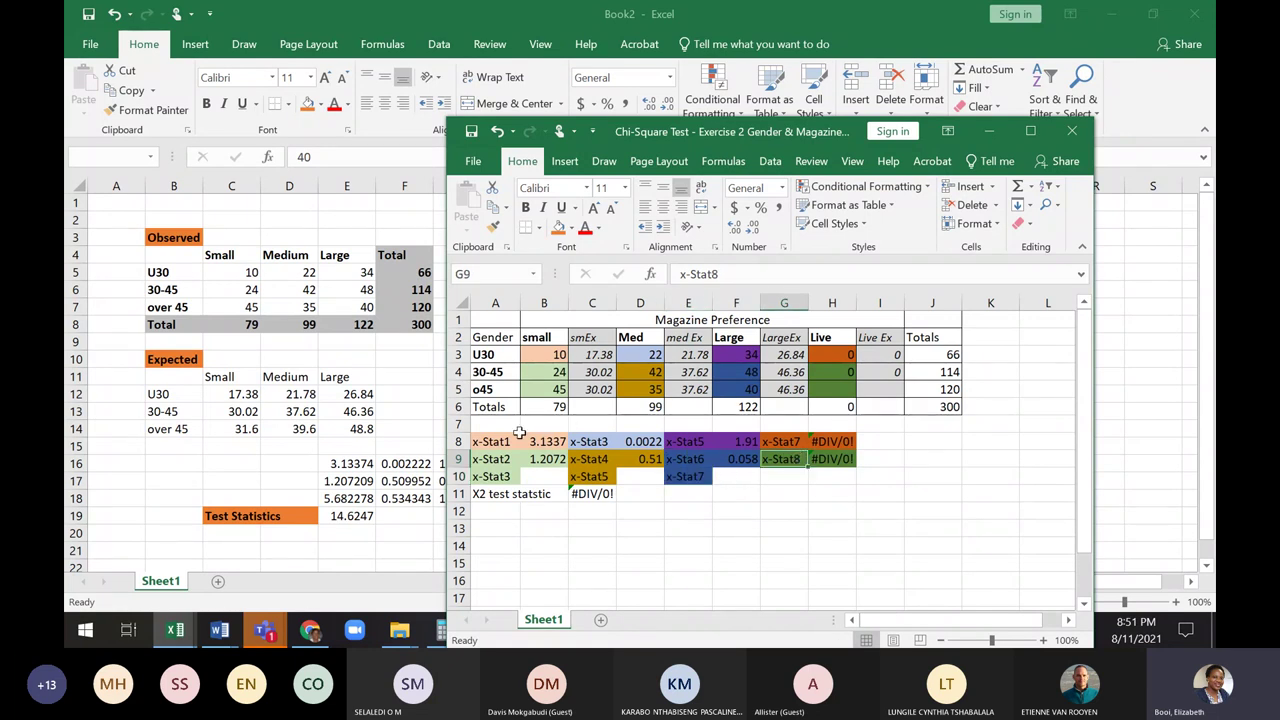
Check the x-Stat1 formula in B8, and copy the small column's statistic formula from B9 into B10 for the o45 group
click(545, 441)
double_click(545, 441)
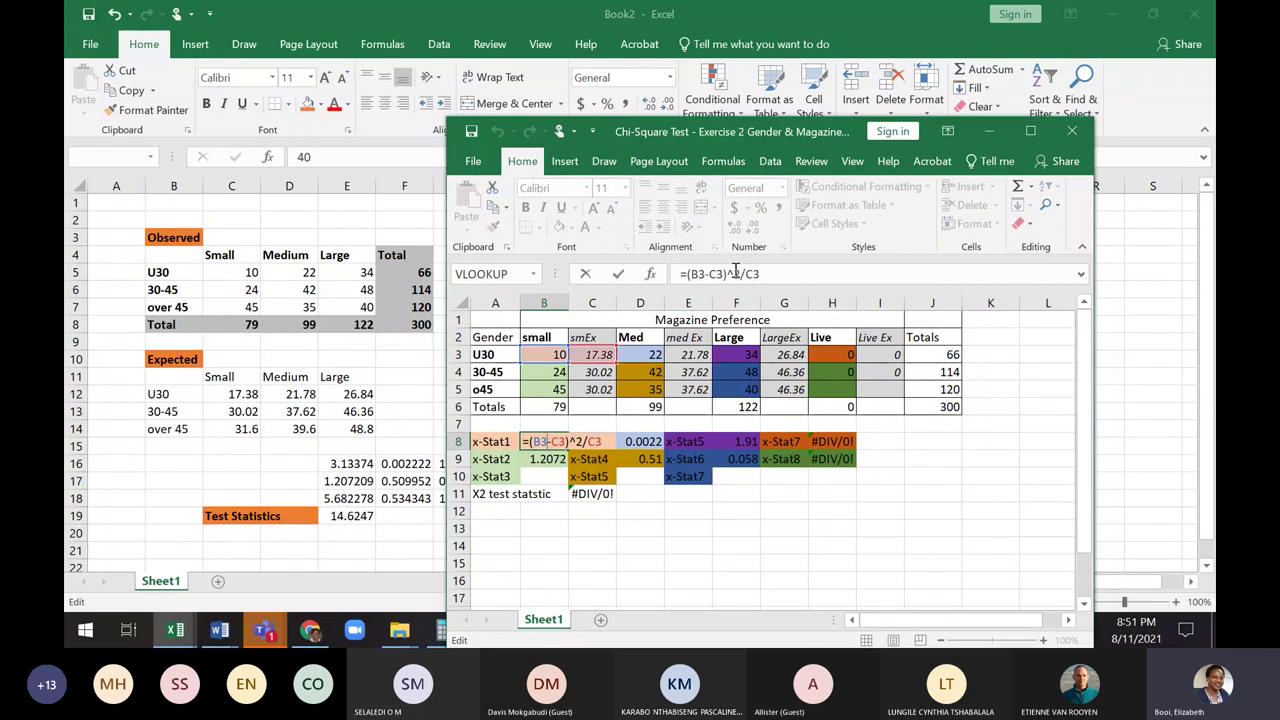
click(652, 535)
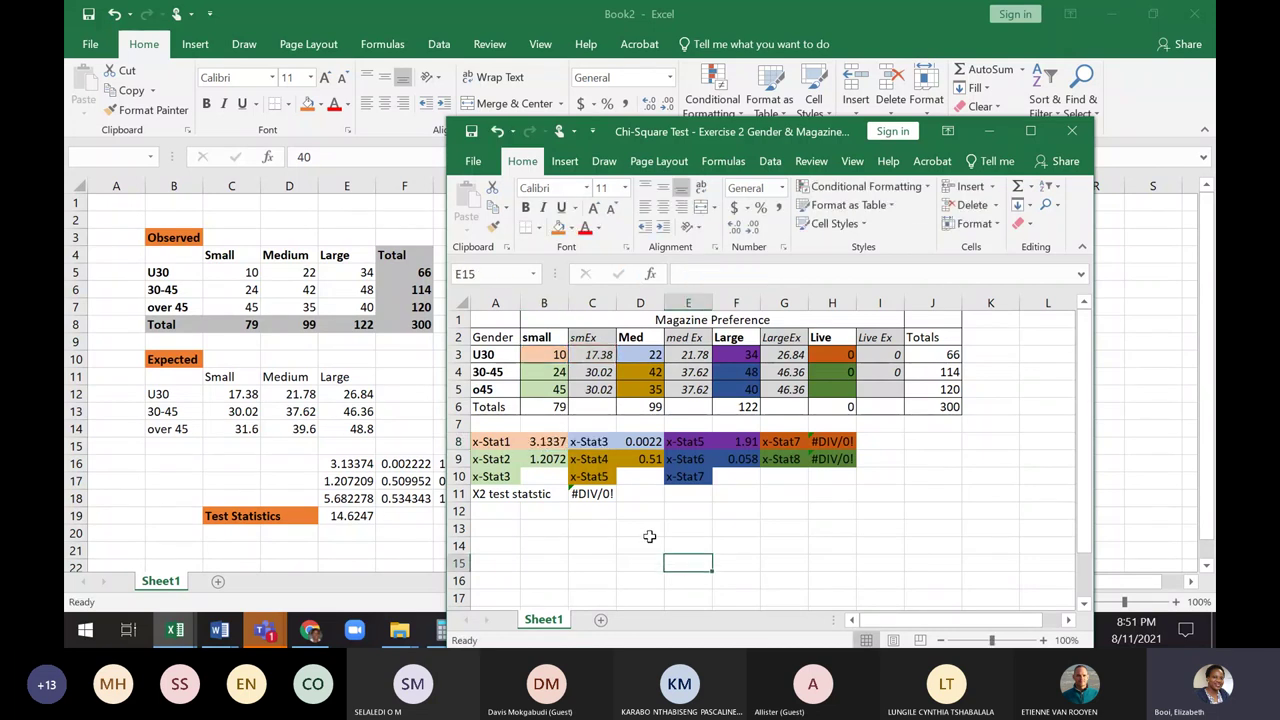
click(560, 458)
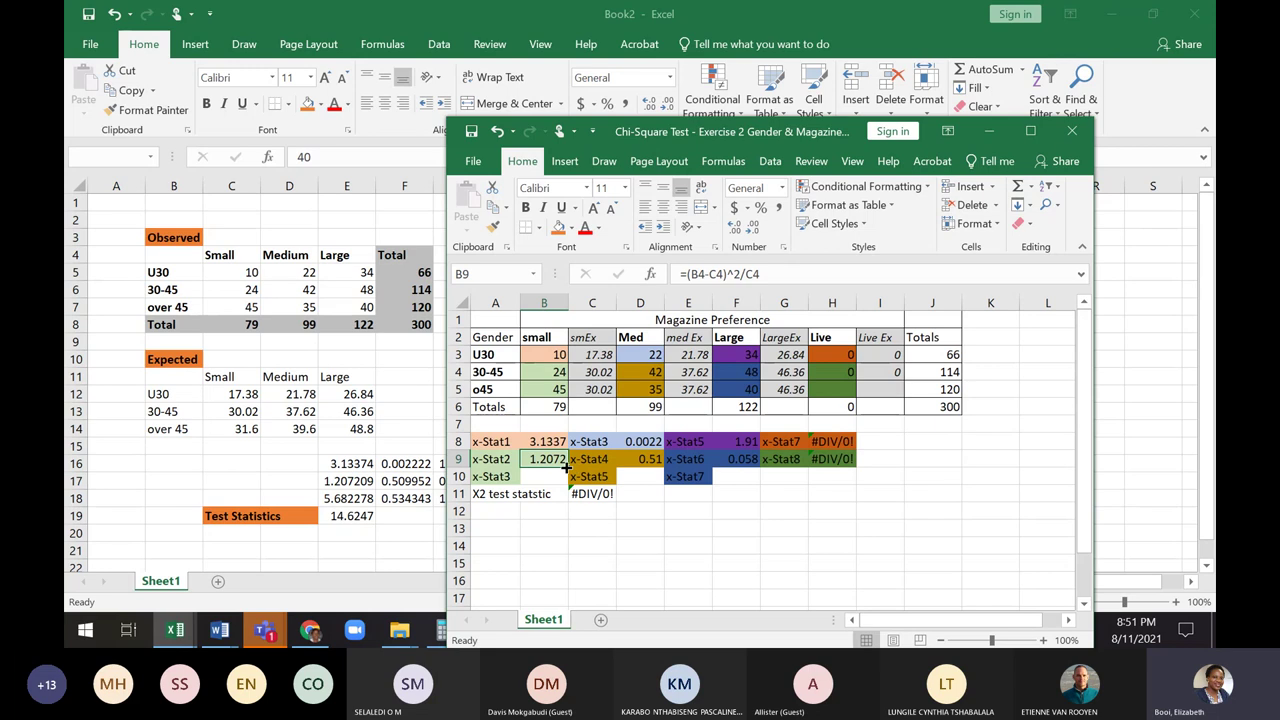
drag(566, 467, 566, 484)
click(765, 480)
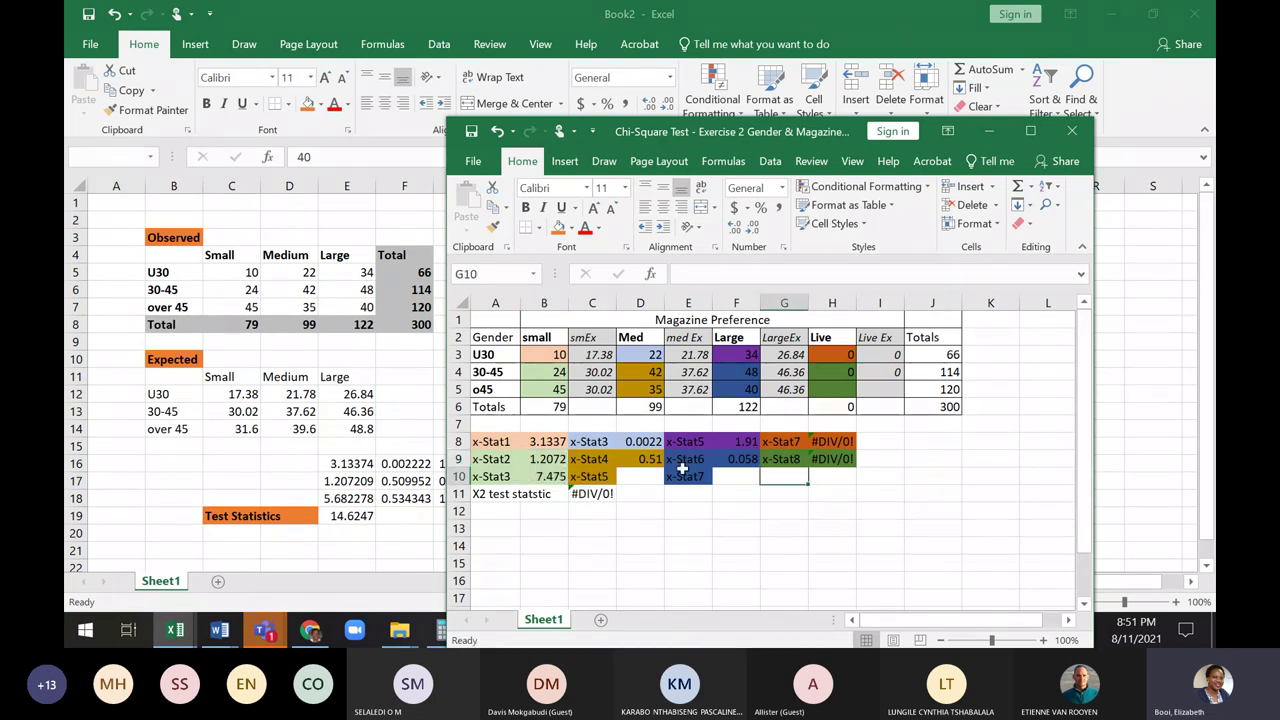
Copy the Med and Large statistic formulas from D9 and F9 into D10 and F10 for the o45 group
click(643, 459)
drag(664, 467, 664, 485)
double_click(560, 478)
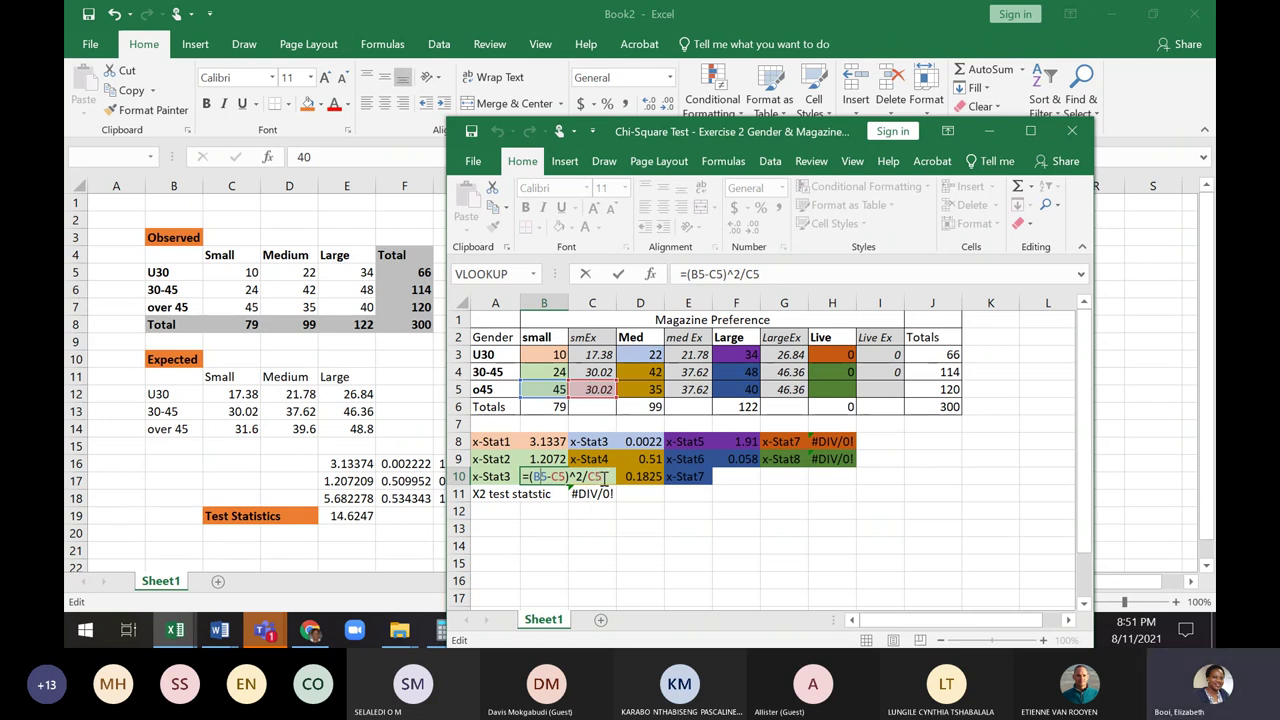
click(730, 528)
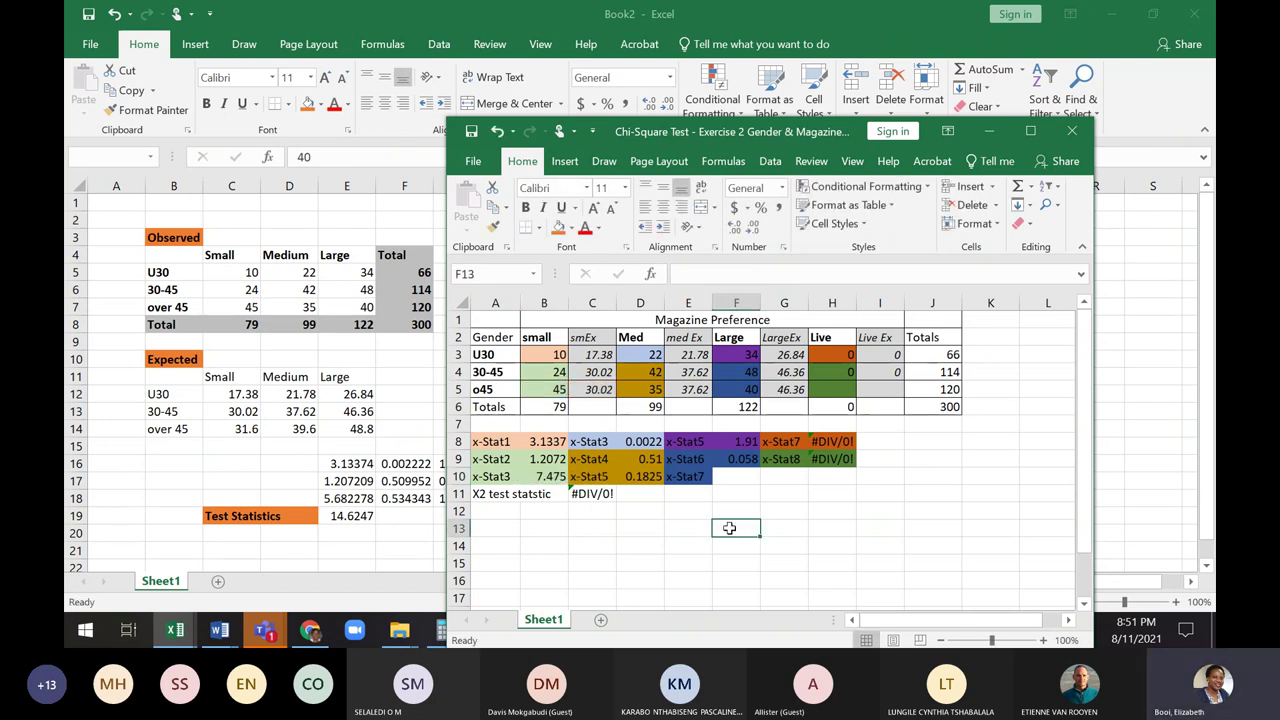
click(630, 475)
click(735, 461)
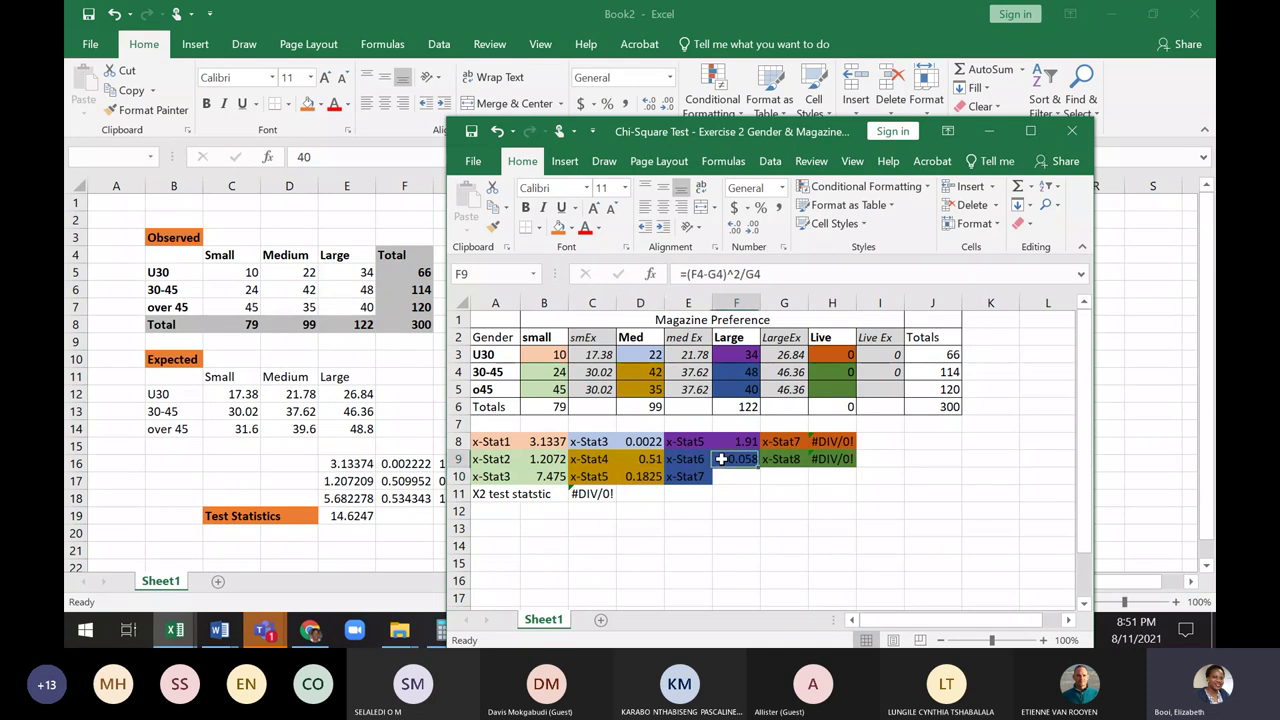
drag(760, 468, 760, 486)
click(737, 510)
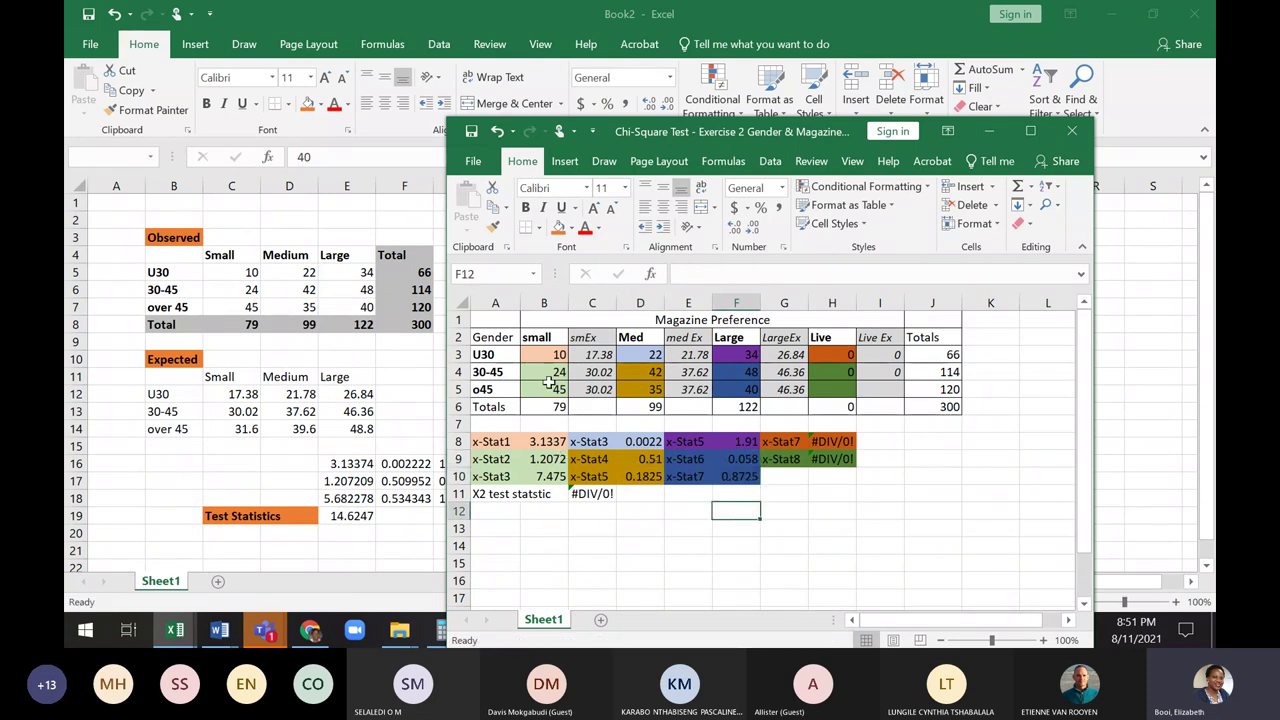
Hide the unused Live and Live Ex columns, H and I
click(828, 477)
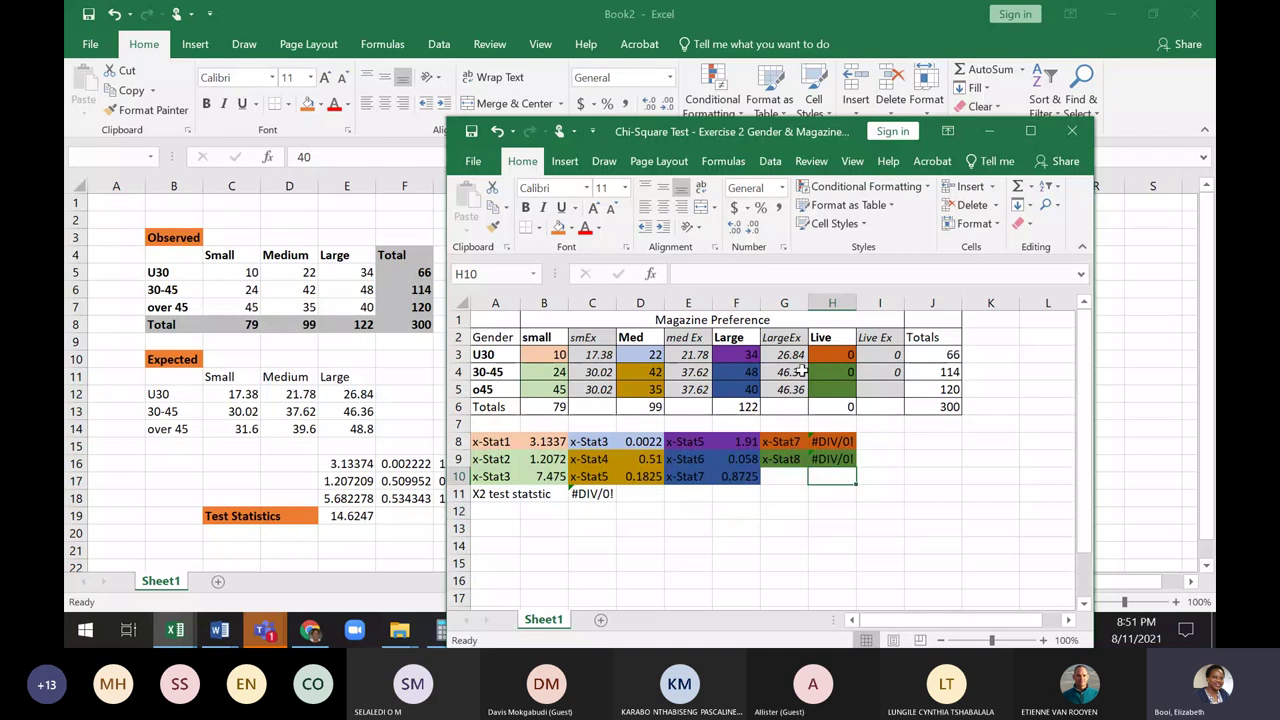
click(827, 511)
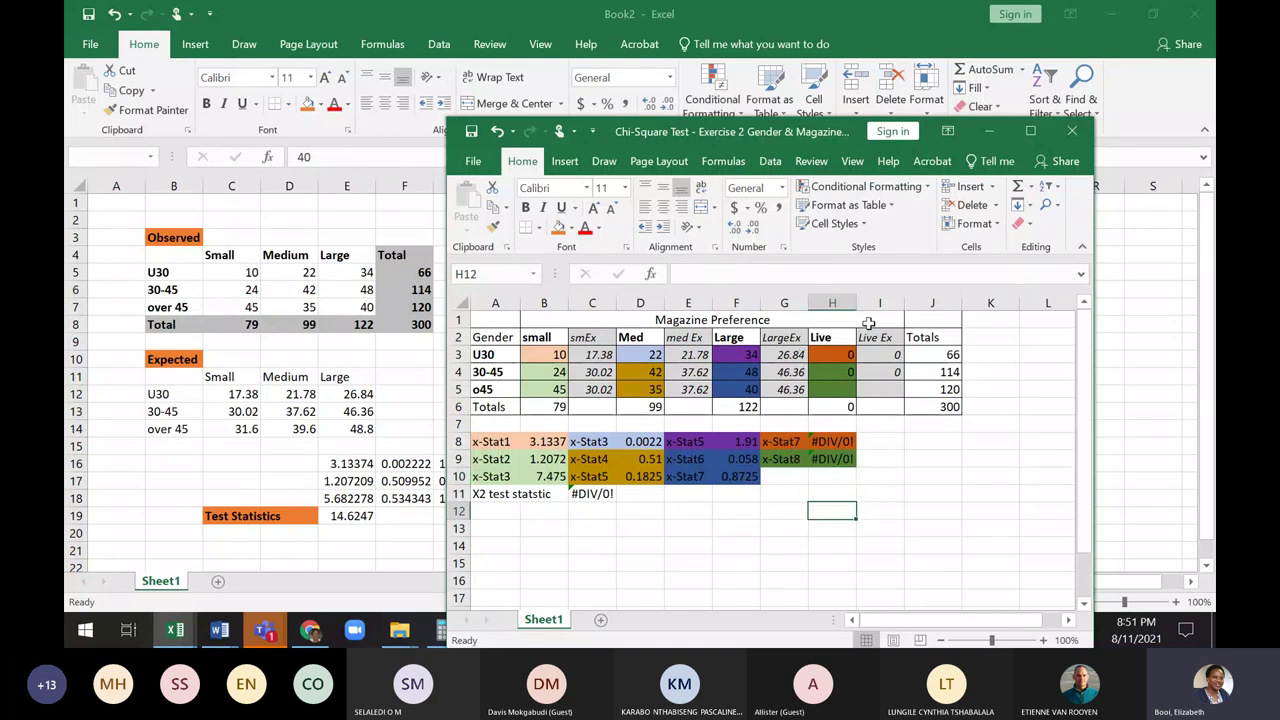
drag(788, 443, 832, 465)
drag(834, 337, 862, 404)
drag(831, 303, 867, 306)
right_click(867, 305)
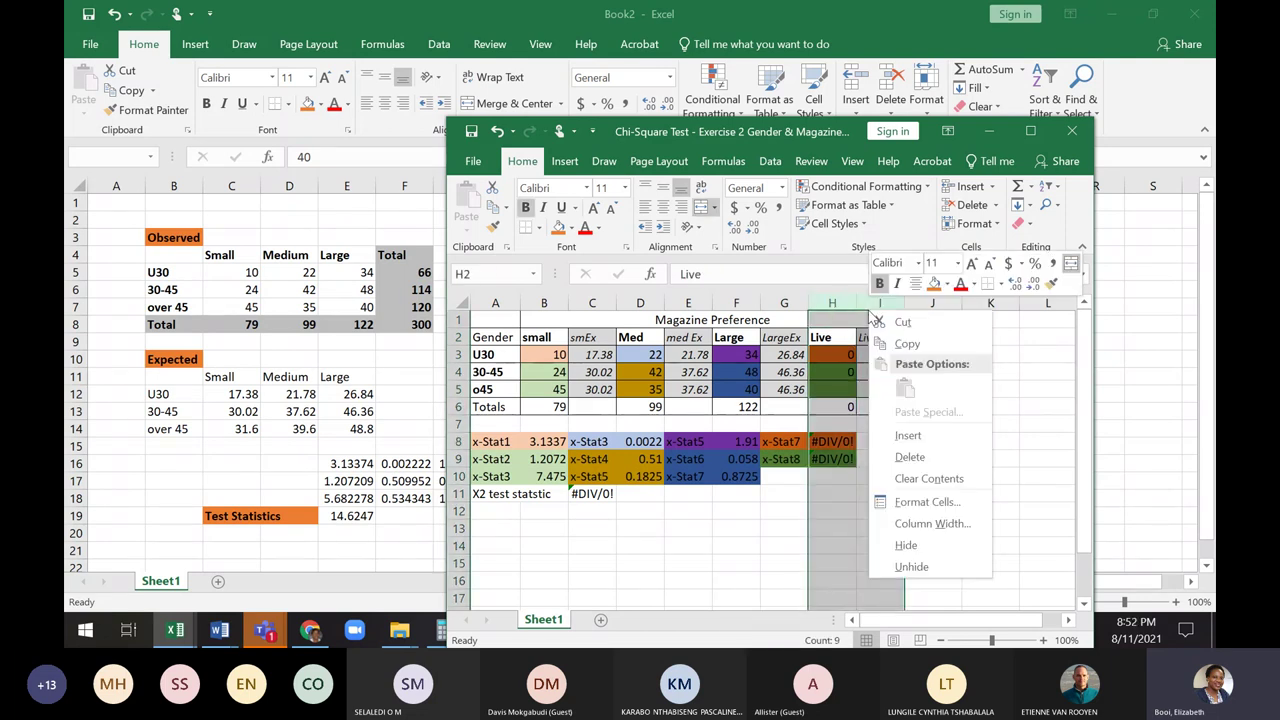
click(909, 540)
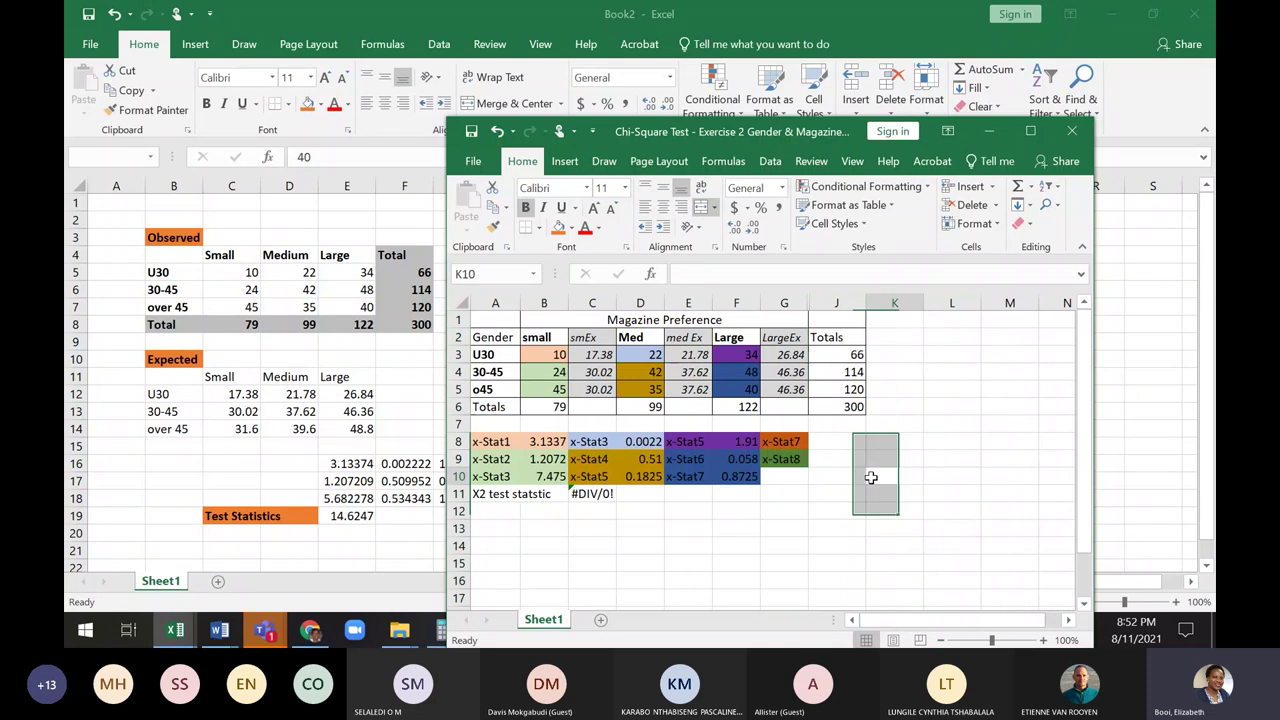
click(780, 441)
mouse_move(780, 441)
mouse_down()
mouse_move(782, 474)
mouse_move(782, 458)
mouse_up()
click(828, 511)
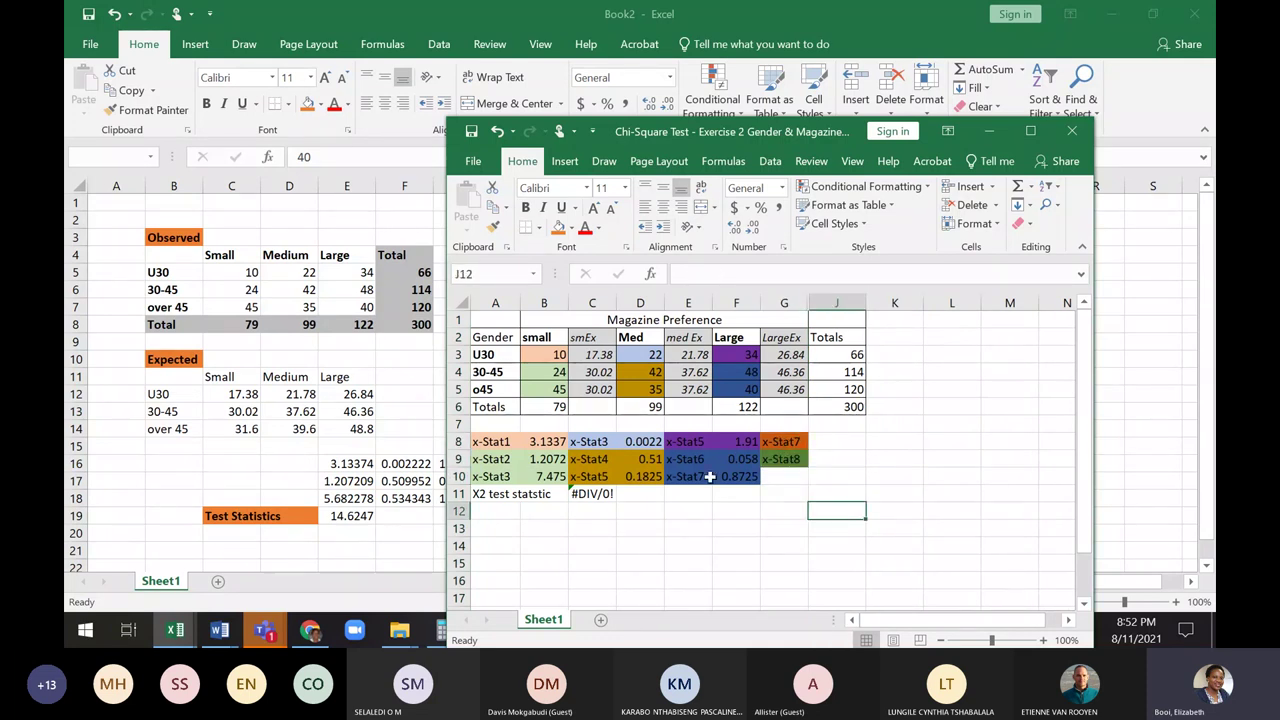
click(768, 514)
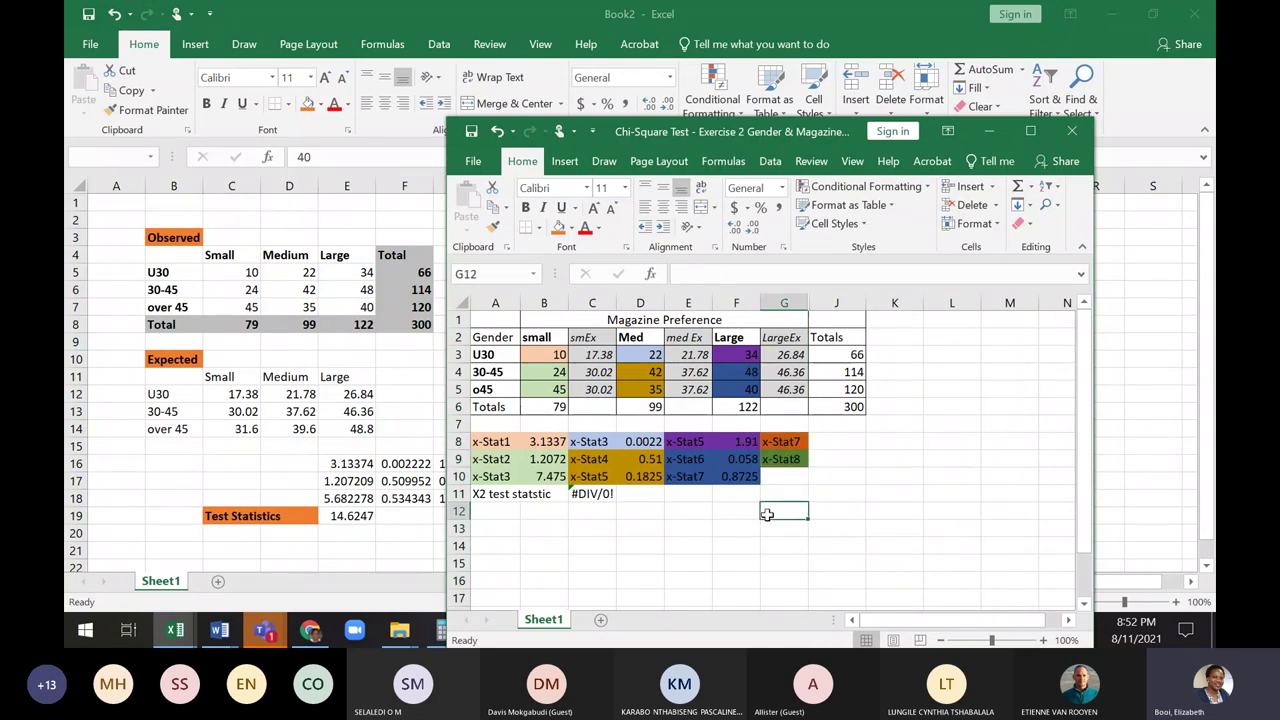
Try to extend the test statistic formula in C11 to row 10 as =B8+B9:B10+D8+D9:D10+F8+F9:F10+H8+H9
double_click(592, 494)
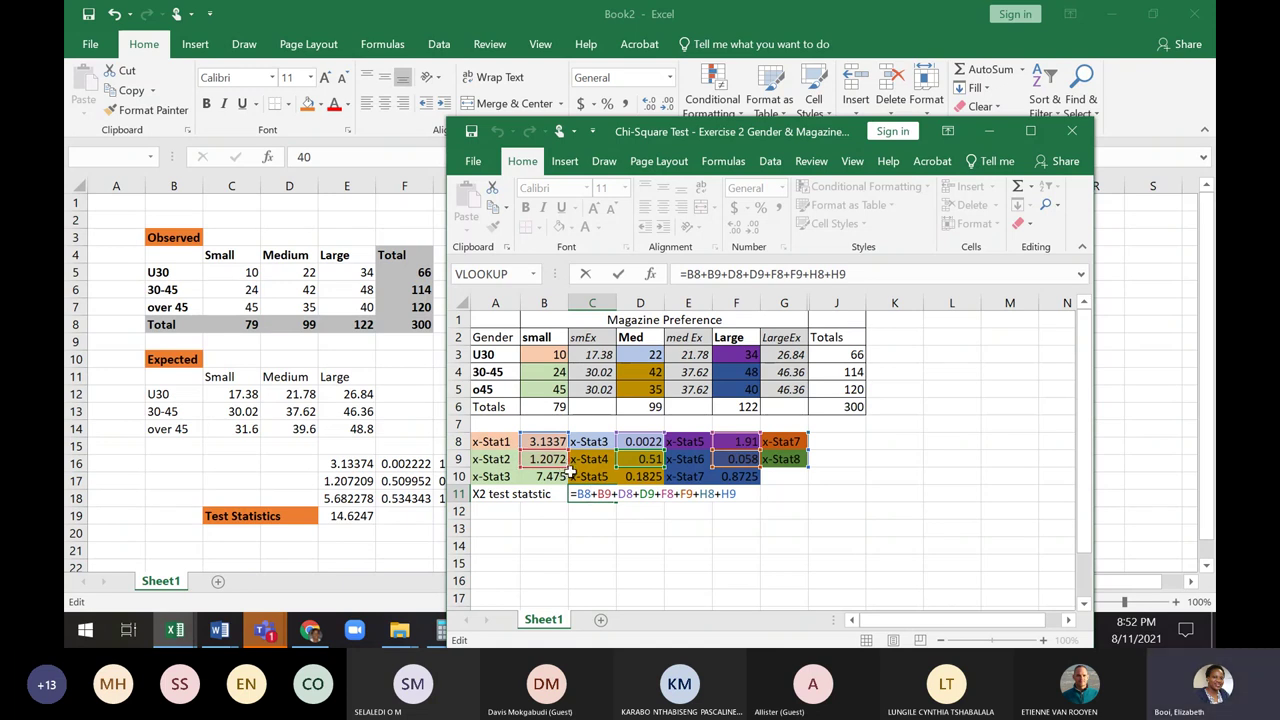
drag(570, 465, 569, 483)
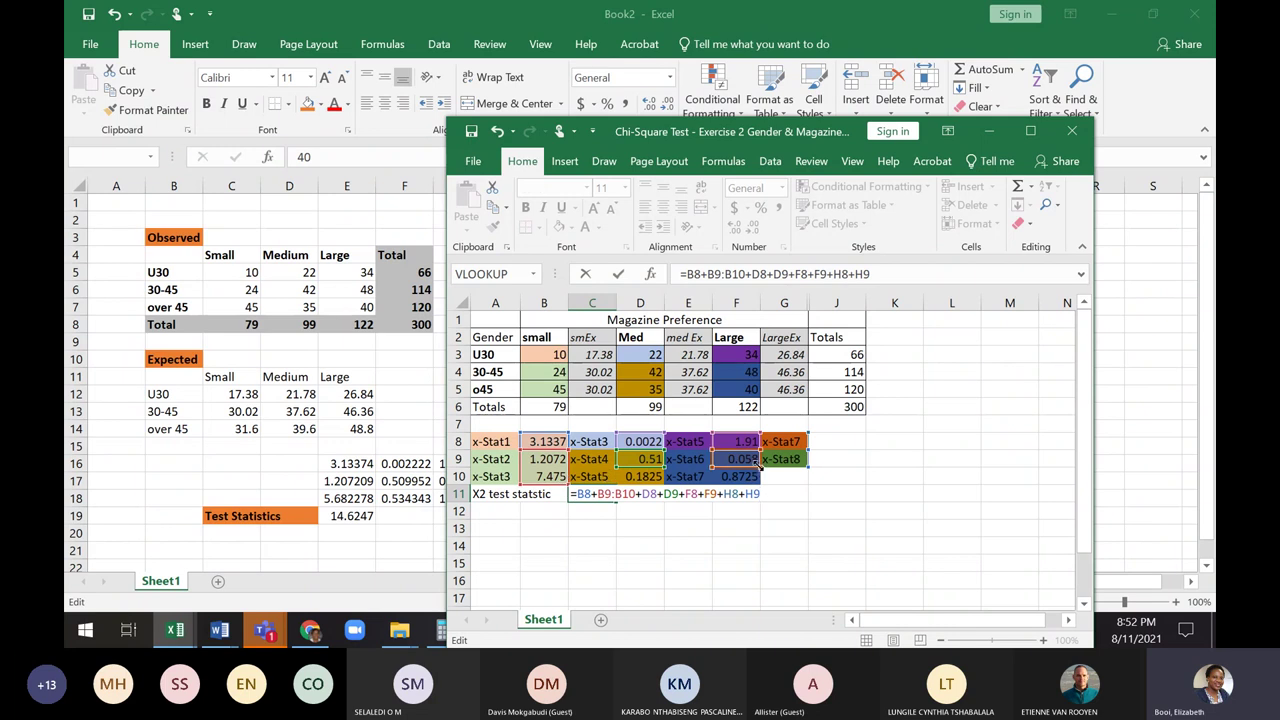
drag(760, 466, 760, 484)
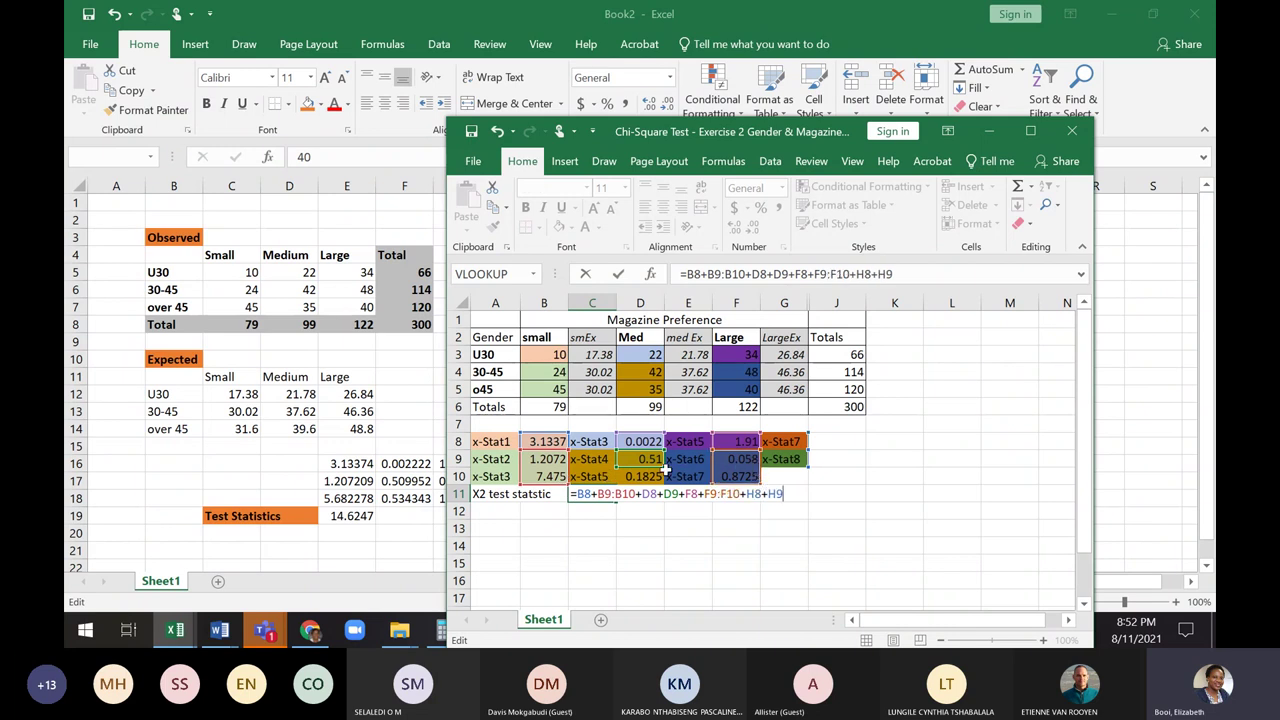
drag(665, 466, 665, 484)
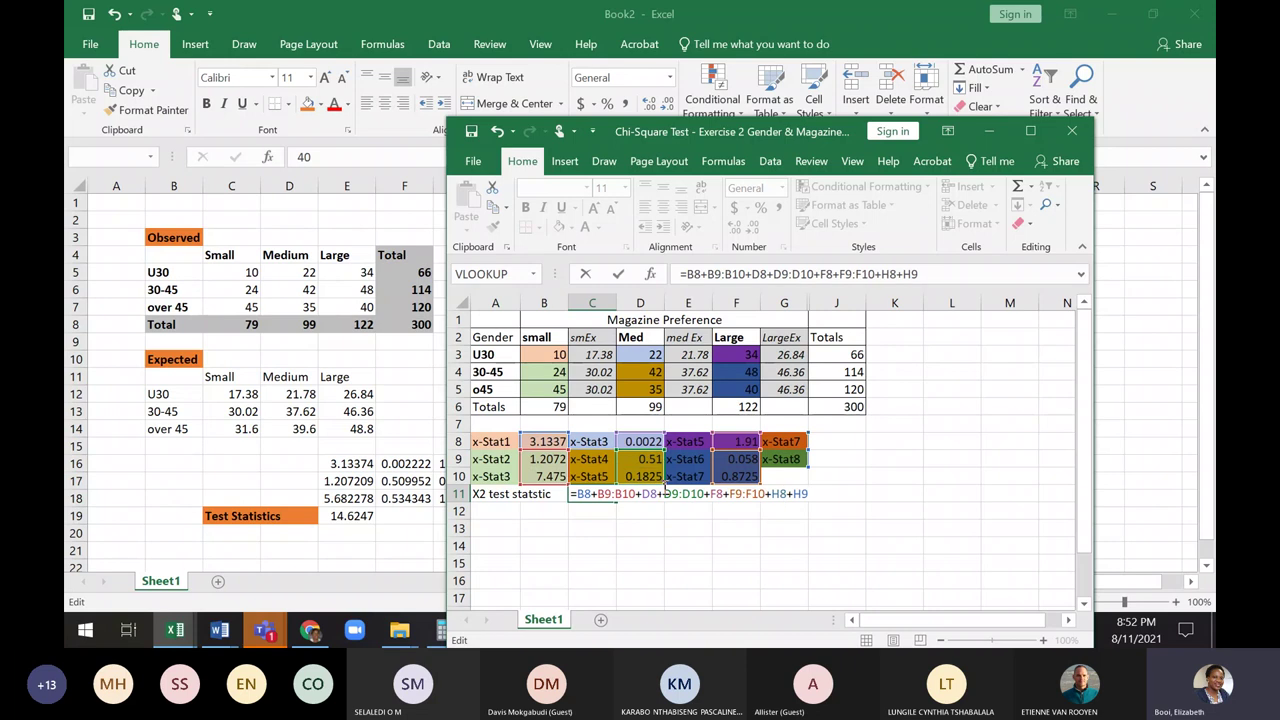
key(Return)
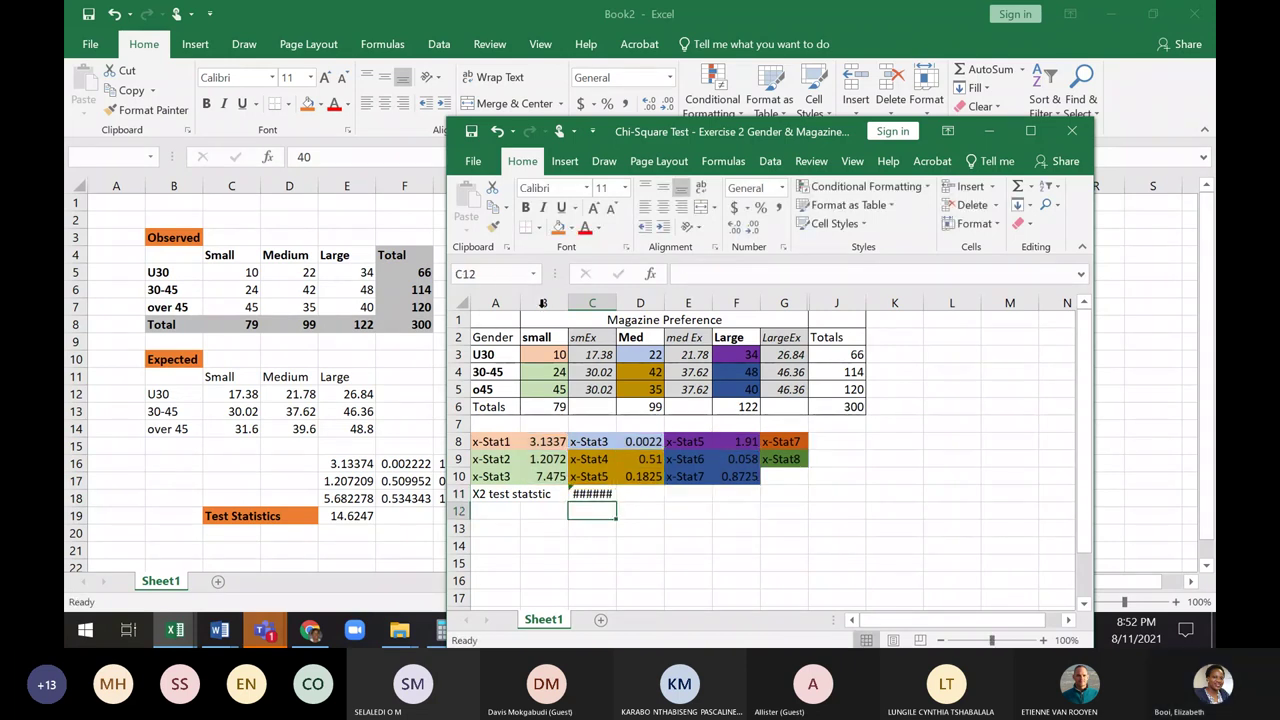
Auto-fit the width of column C so the content of C11 fits
click(597, 493)
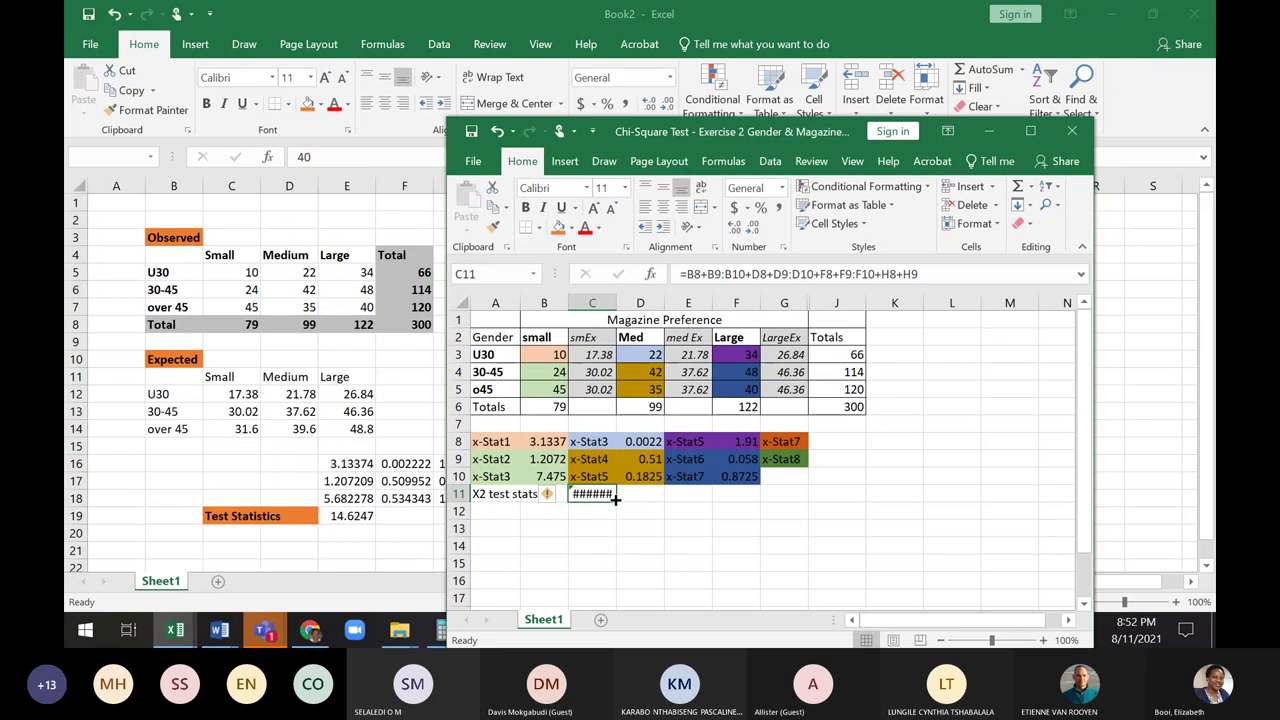
drag(615, 498, 607, 500)
click(640, 510)
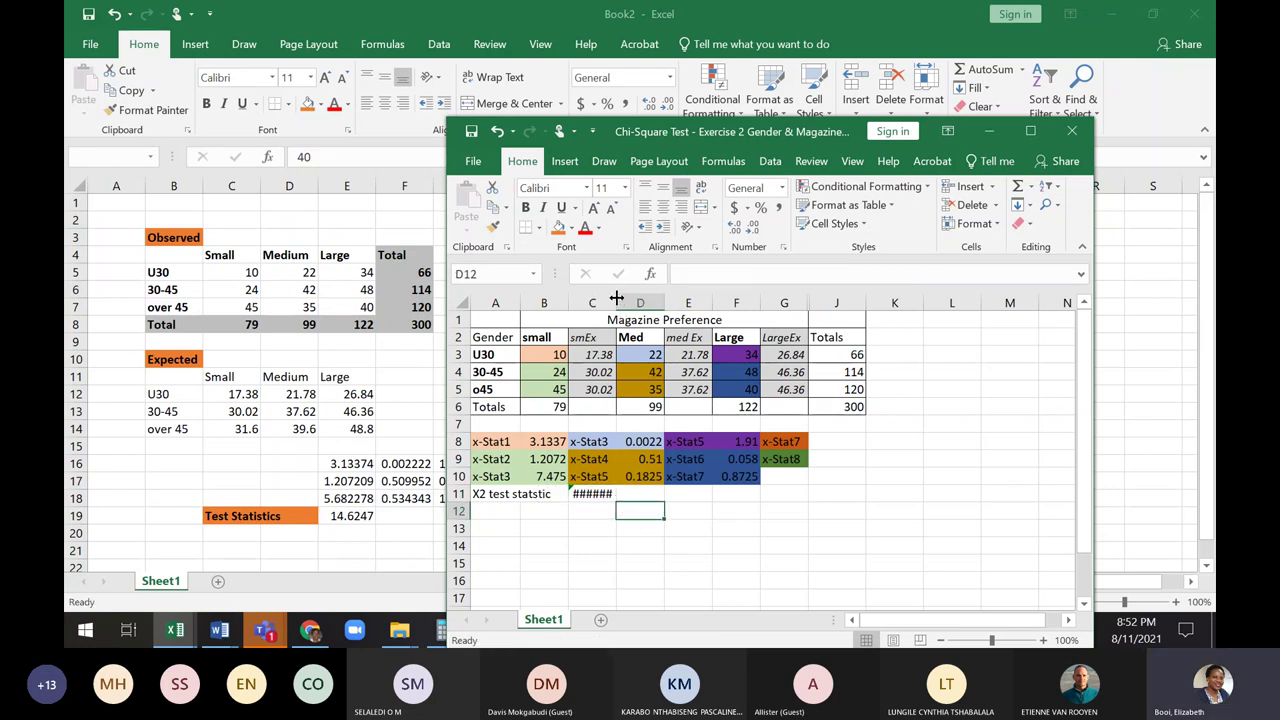
double_click(616, 303)
Clear the test statistic formula from cell C11
click(588, 492)
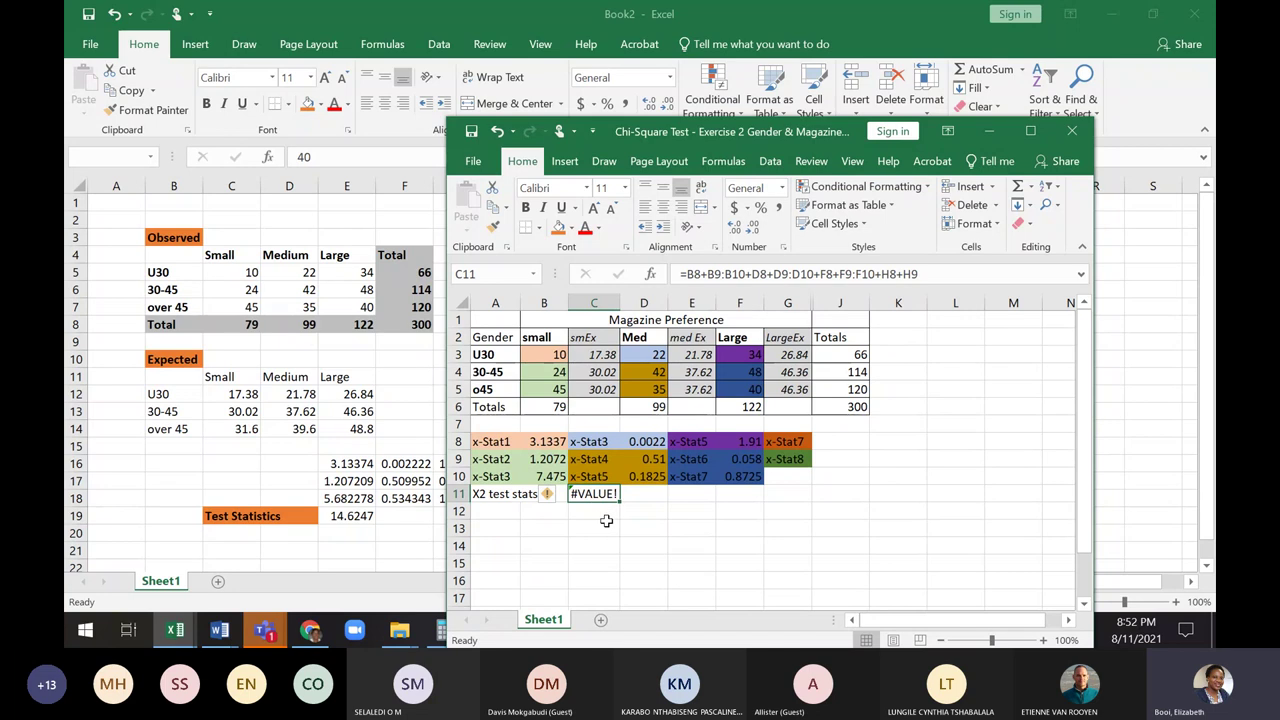
key(BackSpace)
click(717, 565)
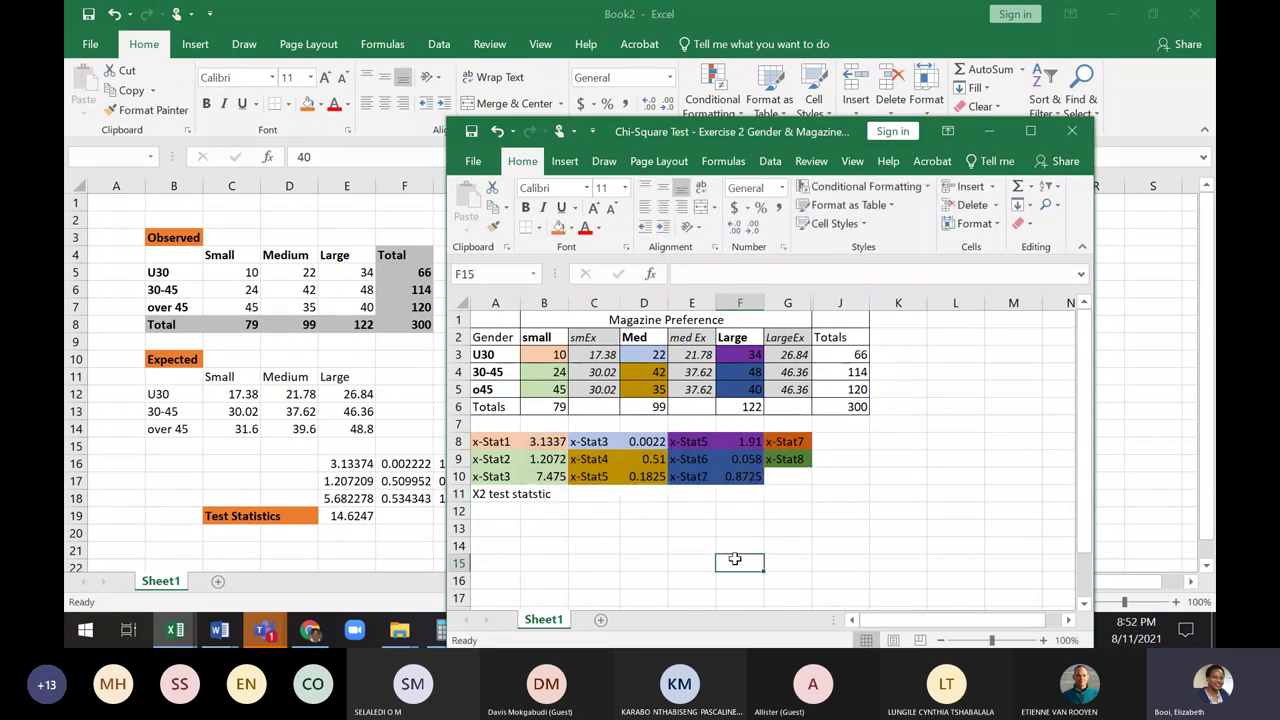
Try to compute the test statistic in C11 with the range formula =B8:B10+D8:D10+F8:F10
click(578, 494)
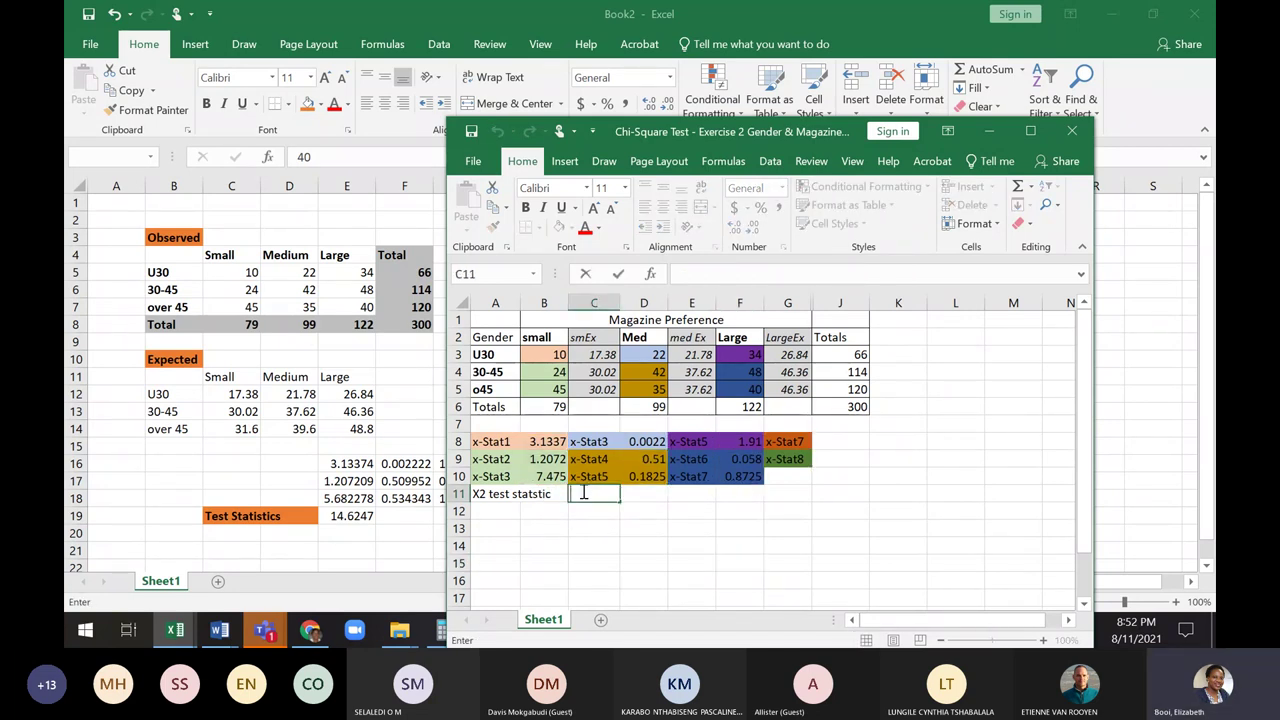
text(=)
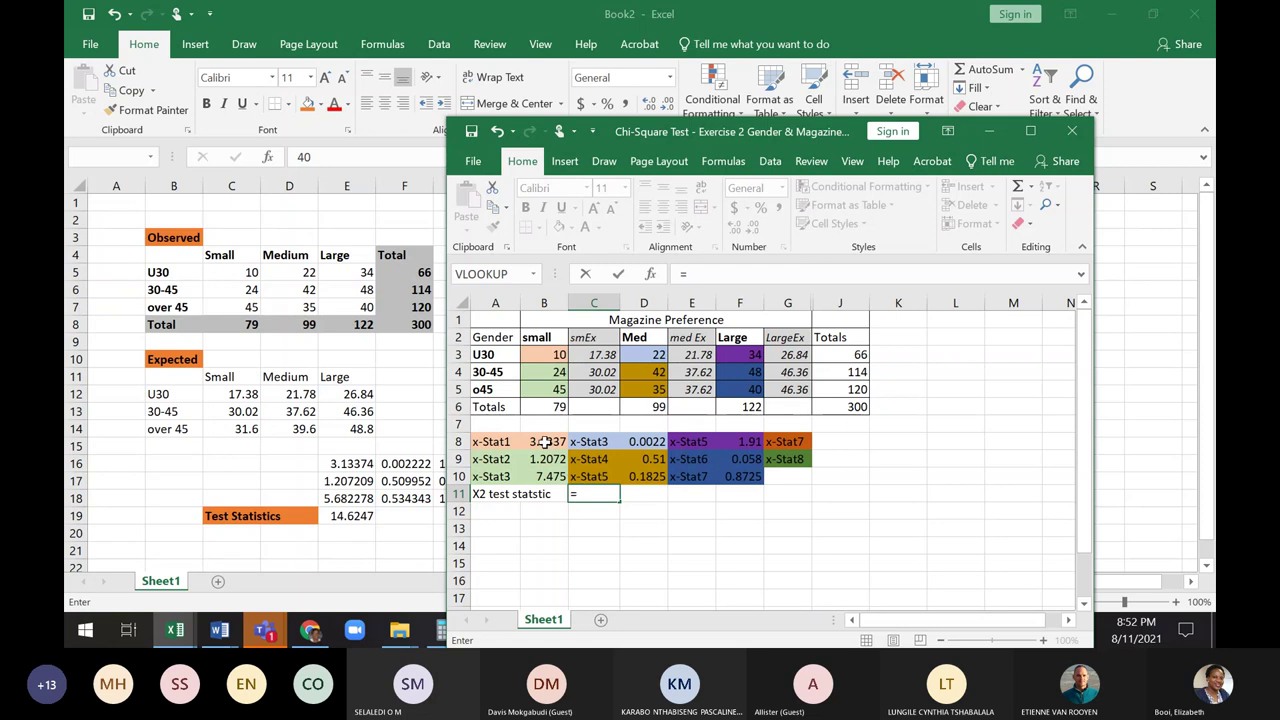
drag(546, 442, 543, 476)
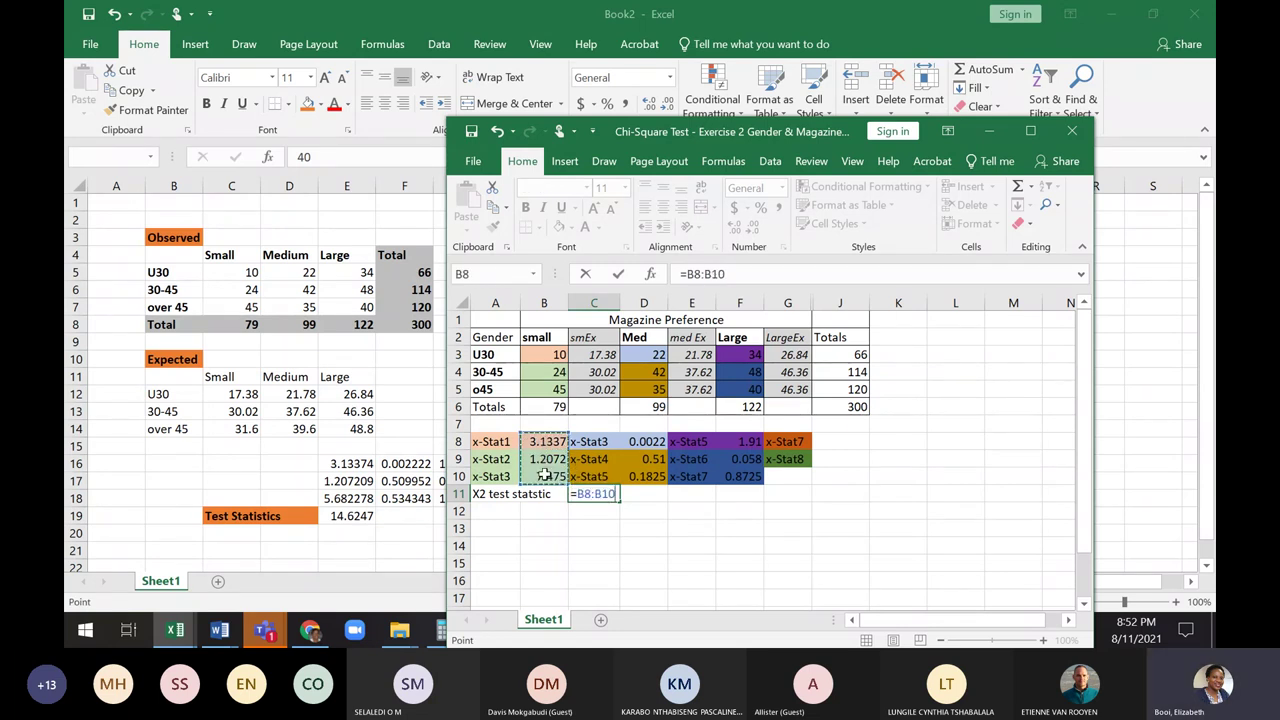
text(+)
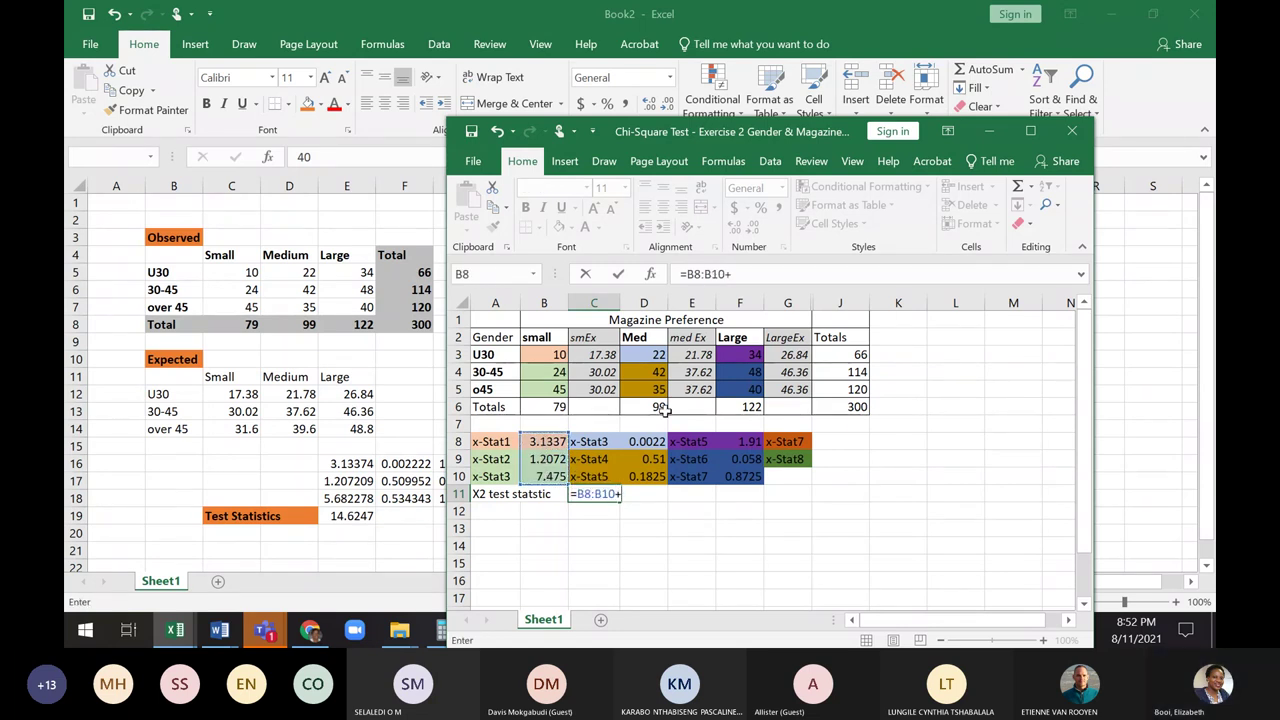
drag(645, 441, 645, 476)
text(+)
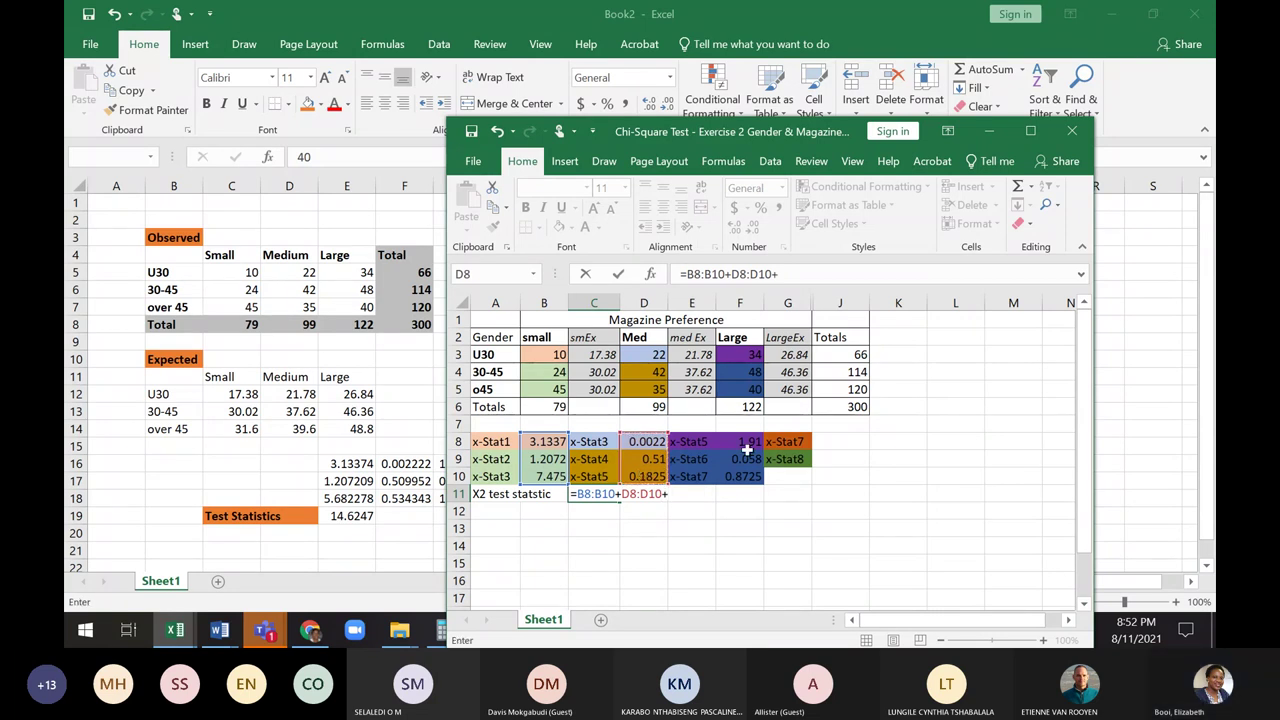
drag(745, 441, 740, 490)
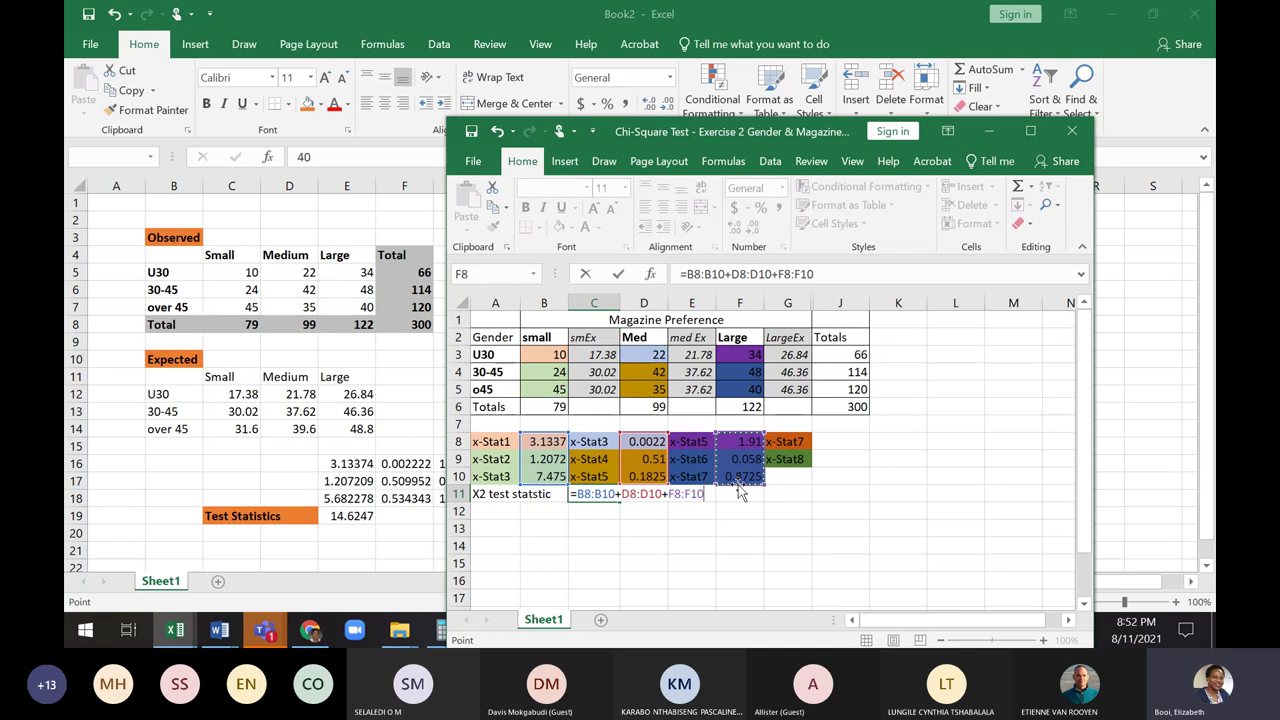
key(Return)
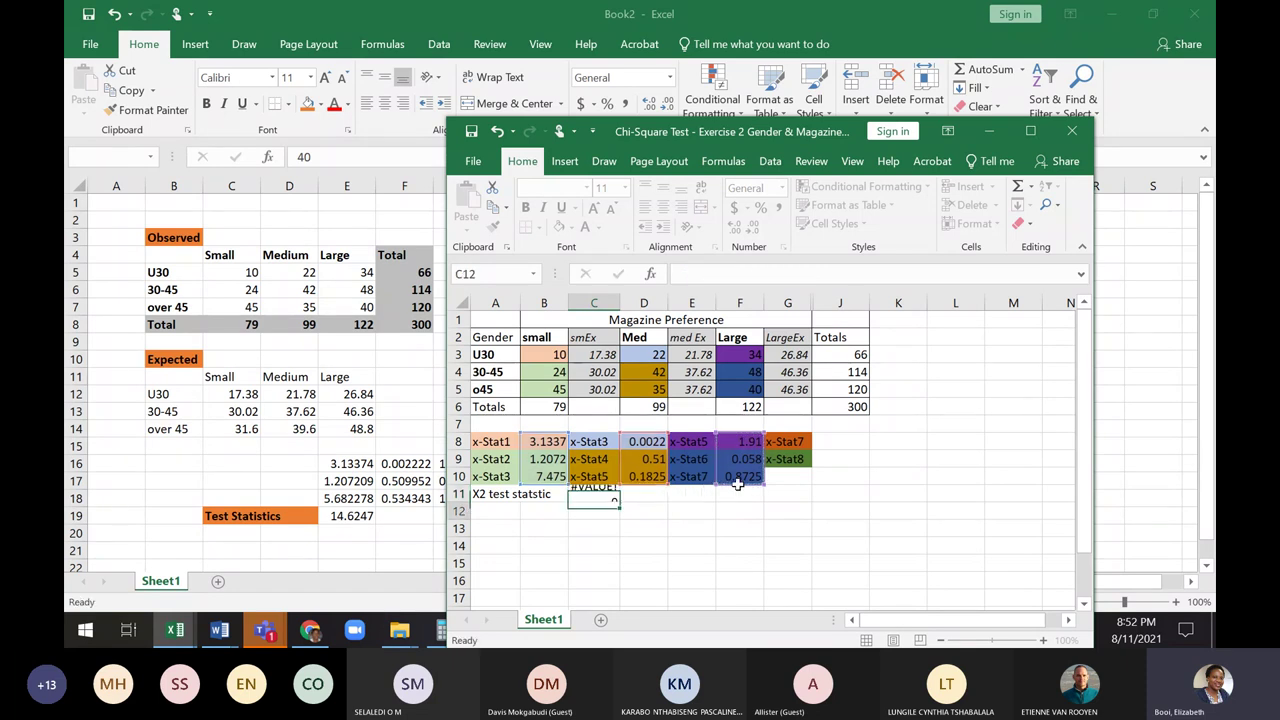
Remove the range-based formula =B8:B10+D8:D10+F8:F10 from C11
click(598, 494)
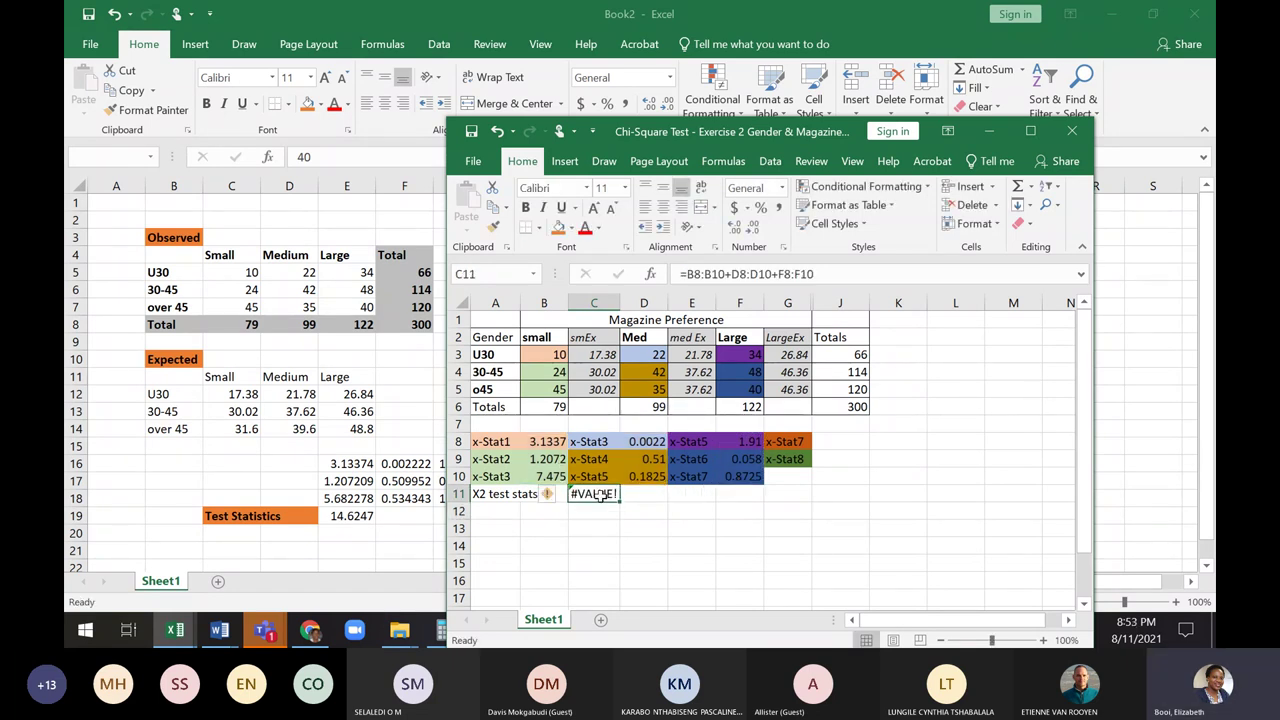
key(Delete)
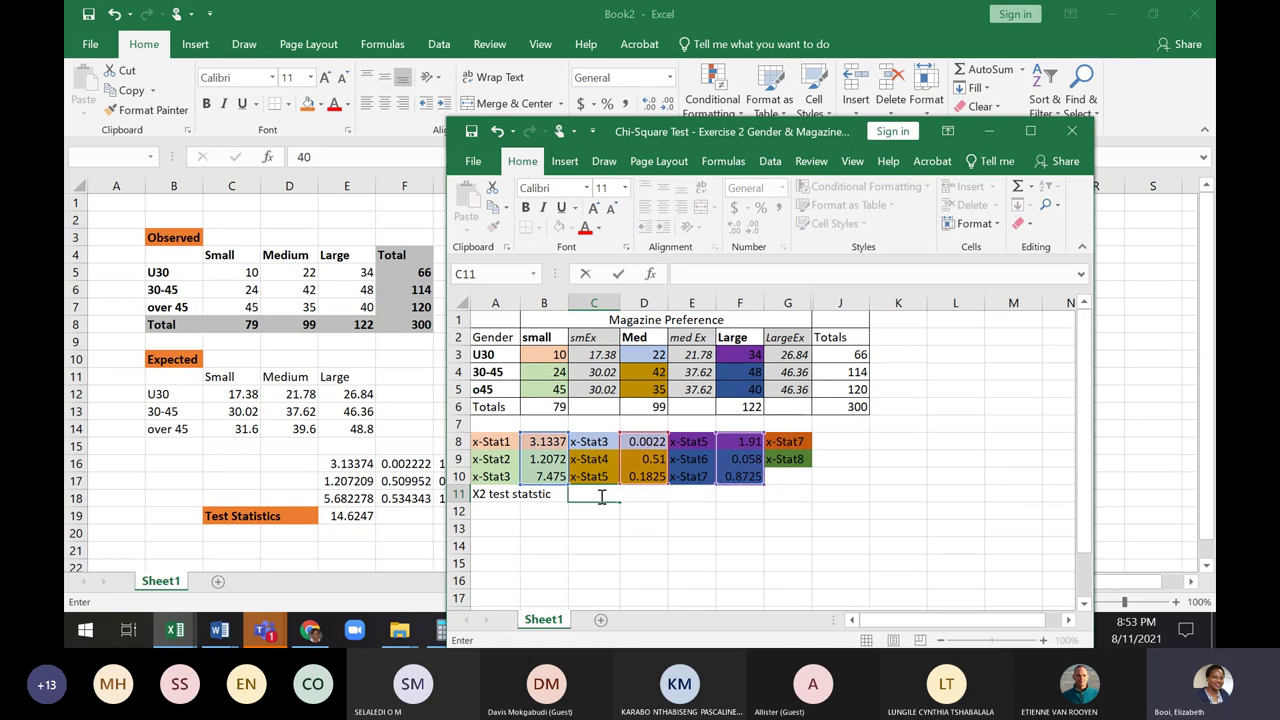
click(606, 528)
click(552, 508)
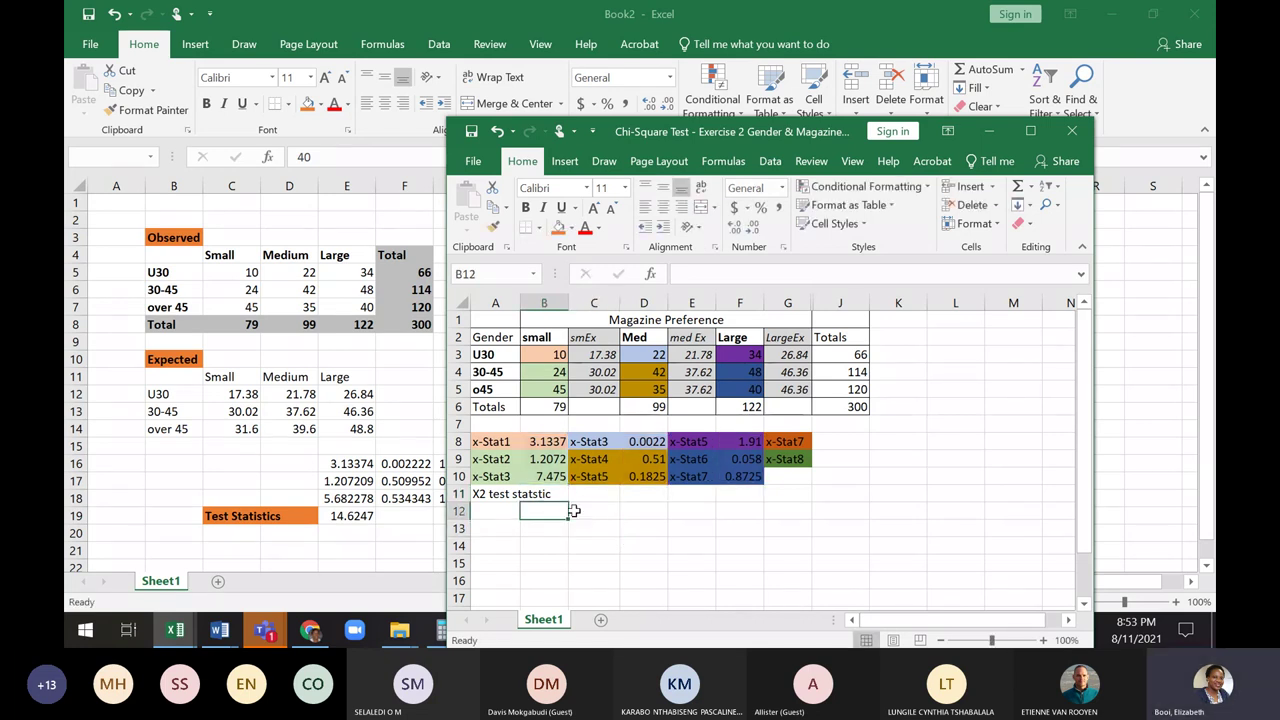
click(588, 511)
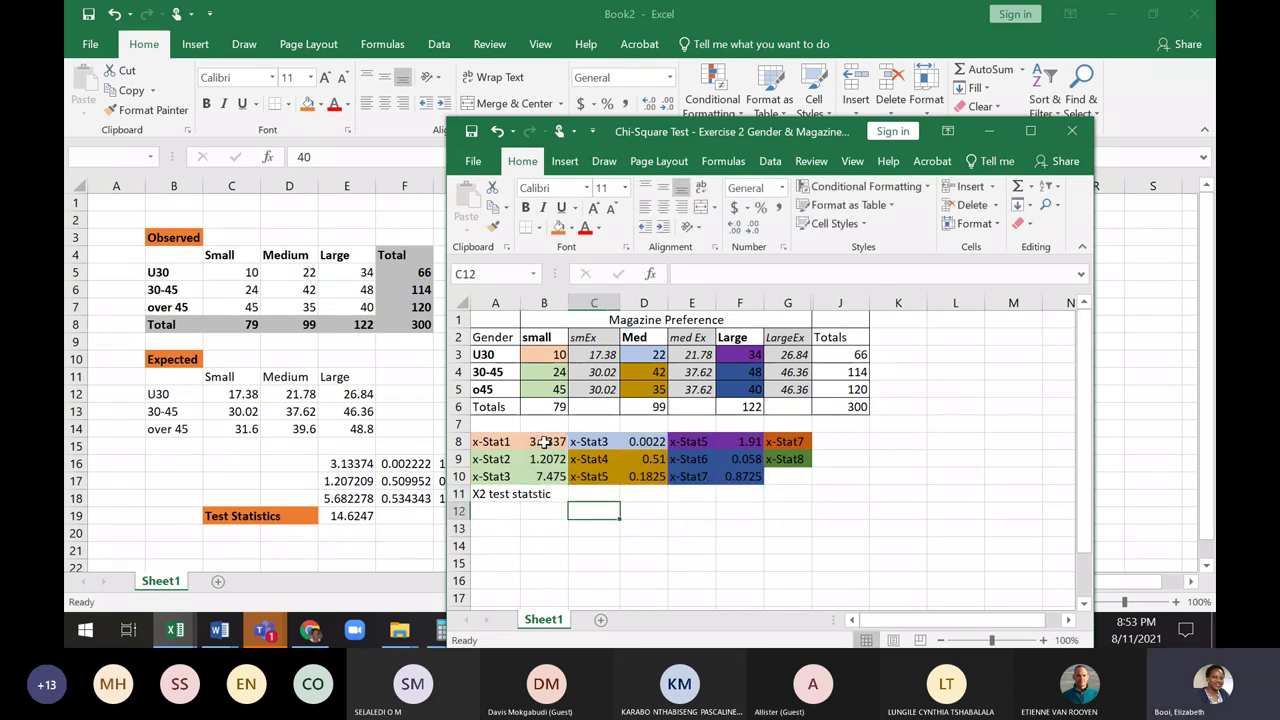
click(543, 441)
text(+)
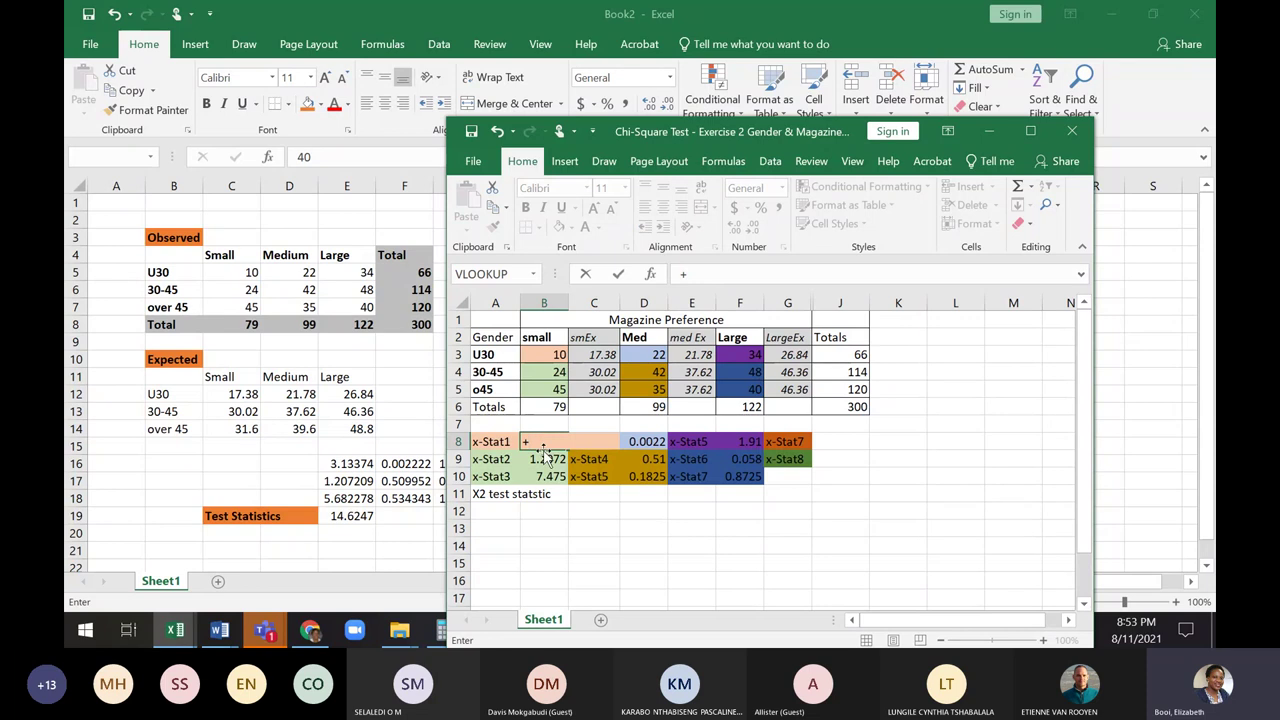
key(Escape)
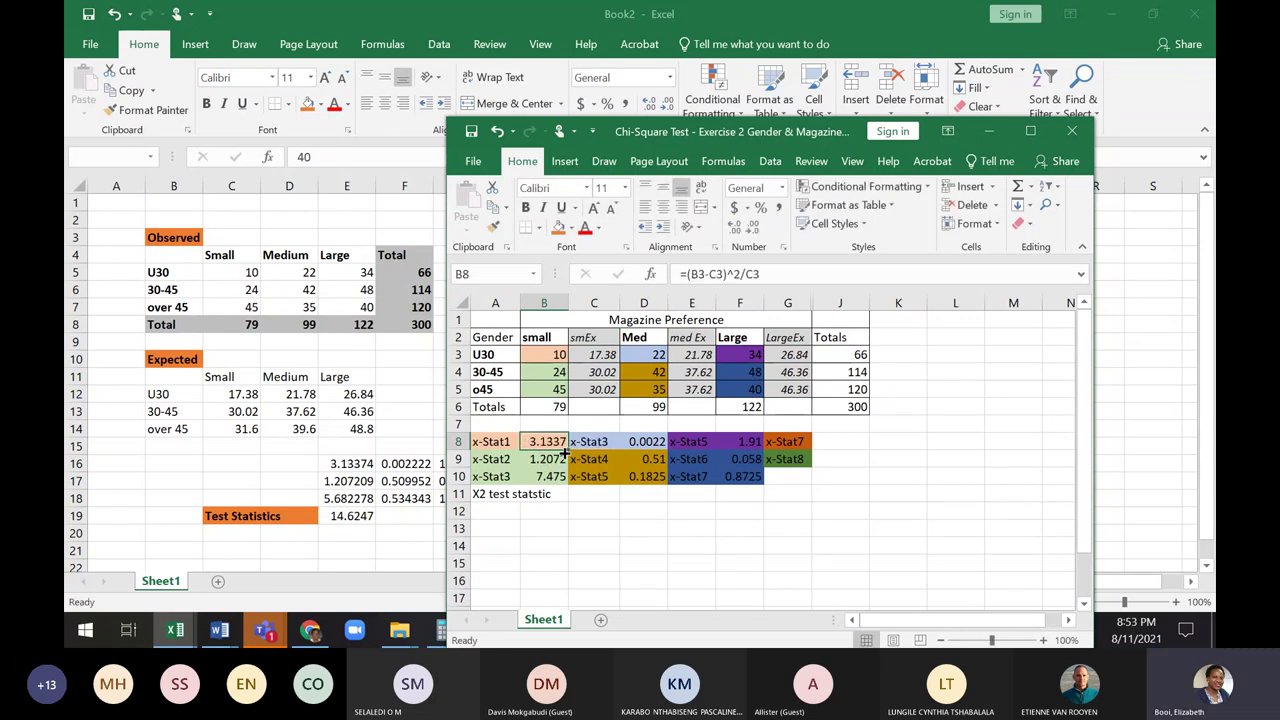
click(694, 558)
Start the test statistic formula in C11 by adding the small column's statistics as =B8+B9+B10+
click(598, 493)
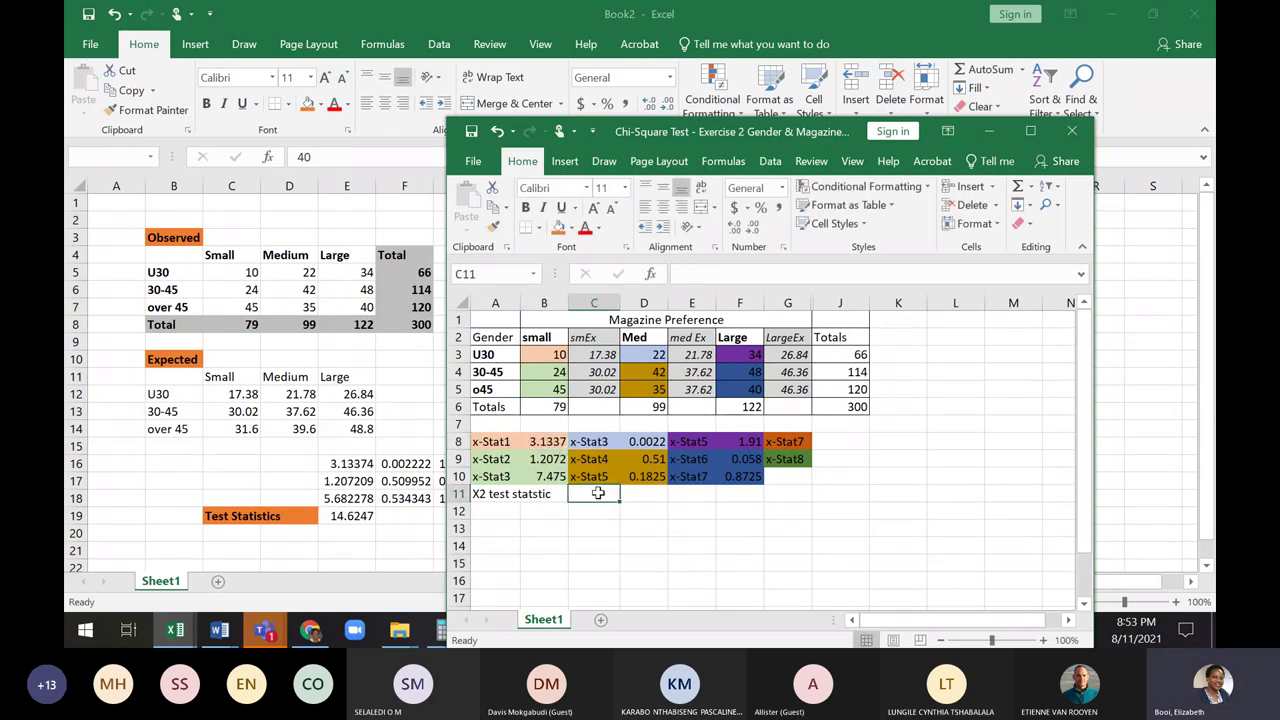
text(=)
click(553, 443)
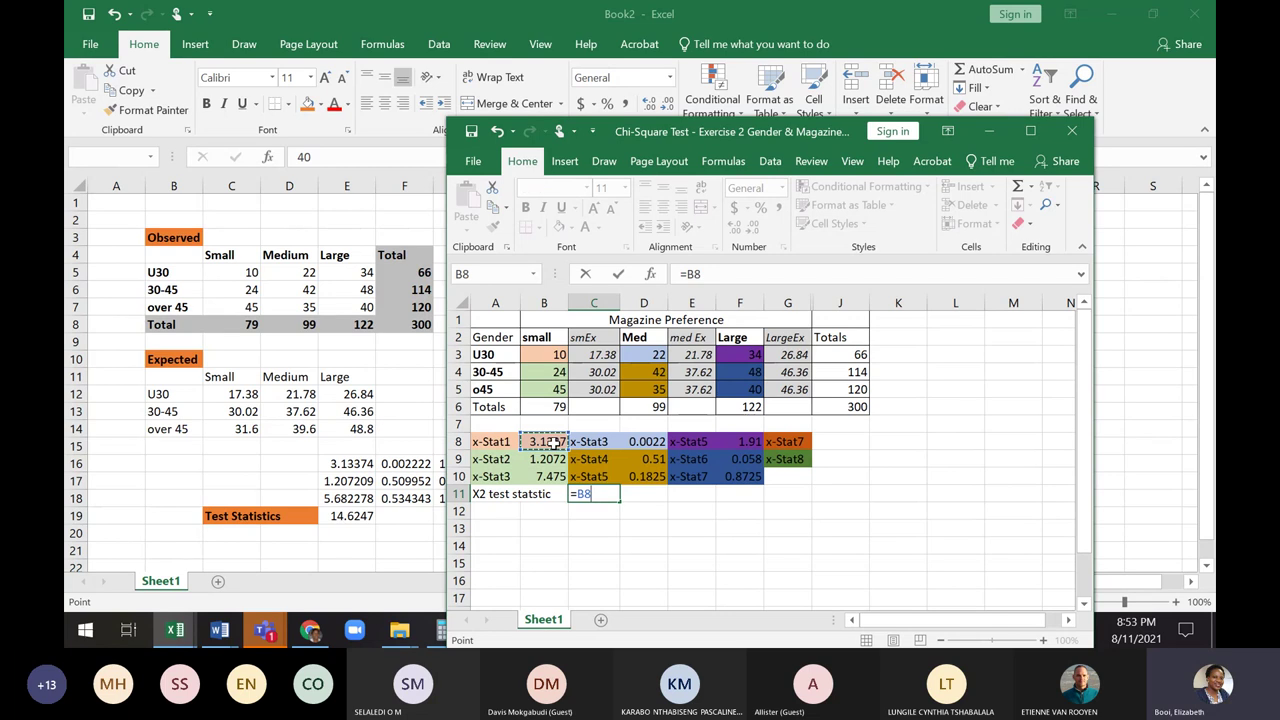
text(+)
click(551, 458)
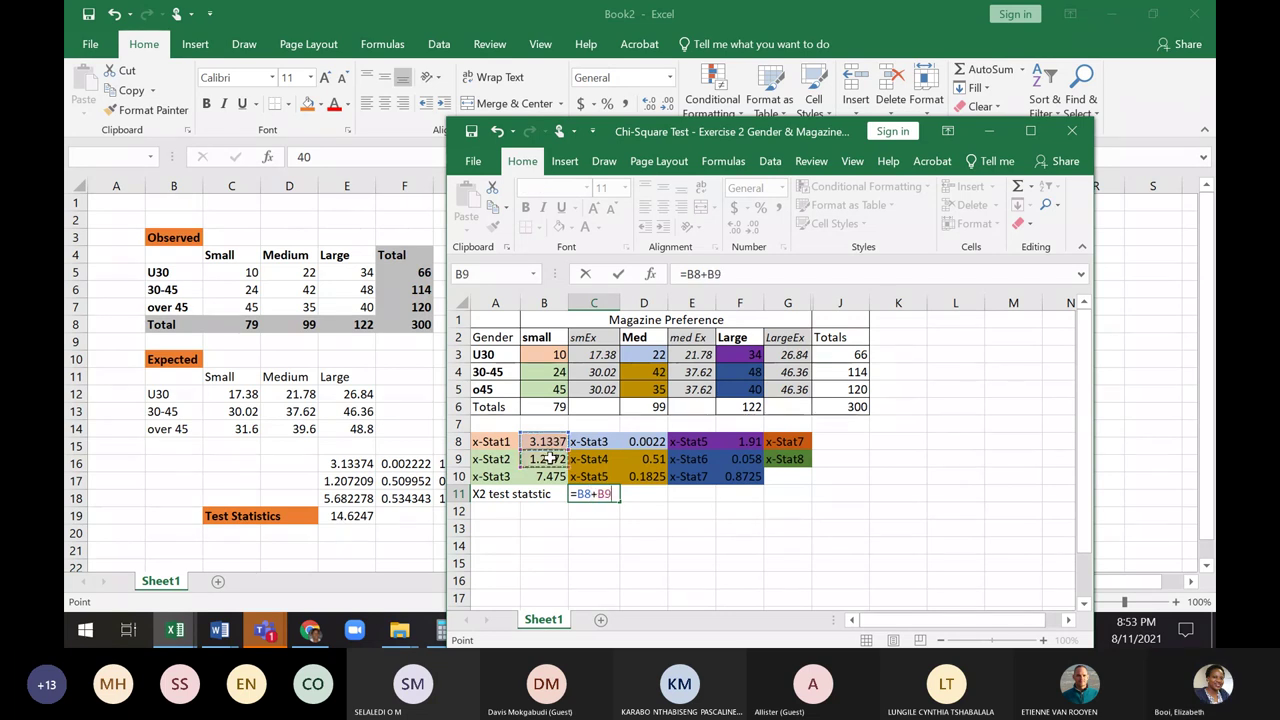
text(+)
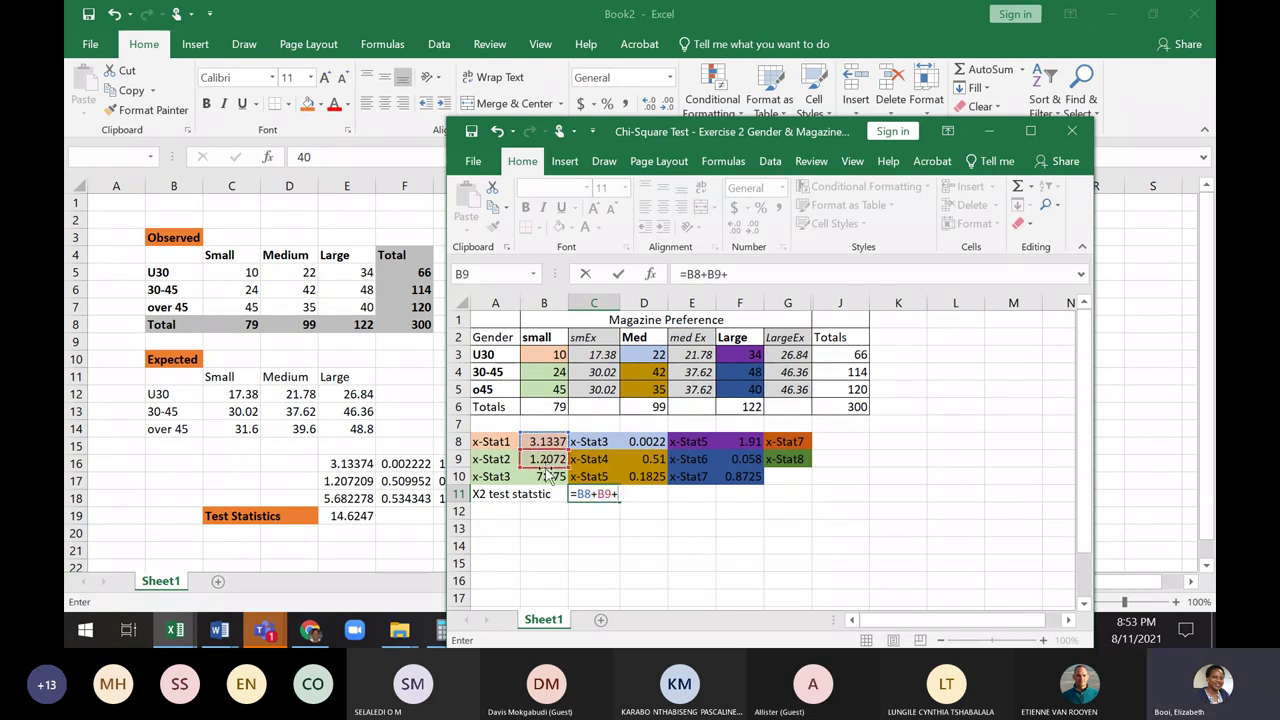
click(543, 476)
text(+)
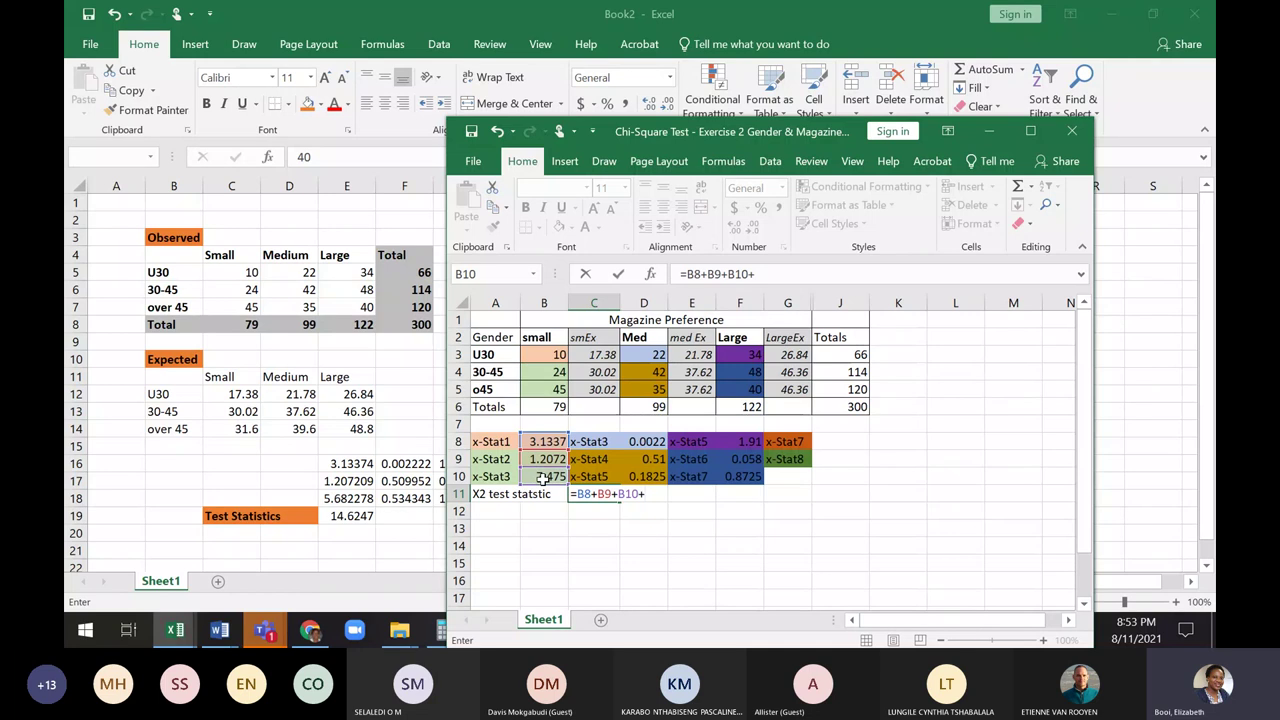
Extend the C11 formula with the Med column's statistics D8+D9+D10
click(645, 441)
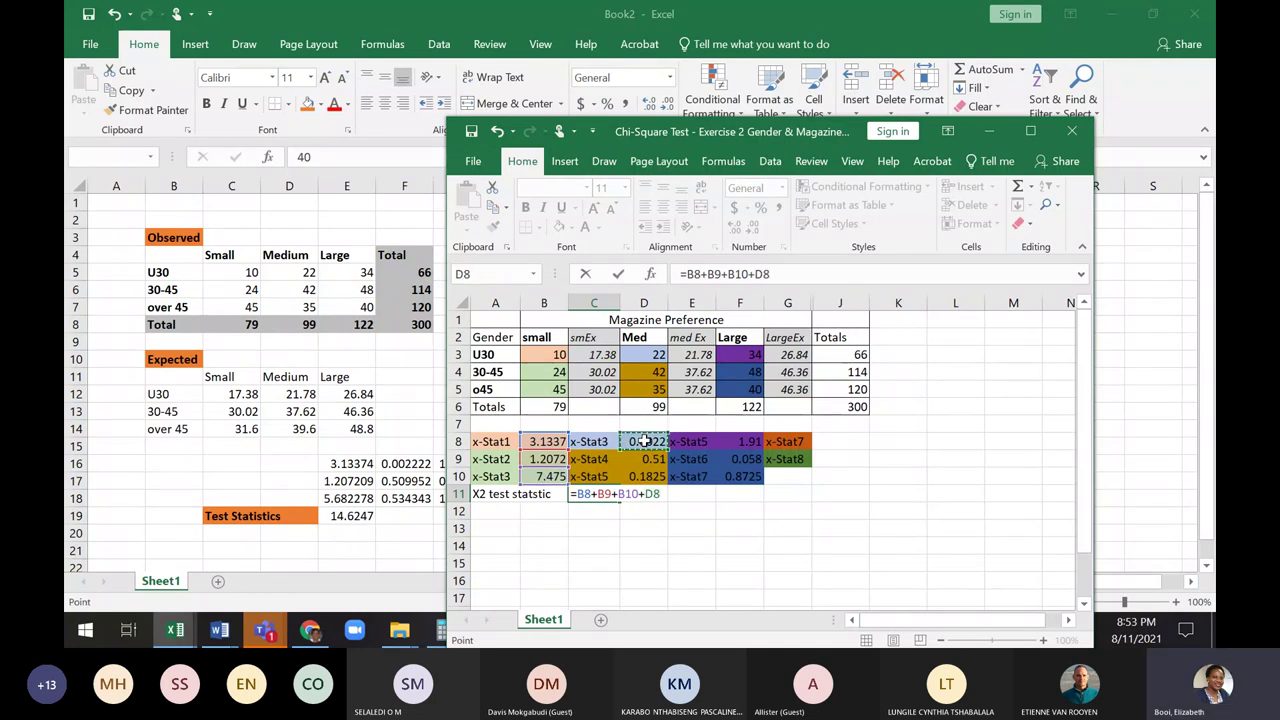
text(+)
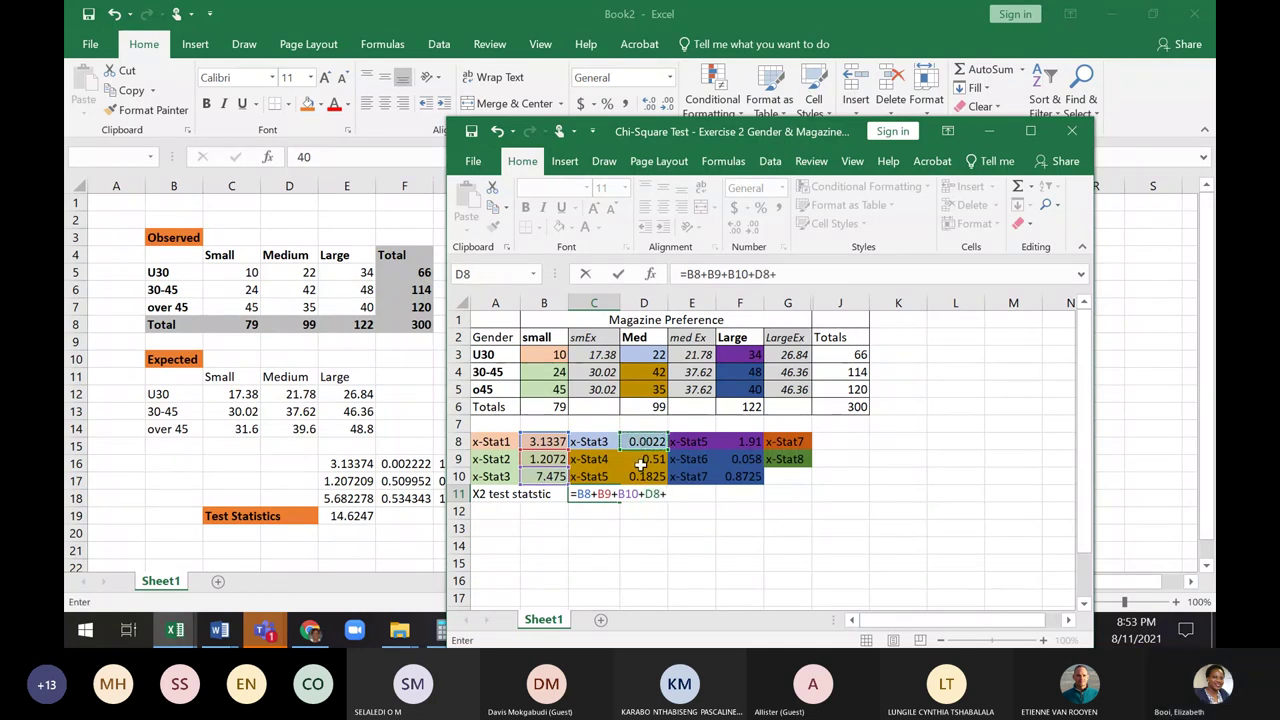
click(641, 461)
text(+)
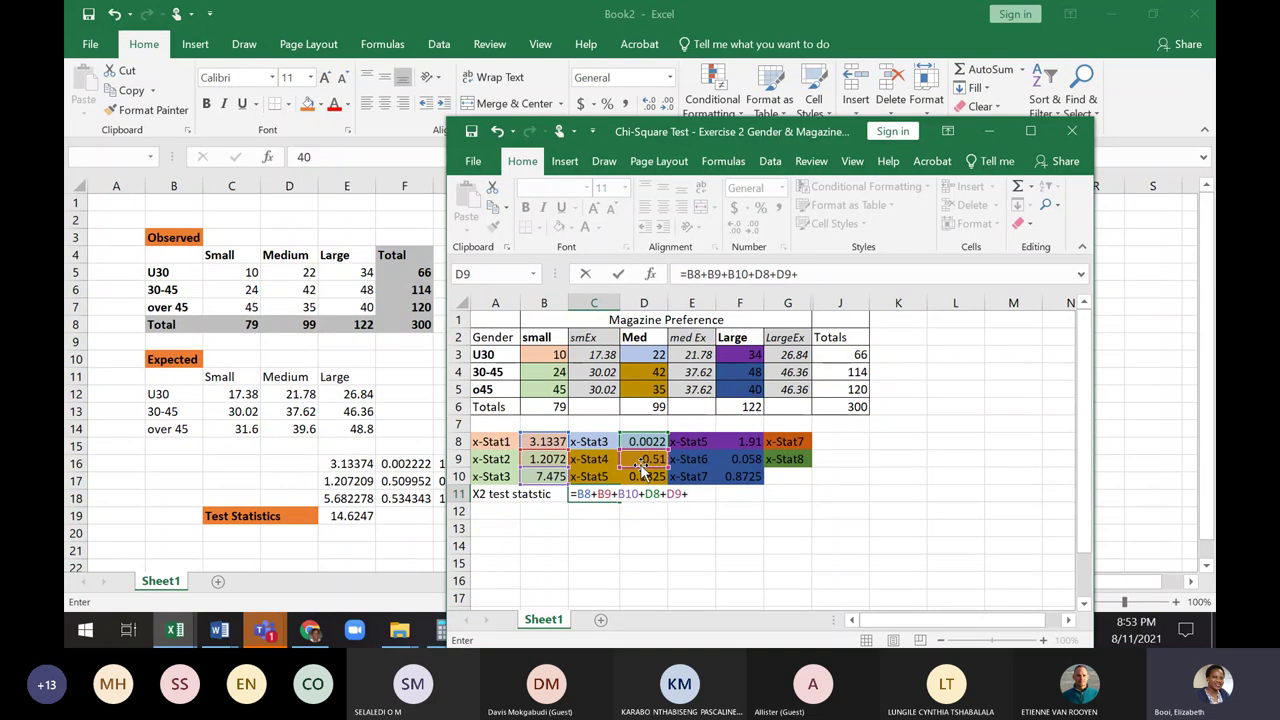
click(647, 477)
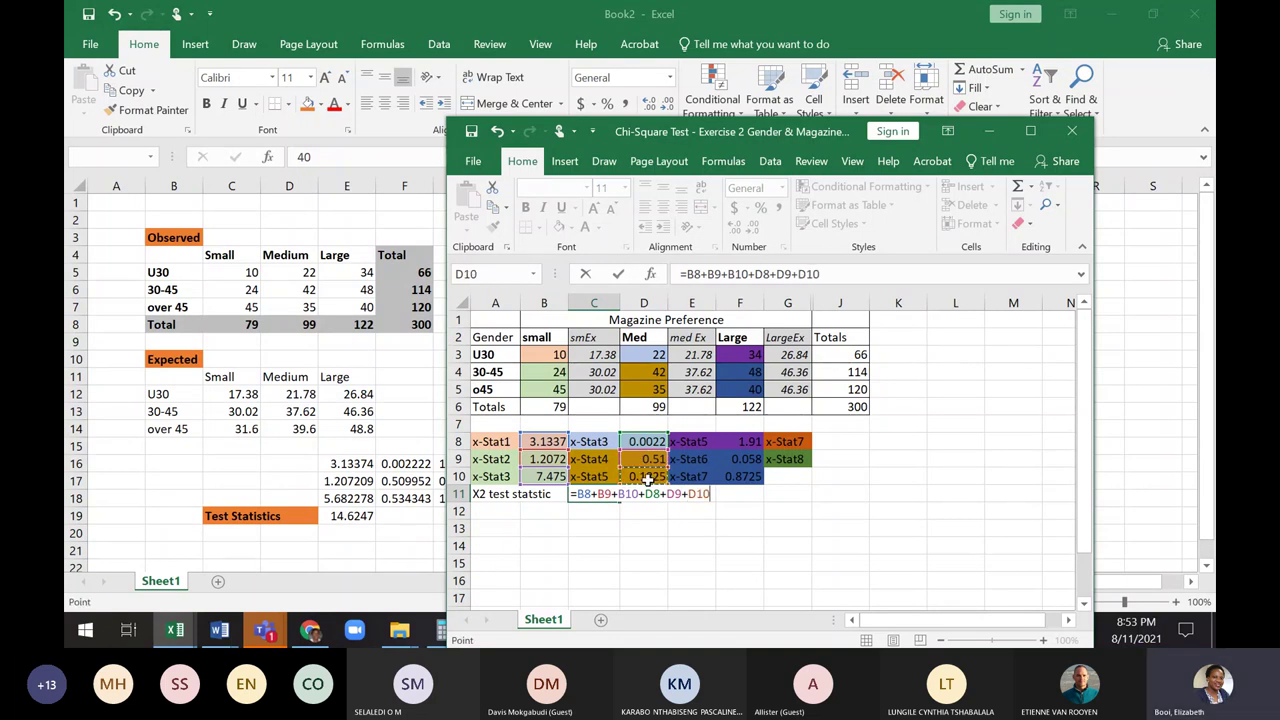
text(+)
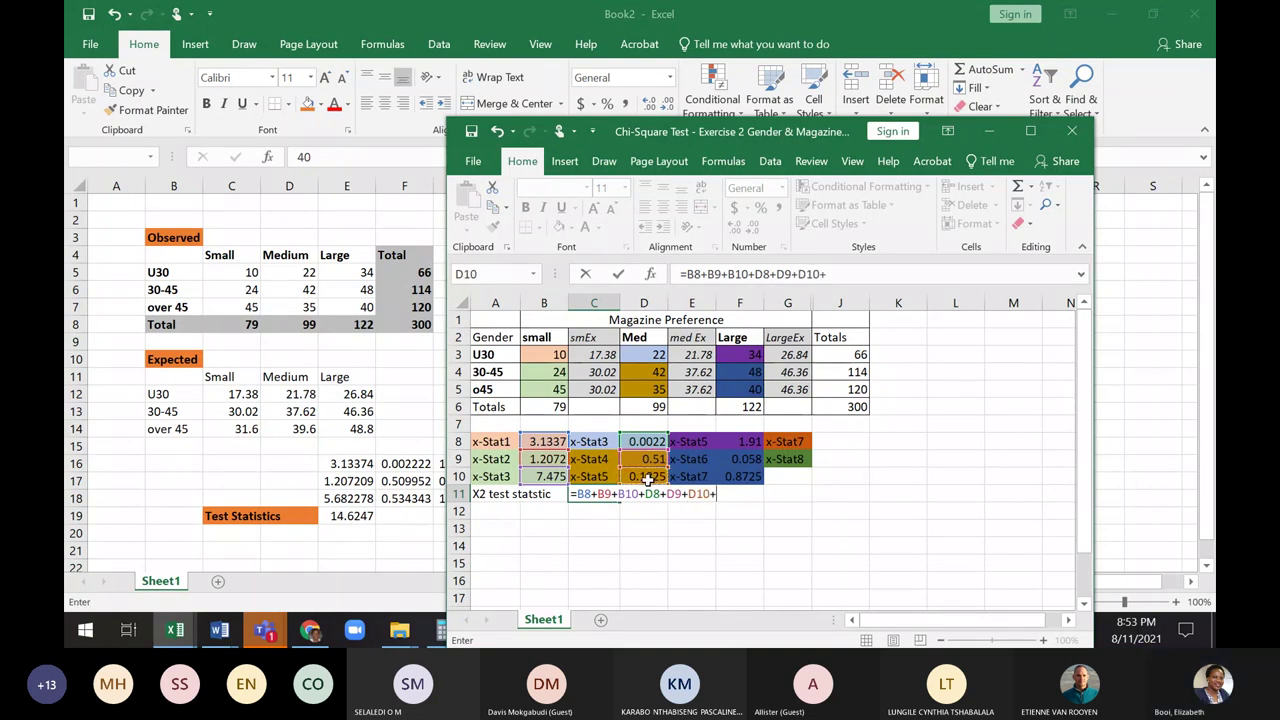
Add the Large column's statistics F8+F9+F10 to the C11 formula and enter it
click(737, 441)
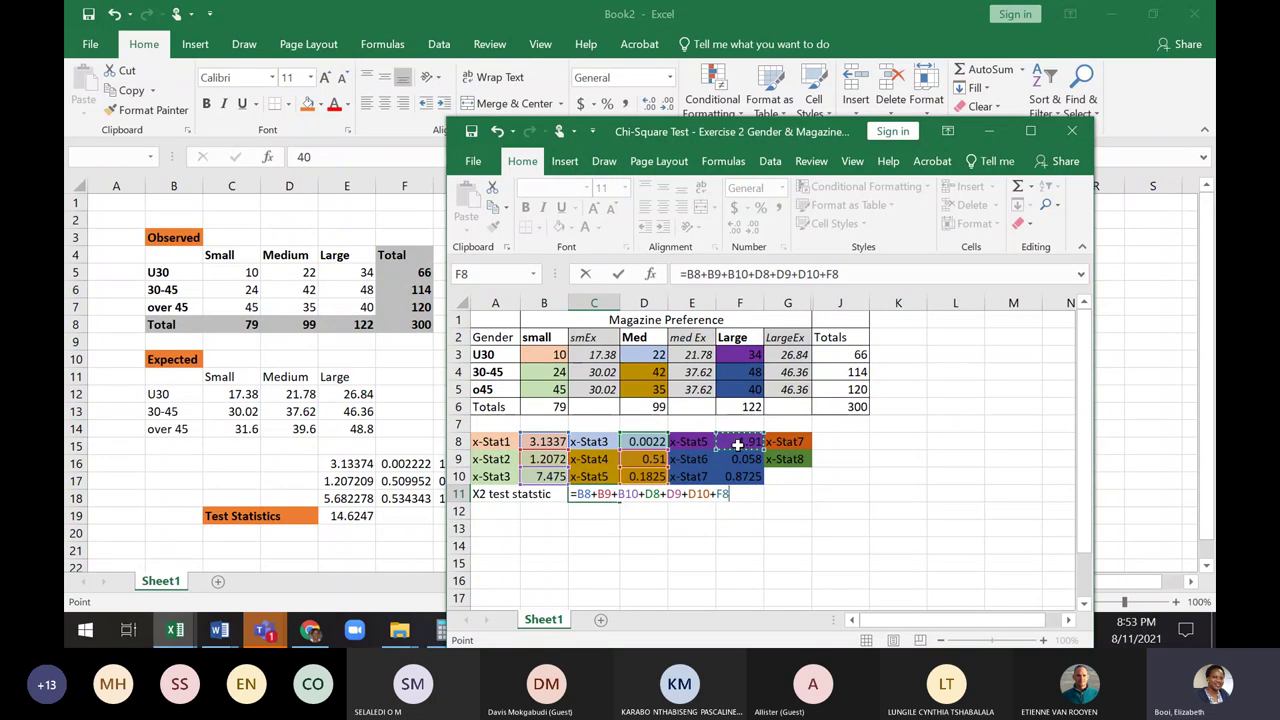
text(+)
click(740, 459)
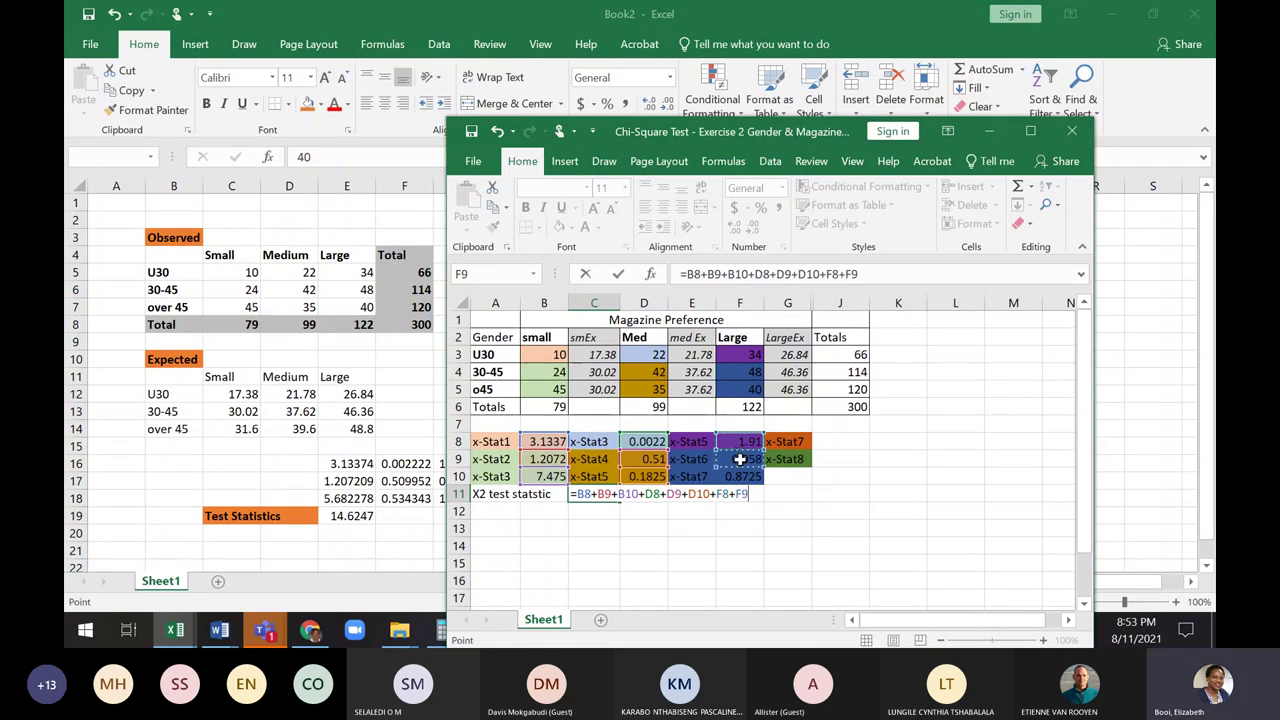
text(+)
click(737, 476)
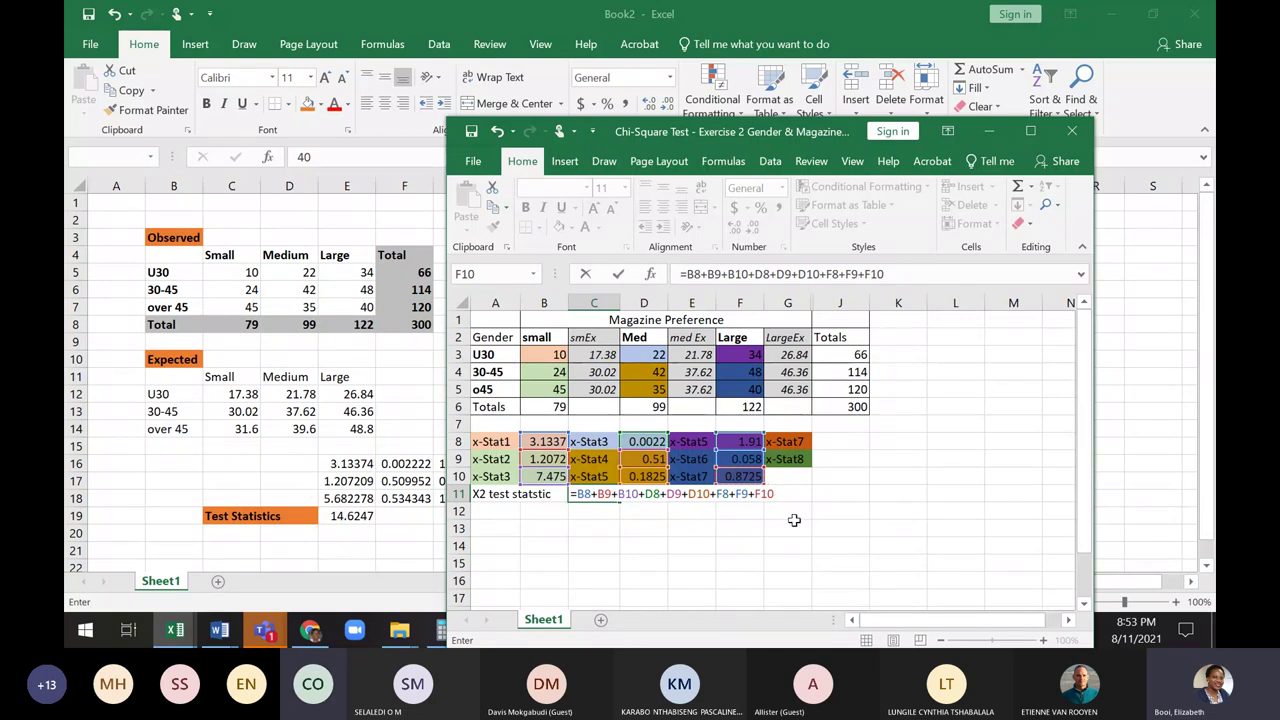
key(Return)
click(724, 527)
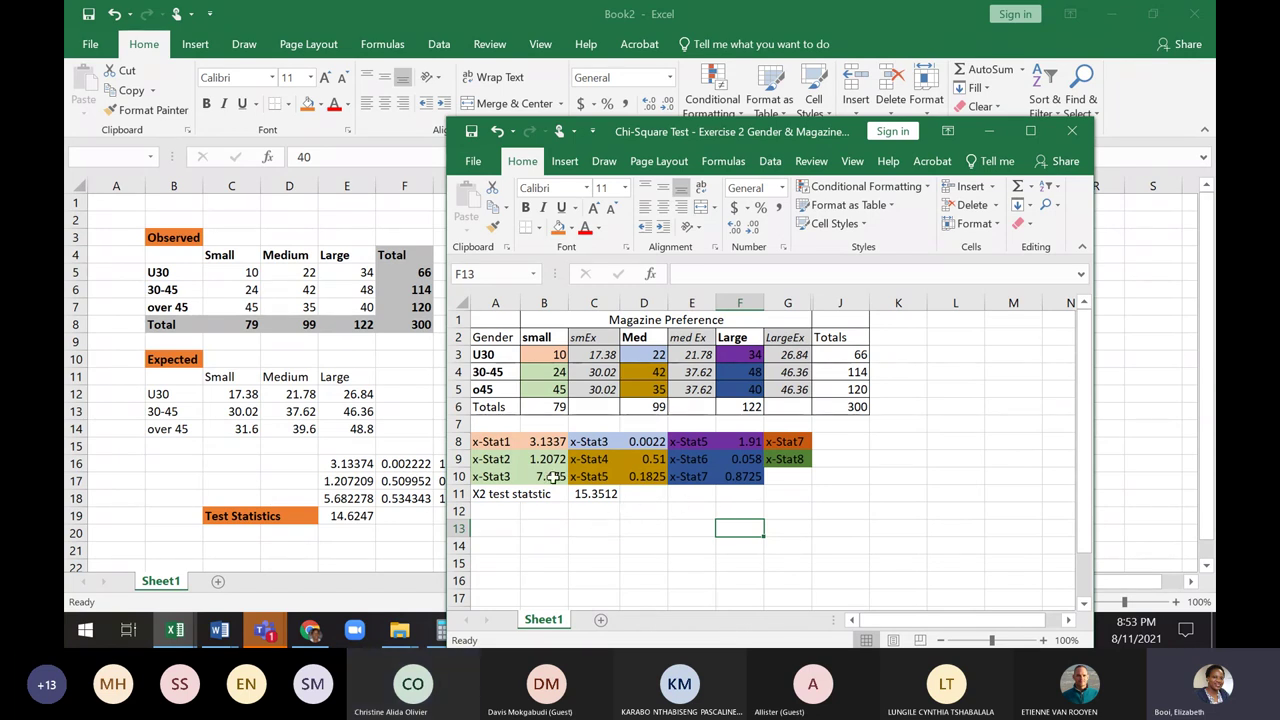
Move the Chi-Square Test workbook window clear of Book2's test statistic figures so both sheets can be compared
click(550, 440)
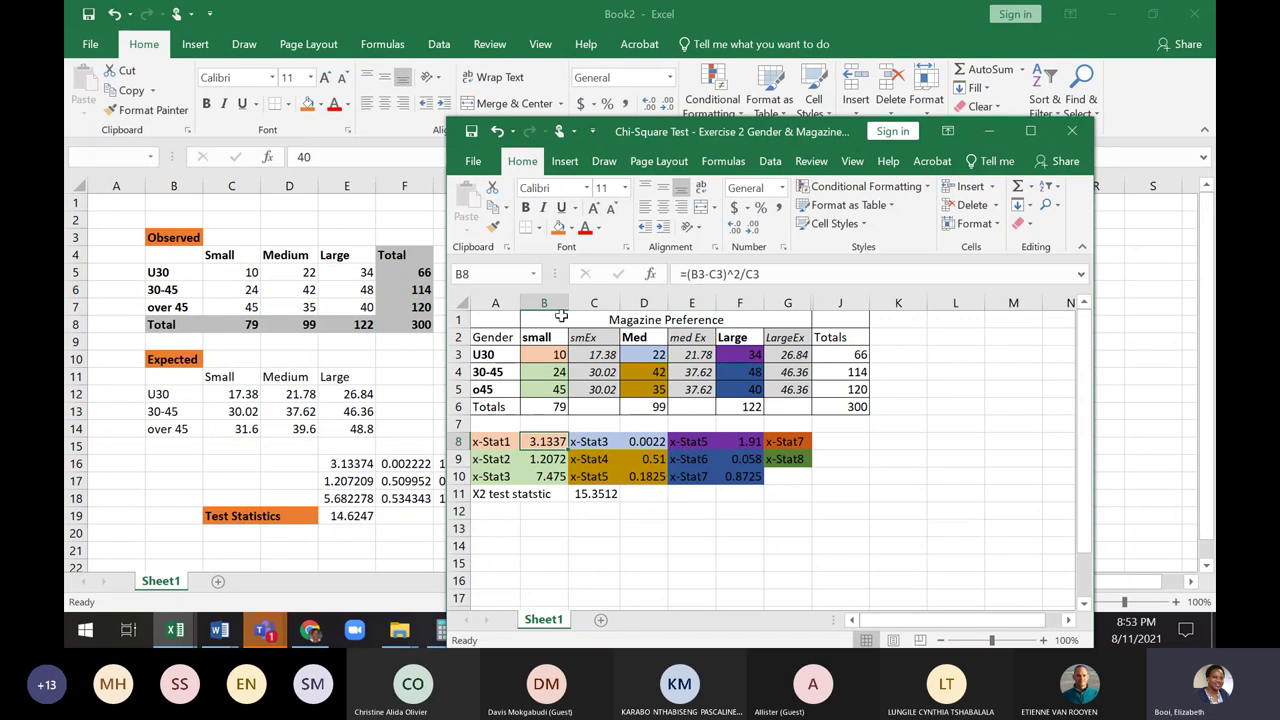
drag(650, 135, 752, 69)
key(alt+Tab)
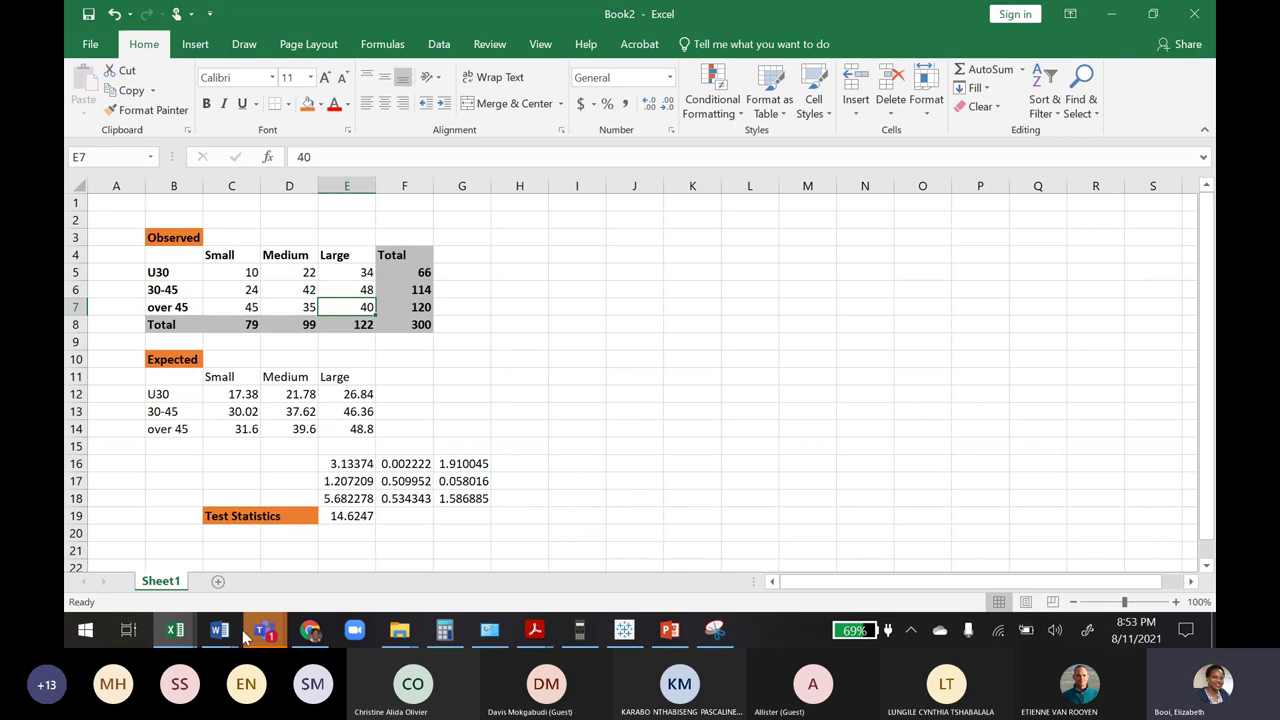
click(175, 630)
click(1070, 560)
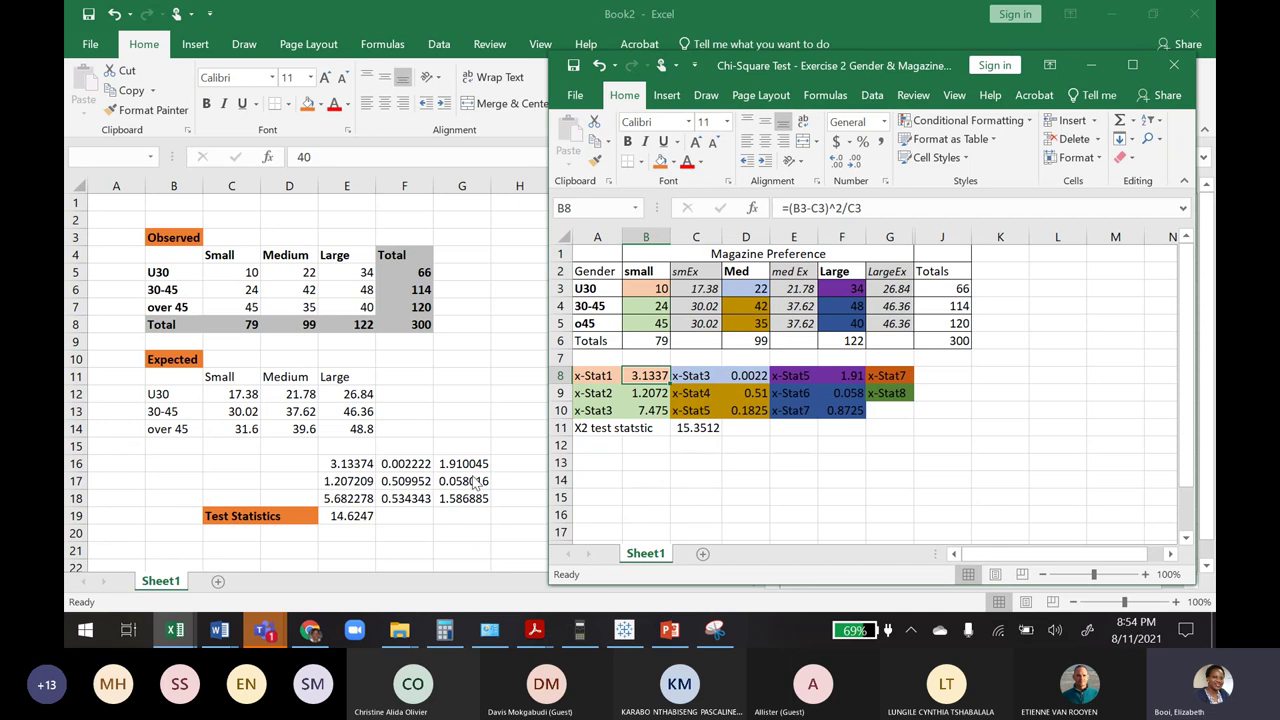
Check the formula behind the small column's o45 statistic in B10, leaving it as =(B5-C5)^2/C5
click(648, 410)
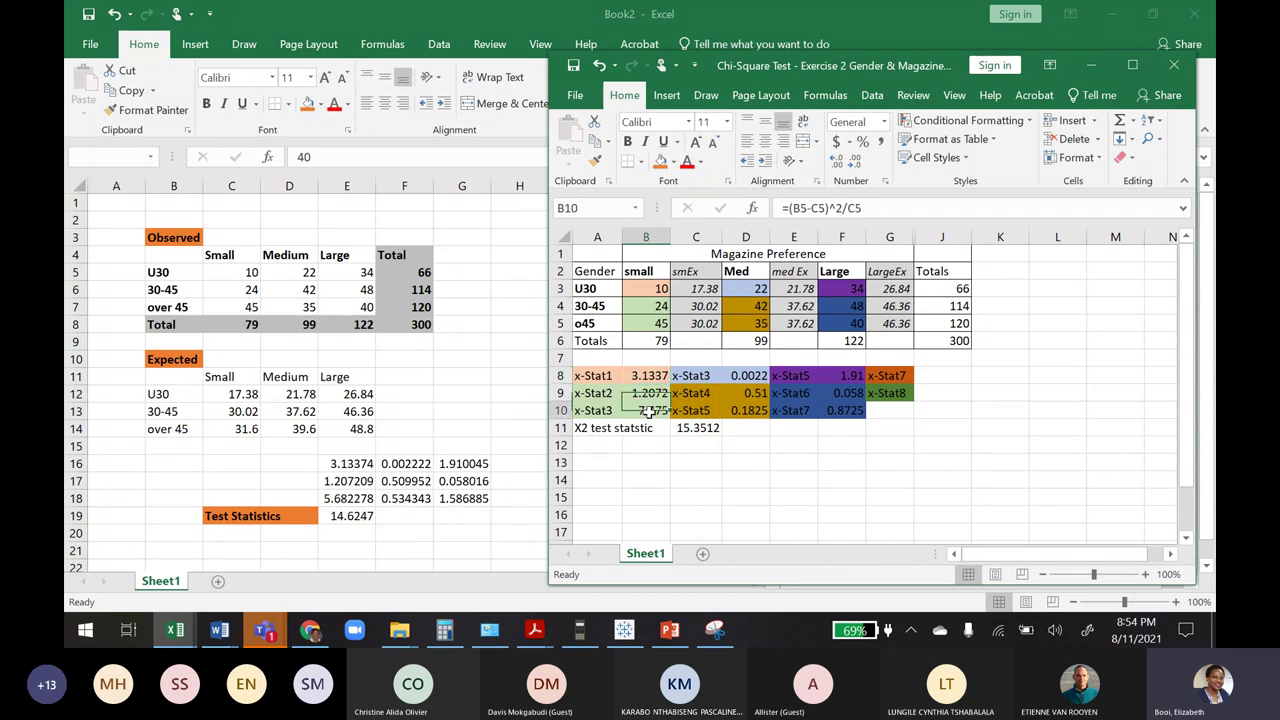
double_click(650, 412)
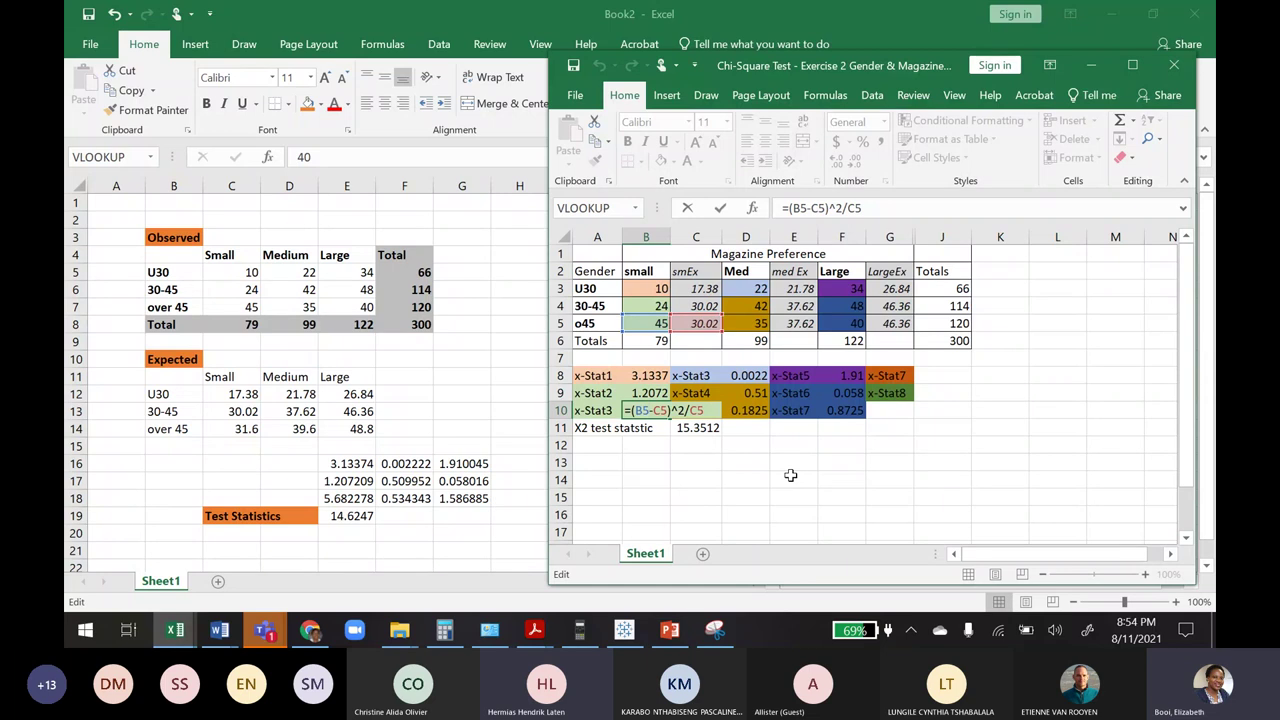
text(`)
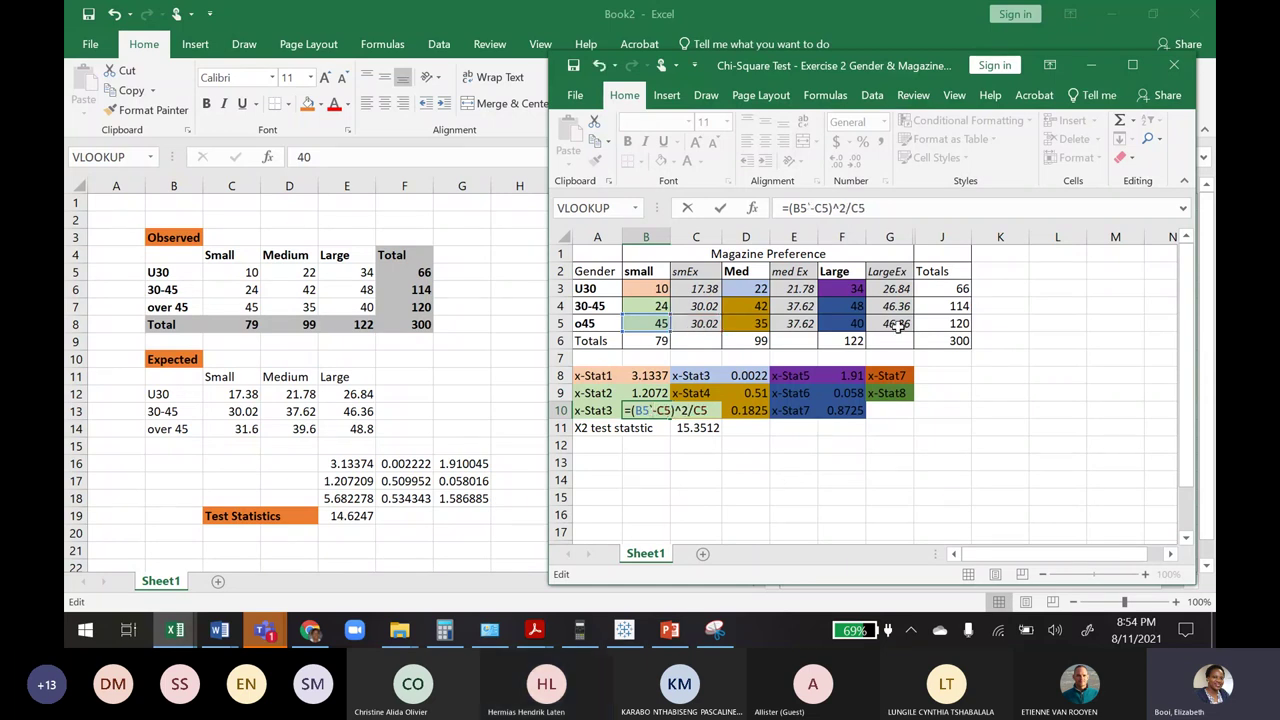
key(Return)
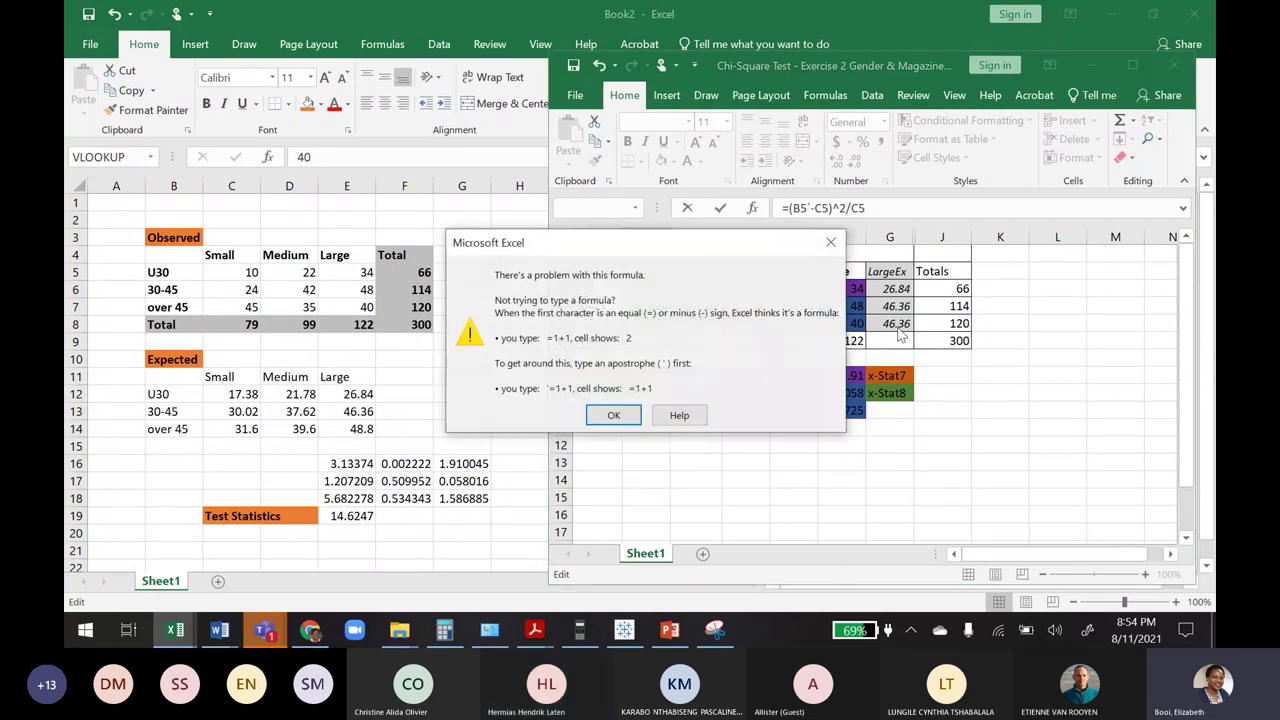
click(829, 241)
key(BackSpace)
key(Return)
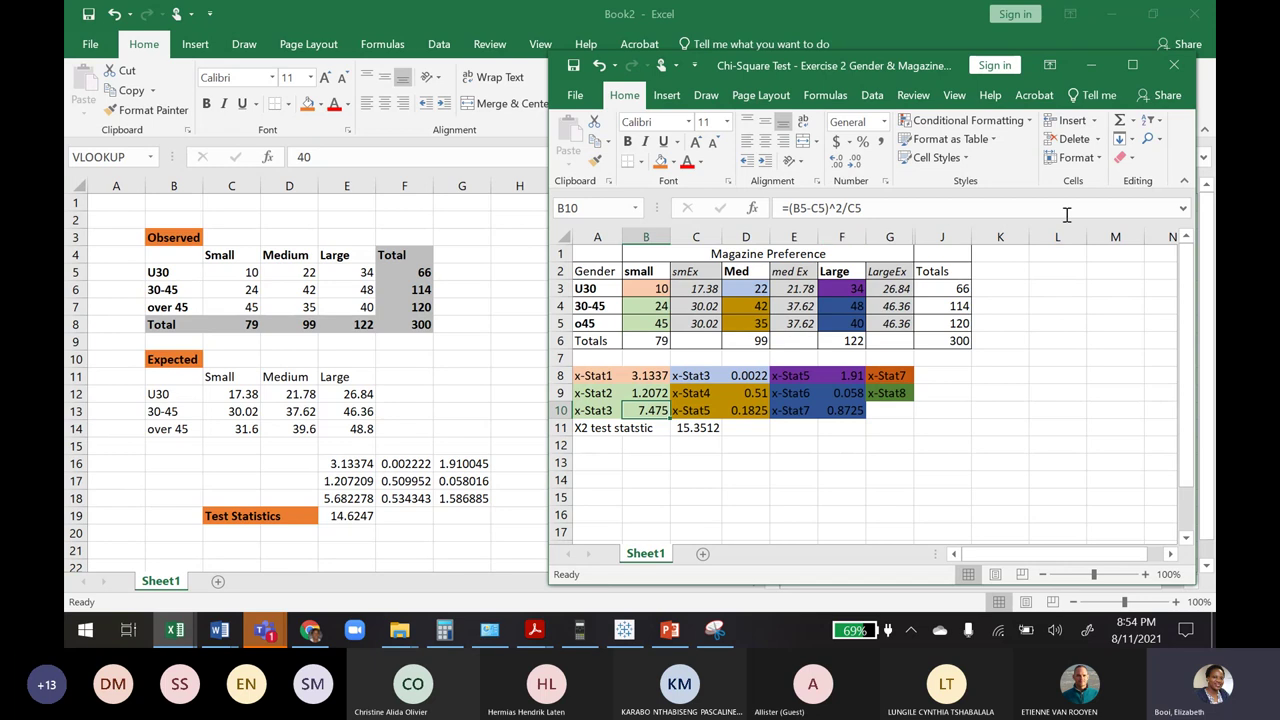
Correct the o45 LargeEx formula in G5 to use the o45 row total: =($J$5*F6)/$J$6
click(889, 358)
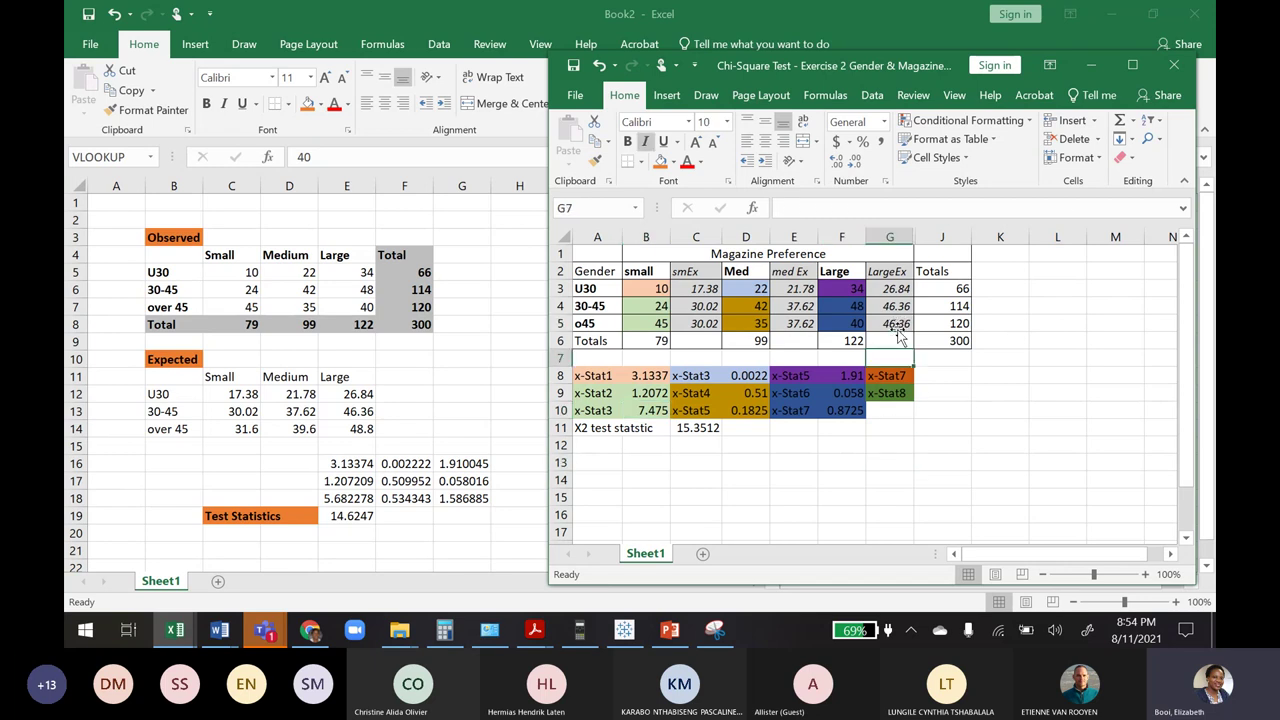
double_click(896, 328)
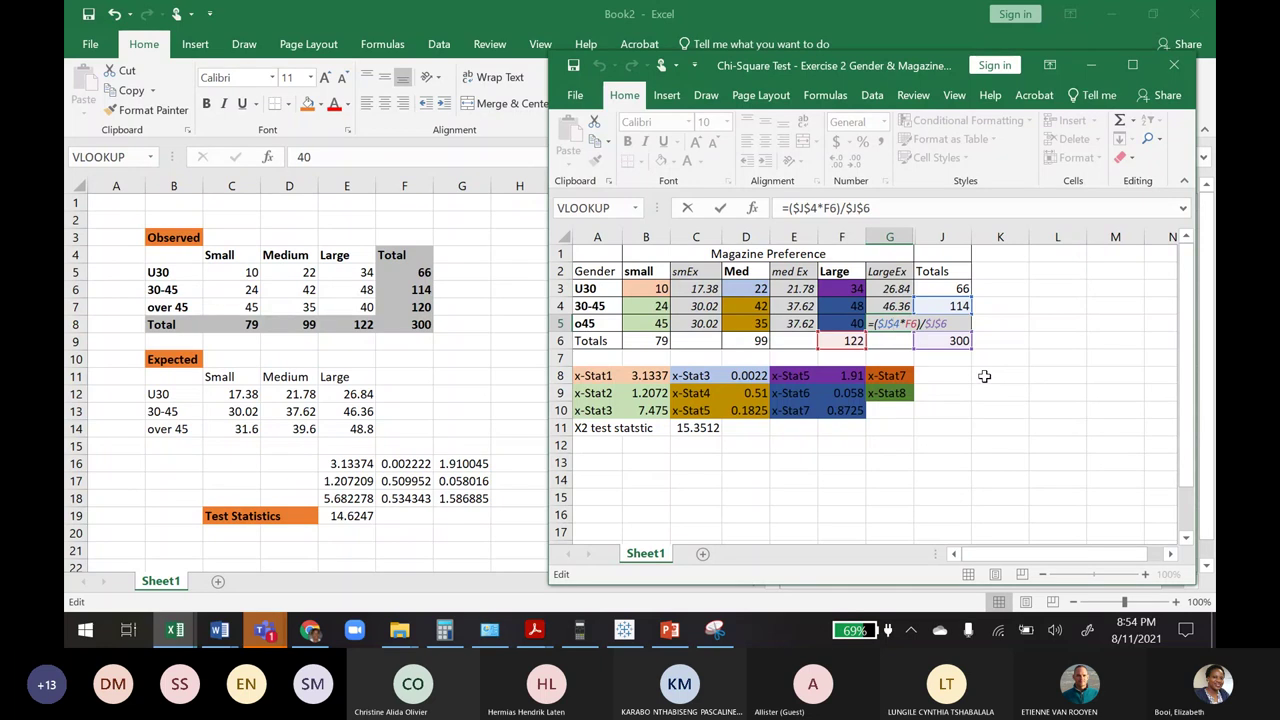
key(Escape)
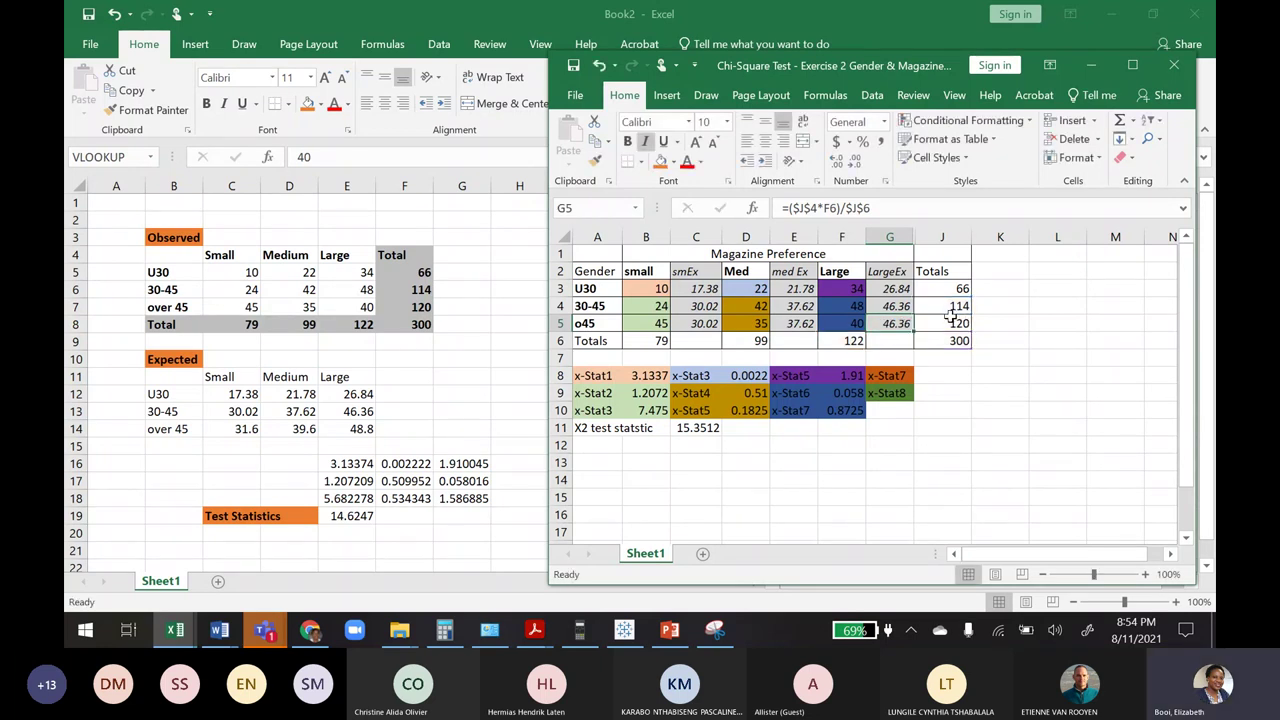
click(957, 323)
double_click(880, 314)
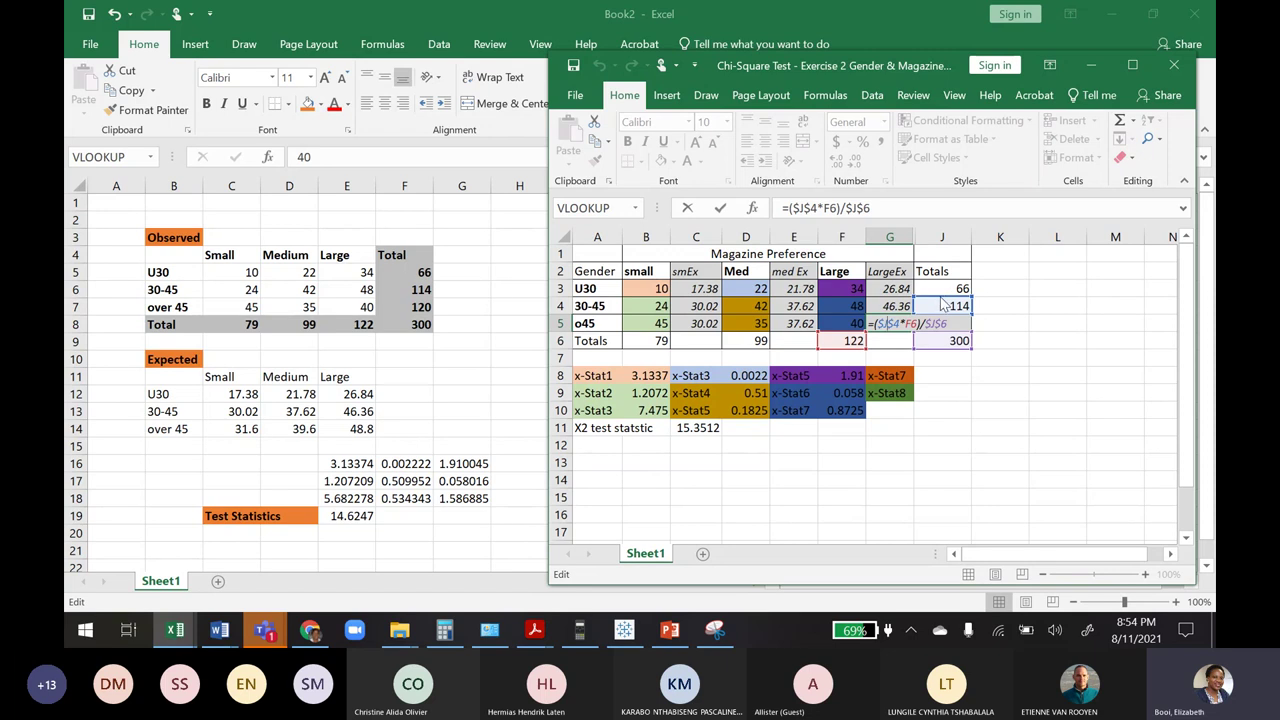
drag(943, 313, 941, 323)
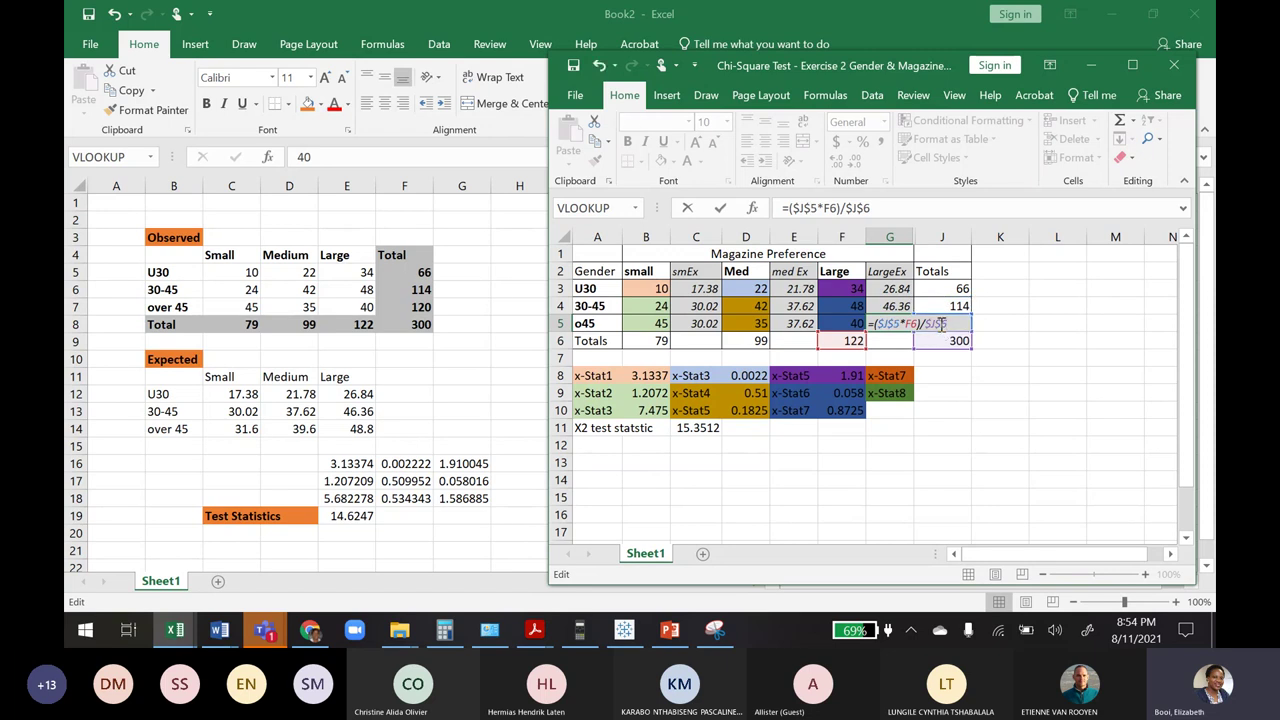
key(Return)
Point the o45 expected formulas at the o45 total: =($J$5*D6)/$J$6 in E5 and =($J$5*B6)/$J$6 in C5
double_click(799, 324)
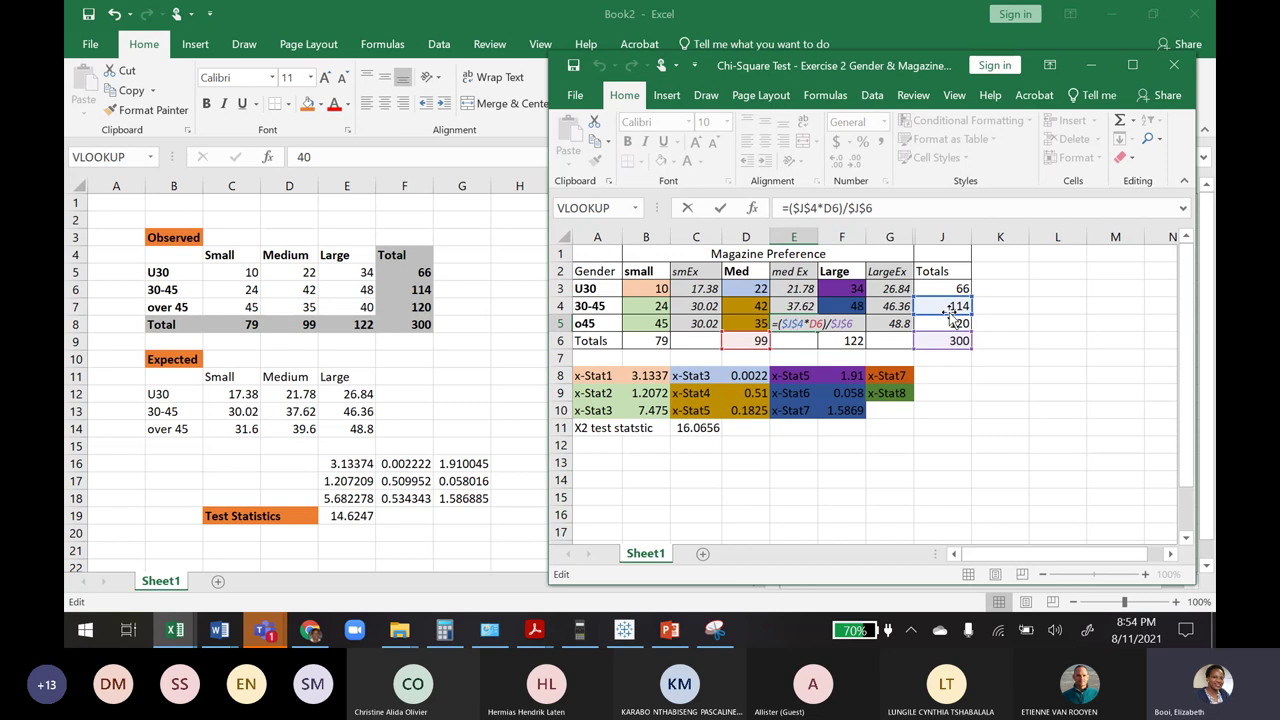
drag(949, 313, 948, 322)
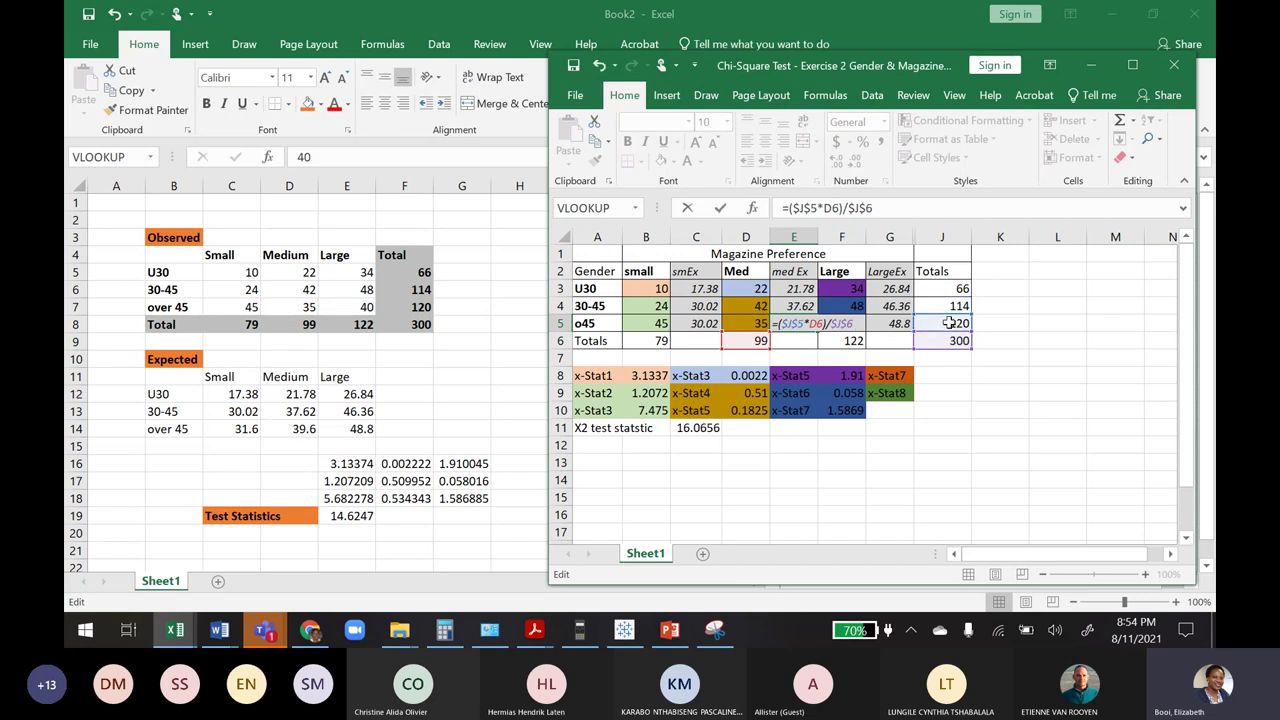
key(Return)
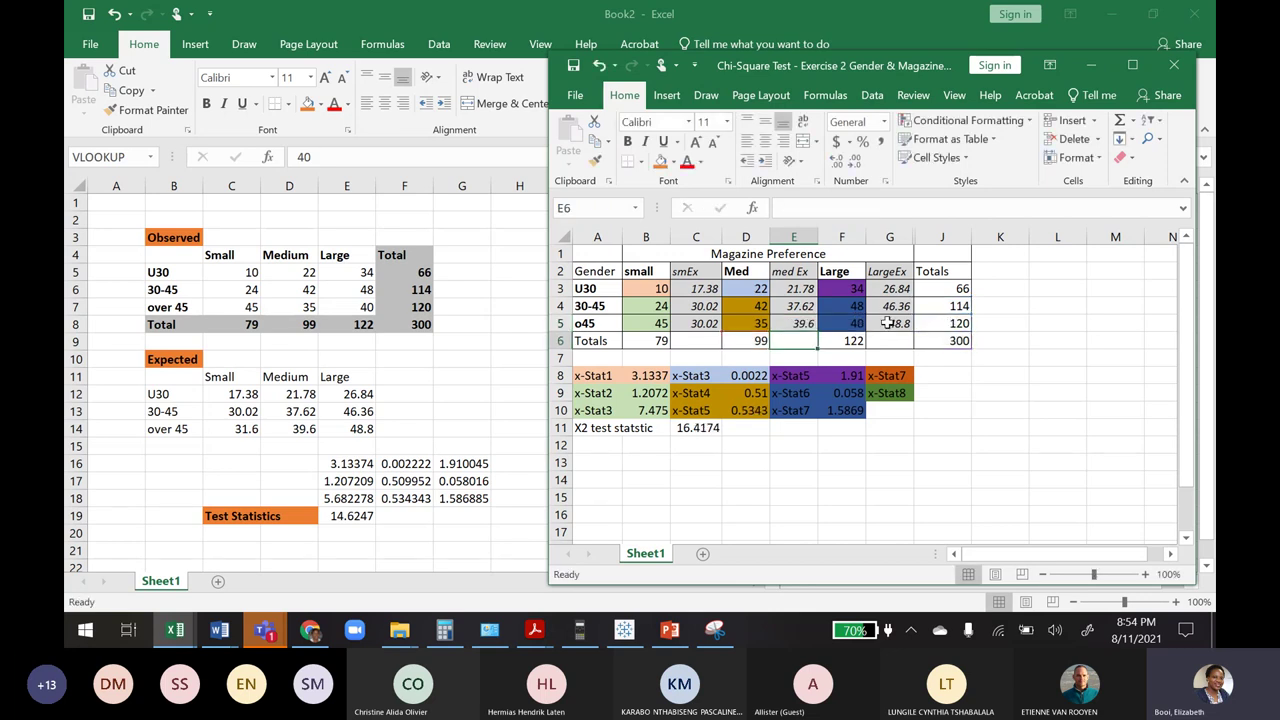
double_click(702, 325)
drag(945, 312, 948, 328)
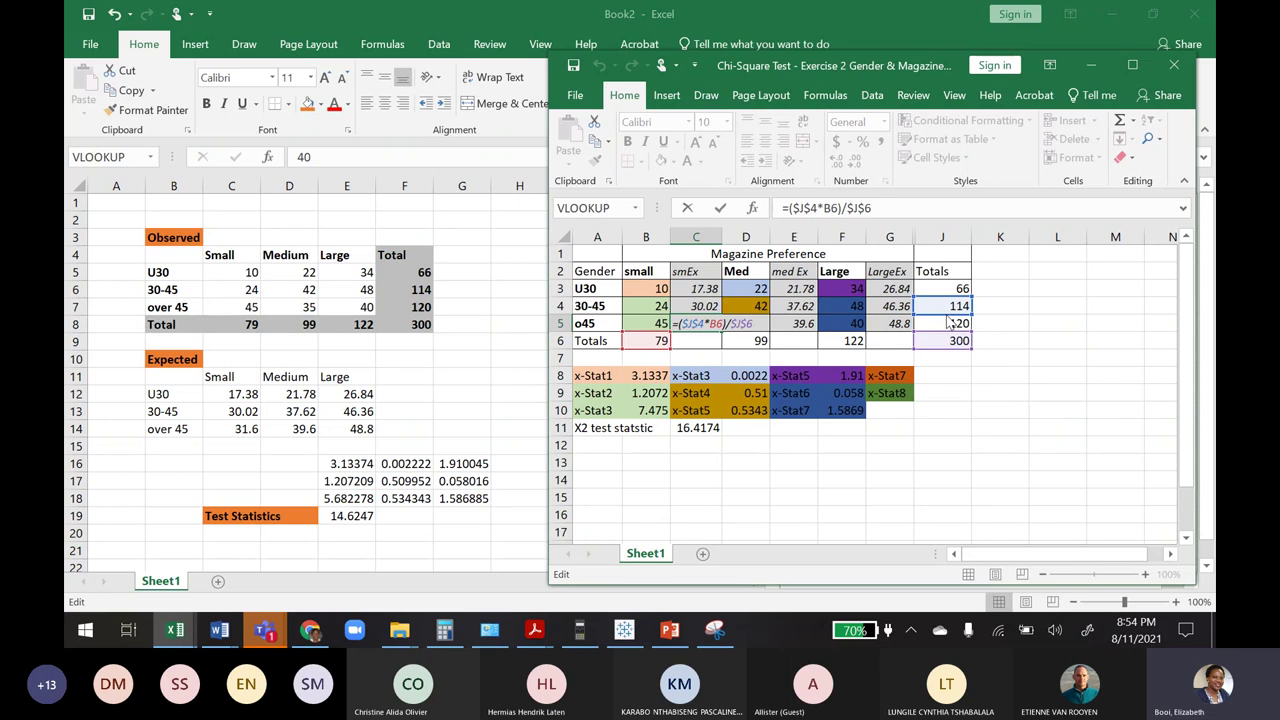
key(Return)
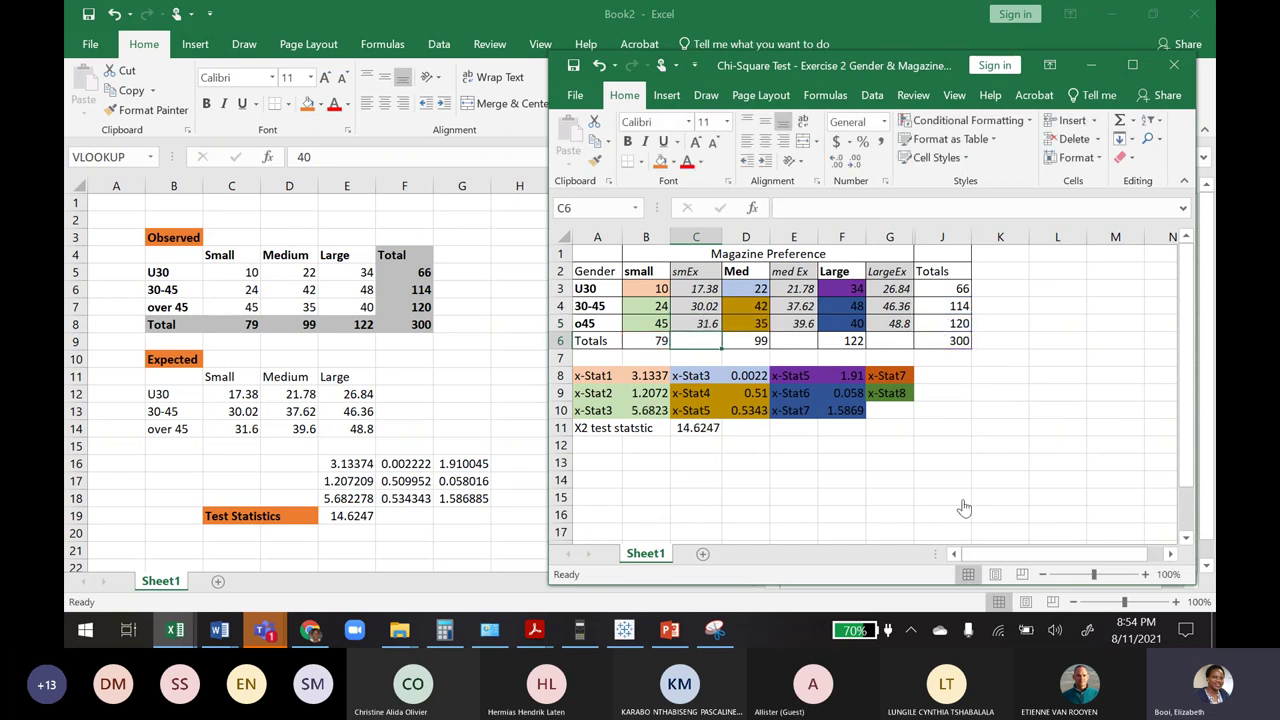
Compare the X2 test statistic in C11 with Book2's test statistic by viewing both workbooks
click(706, 463)
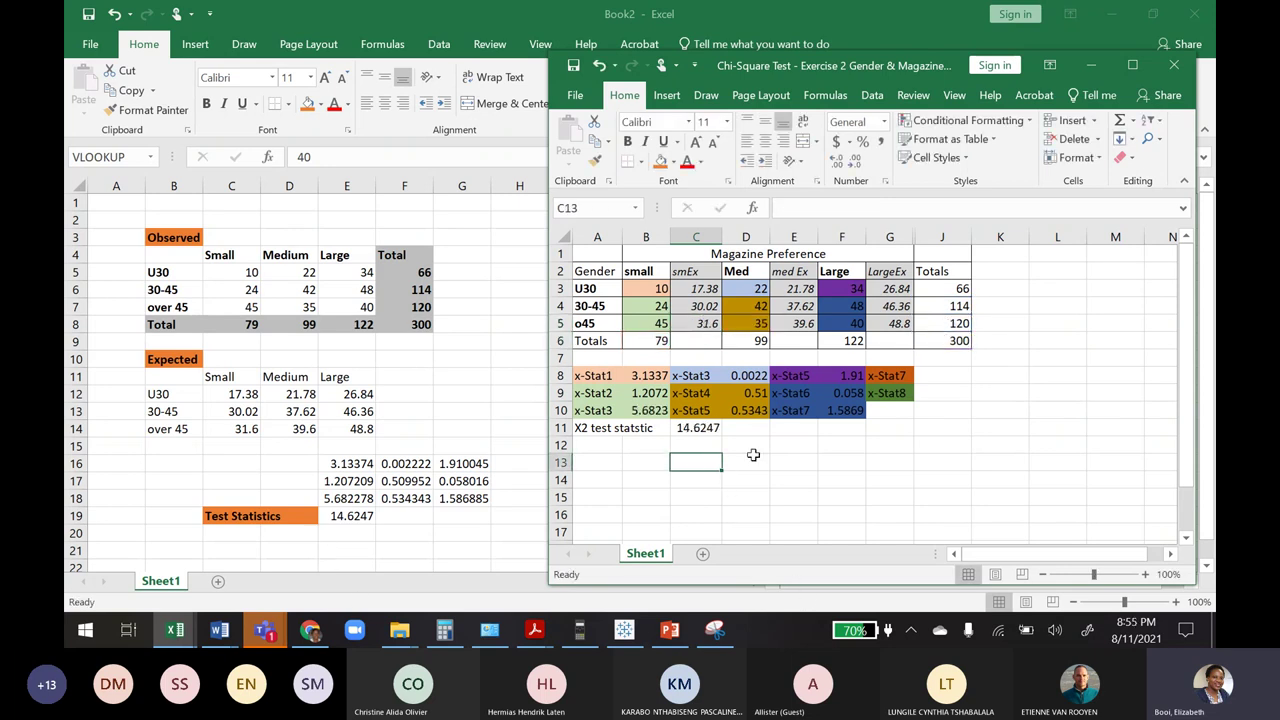
click(695, 430)
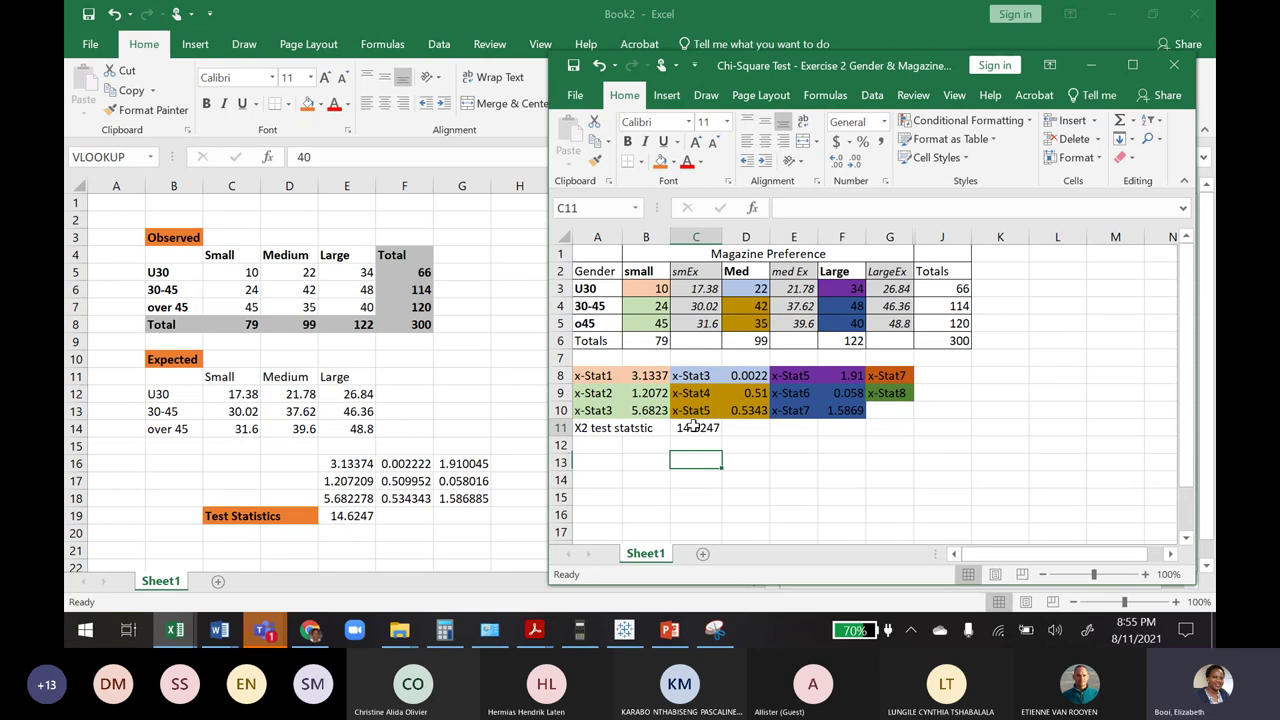
click(352, 510)
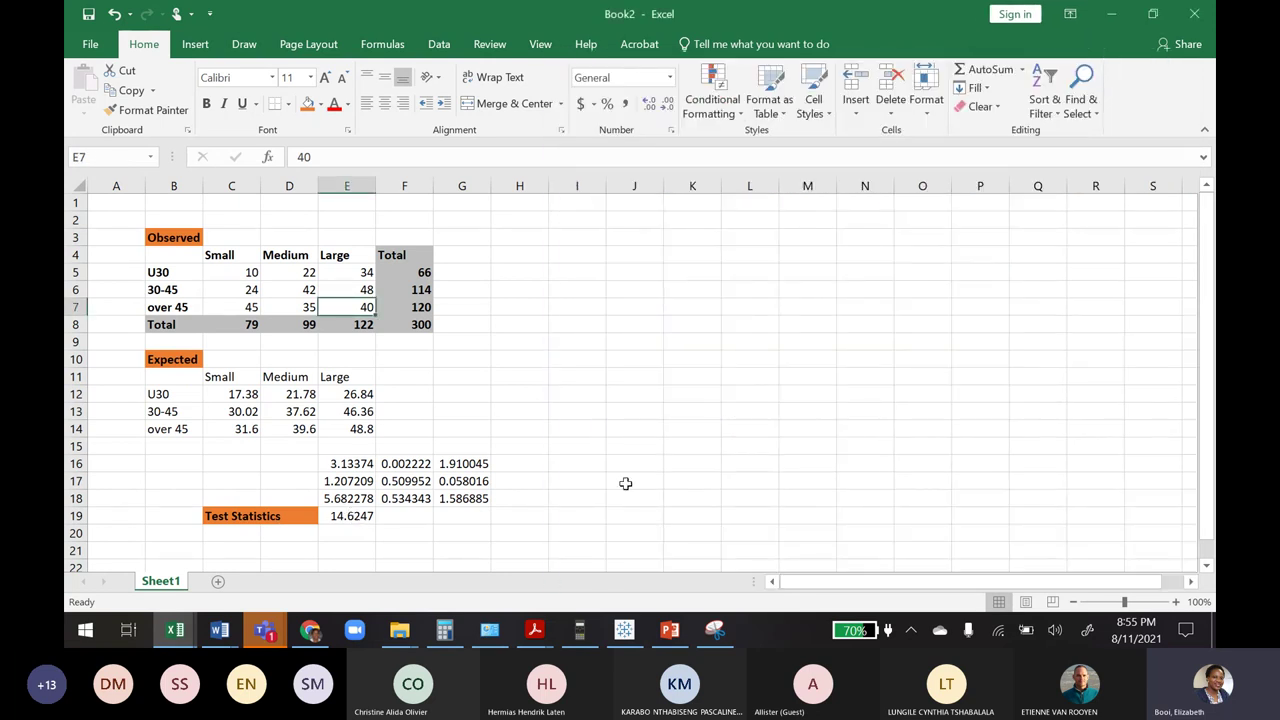
click(174, 632)
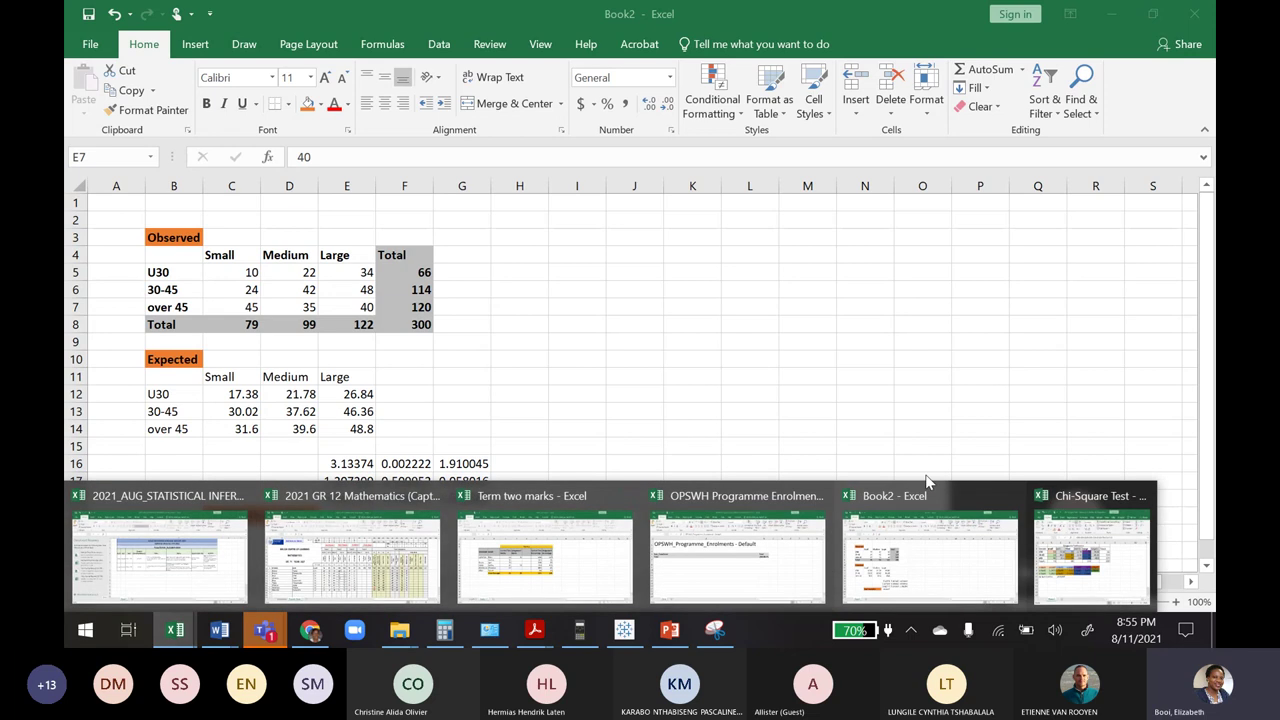
click(1100, 550)
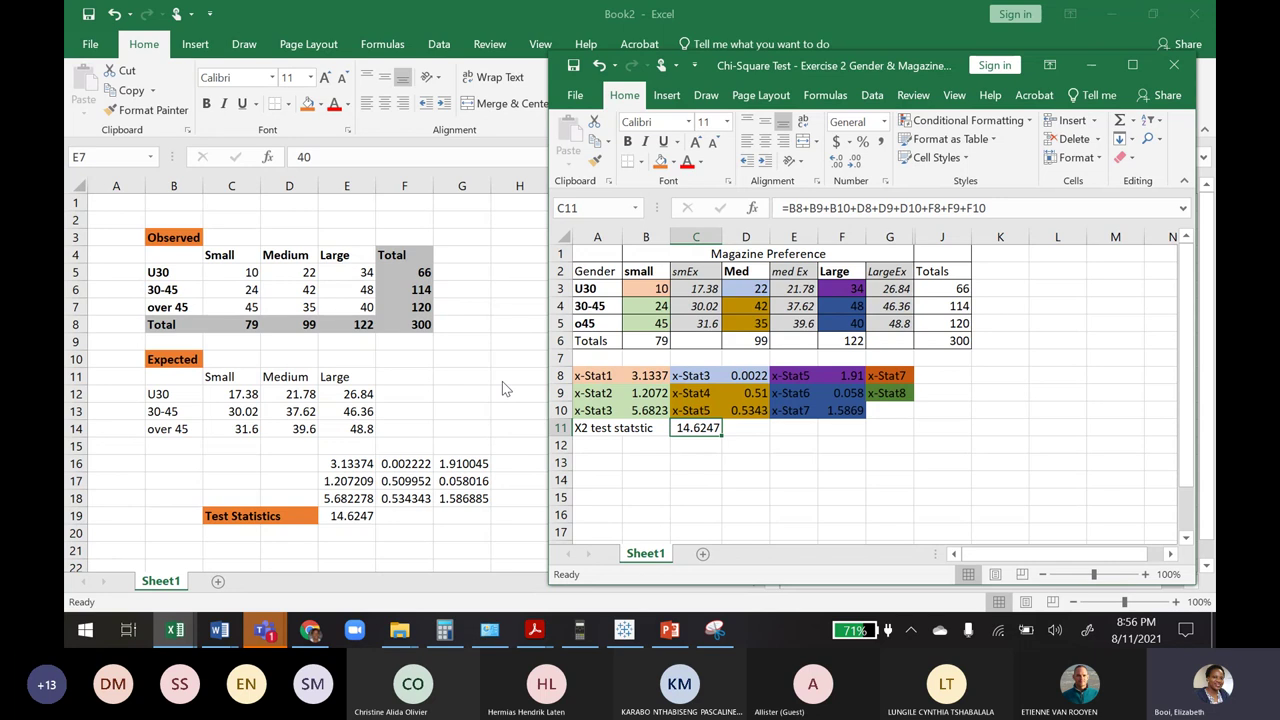
Look through the Data Analysis tools available in Book2 and close the list without running one
key(alt+Tab)
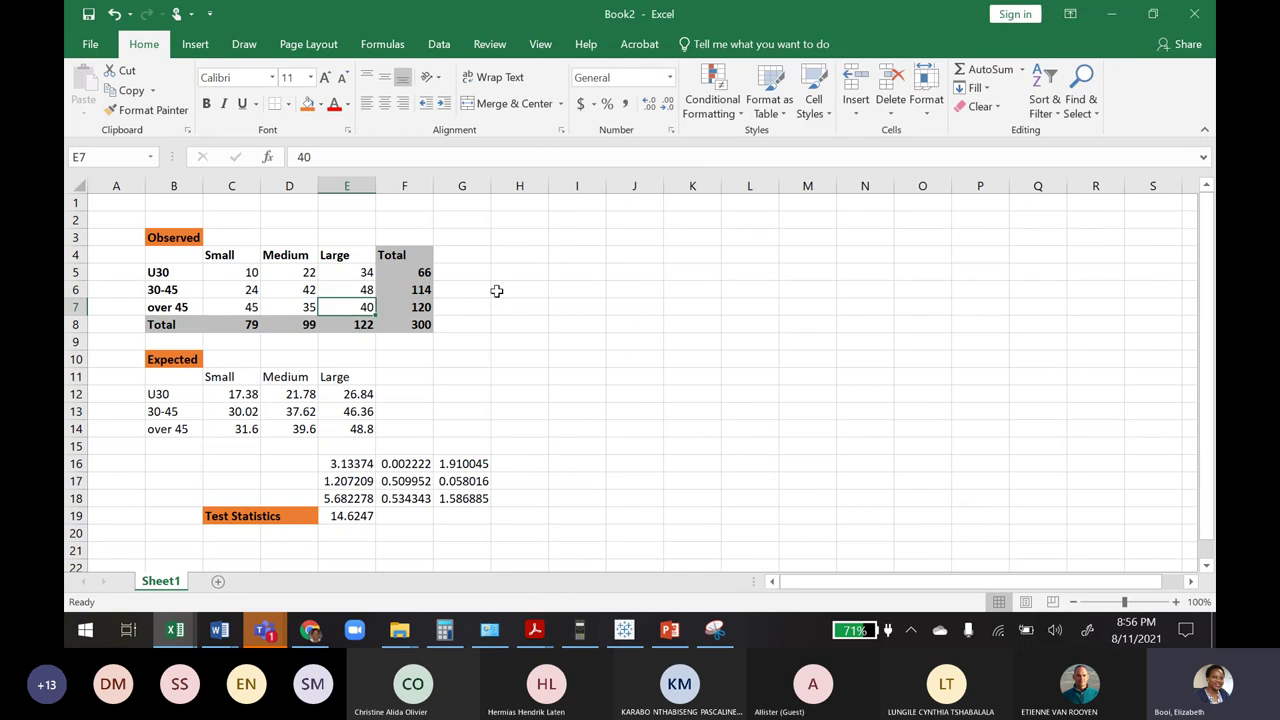
click(437, 48)
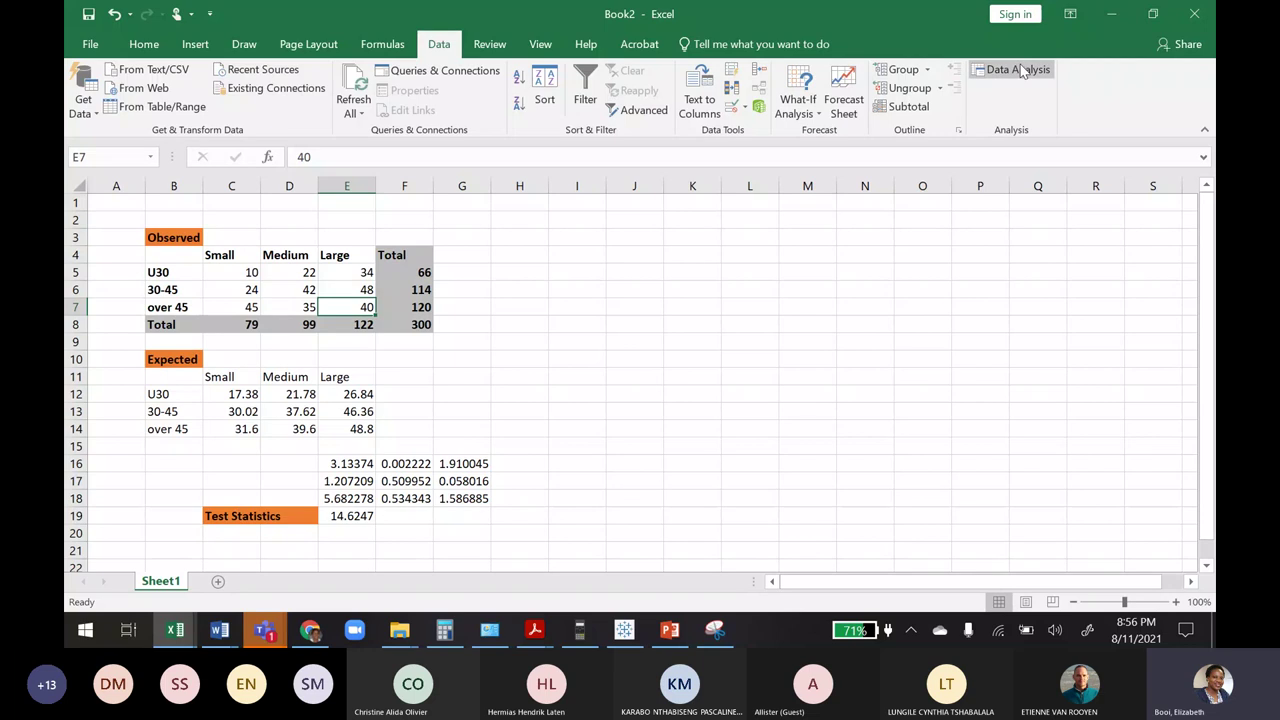
click(1016, 70)
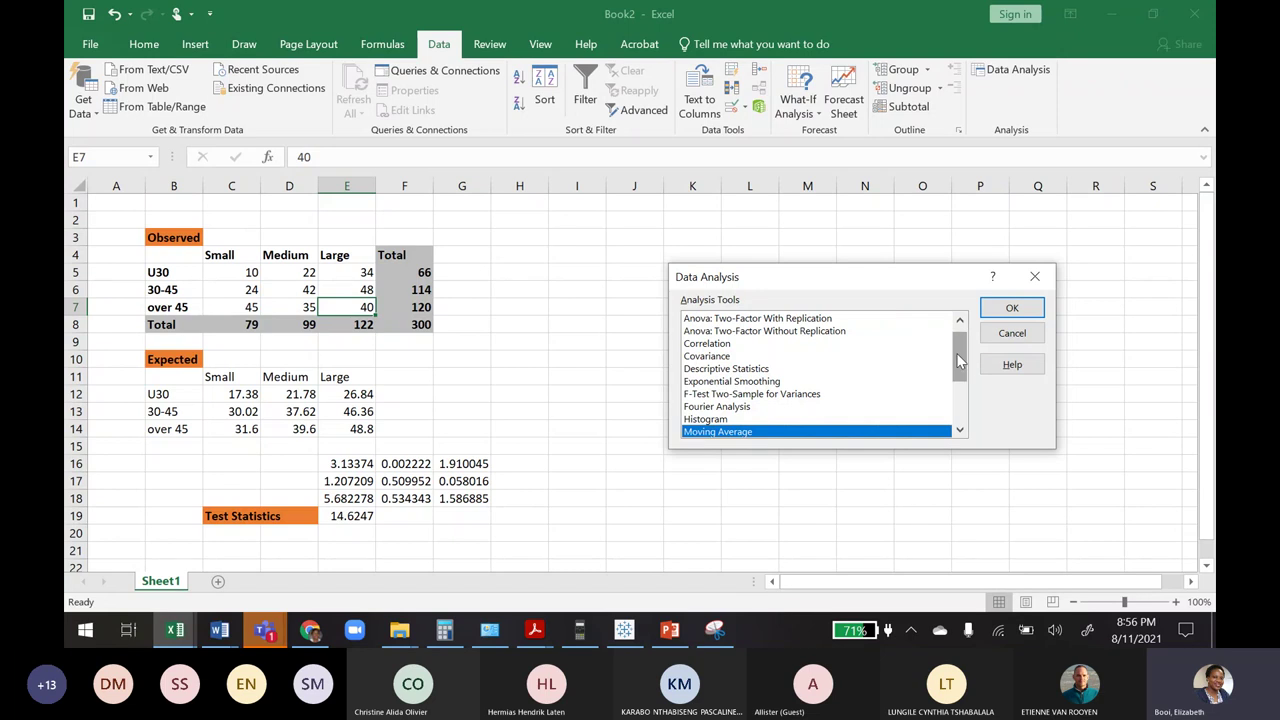
scroll(962, 345, down, 3)
click(706, 369)
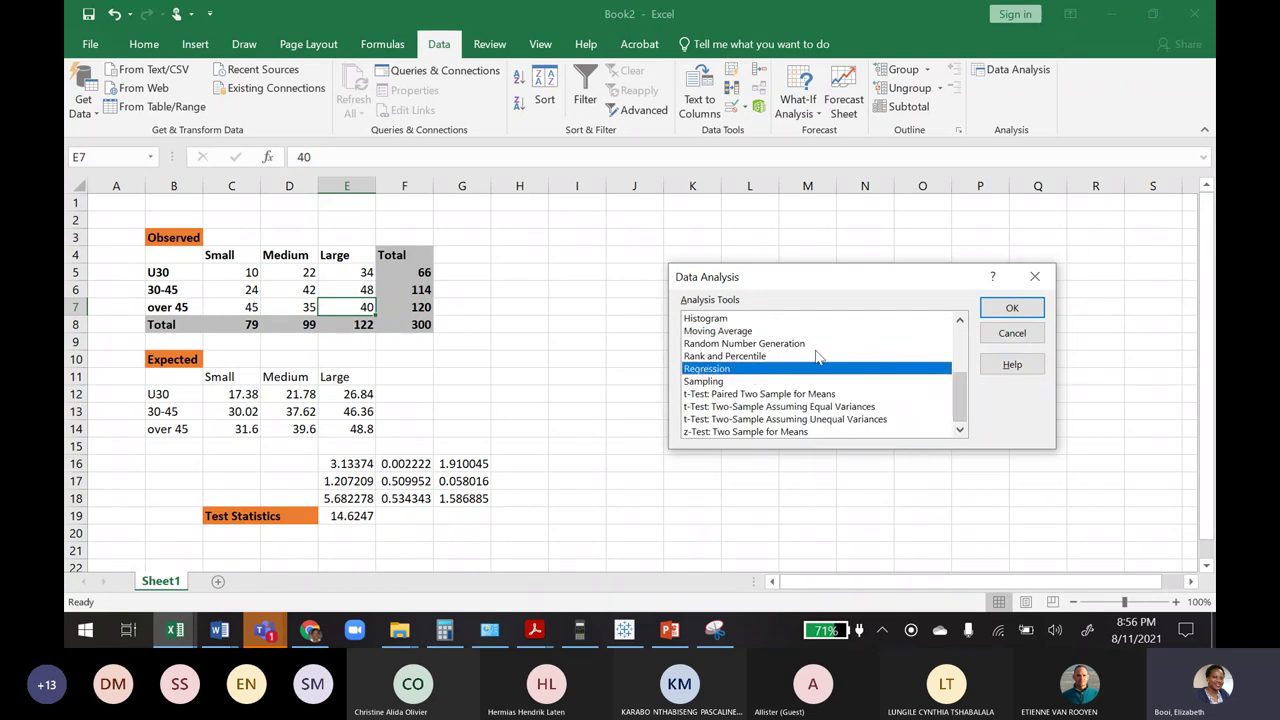
click(1012, 333)
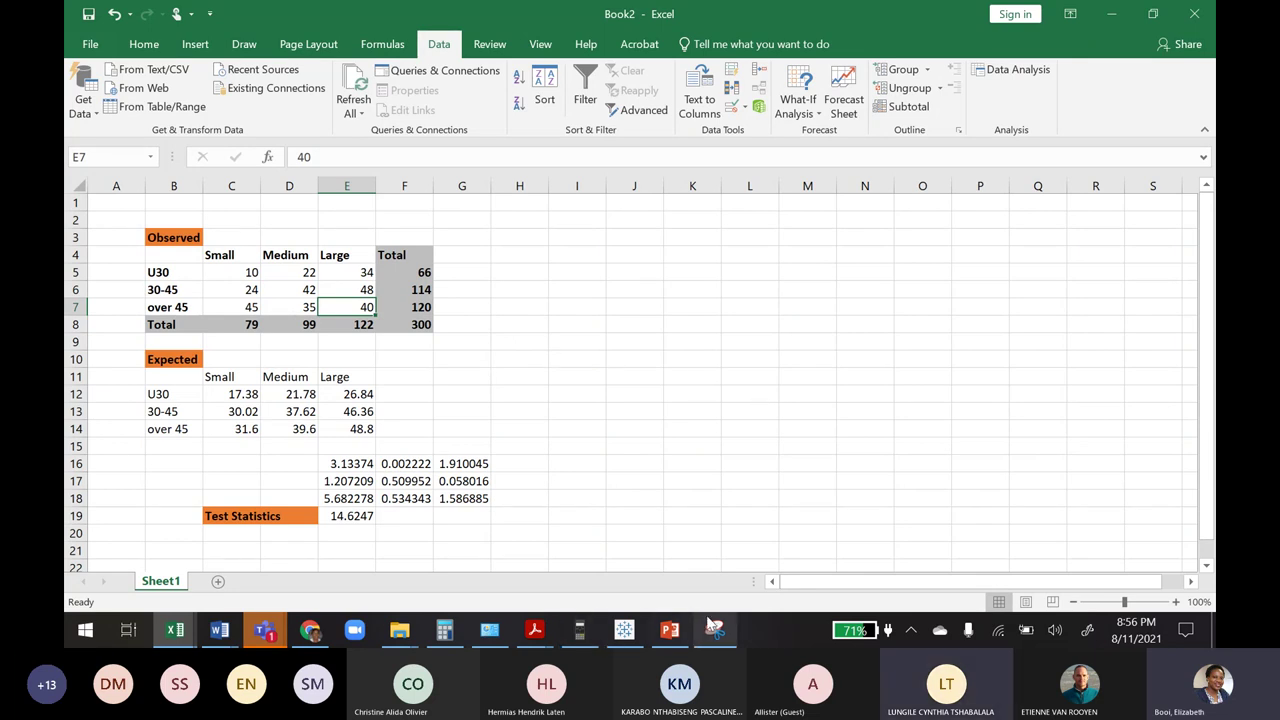
click(848, 270)
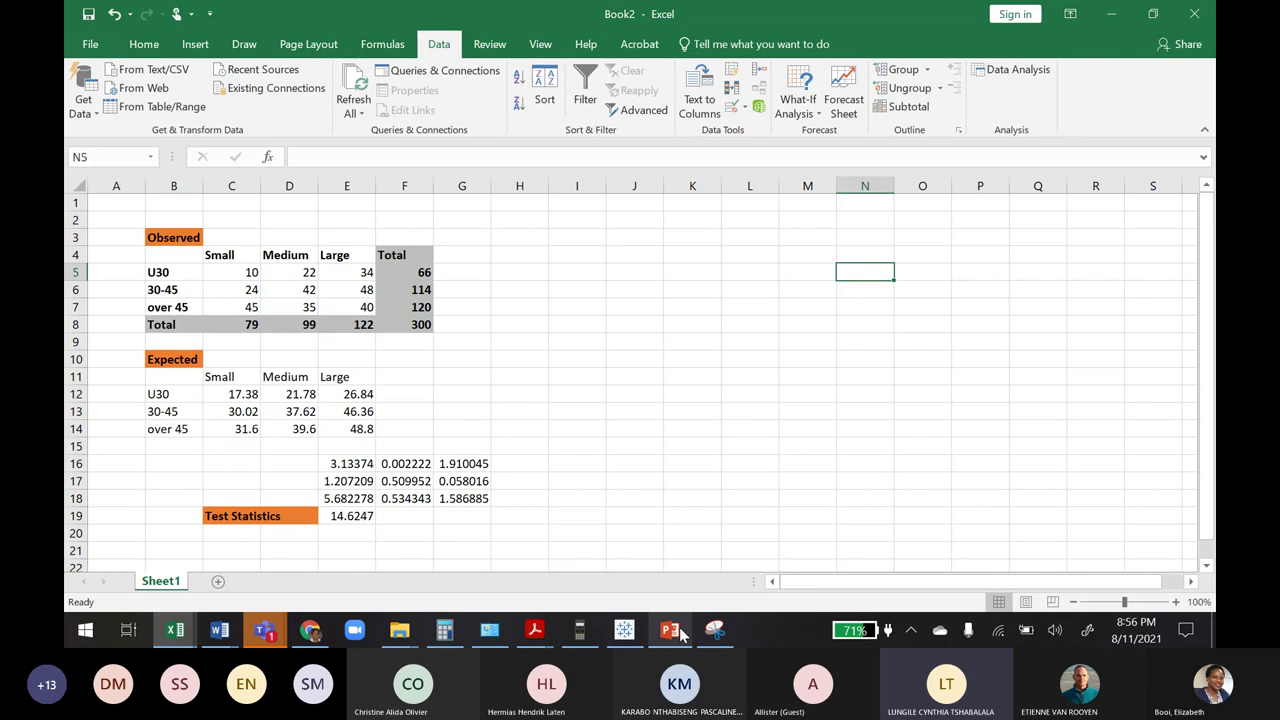
click(742, 268)
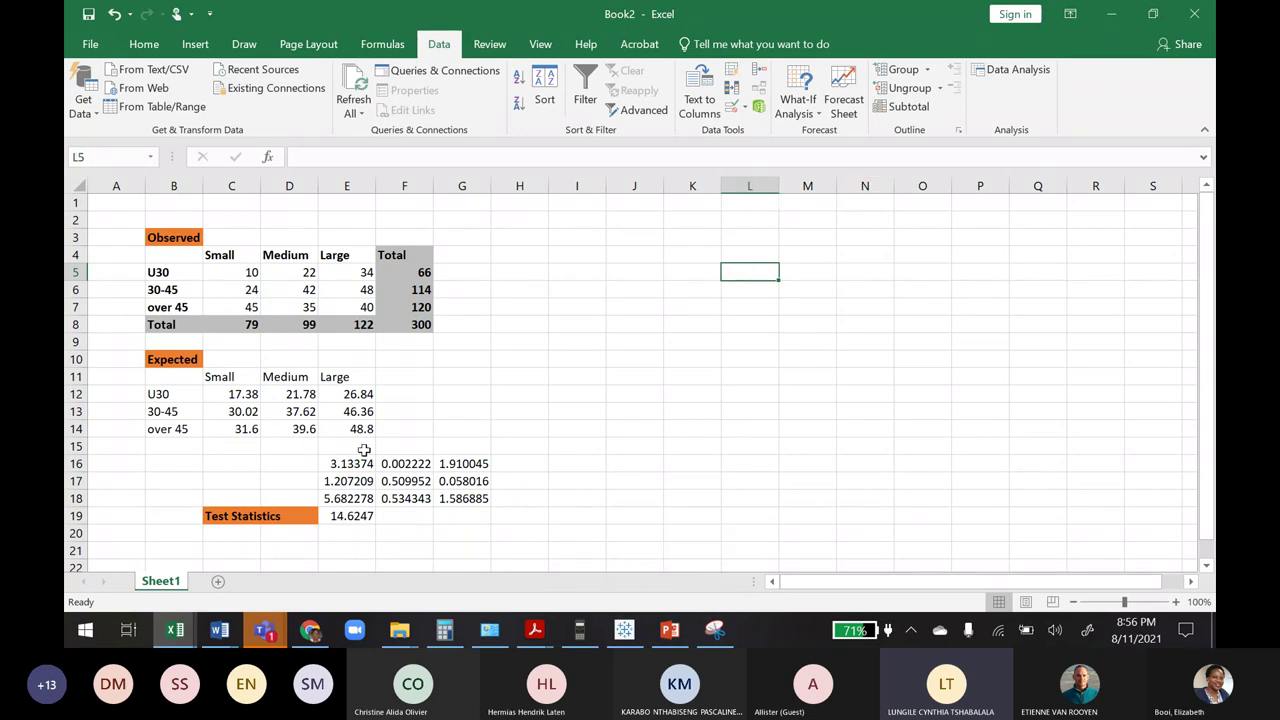
Expand Book2's test statistic in E19 to twelve decimal places
click(366, 515)
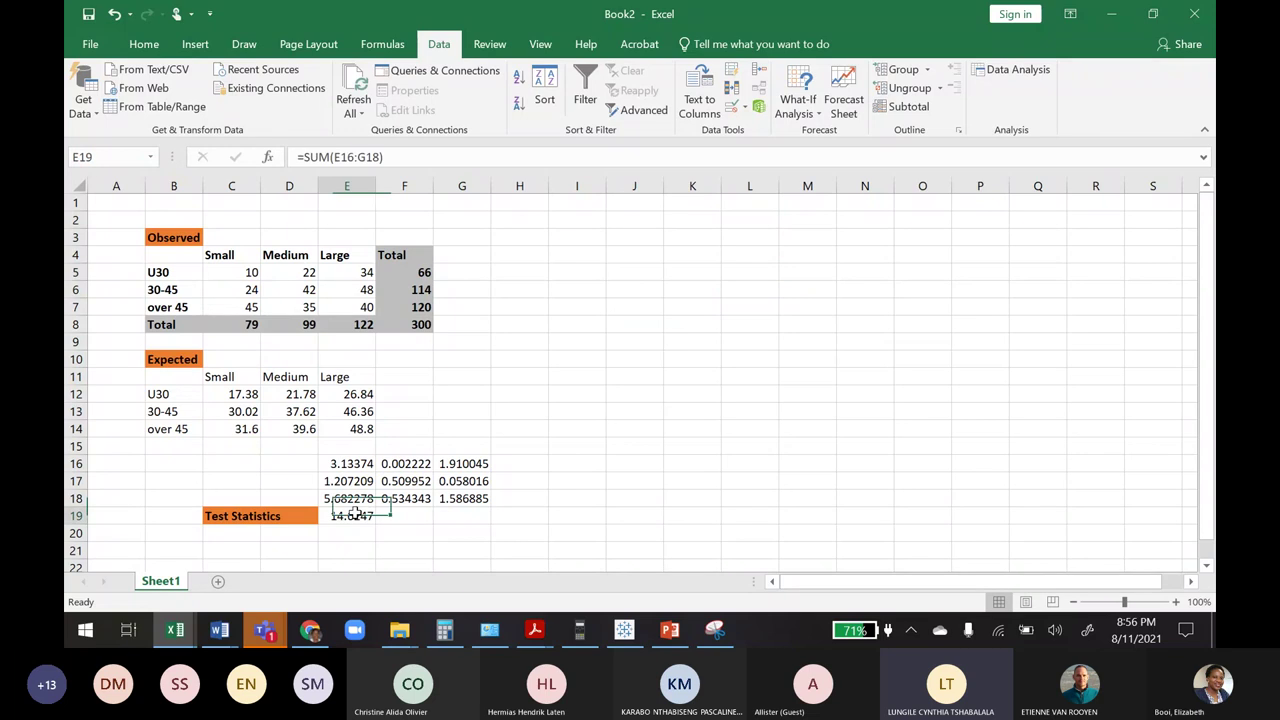
click(144, 44)
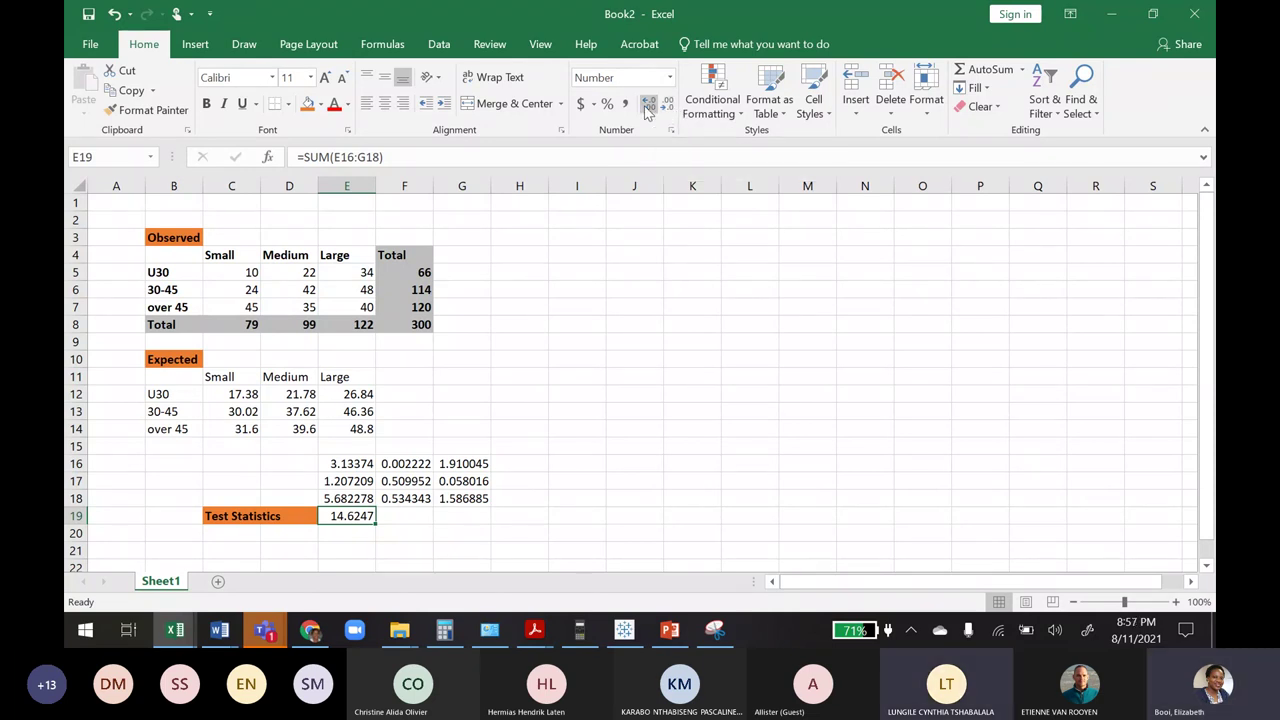
click(647, 104)
click(647, 104)
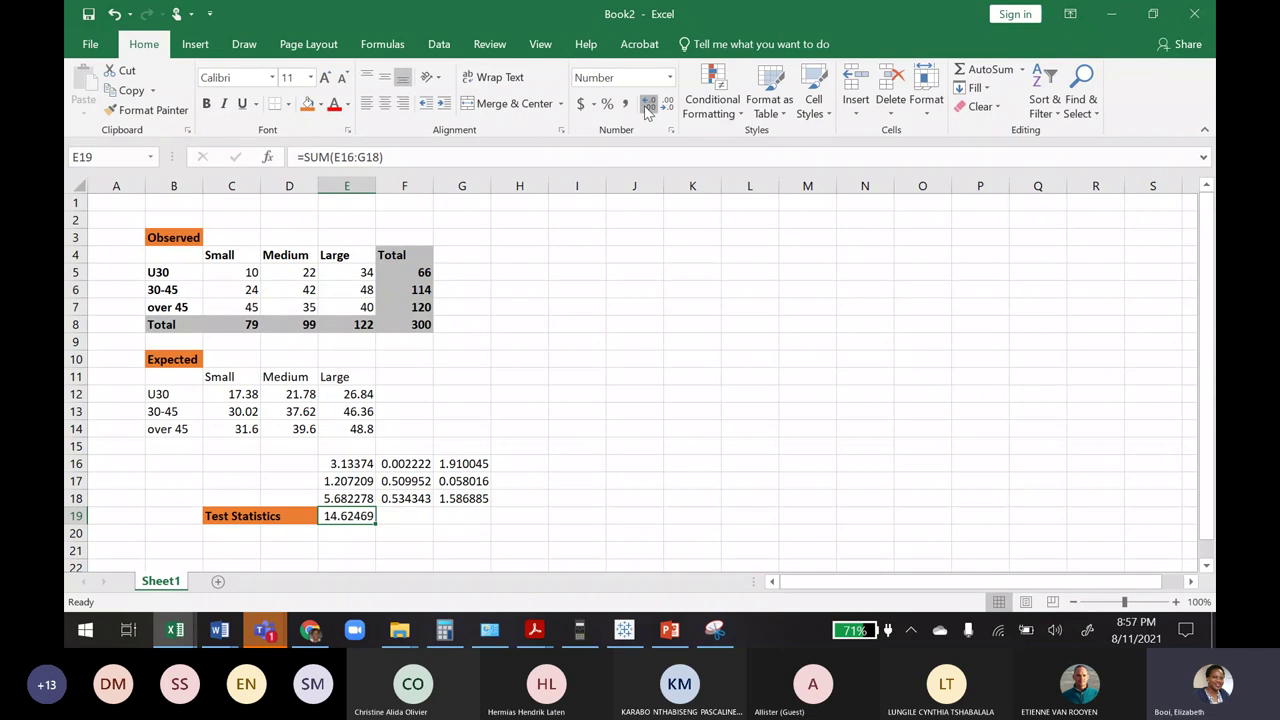
click(647, 104)
click(647, 104)
click(647, 104)
click(647, 104)
click(647, 104)
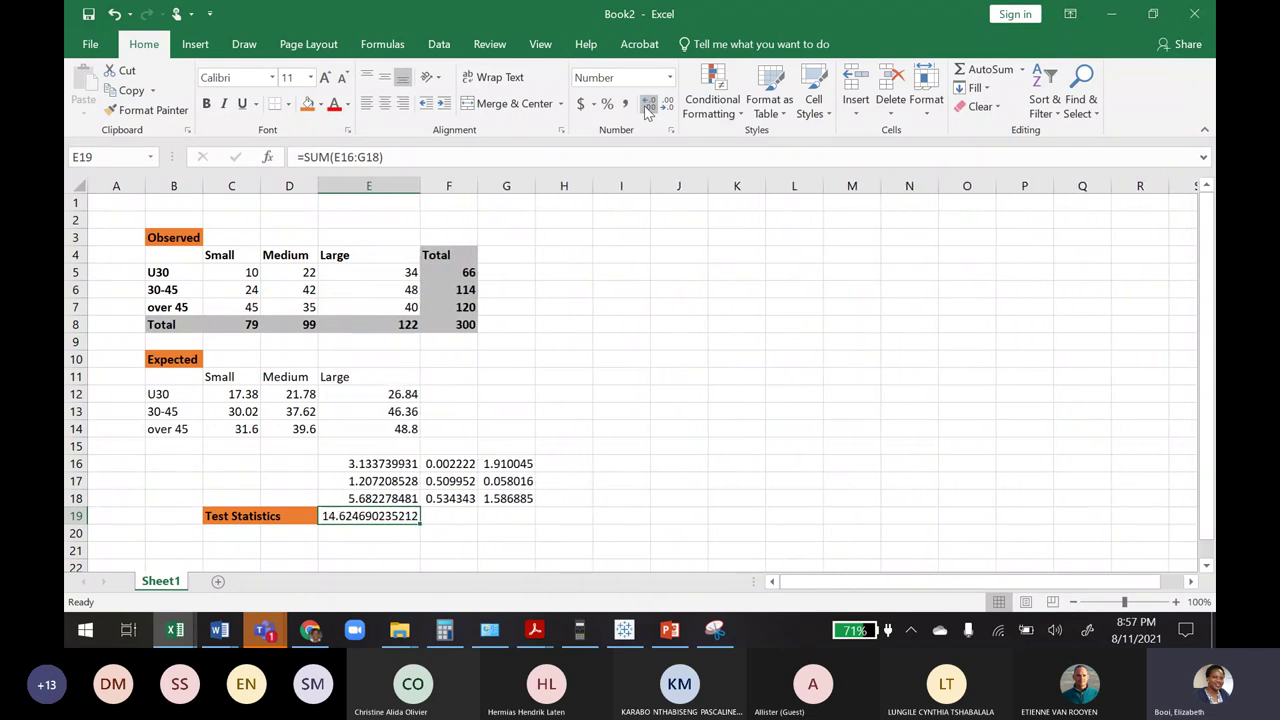
Reduce the test statistic in E19 to three decimal places
click(668, 105)
click(668, 105)
click(668, 105)
click(668, 105)
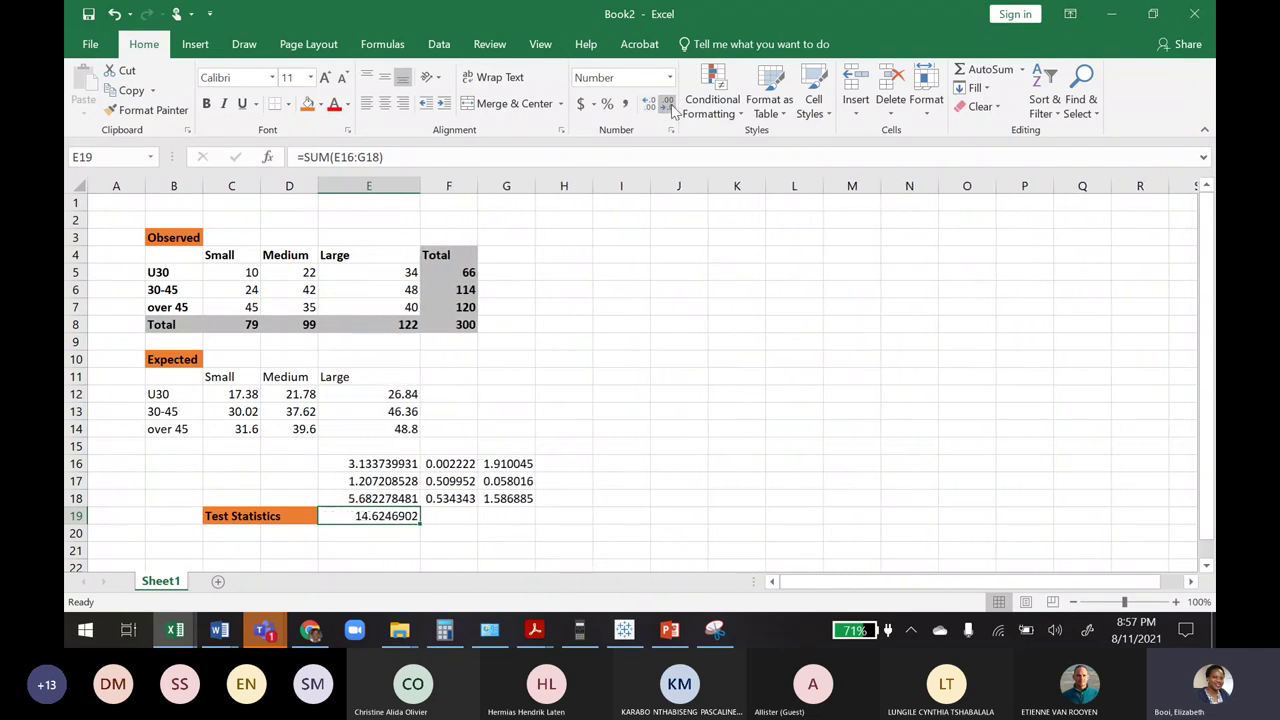
click(668, 105)
click(668, 105)
click(668, 105)
click(668, 105)
click(668, 105)
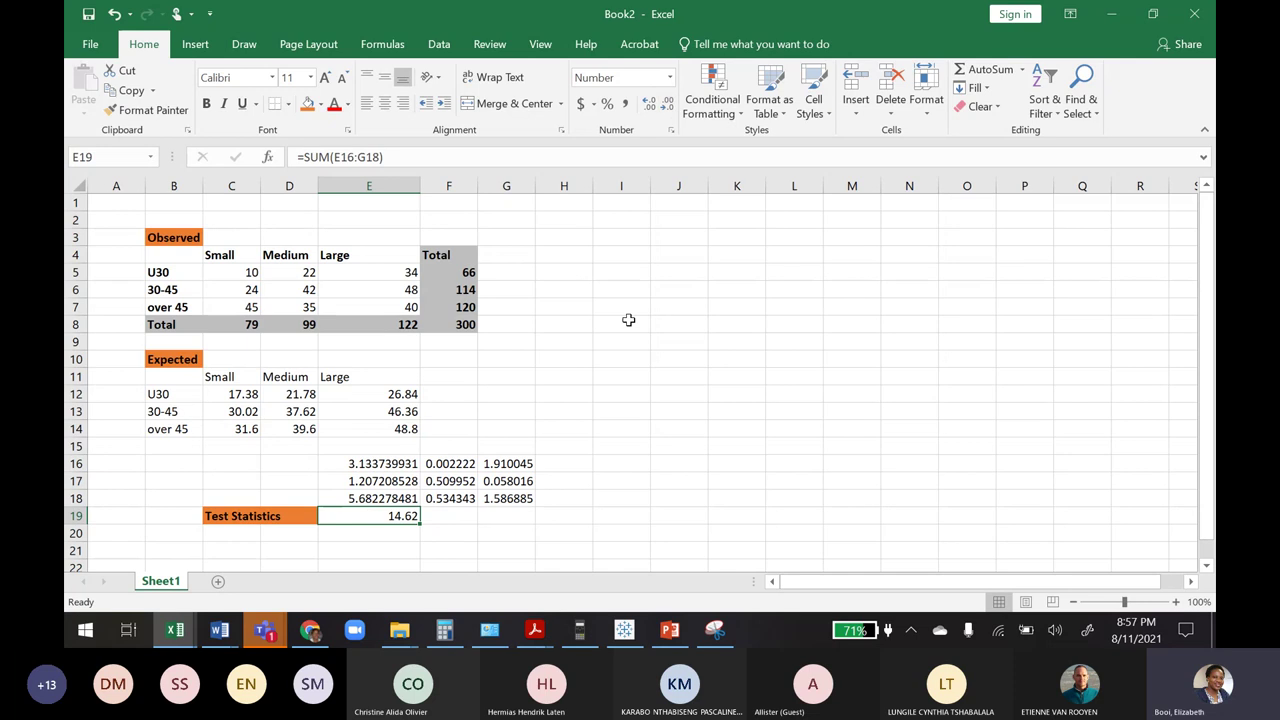
click(647, 104)
Inspect the formulas of the Small column's 30-45 and U30 statistics in E17 and E16
click(380, 480)
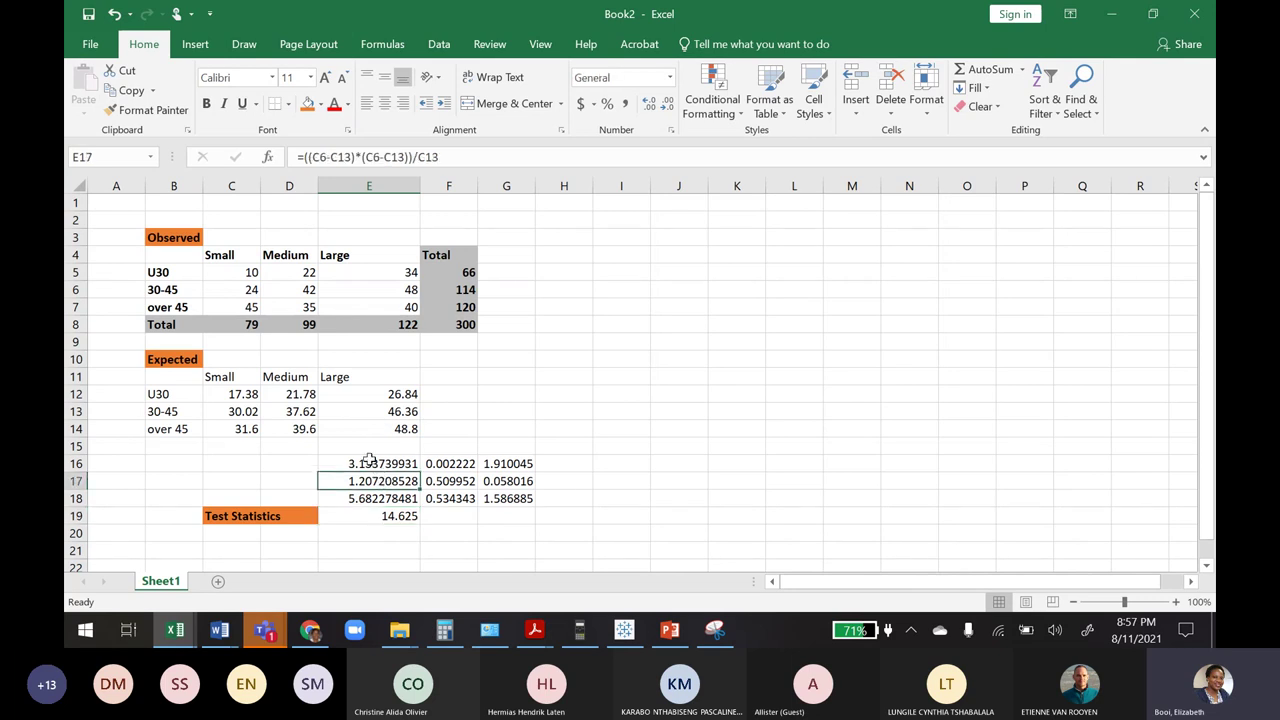
click(369, 460)
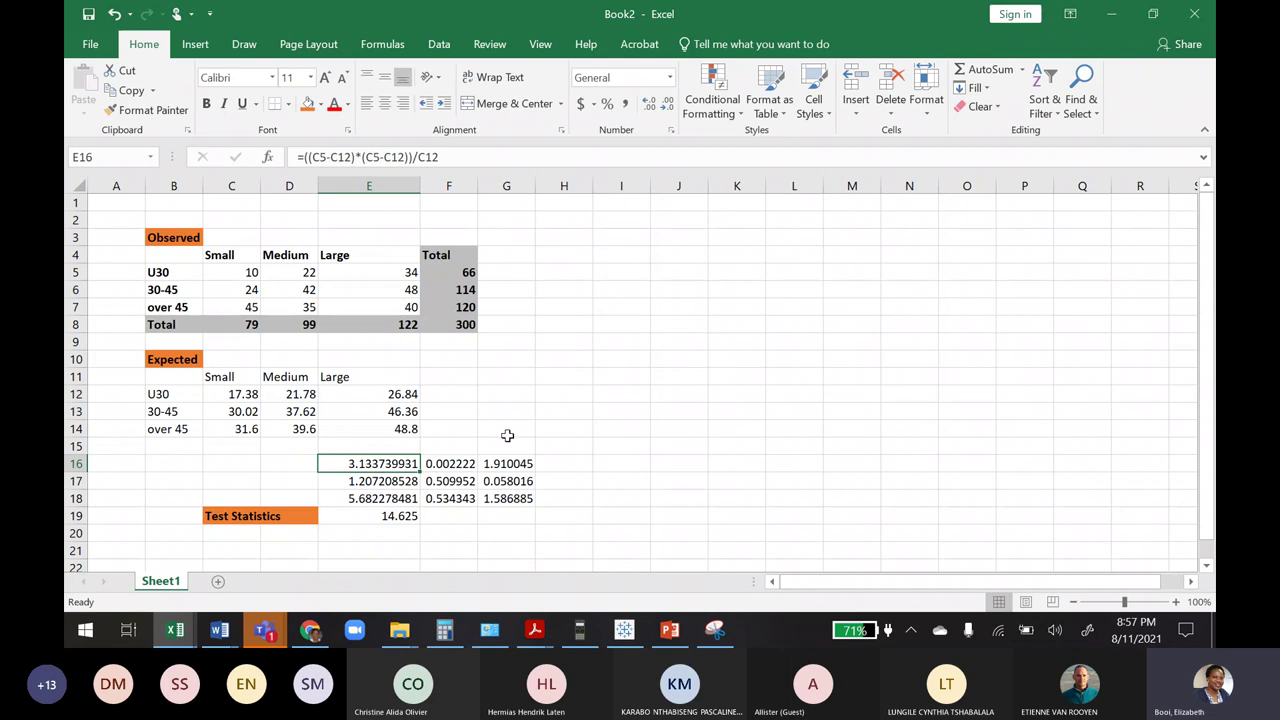
Inspect the formulas of the Small column's over 45 and U30 statistics in E18 and E16, and enter a comma in I9
click(381, 496)
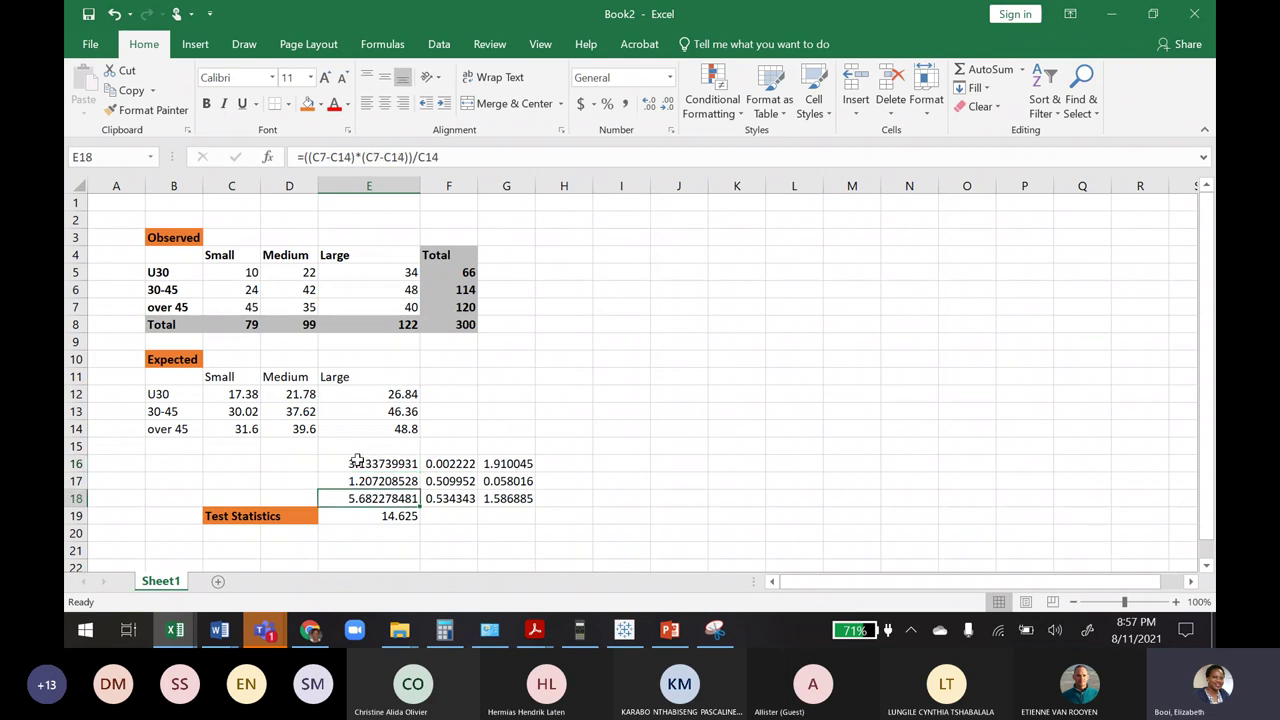
click(358, 462)
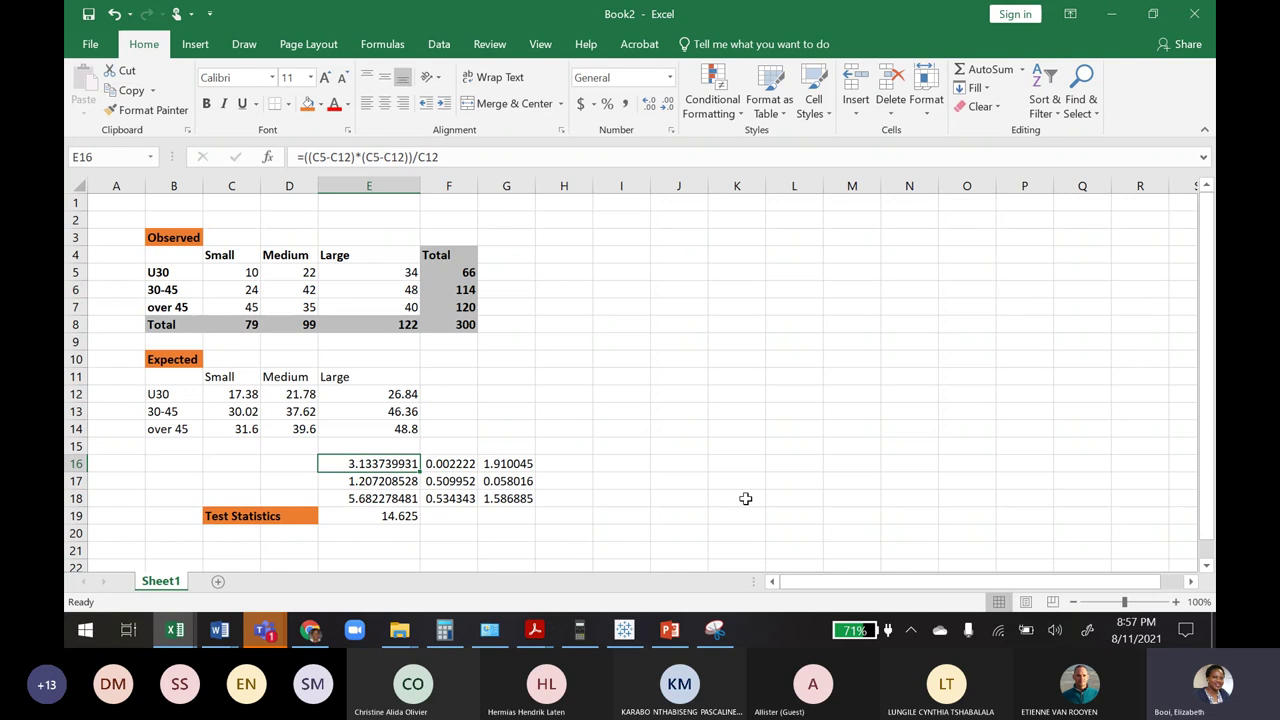
click(625, 340)
text(,)
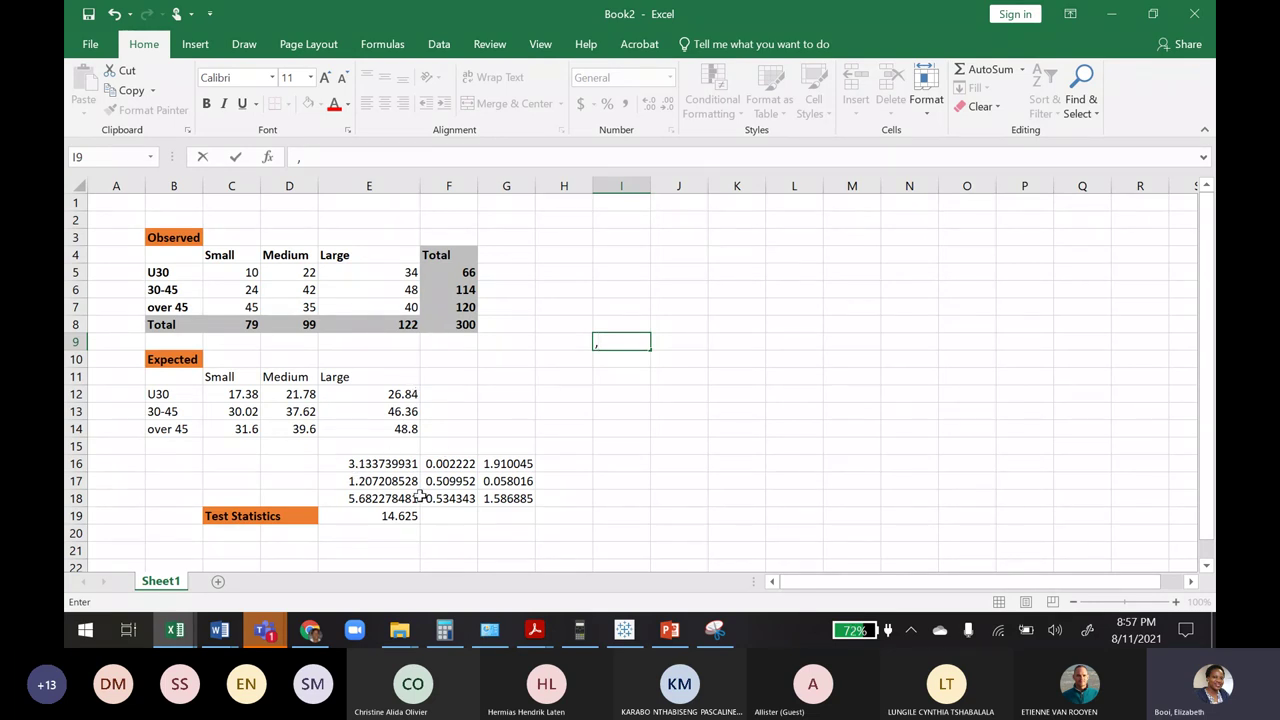
View the test statistic in the Chi-Square Test Exercise 2 workbook, then return to Book2 and inspect the formula in E18
click(175, 629)
mouse_move(1055, 552)
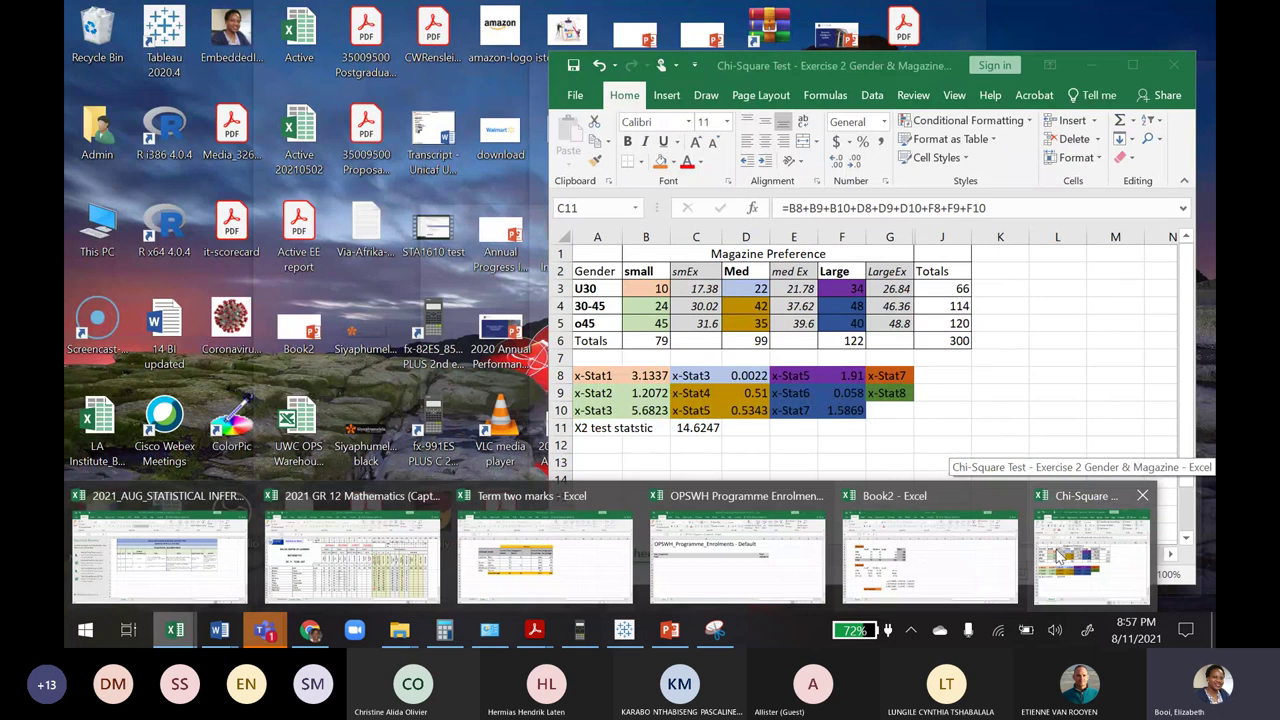
click(1058, 555)
click(517, 385)
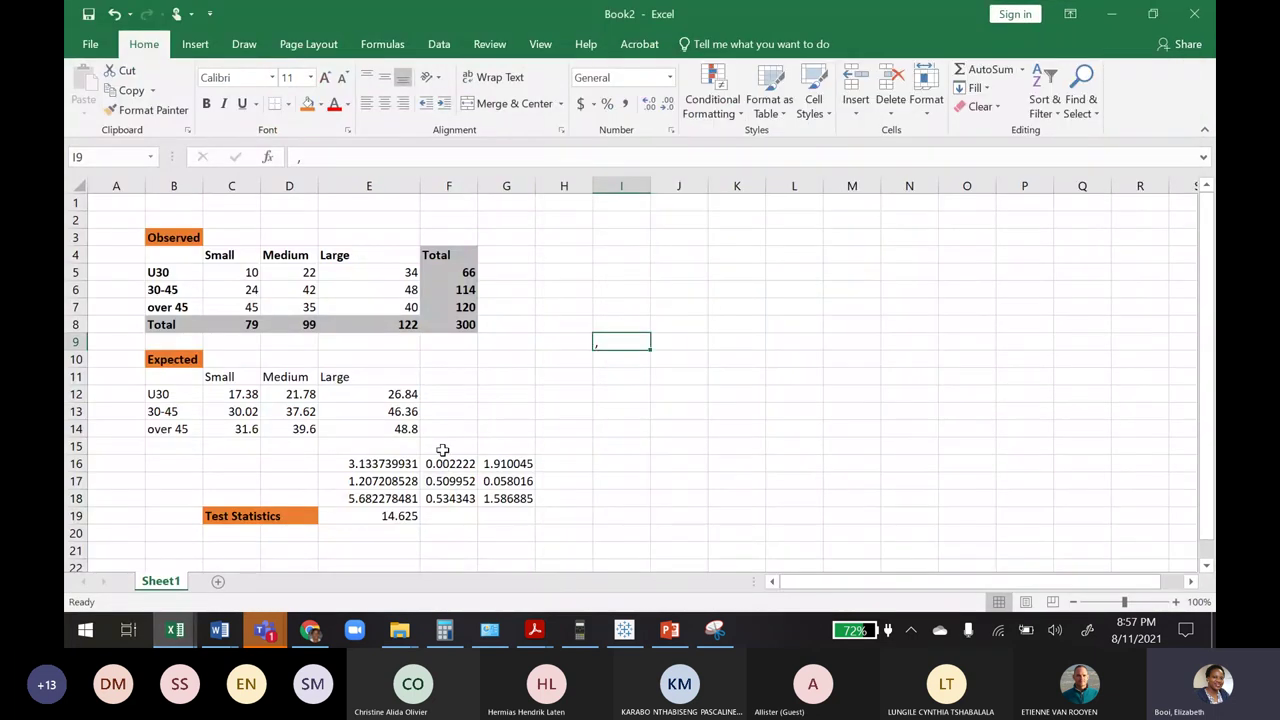
click(404, 500)
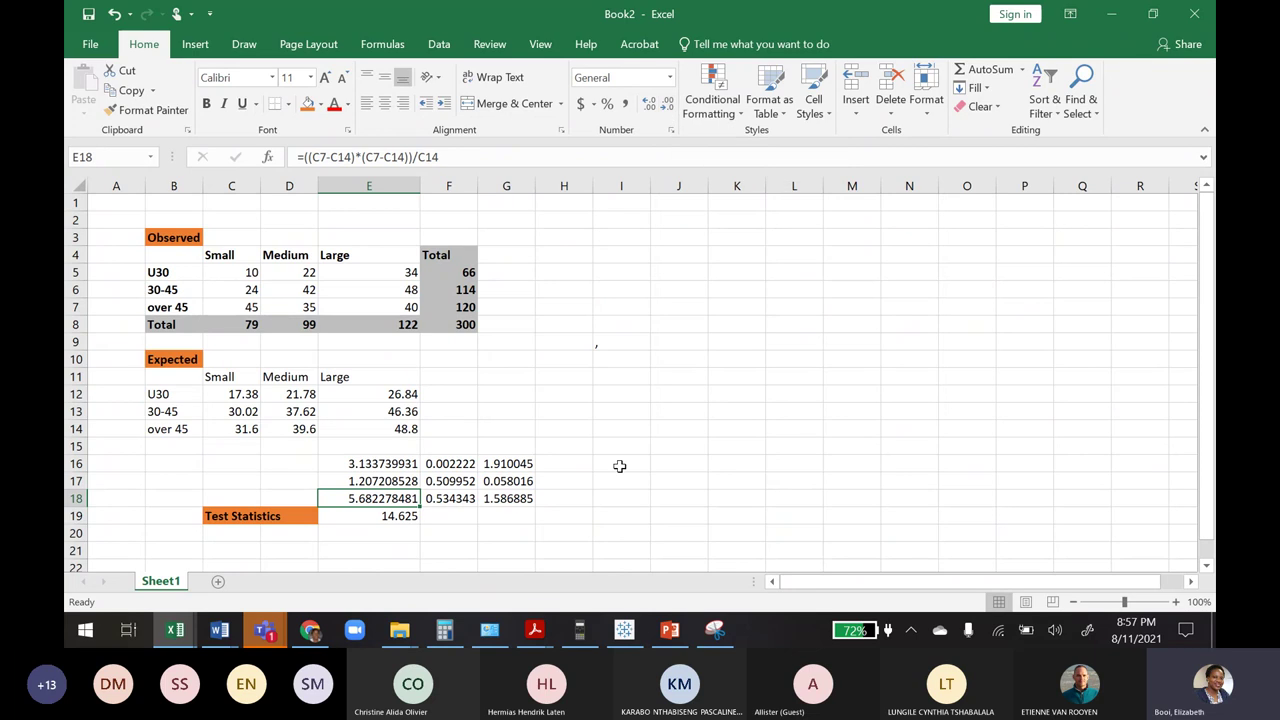
click(619, 466)
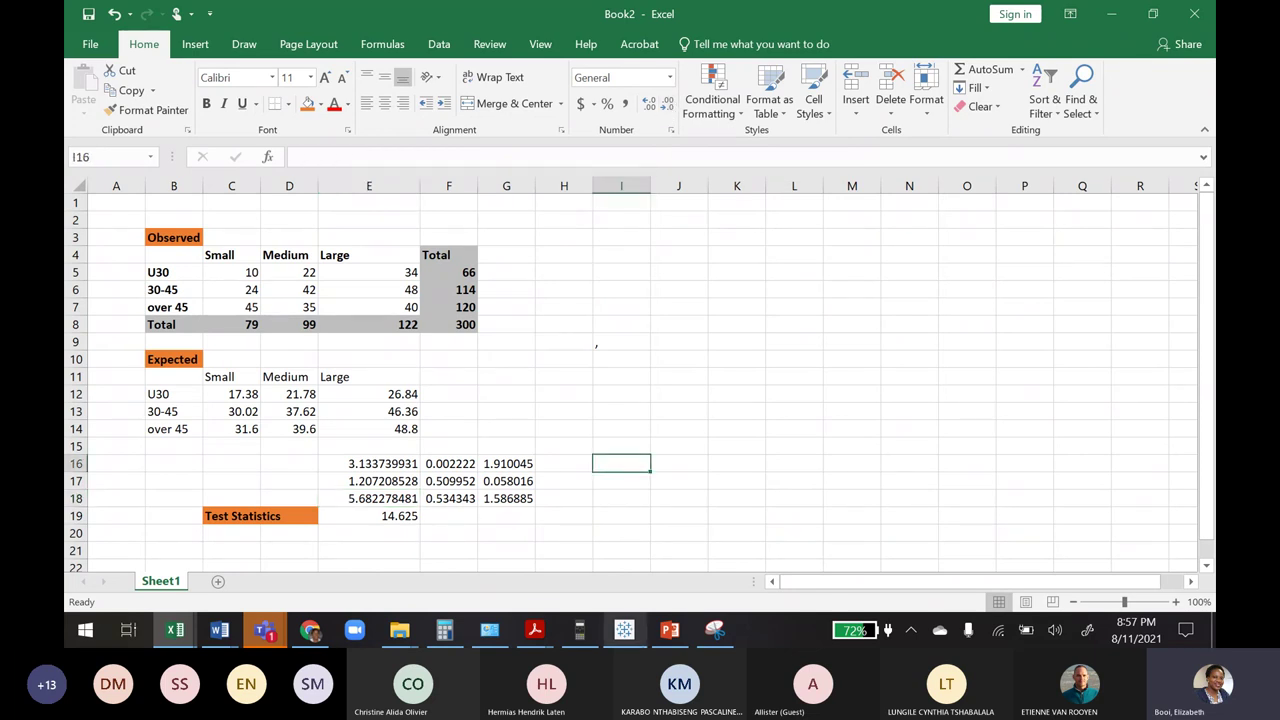
Switch to the Study Unit 10 Summary Notes slide show in PowerPoint and maximize its window on Exercise 3
click(669, 630)
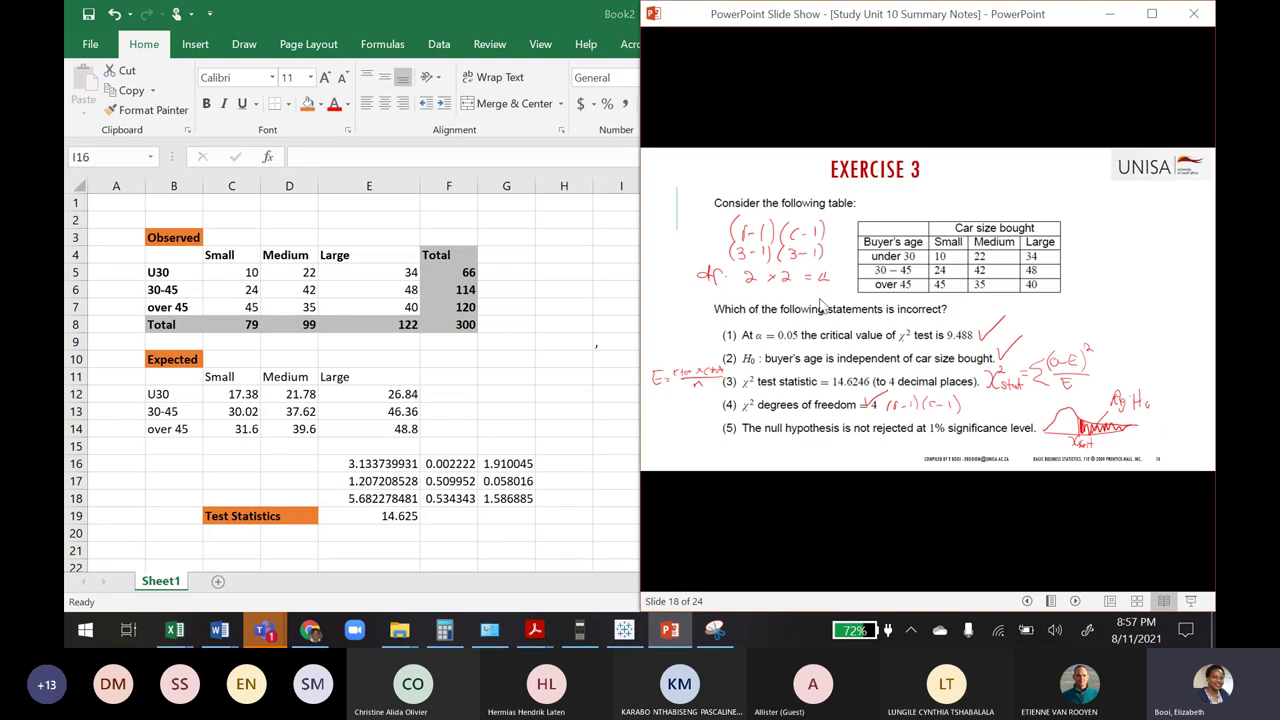
click(1152, 14)
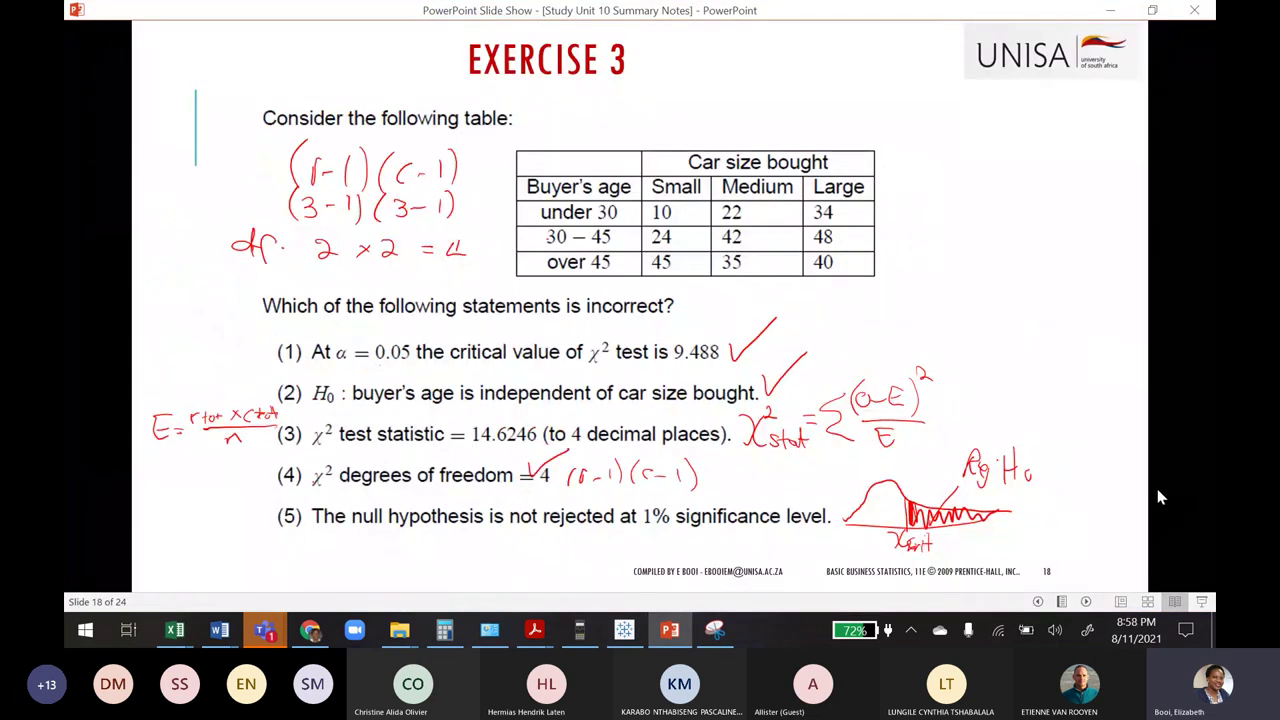